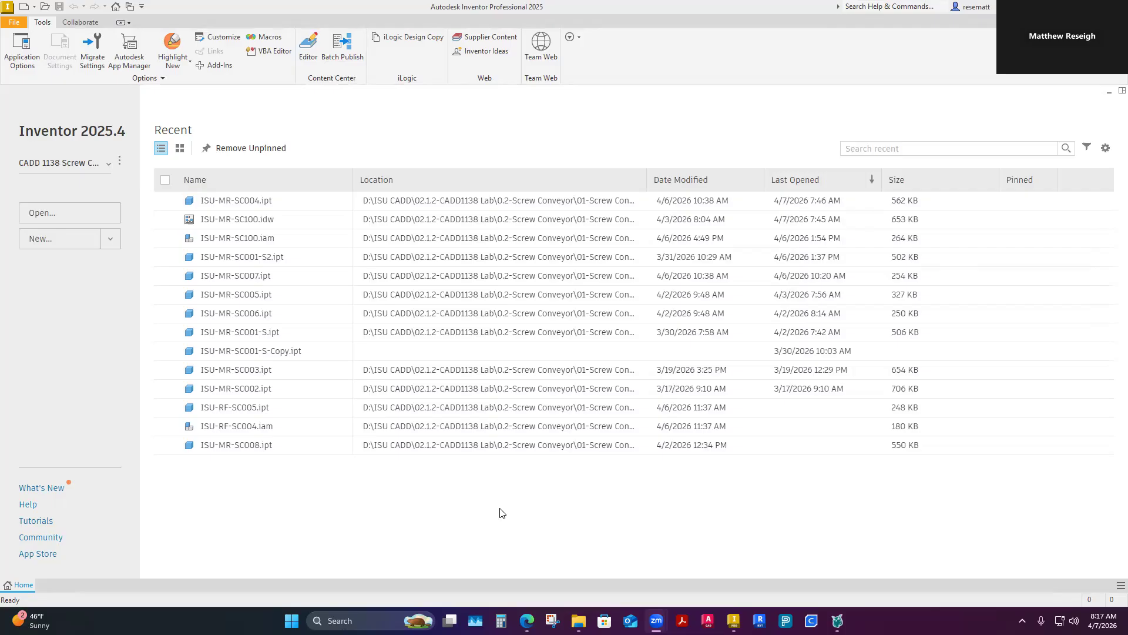
click(72, 215)
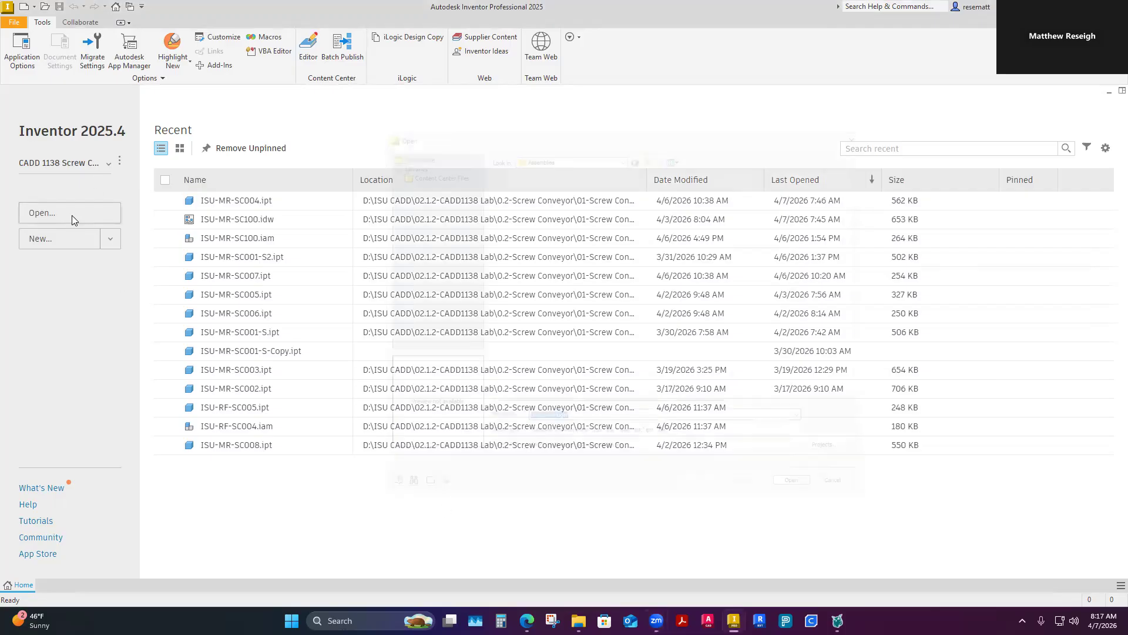
click(656, 142)
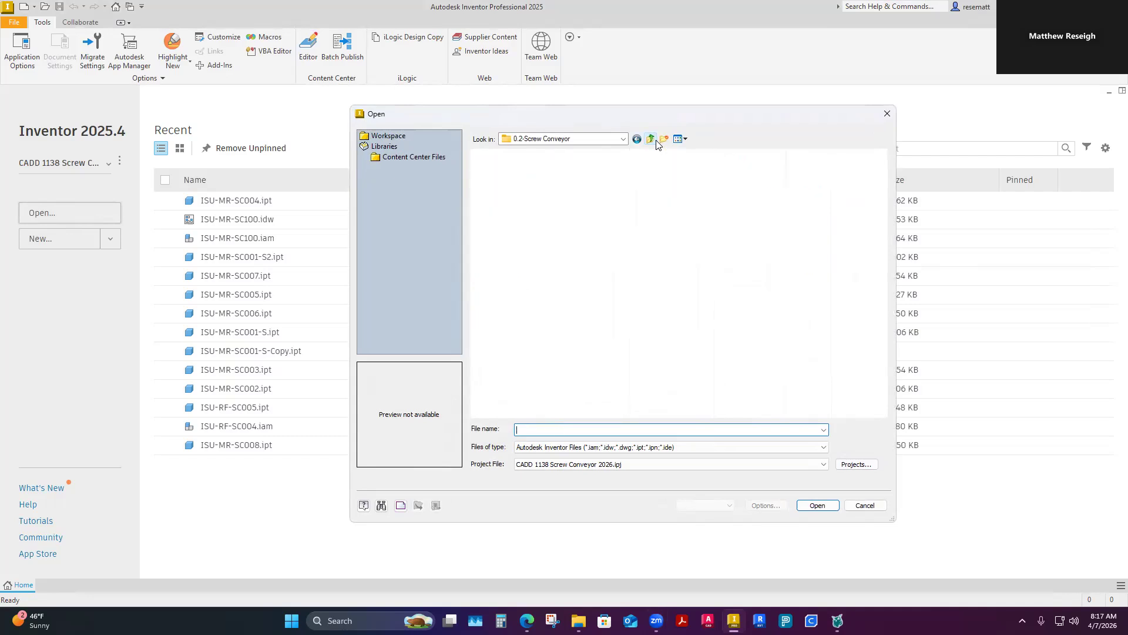
double_click(498, 192)
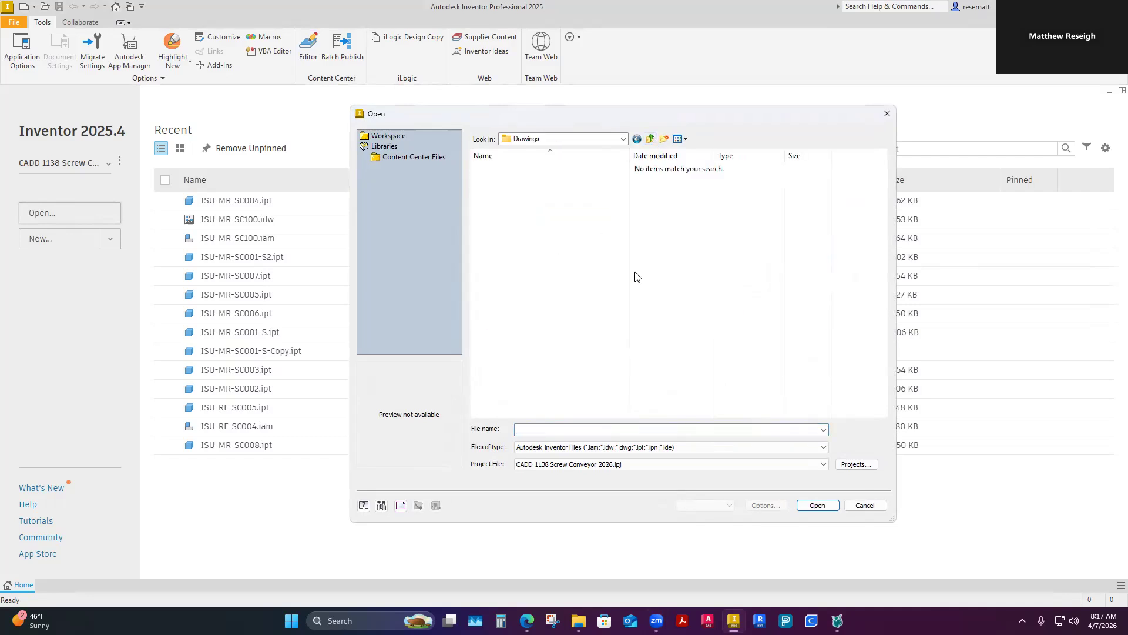
click(860, 507)
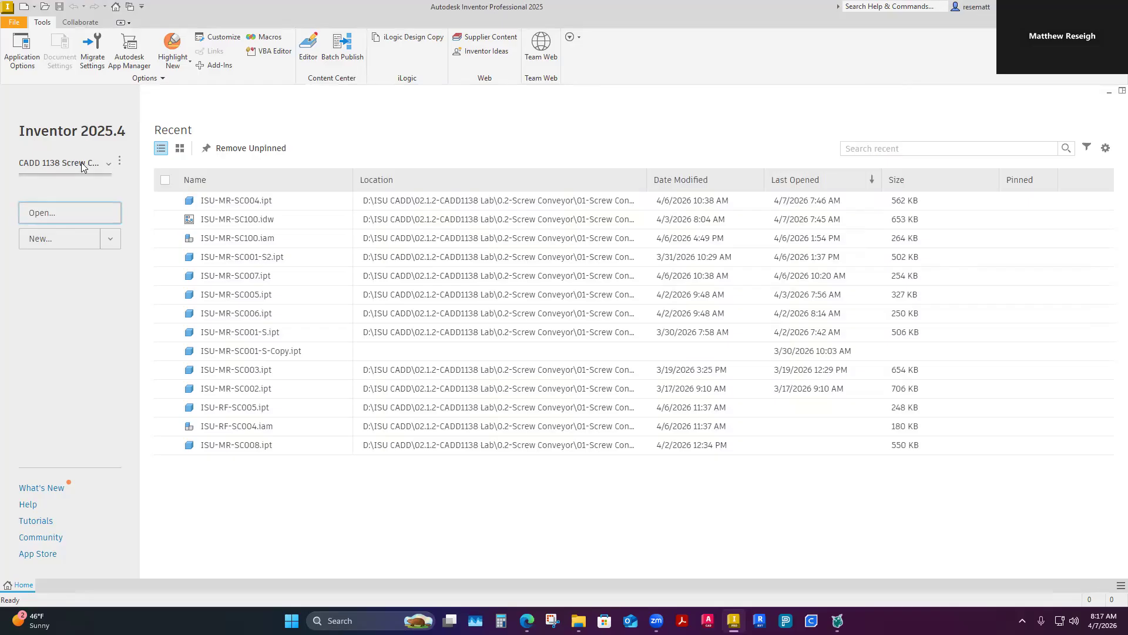
Step: Open the drawing ISU-MR-SC100 from the Drawings folder of the 2026 screw conveyor project under 02.1.2-CADD1138 Lab
click(108, 164)
click(86, 280)
click(53, 213)
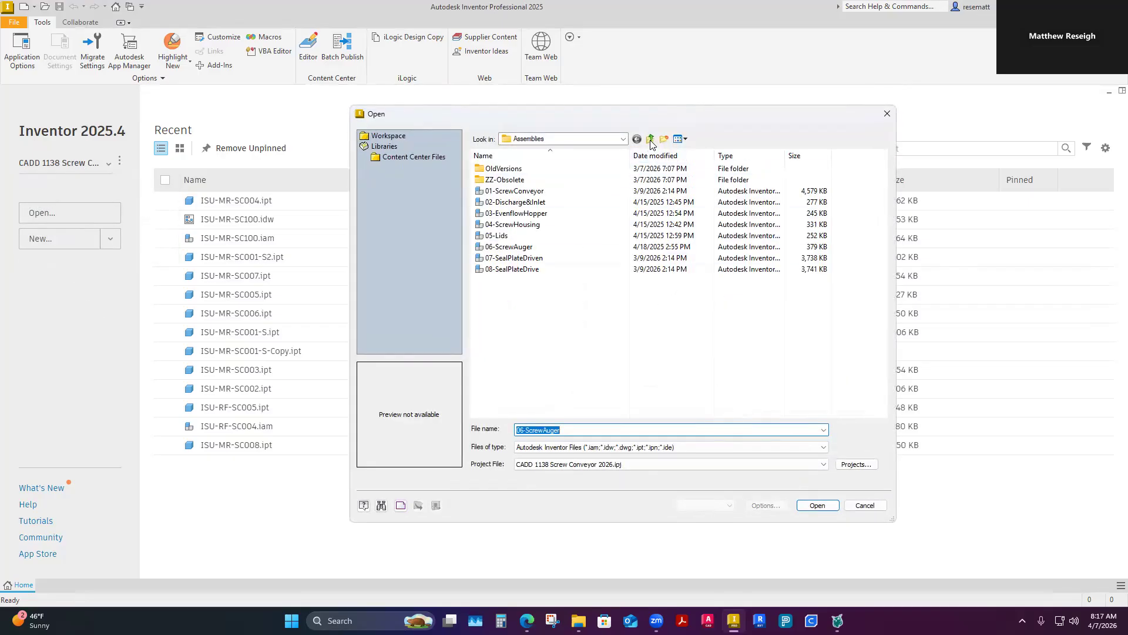
click(650, 140)
click(651, 141)
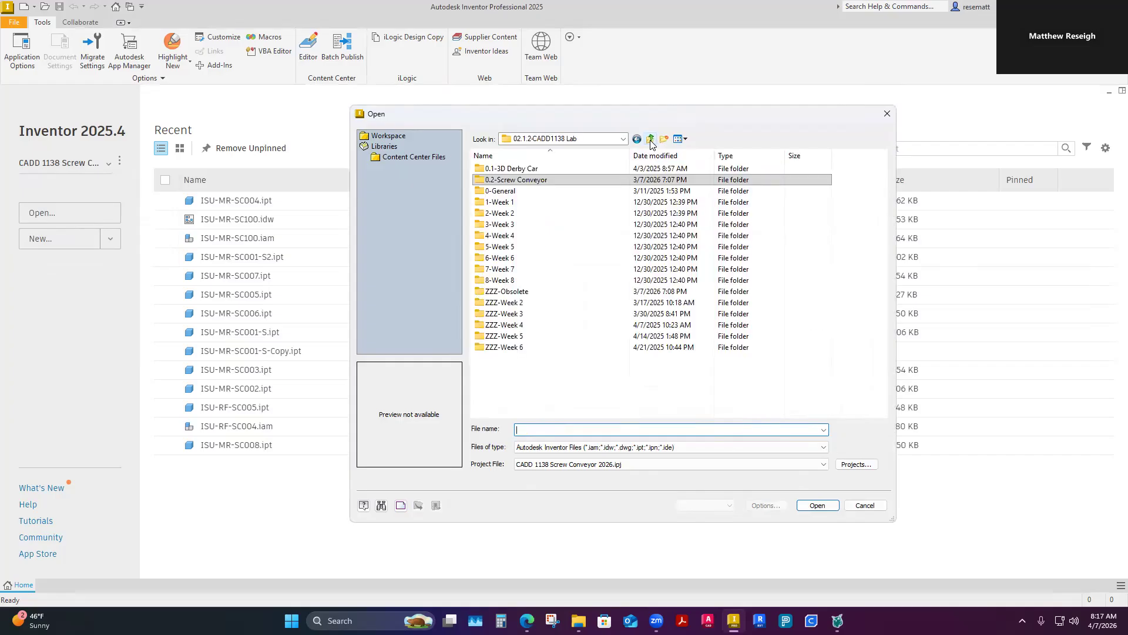
click(651, 141)
double_click(551, 292)
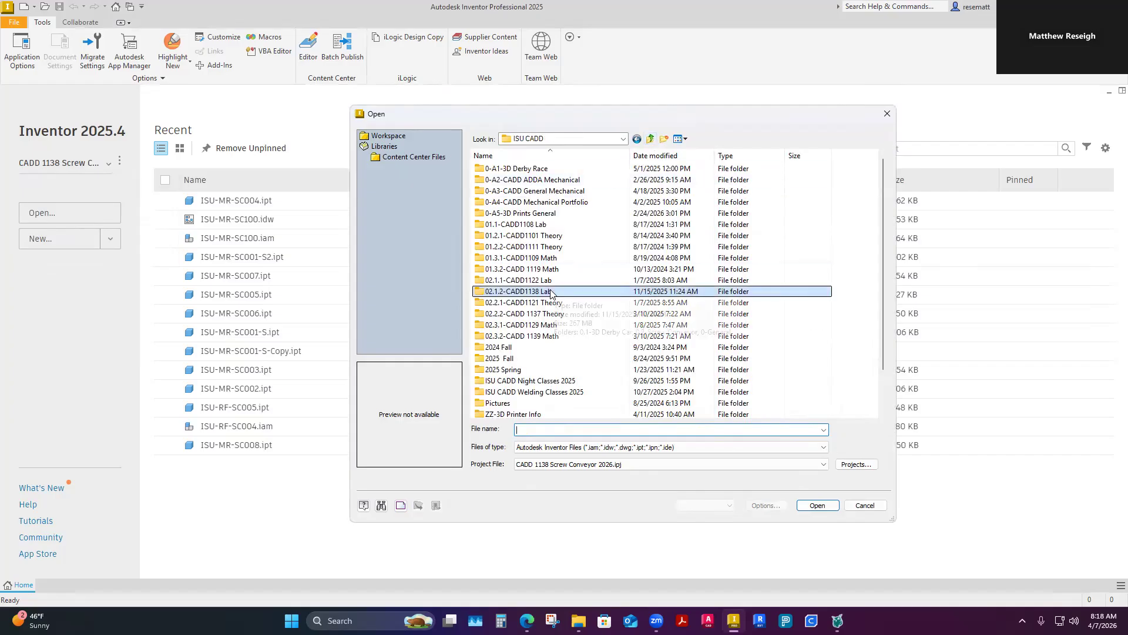
double_click(533, 191)
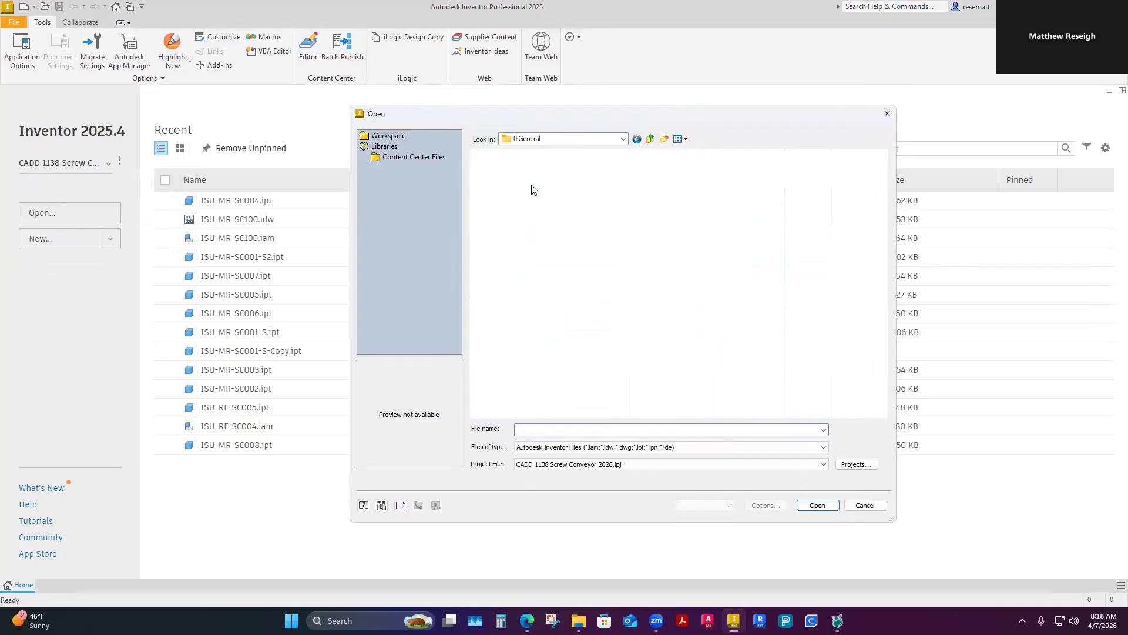
click(650, 139)
double_click(532, 179)
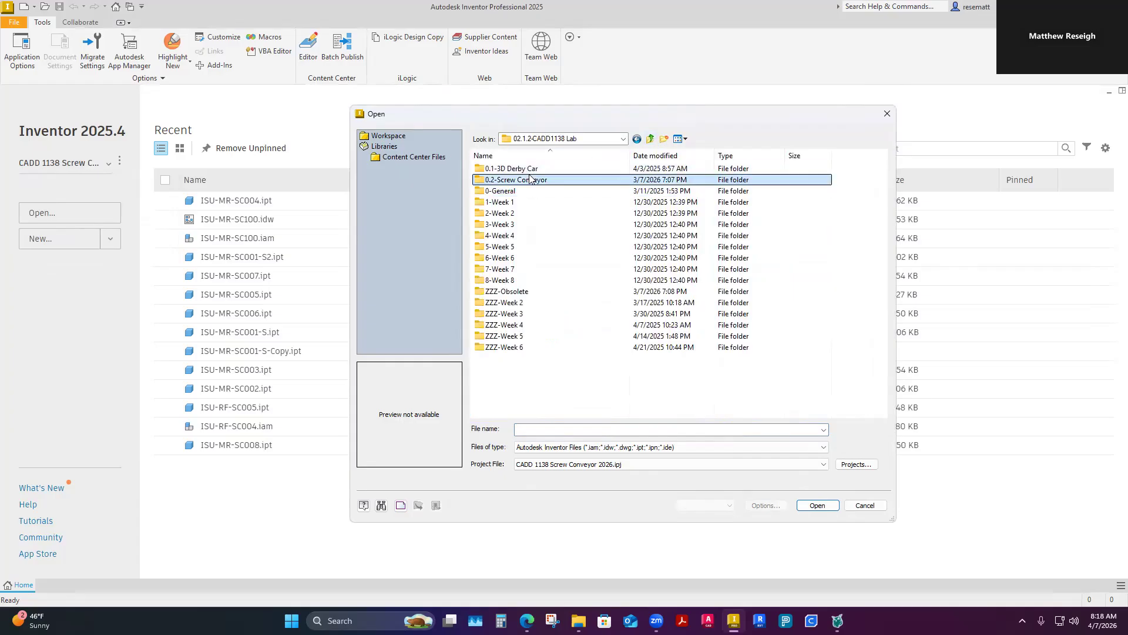
double_click(536, 169)
double_click(529, 180)
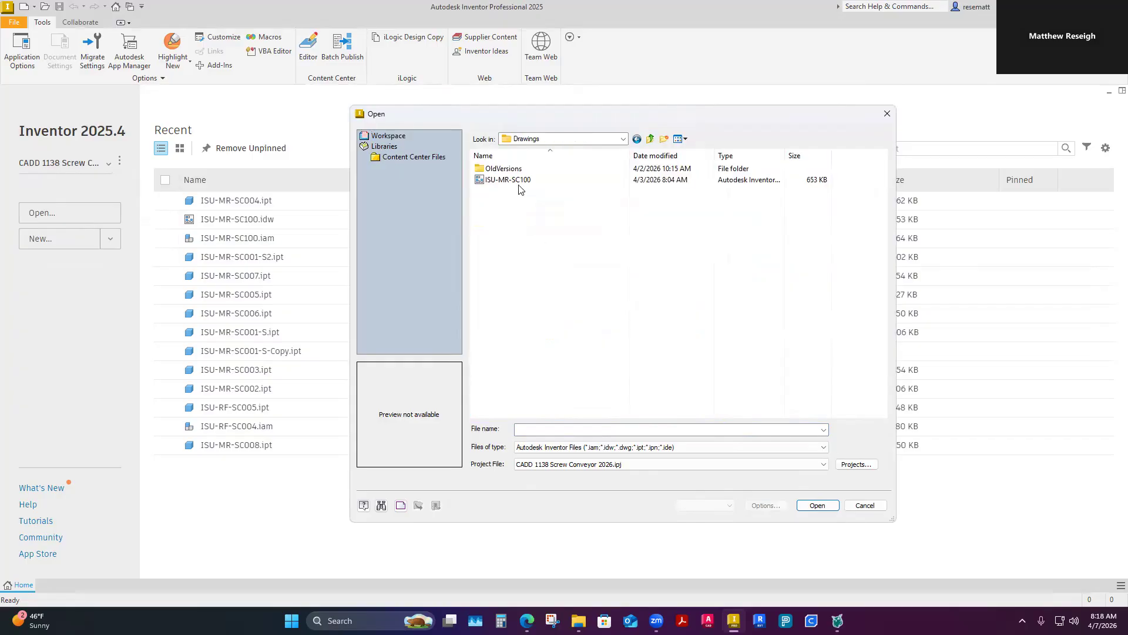
click(520, 181)
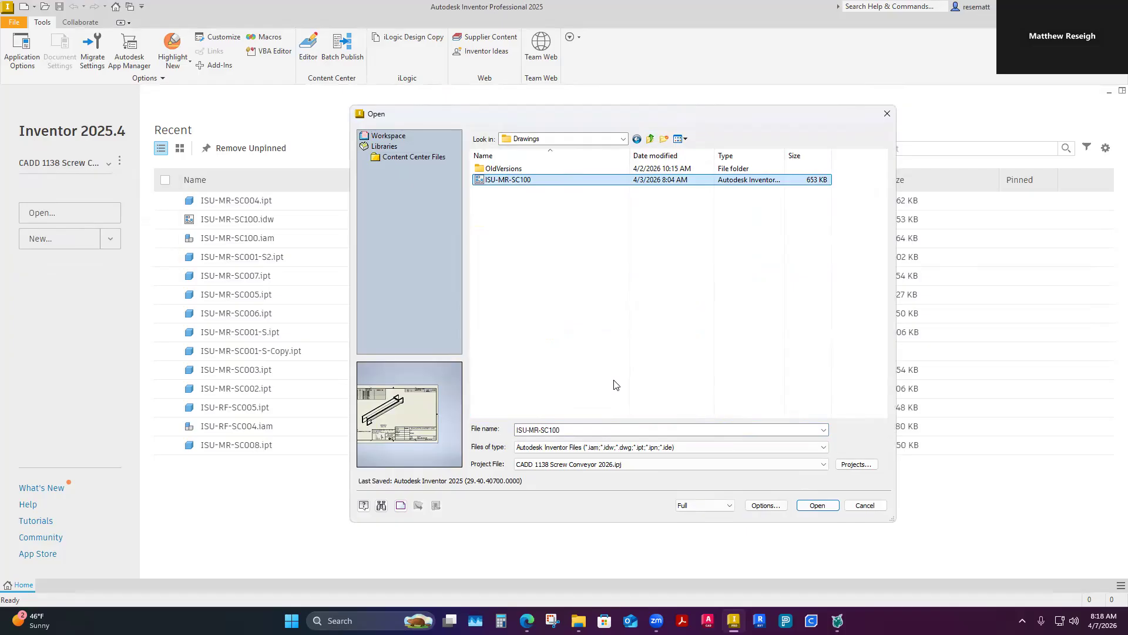
click(826, 506)
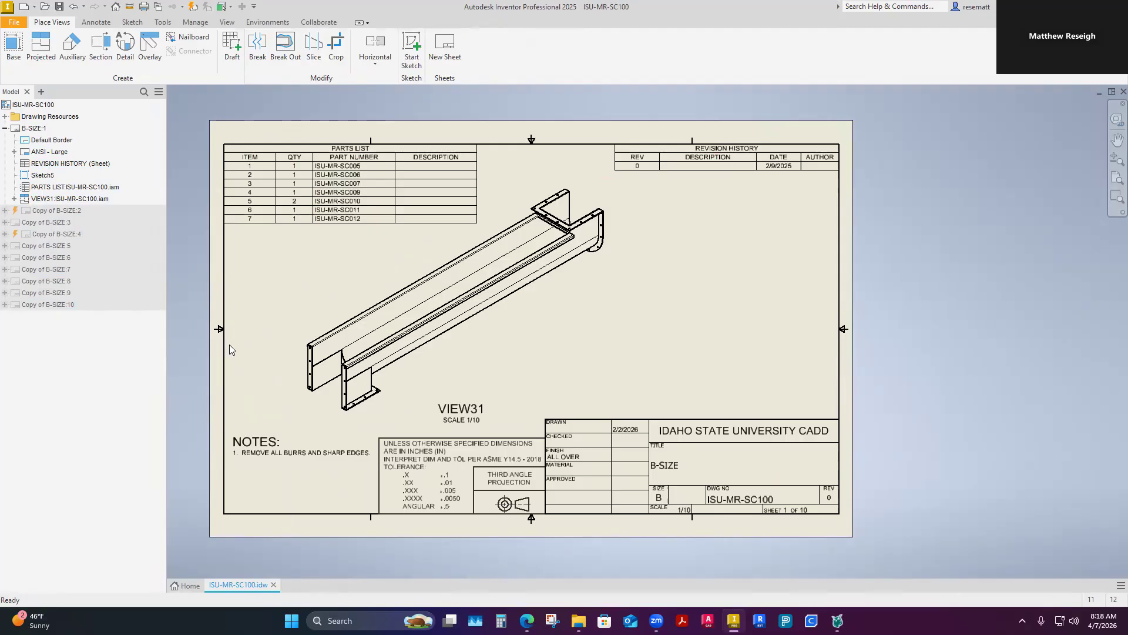
Step: Open the ISU-MR-SC100 assembly from its isometric view on the first drawing sheet
right_click(468, 351)
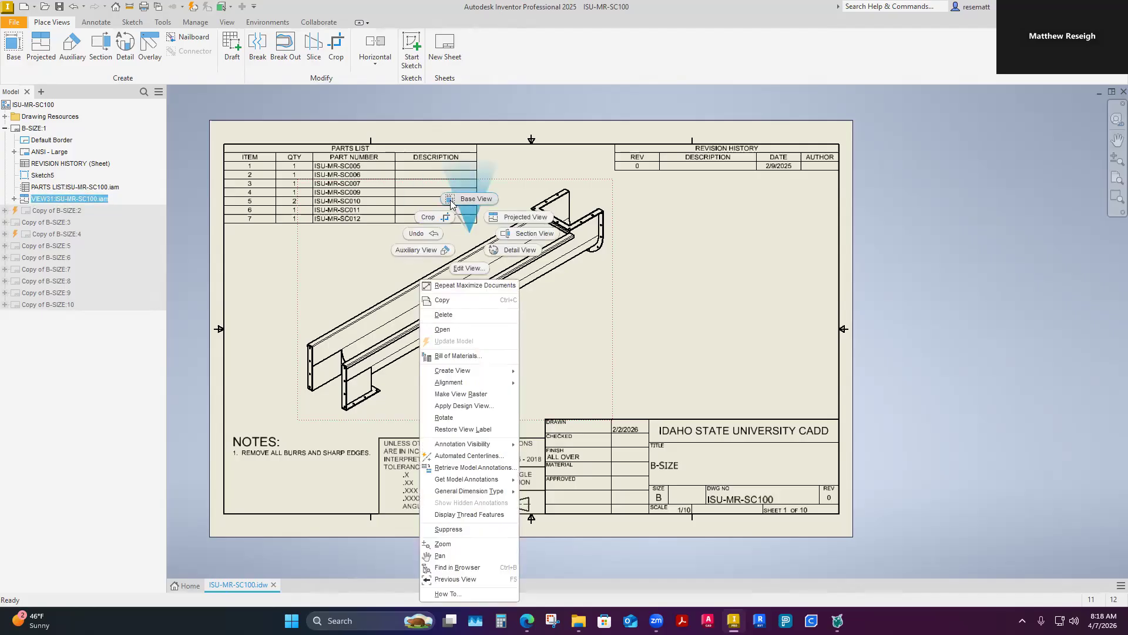
click(442, 329)
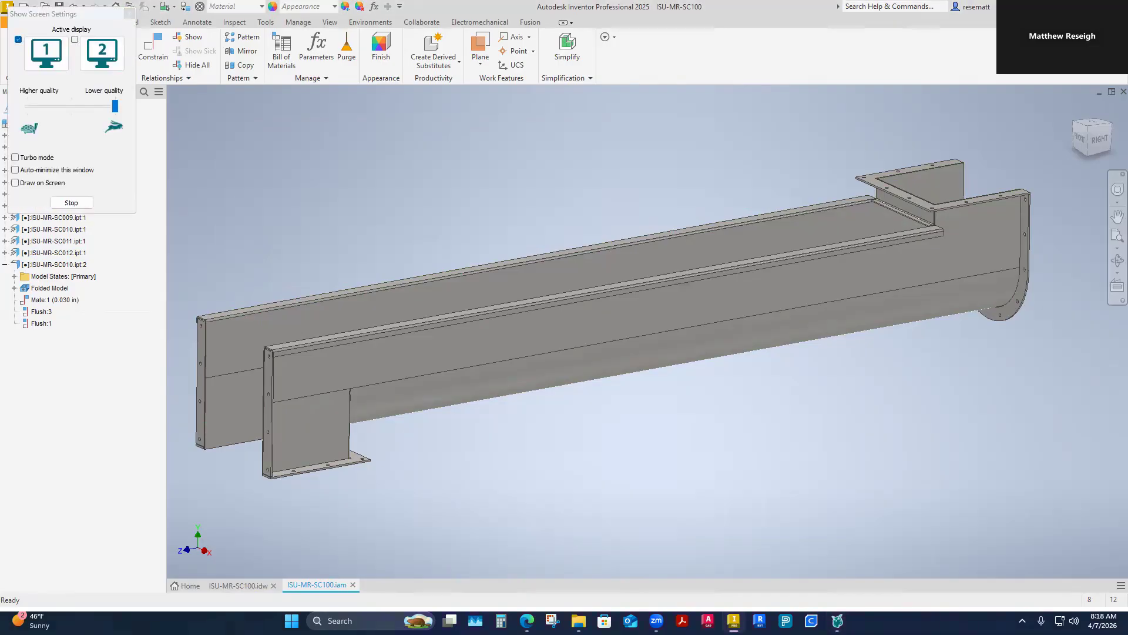
drag(102, 16, 0, 28)
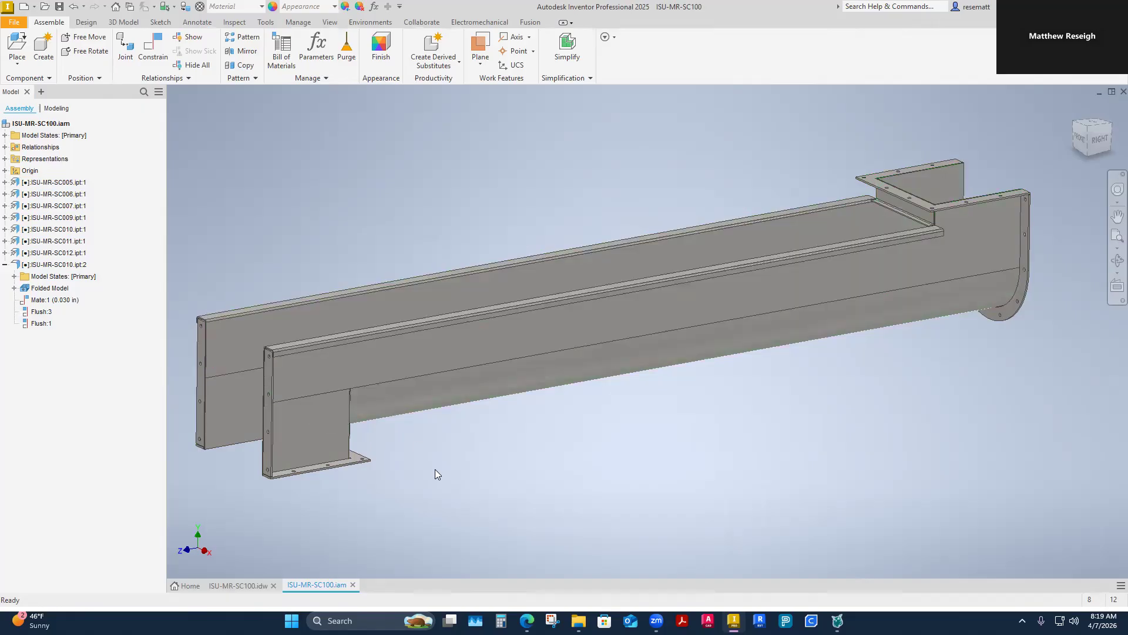
Step: Open the discharge box component ISU-MR-SC007 from the assembly as its own part
click(330, 430)
right_click(328, 427)
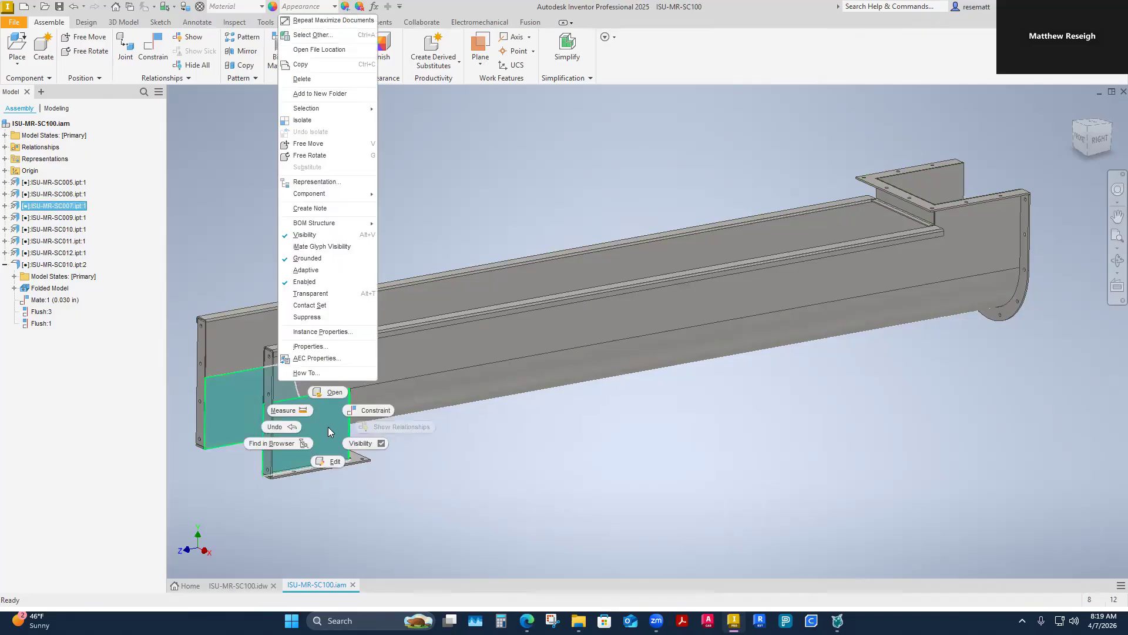
click(333, 392)
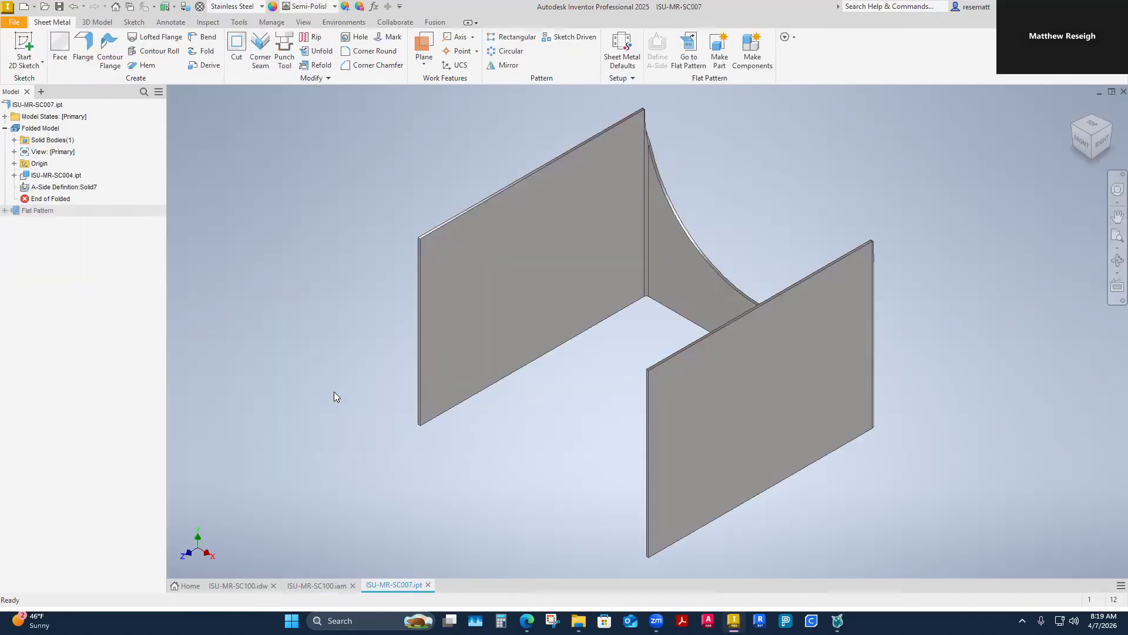
Step: Open the base component ISU-MR-SC004 of the derived part and place its document directly after the ISU-MR-SC100 drawing
right_click(49, 179)
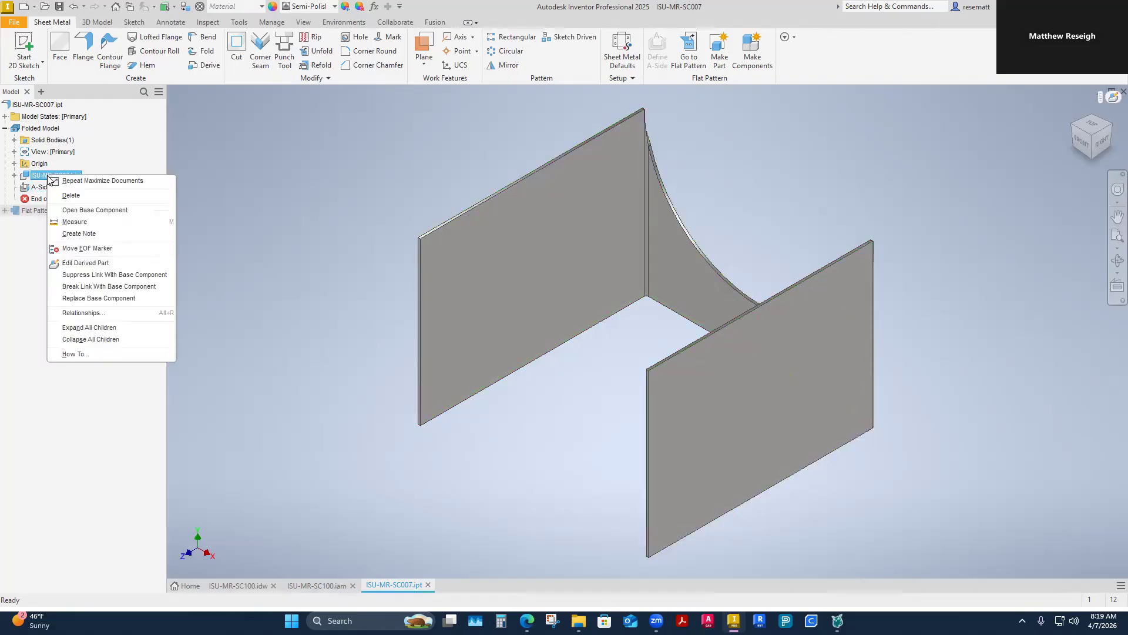
click(94, 210)
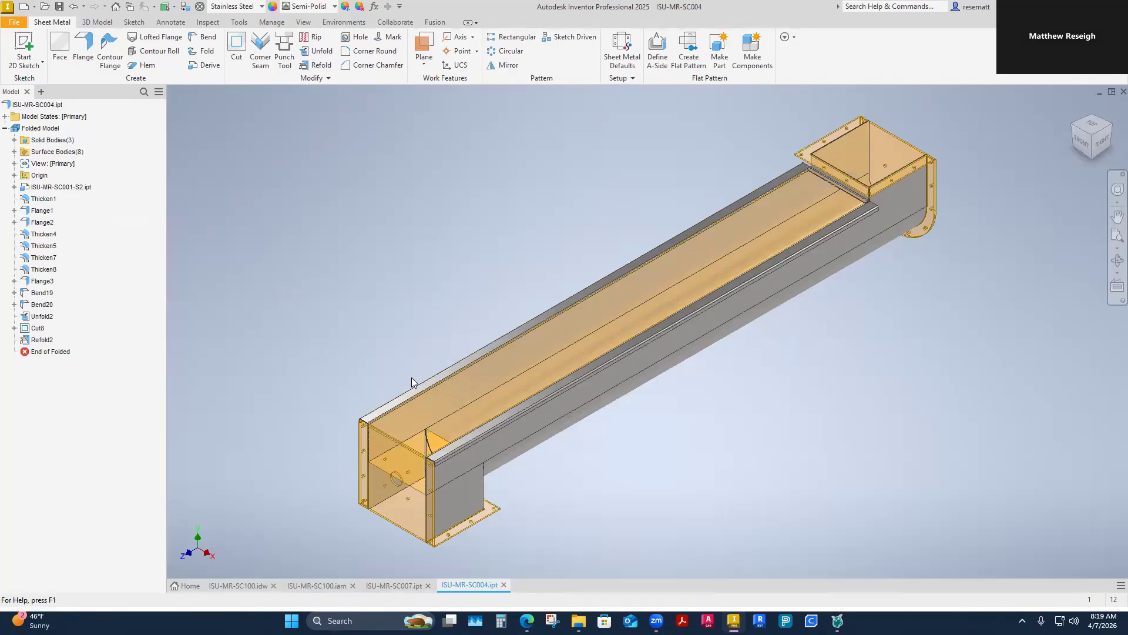
drag(469, 586, 326, 587)
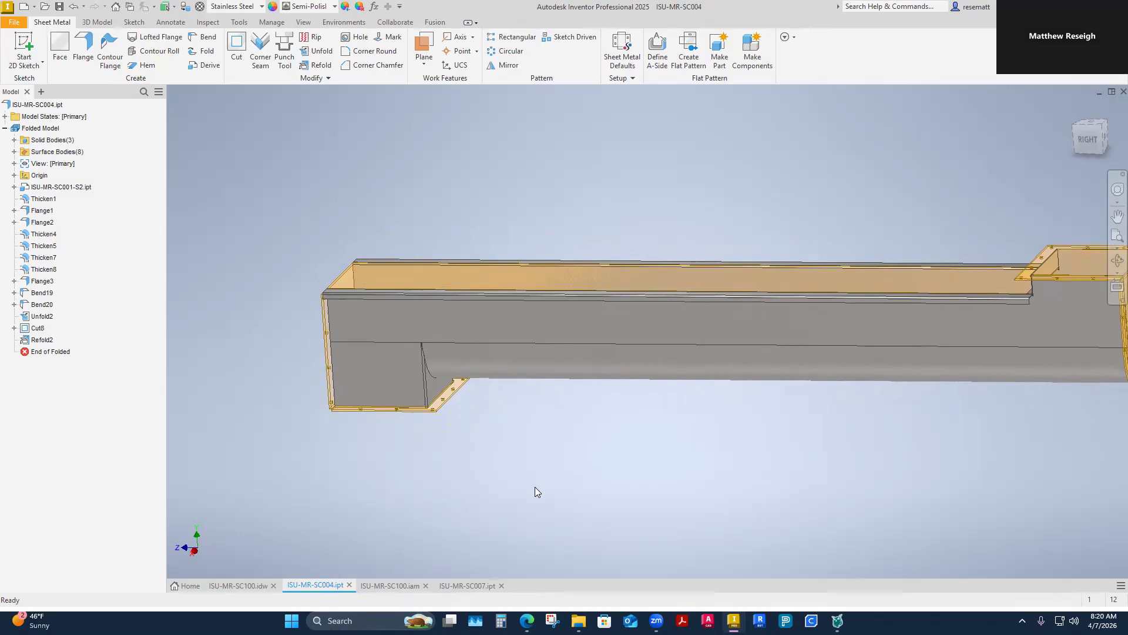
Step: Check the ISU-MR-SC100 assembly, and start Make Components in ISU-MR-SC004 with the discharge box body selected
click(382, 586)
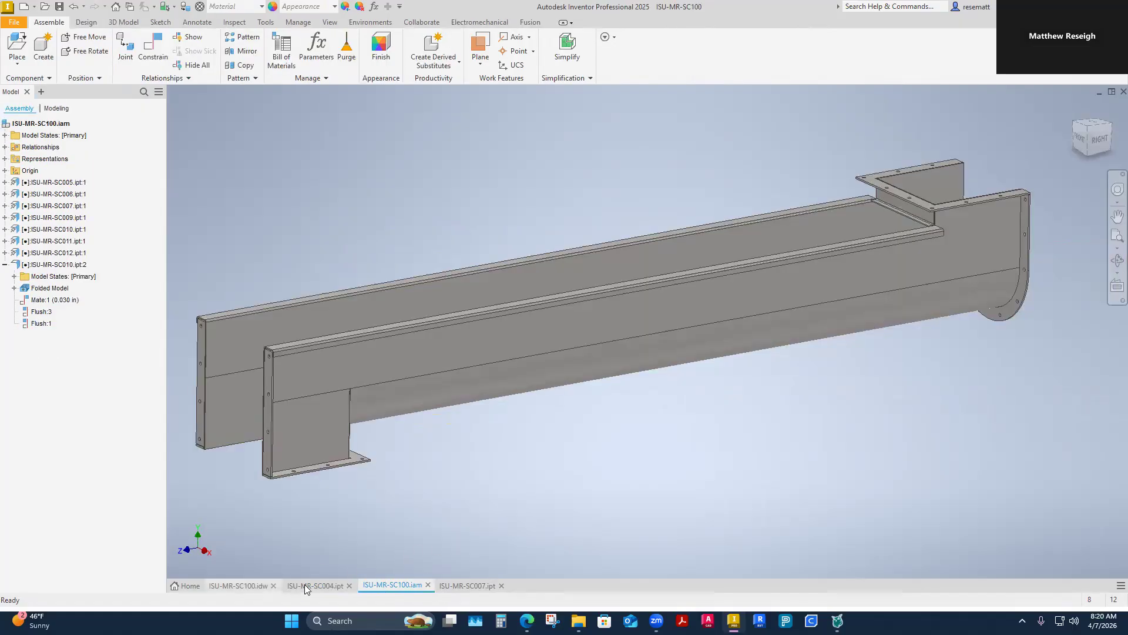
click(322, 585)
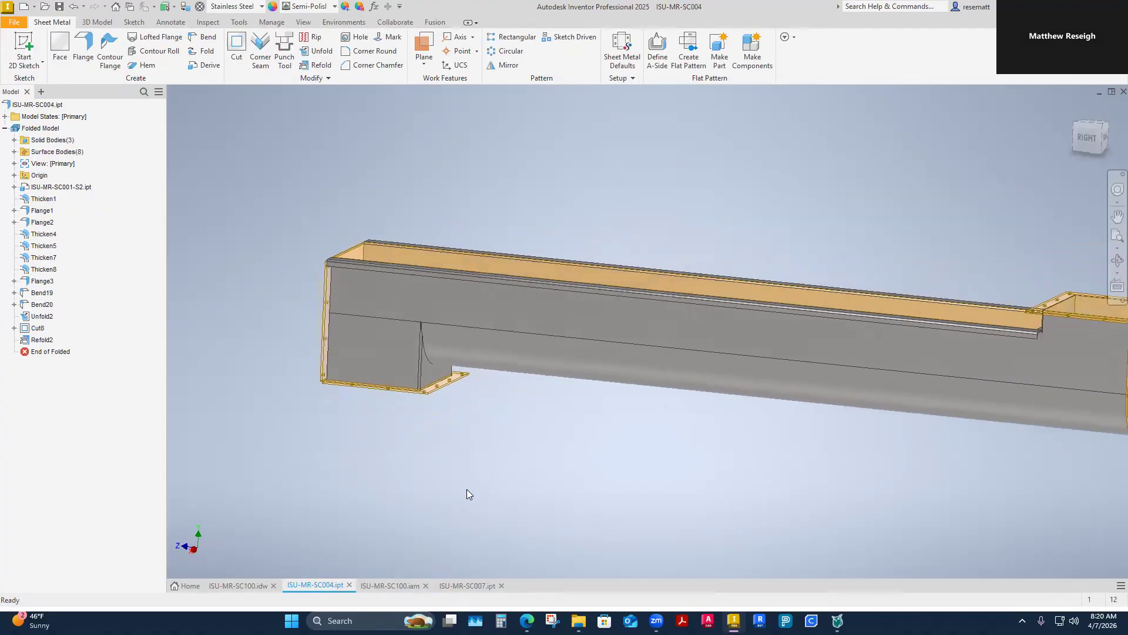
shift+middle_drag(467, 490, 486, 494)
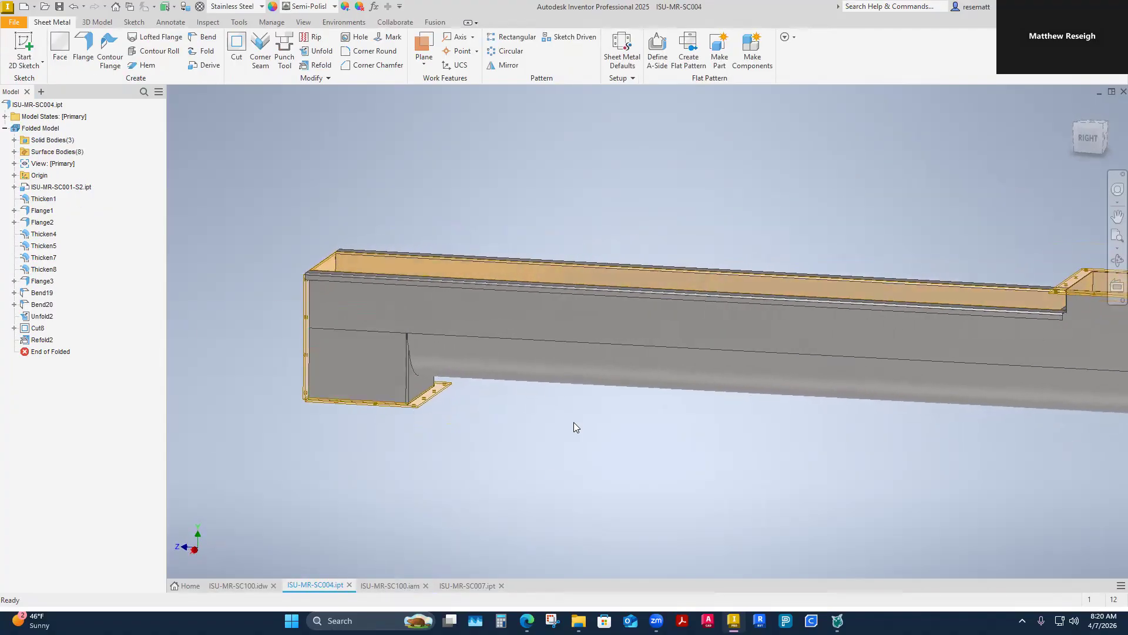
click(751, 47)
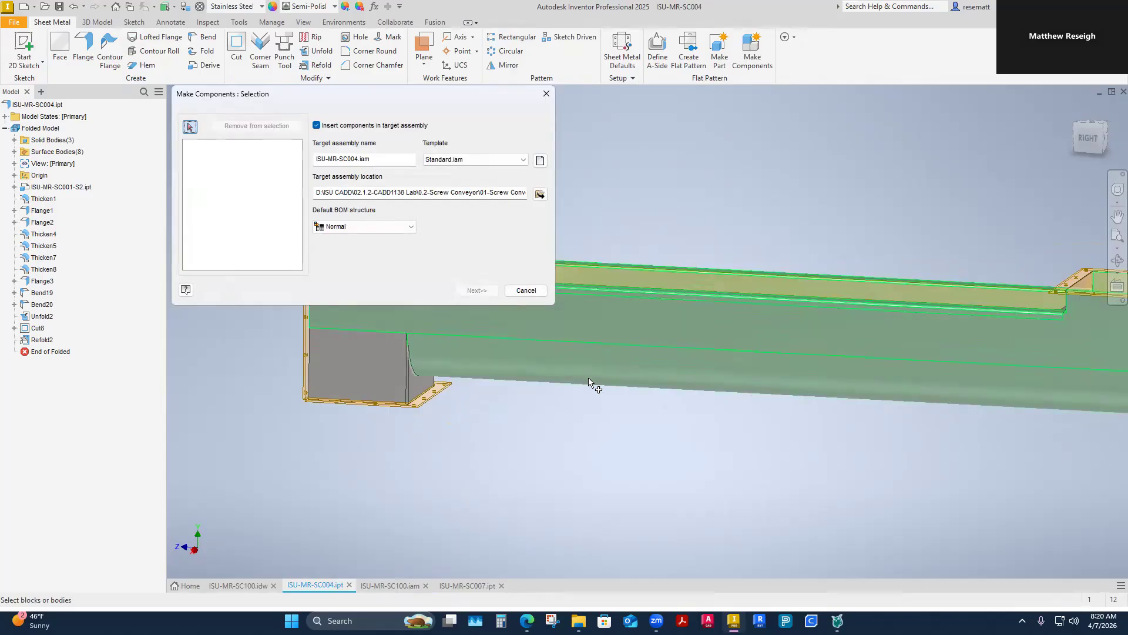
click(393, 386)
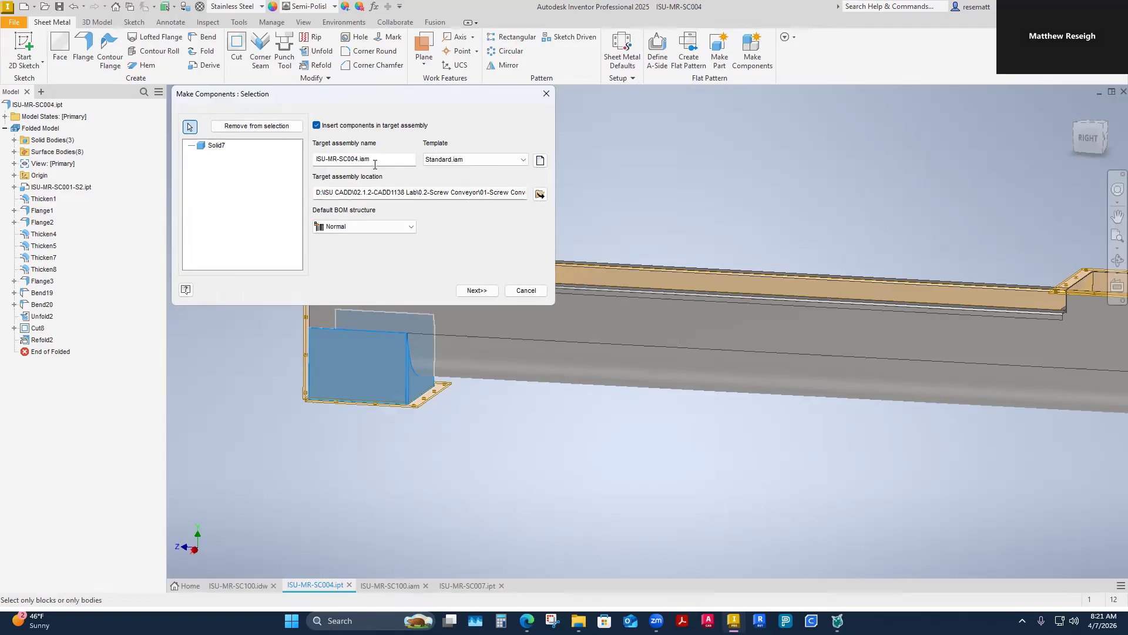
Step: Switch to File Explorer and browse through ISU CADD and 02.1.2-CADD1138 Lab to the Parts folder of 01-Screw Conveyor 2026
click(579, 621)
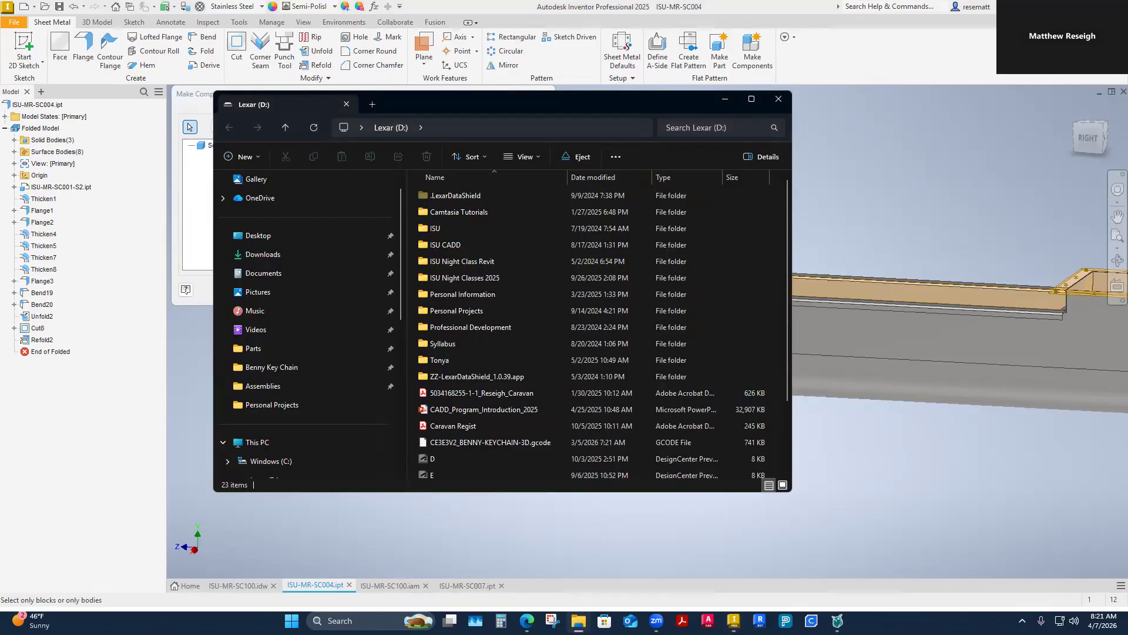
double_click(424, 245)
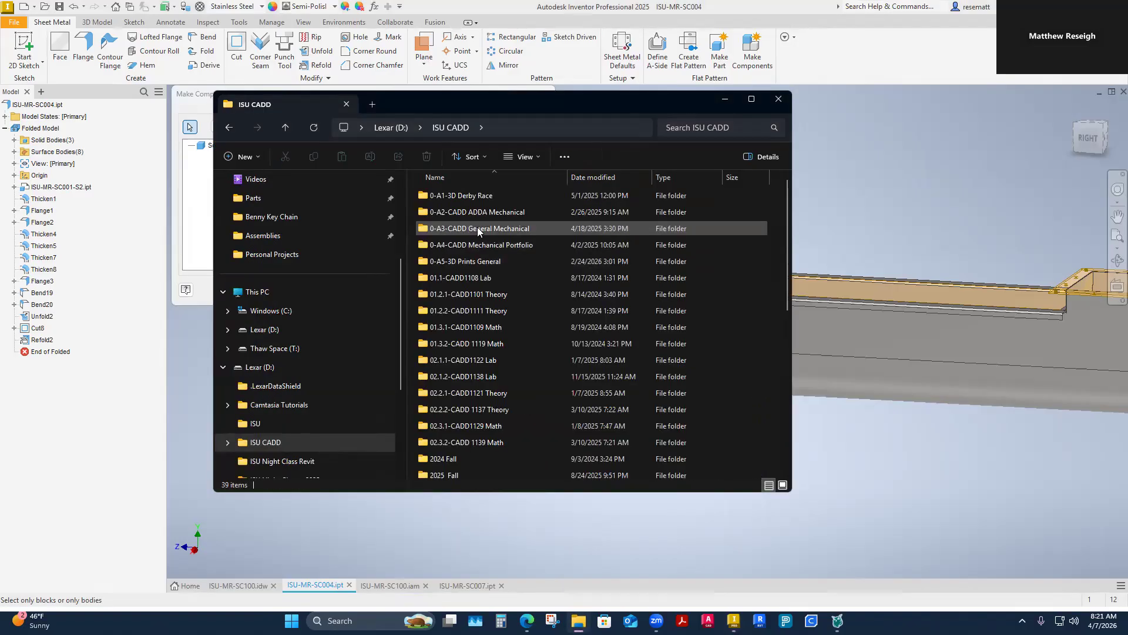
double_click(481, 440)
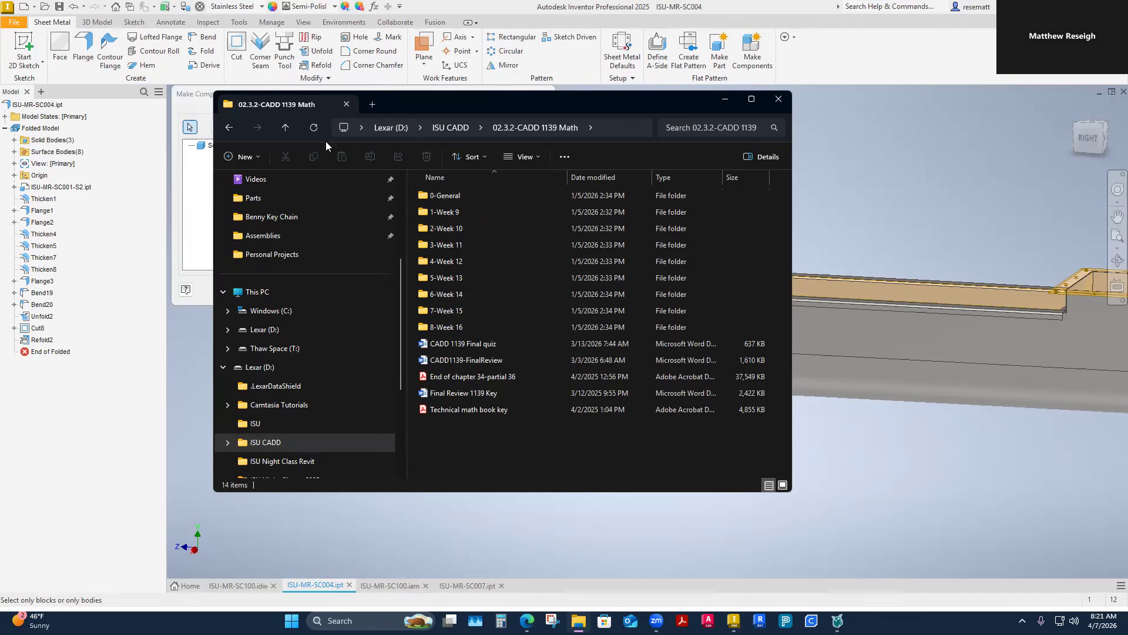
click(447, 132)
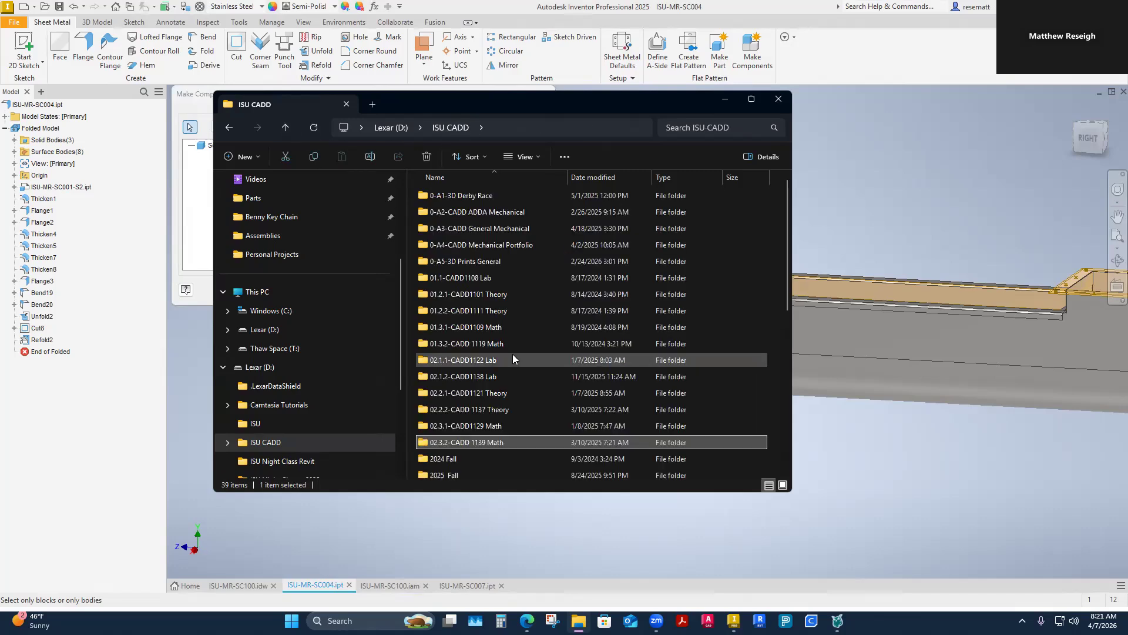
double_click(492, 380)
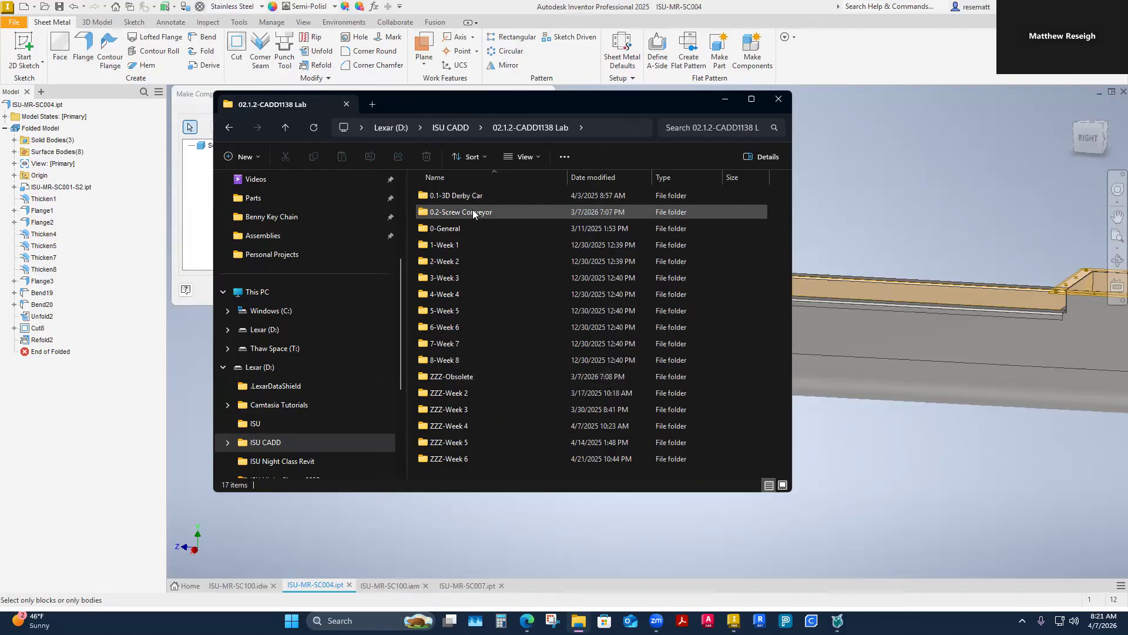
double_click(497, 211)
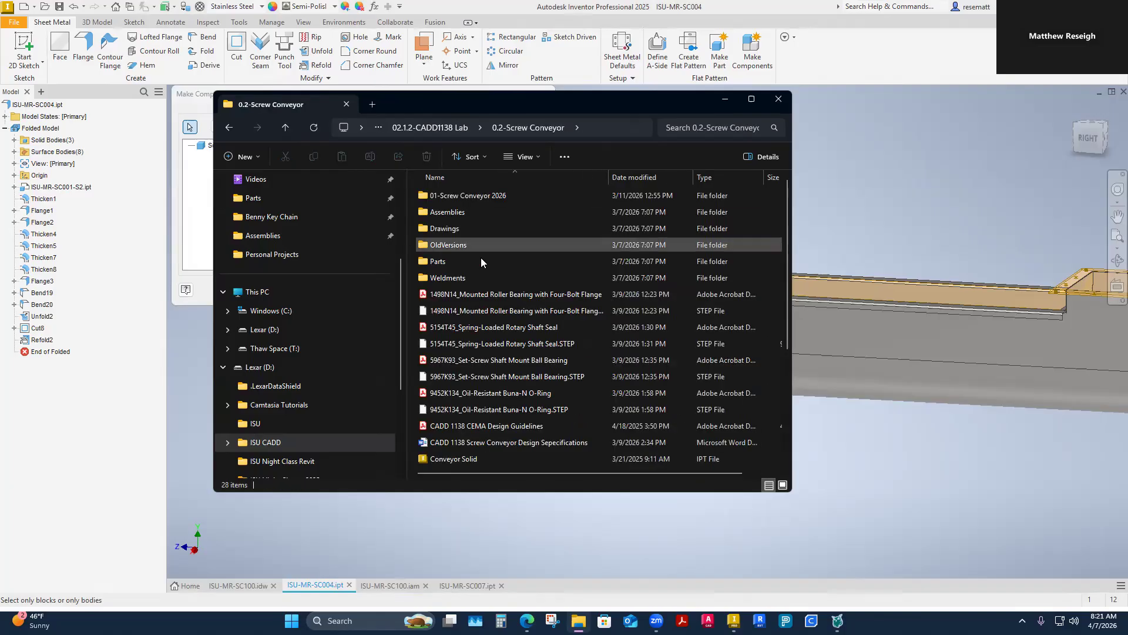
double_click(445, 262)
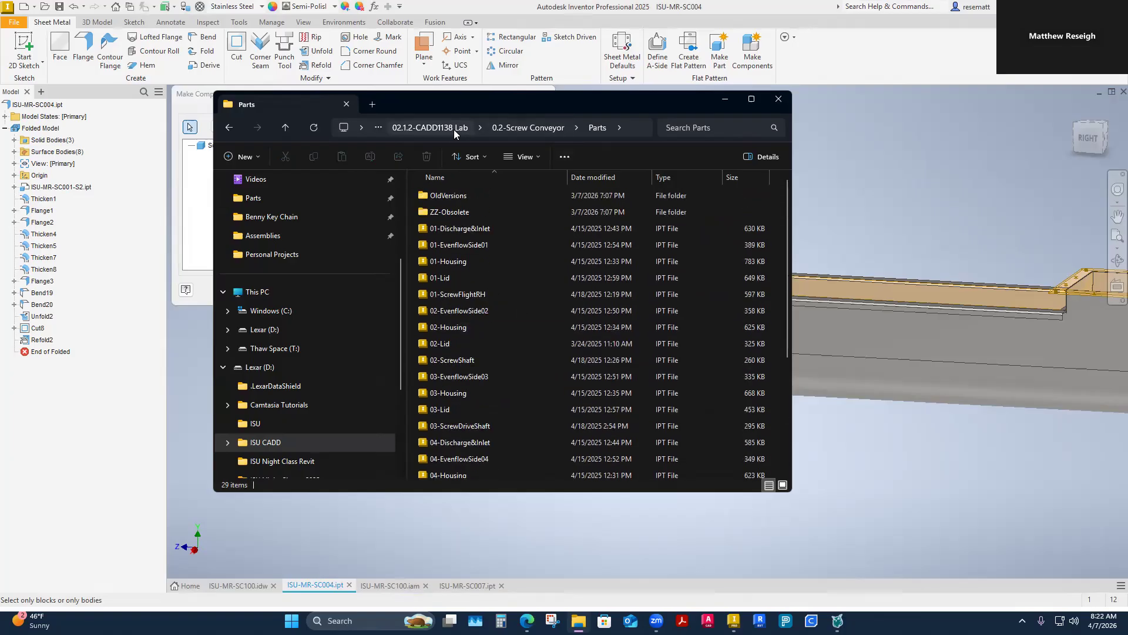
click(528, 128)
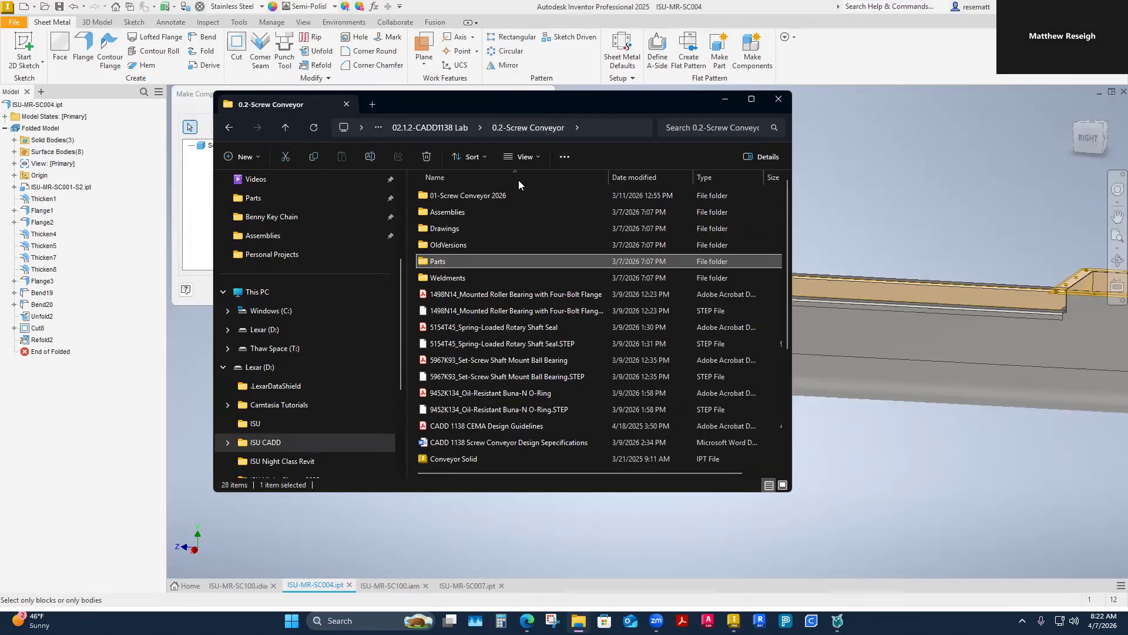
double_click(488, 199)
Step: Check the part files from ISU-MR-SC005 to ISU-MR-SC008 for part numbers already in use
click(461, 346)
click(464, 360)
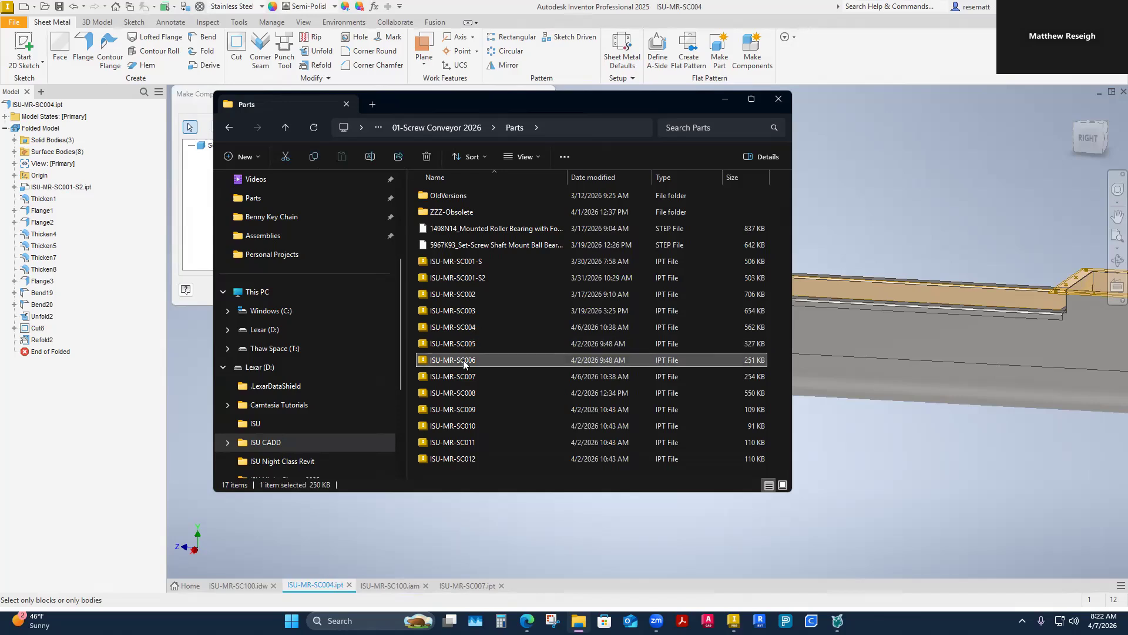
click(470, 393)
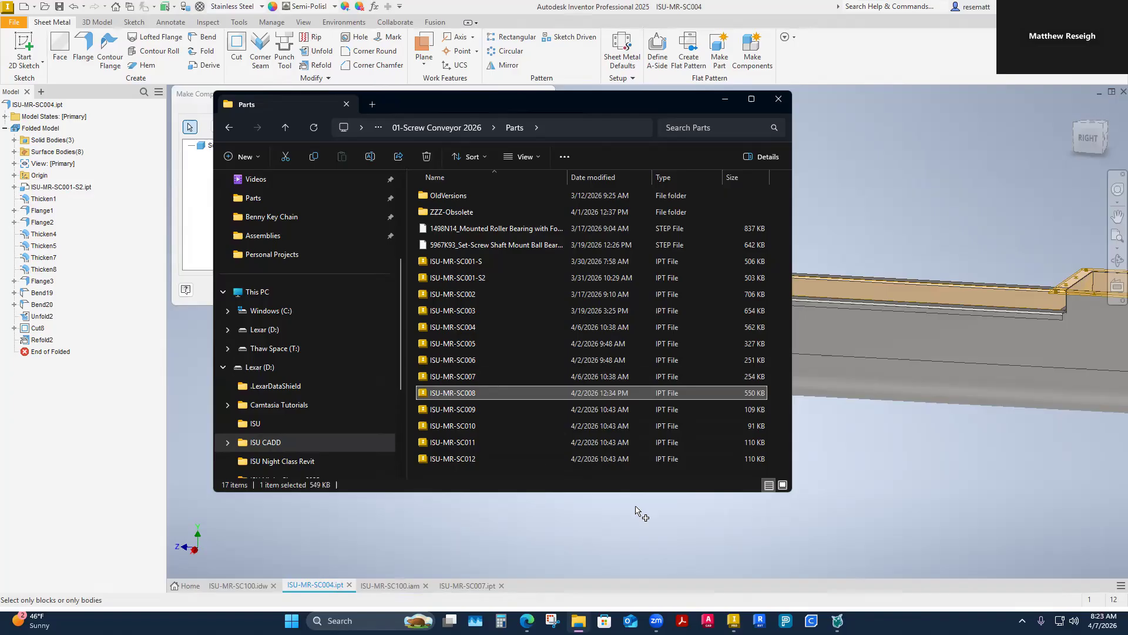
Step: Return to Inventor and cancel the Make Components command in ISU-MR-SC004
click(484, 511)
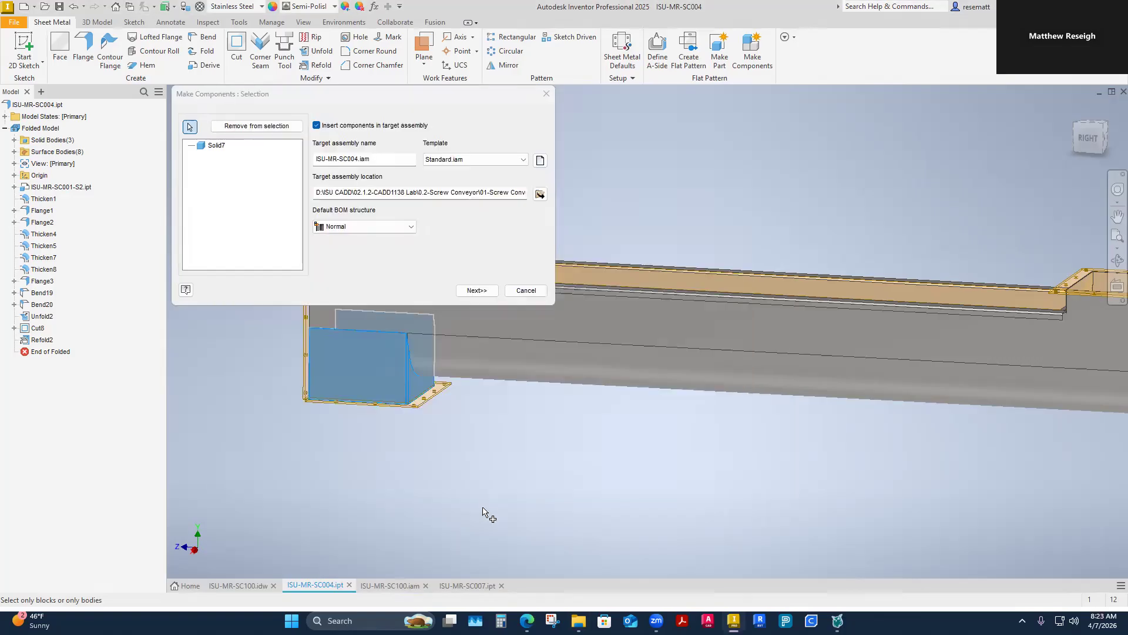
click(547, 94)
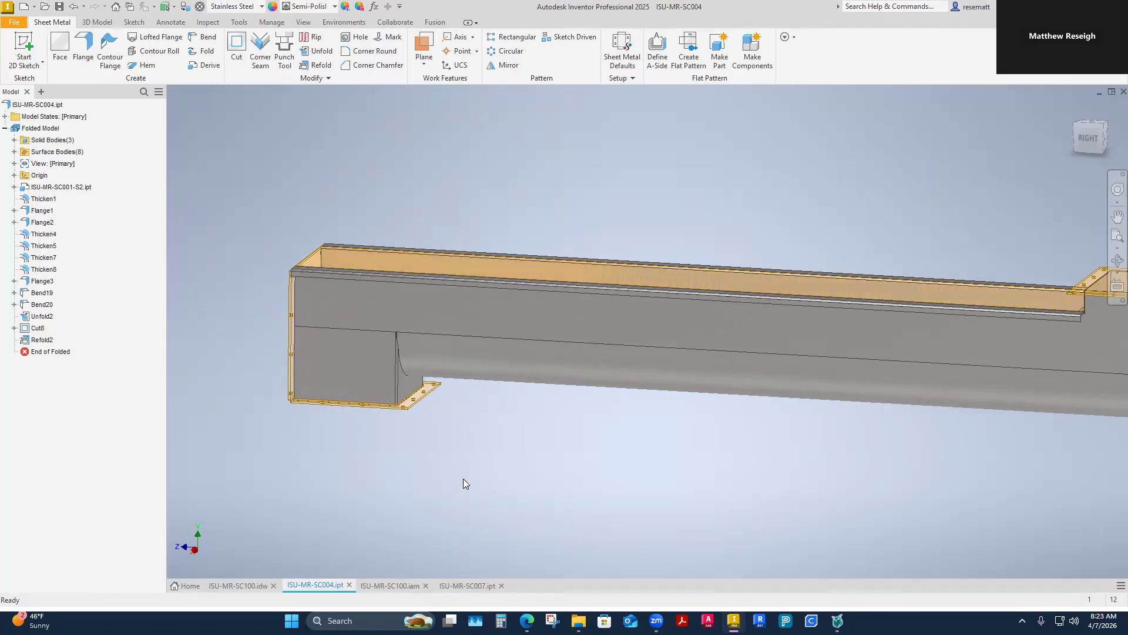
scroll(463, 478, down, 3)
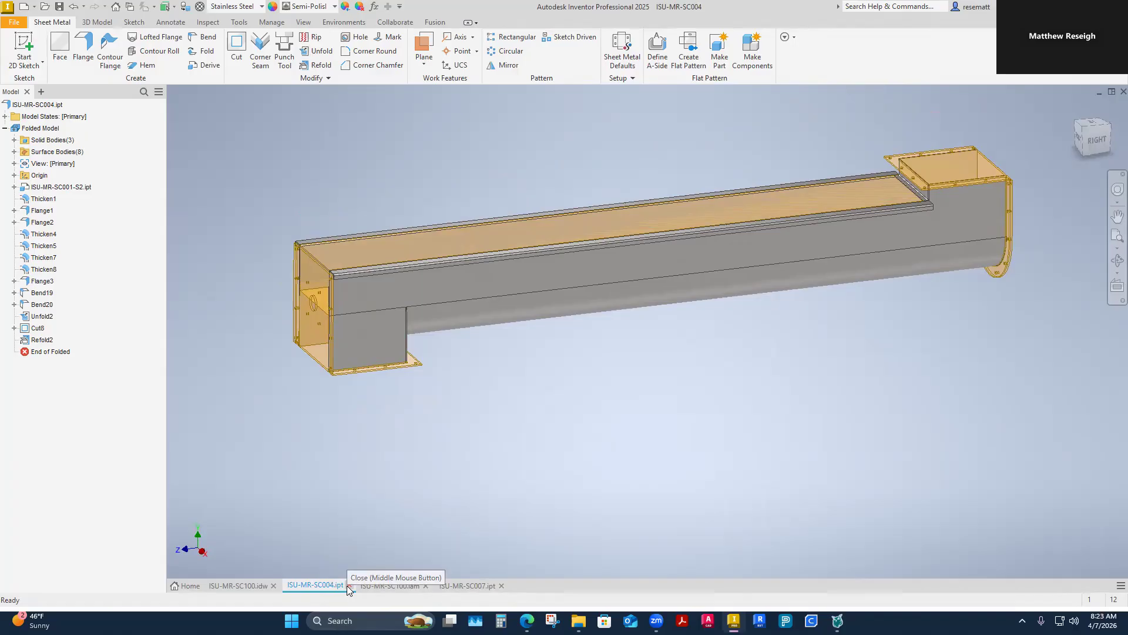
Step: Close the ISU-MR-SC007 part, the ISU-MR-SC100 assembly and the ISU-MR-SC004 part
click(501, 586)
click(424, 585)
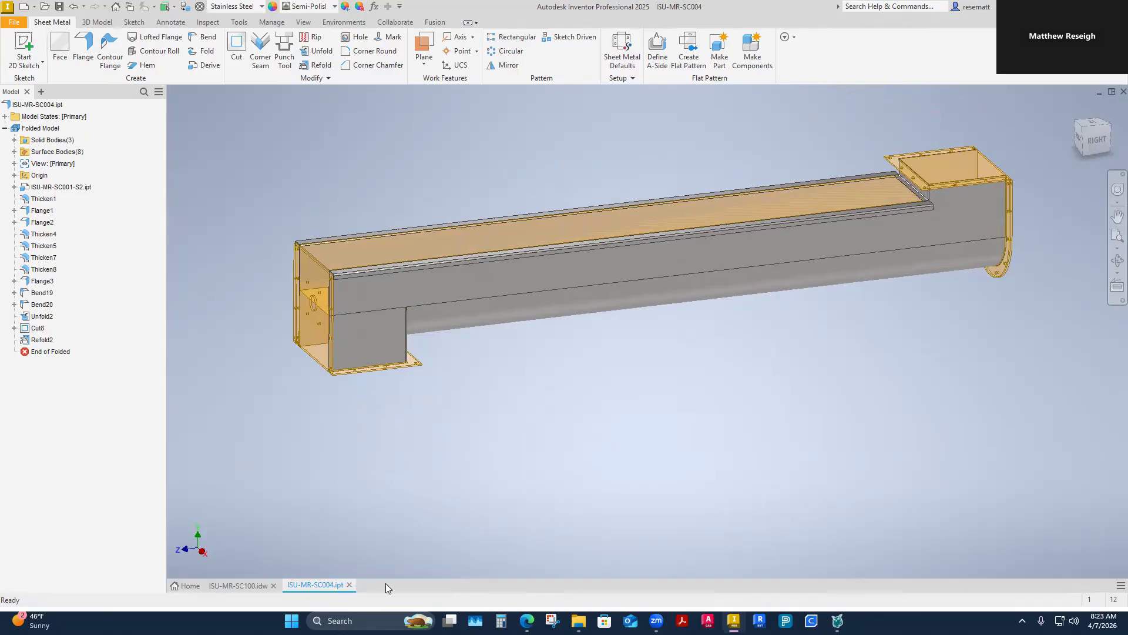
click(349, 584)
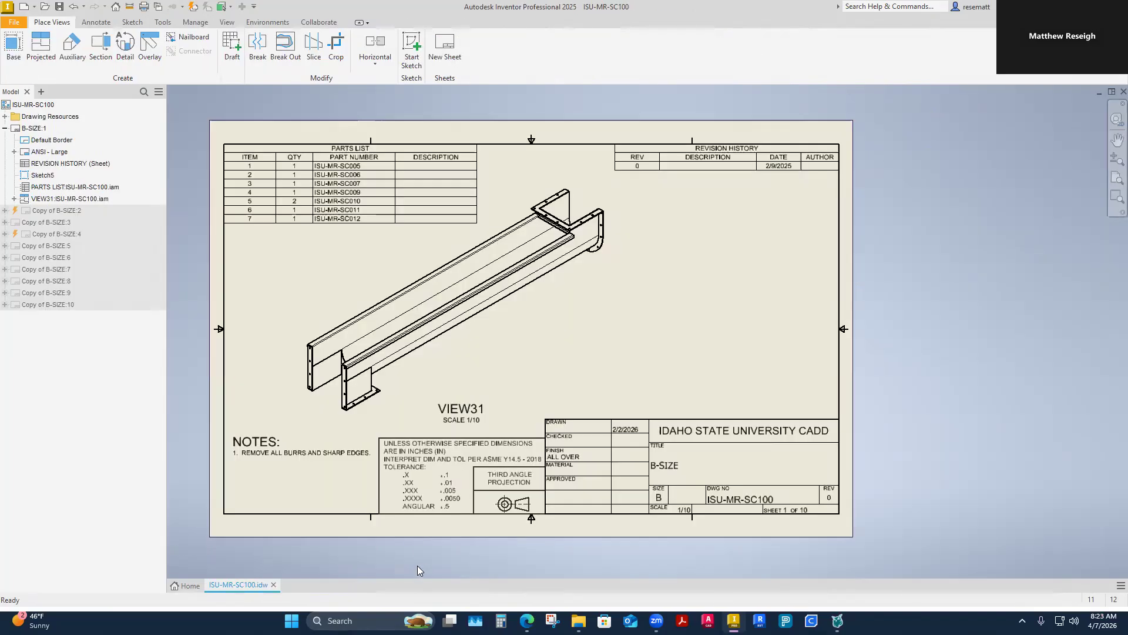
scroll(393, 542, down, 2)
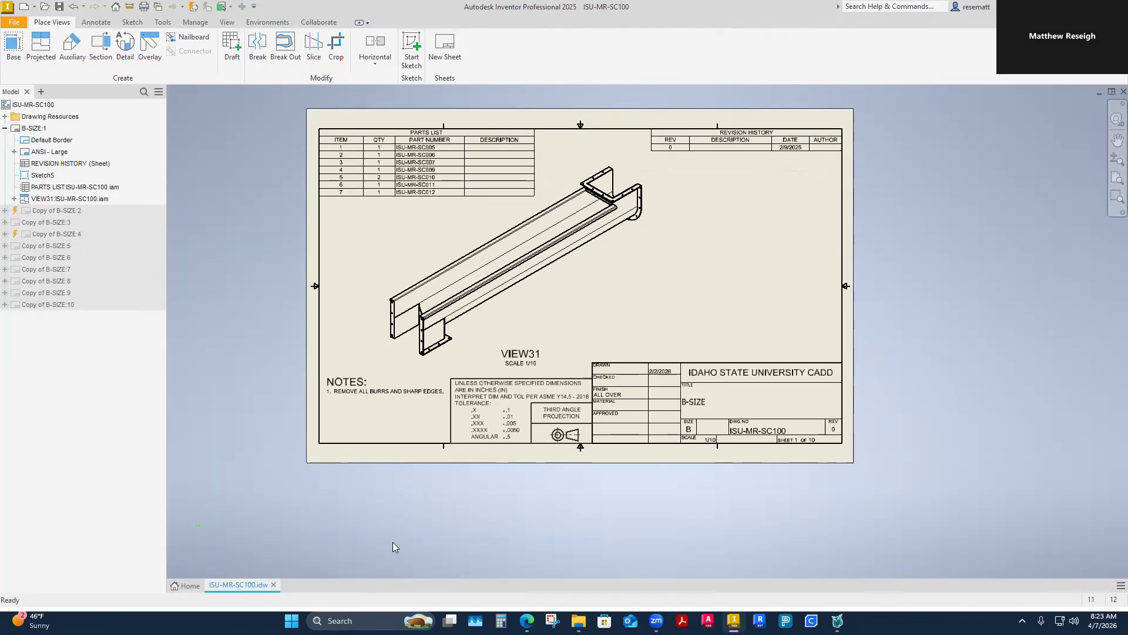
Step: Create a new sheet metal part from the template library
click(191, 585)
click(109, 239)
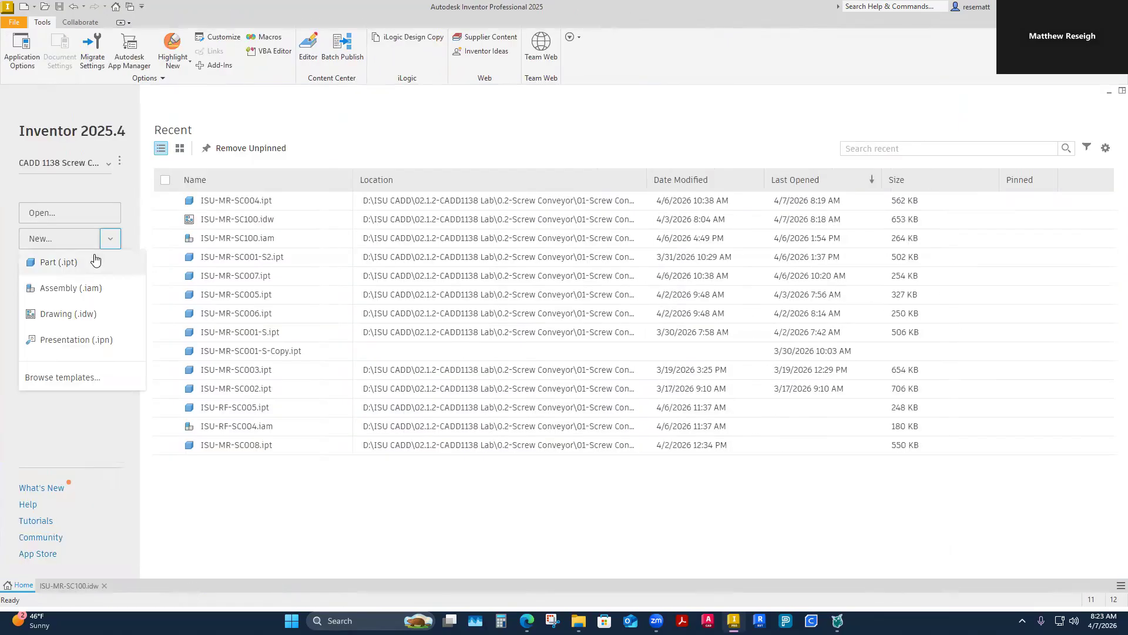
click(62, 377)
click(595, 196)
click(866, 522)
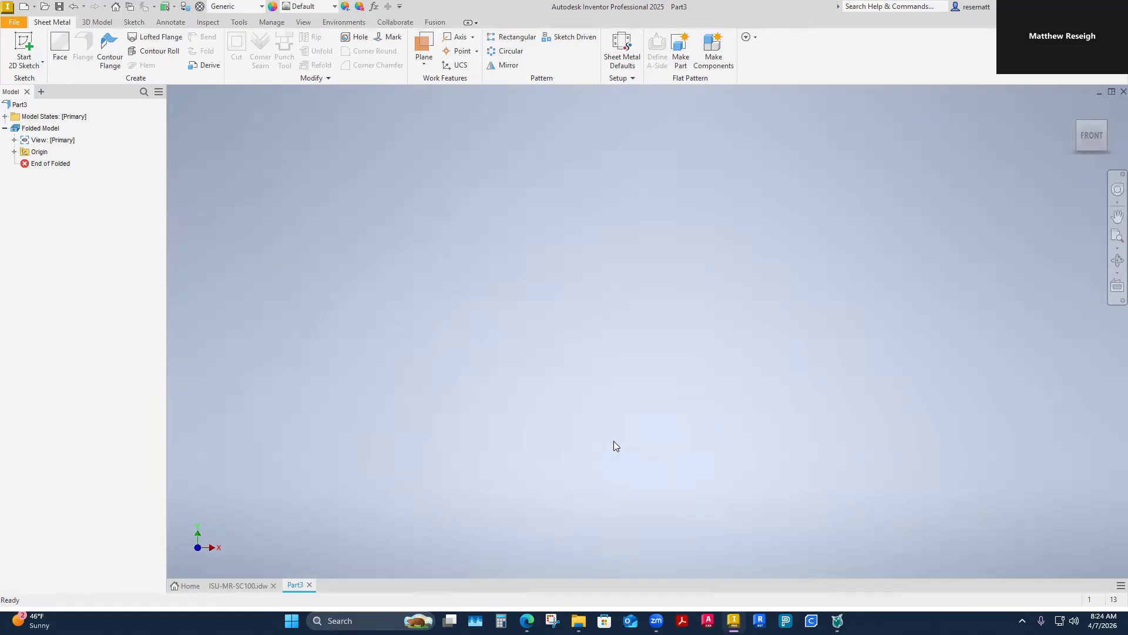
Step: Add a new sheet metal rule named 1/4 SS Plate, based on the Default rule
click(621, 63)
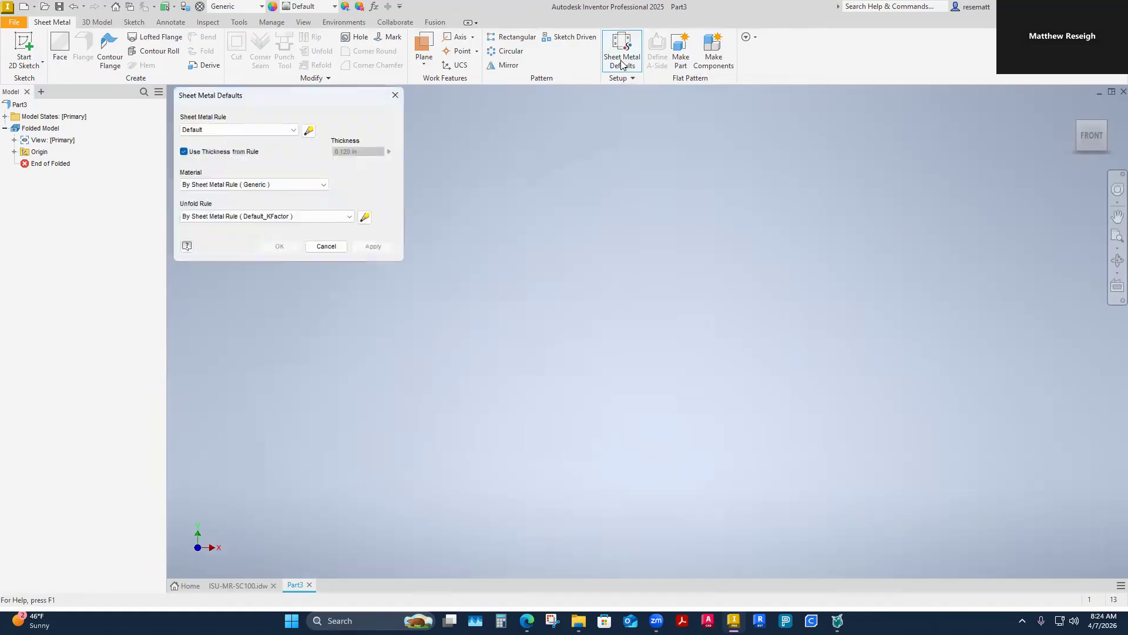
click(308, 131)
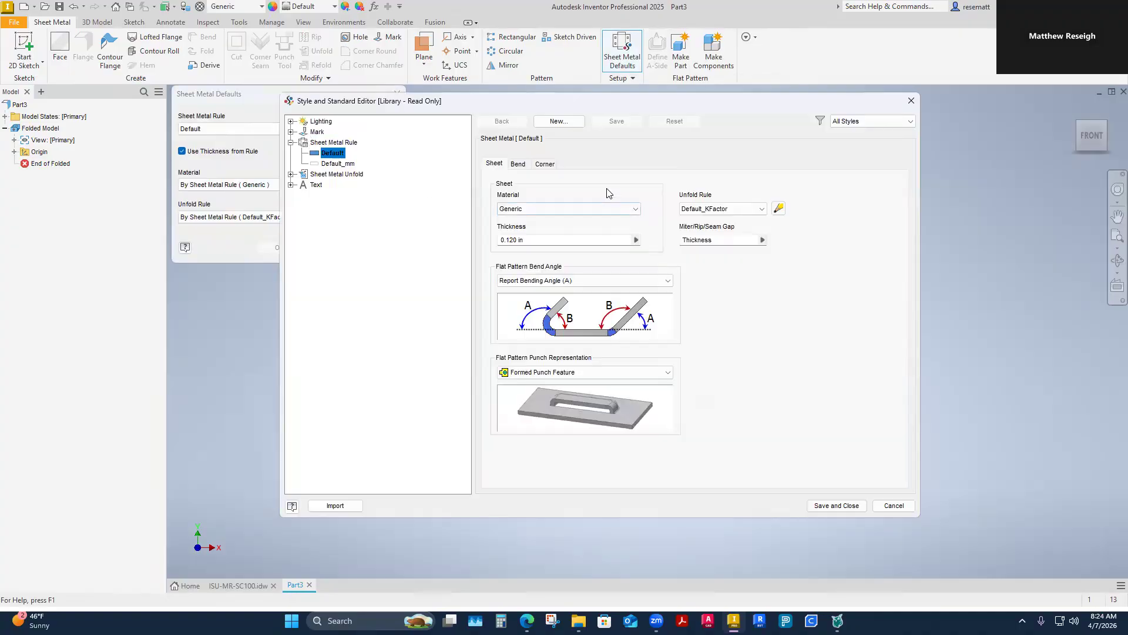
click(562, 121)
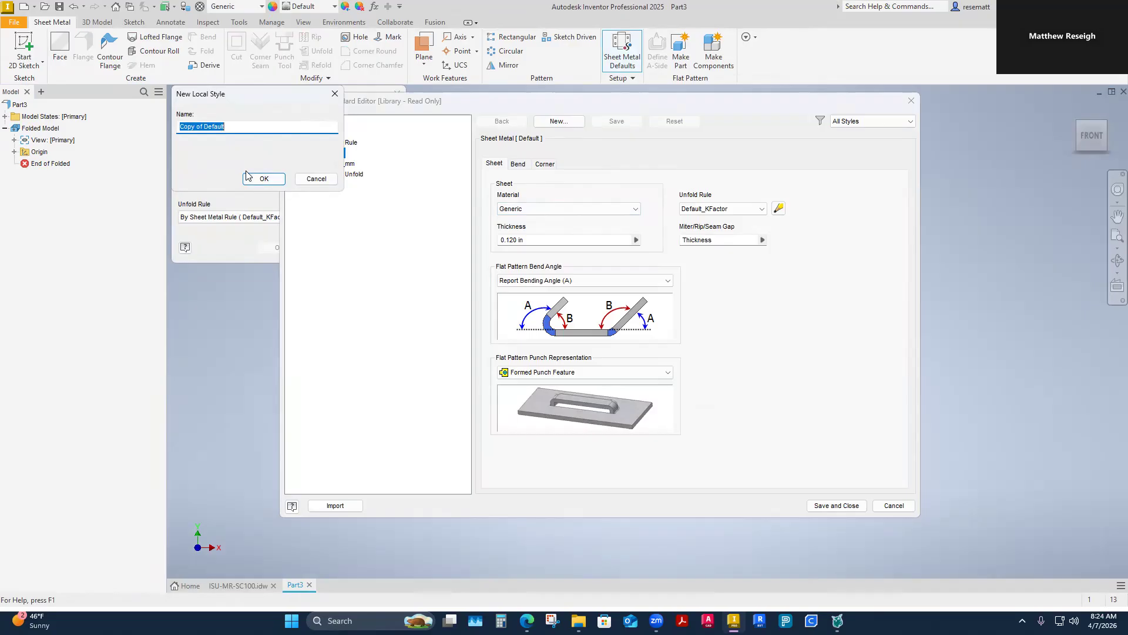
text(1/4 SS Plate)
click(264, 178)
Step: Set the 1/4 SS Plate rule's material to Stainless Steel and its thickness to .25 in
click(630, 209)
key(s)
click(547, 500)
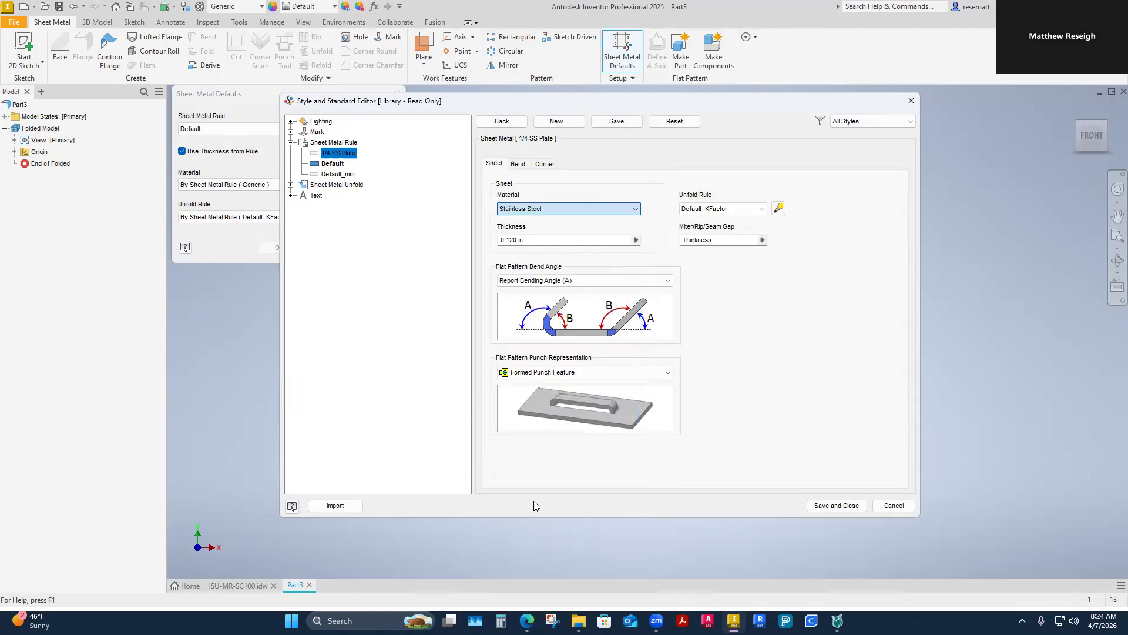
key(Tab)
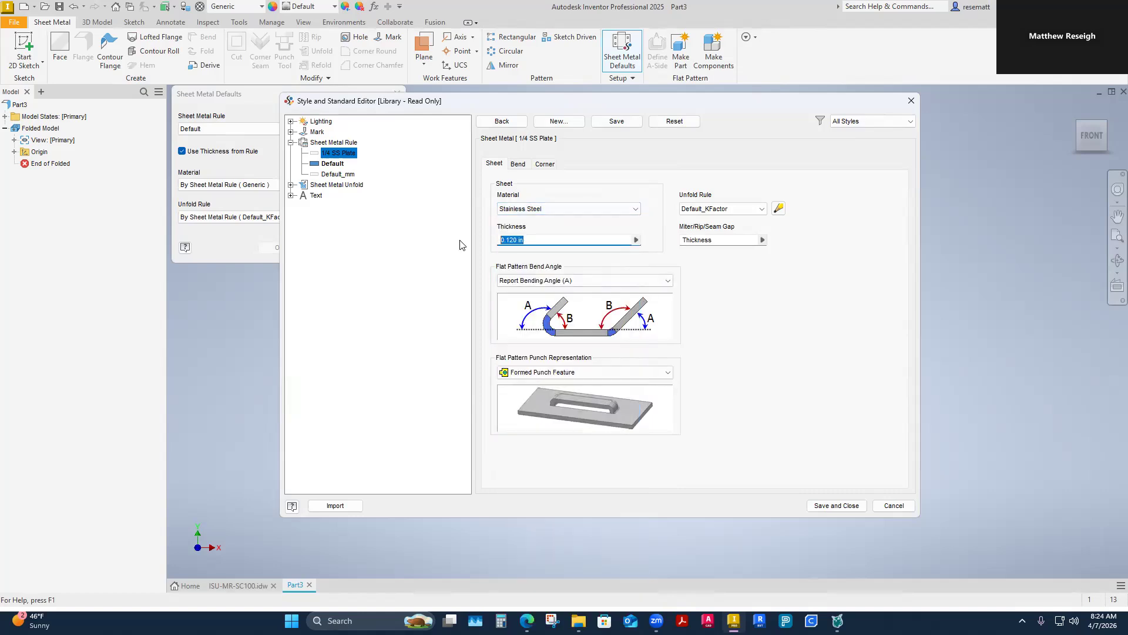
text(.25)
Step: Set the rule's bend relief width to .03 and its two-bend intersection relief shape to Tear
click(519, 166)
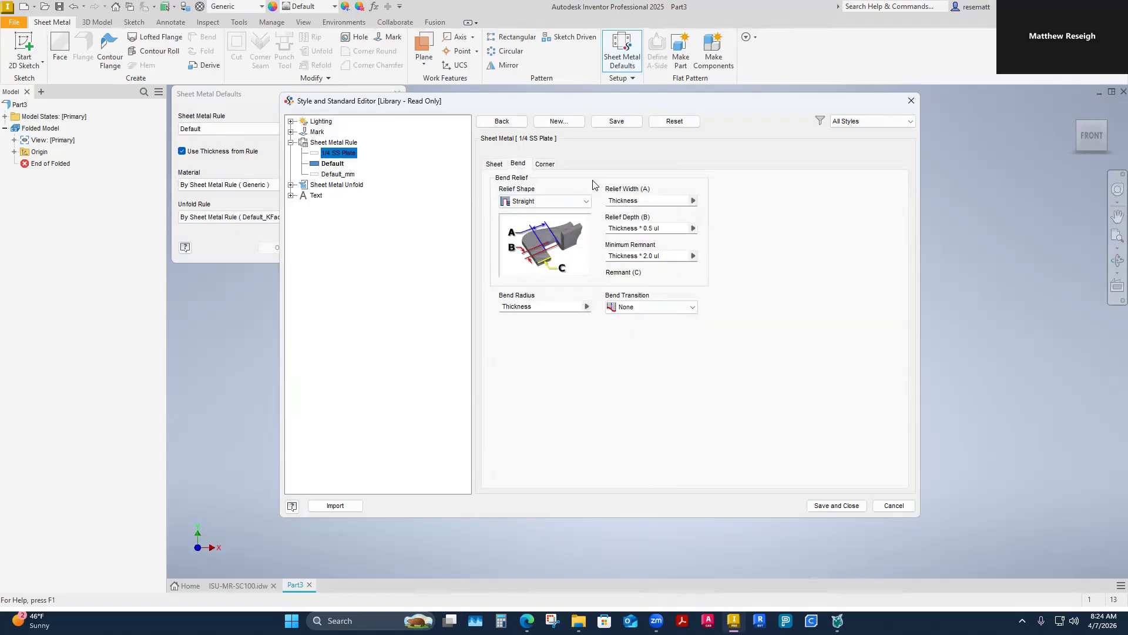
click(655, 202)
text(.03)
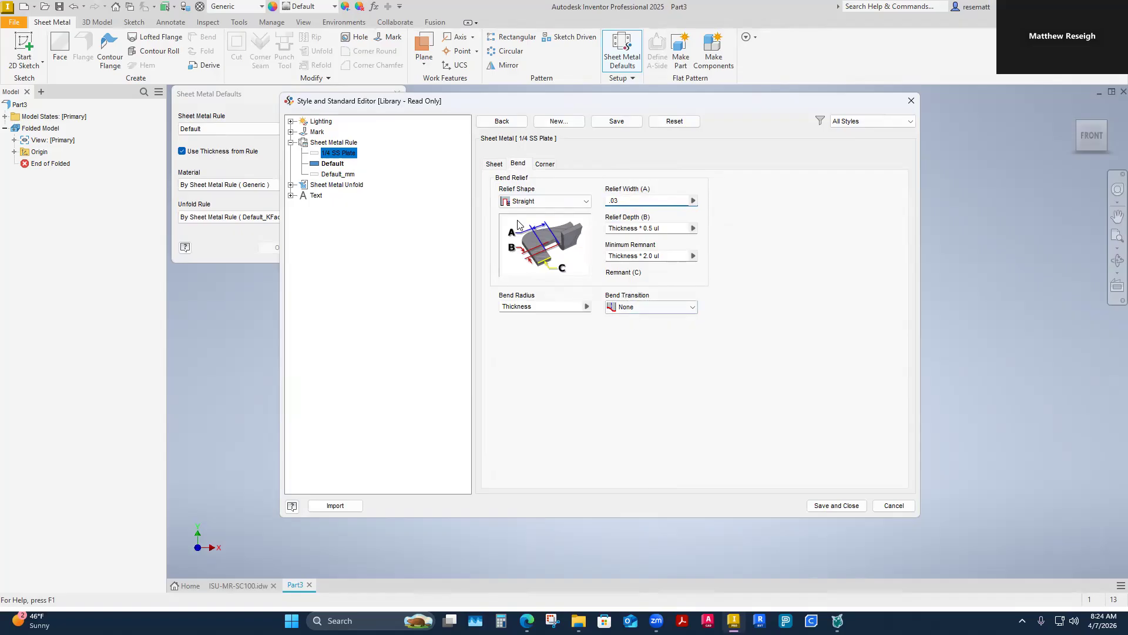
click(545, 164)
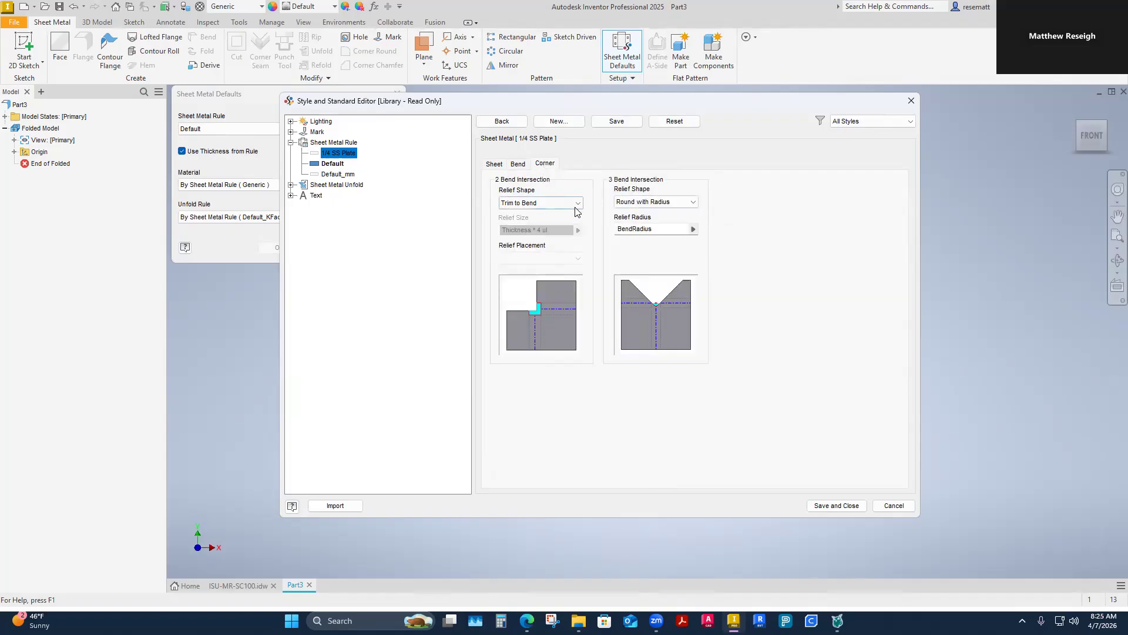
click(556, 203)
click(509, 234)
Step: Make 1/4 SS Plate the active sheet metal rule, save the styles and close the sheet metal defaults
double_click(317, 155)
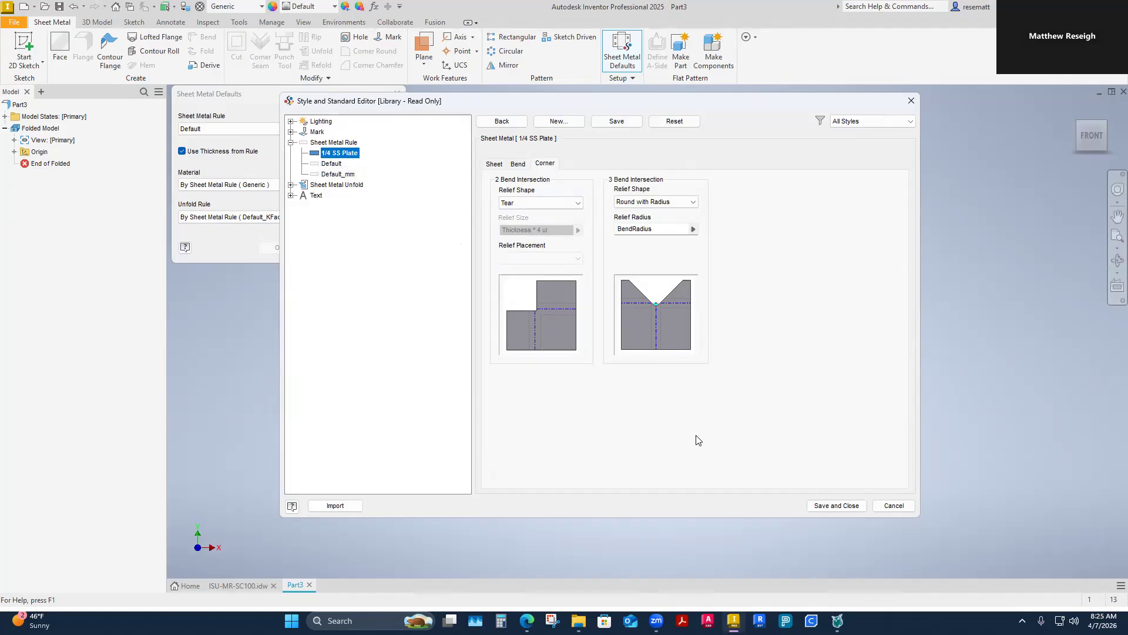
click(836, 506)
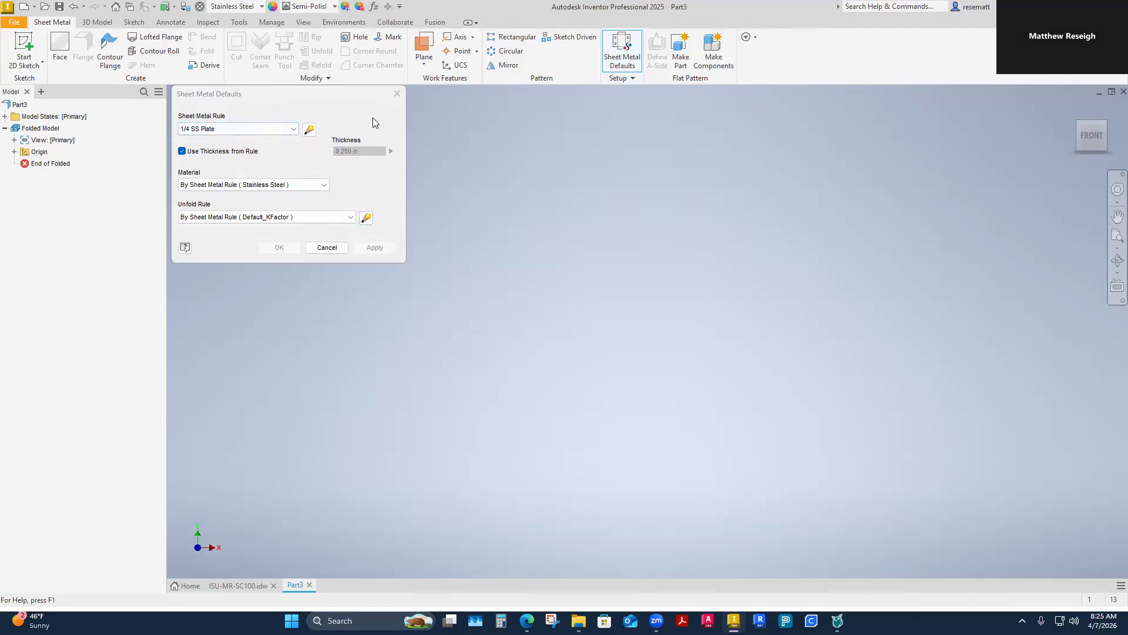
click(324, 248)
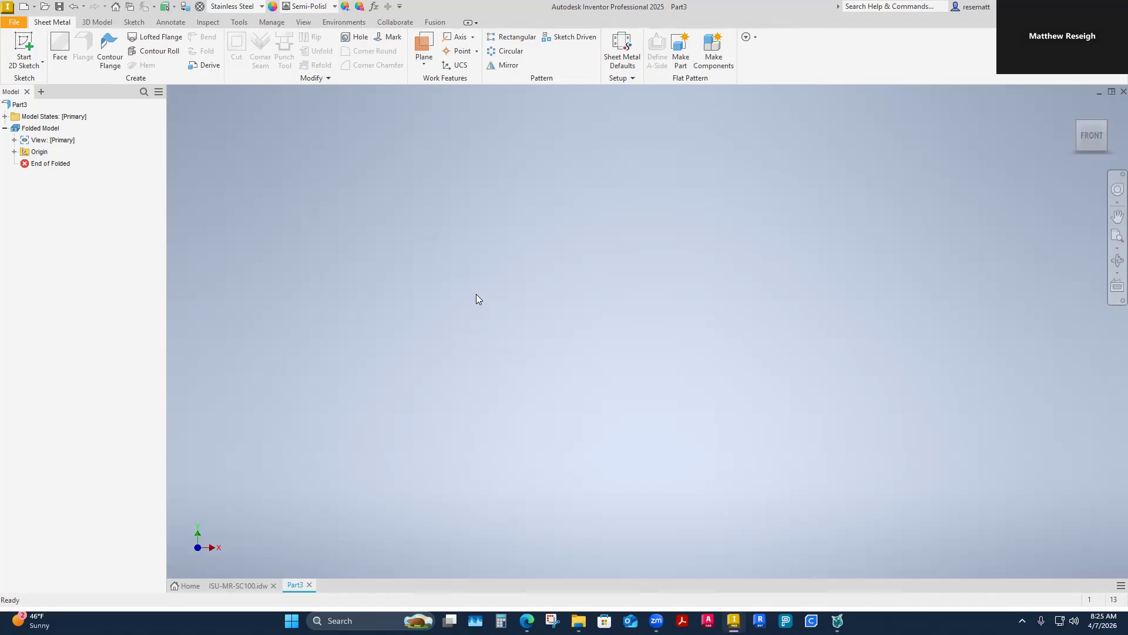
Step: Start a derived part in the new file from ISU-MR-SC001-S2 in the Parts folder
key(ctrl+o)
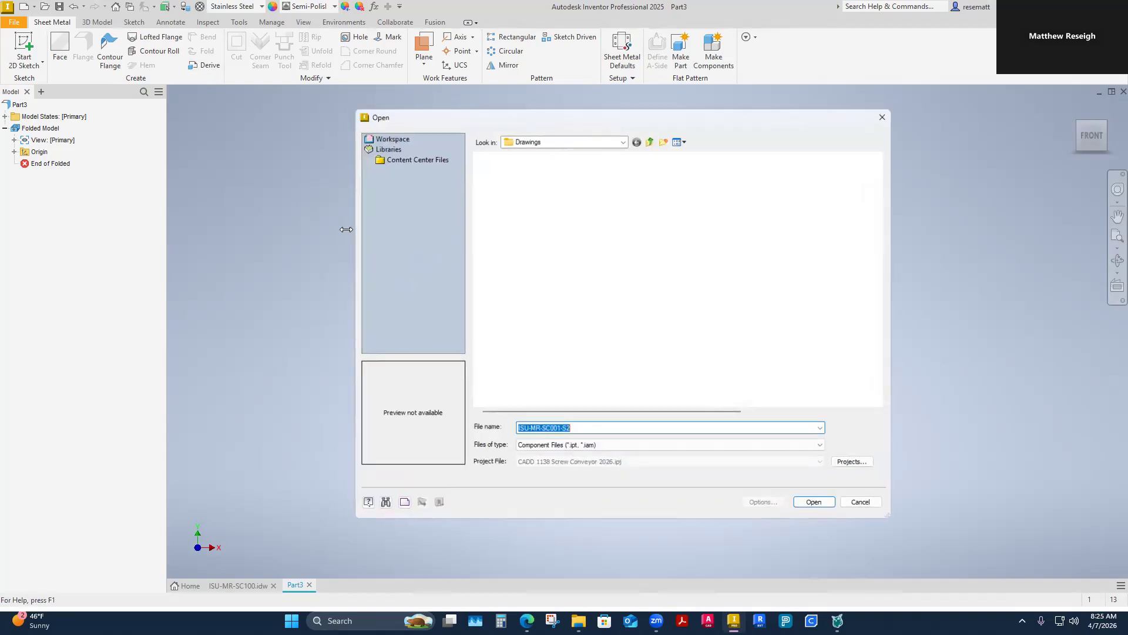
click(650, 139)
double_click(493, 202)
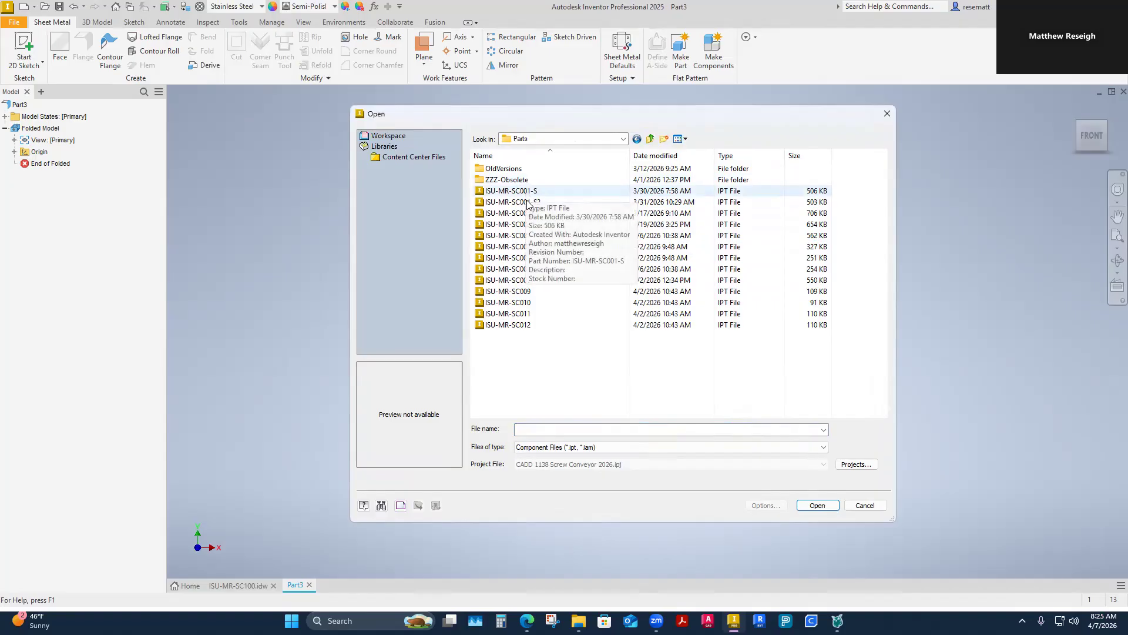
click(518, 202)
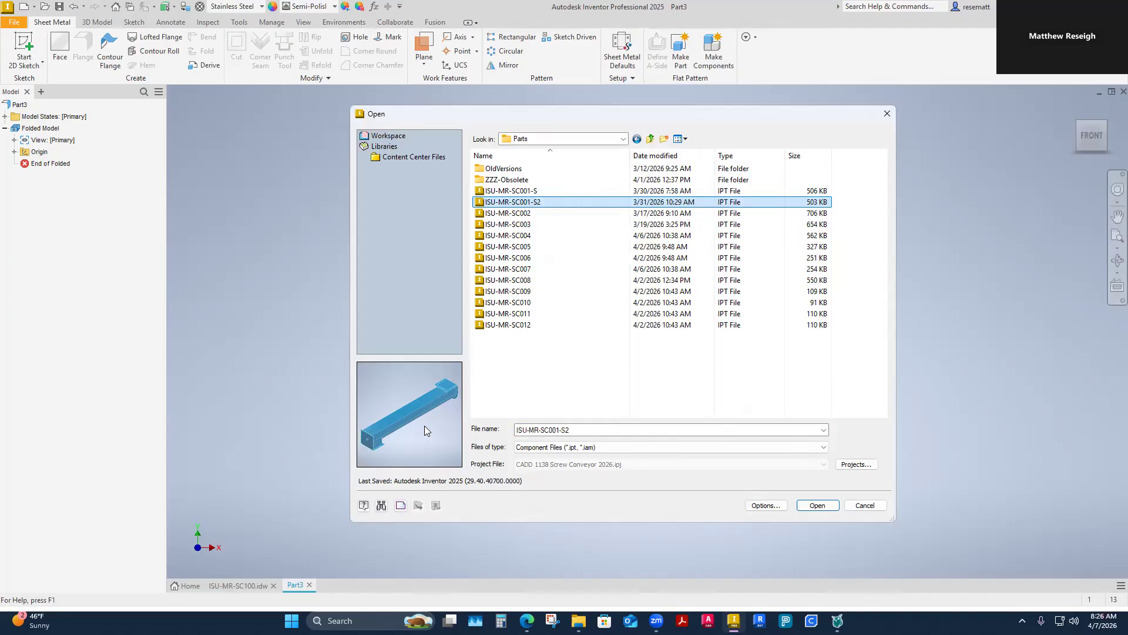
click(816, 506)
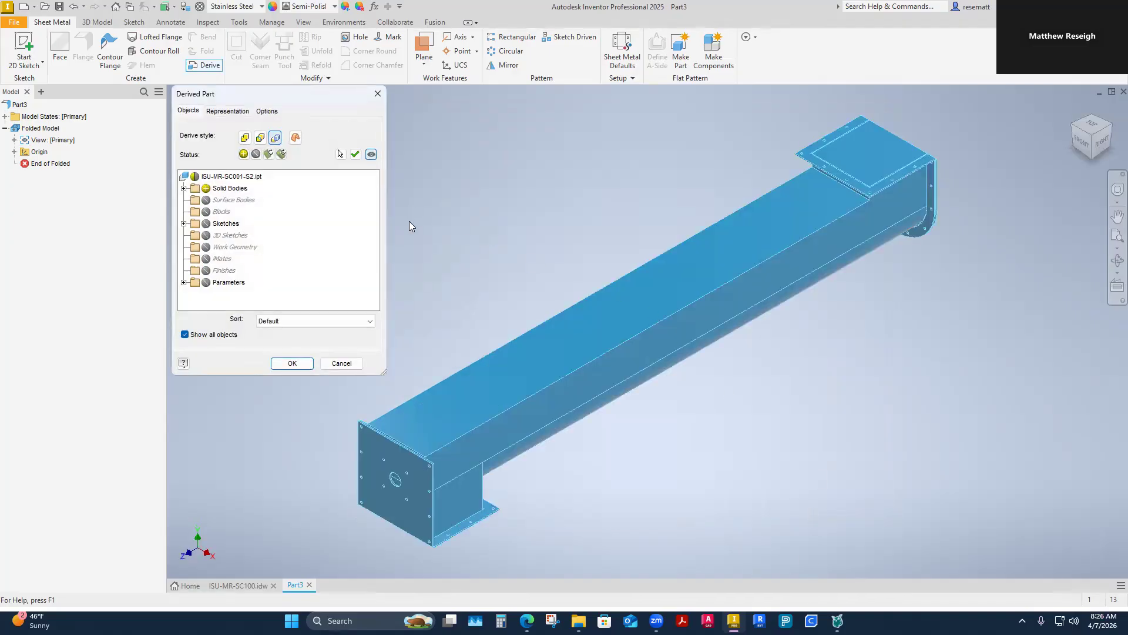
Step: Set the derive style to Body as Work Surface and inspect the discharge flange in the preview
click(295, 141)
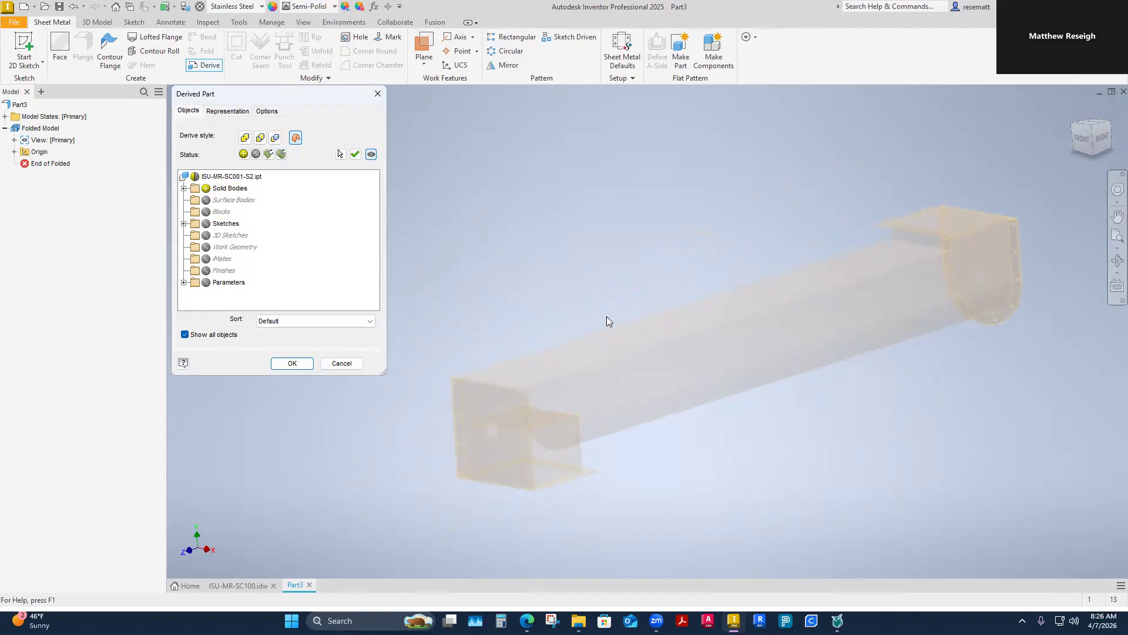
scroll(617, 353, down, 5)
scroll(627, 352, down, 2)
shift+middle_drag(627, 324, 573, 225)
shift+middle_drag(486, 201, 557, 356)
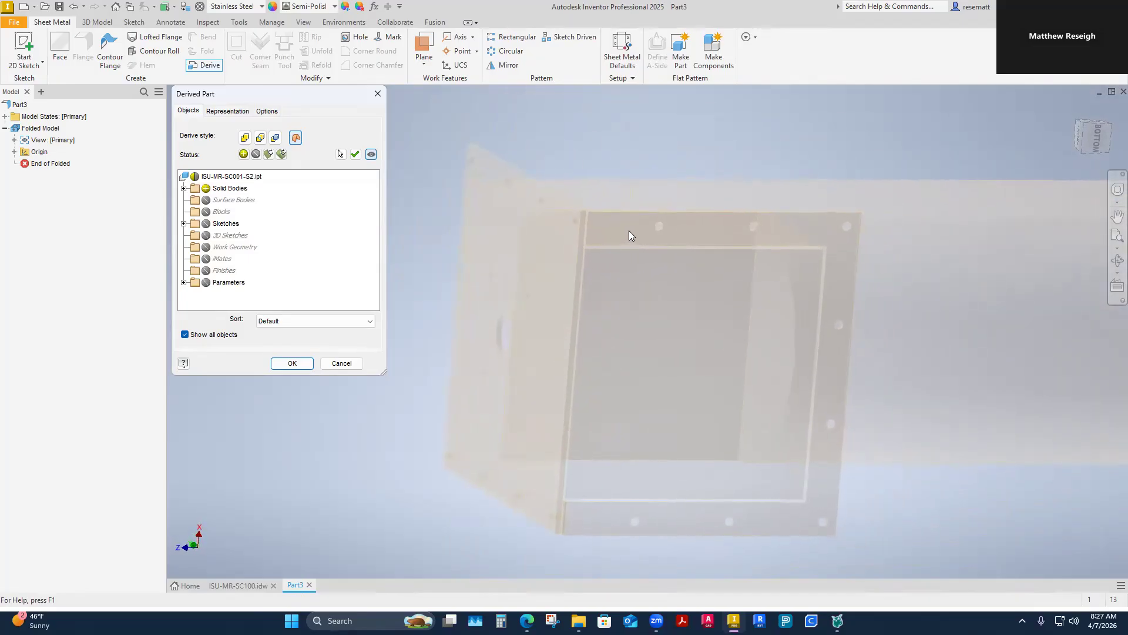
shift+middle_drag(619, 521, 674, 250)
shift+middle_drag(534, 332, 528, 246)
shift+middle_drag(883, 333, 584, 521)
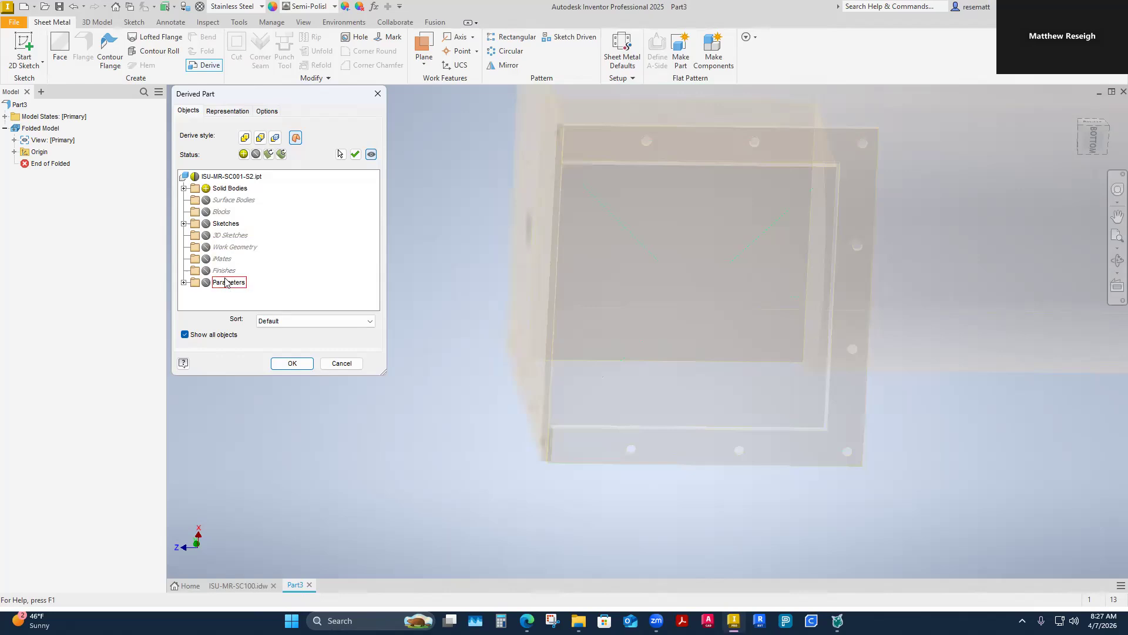
Step: Include Sketch3 and Sketch7 of ISU-MR-SC001-S2 in the derived part and complete the derive
click(184, 224)
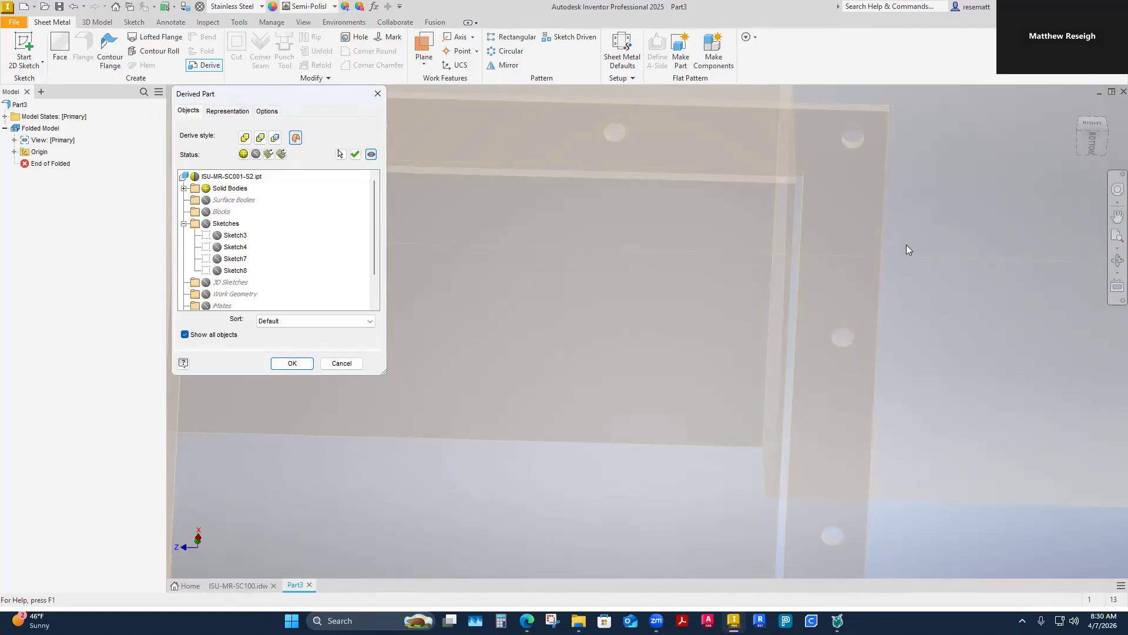
scroll(947, 406, down, 3)
scroll(947, 405, down, 2)
shift+middle_drag(947, 406, 845, 344)
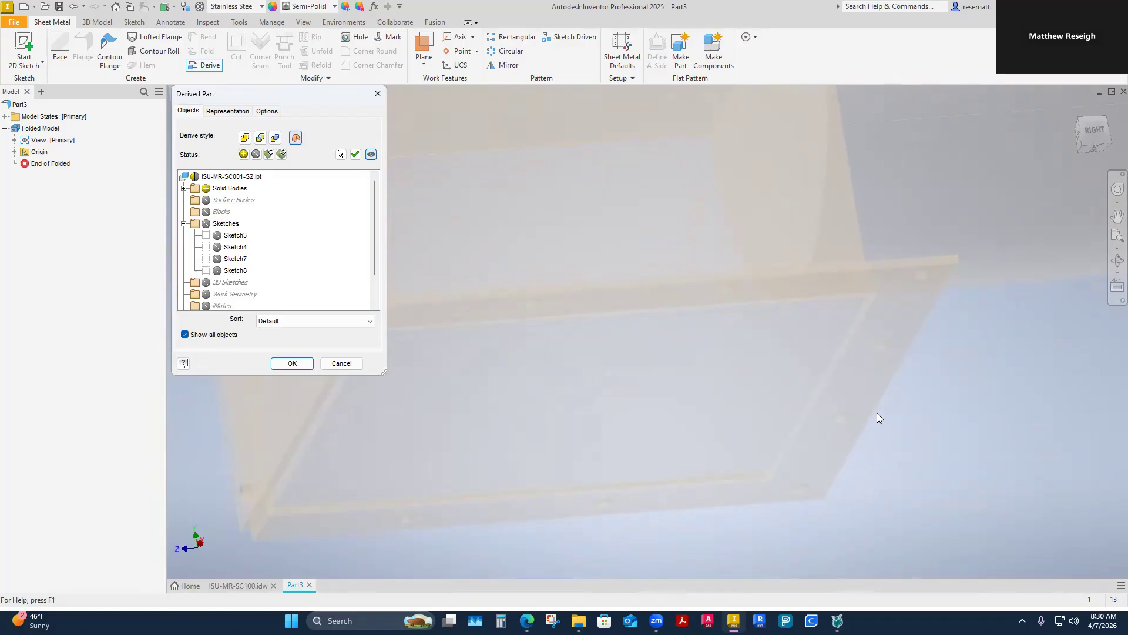
shift+middle_drag(877, 412, 865, 395)
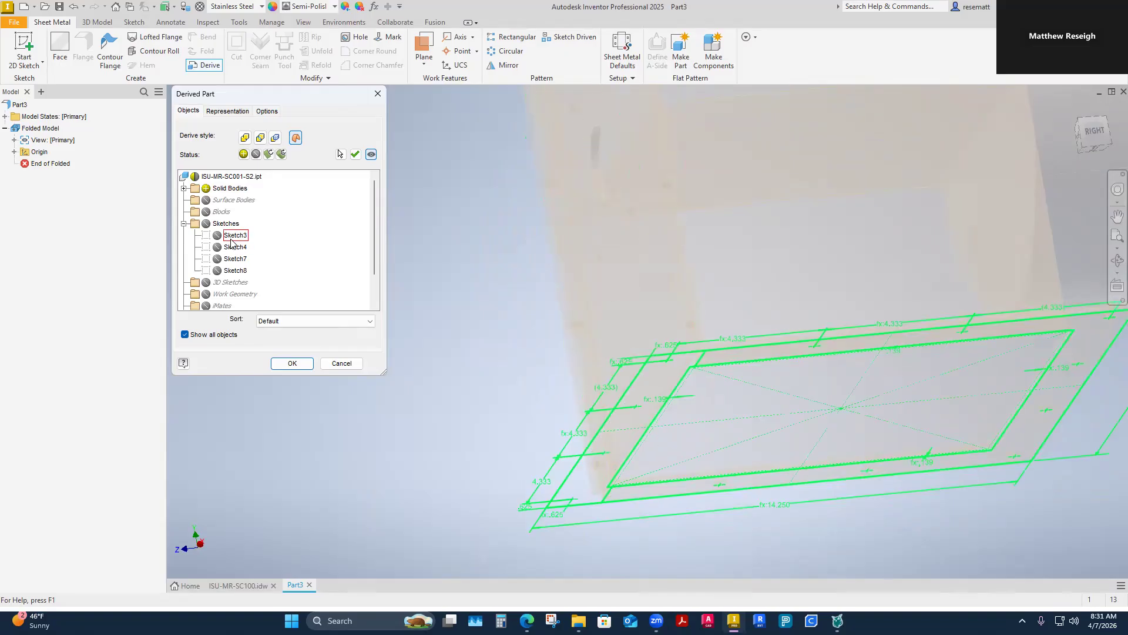
click(217, 235)
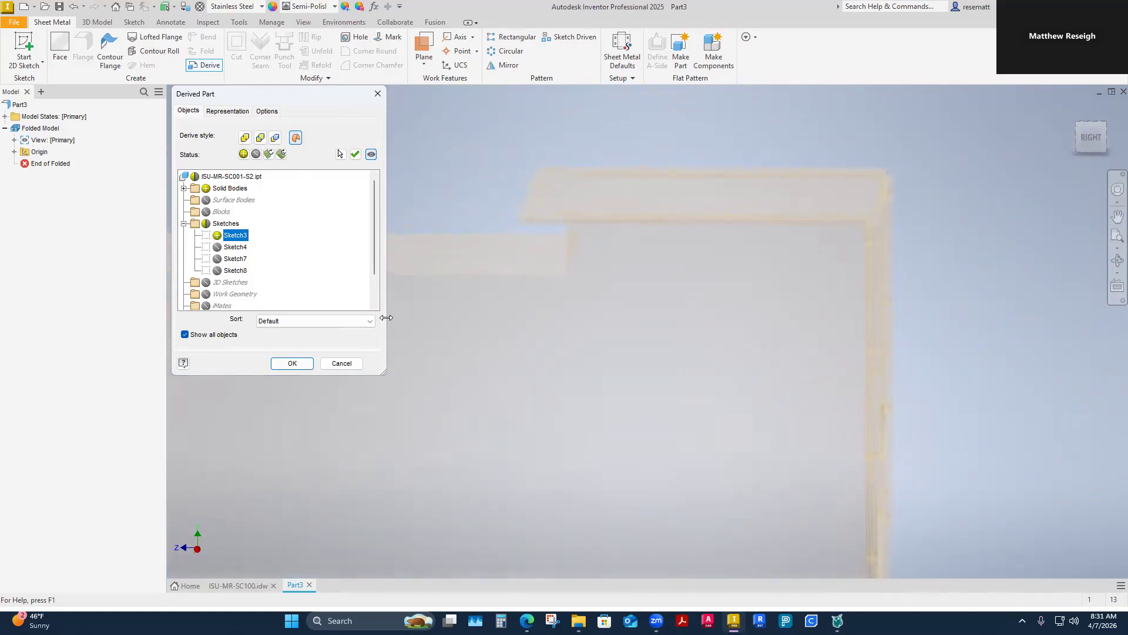
click(217, 260)
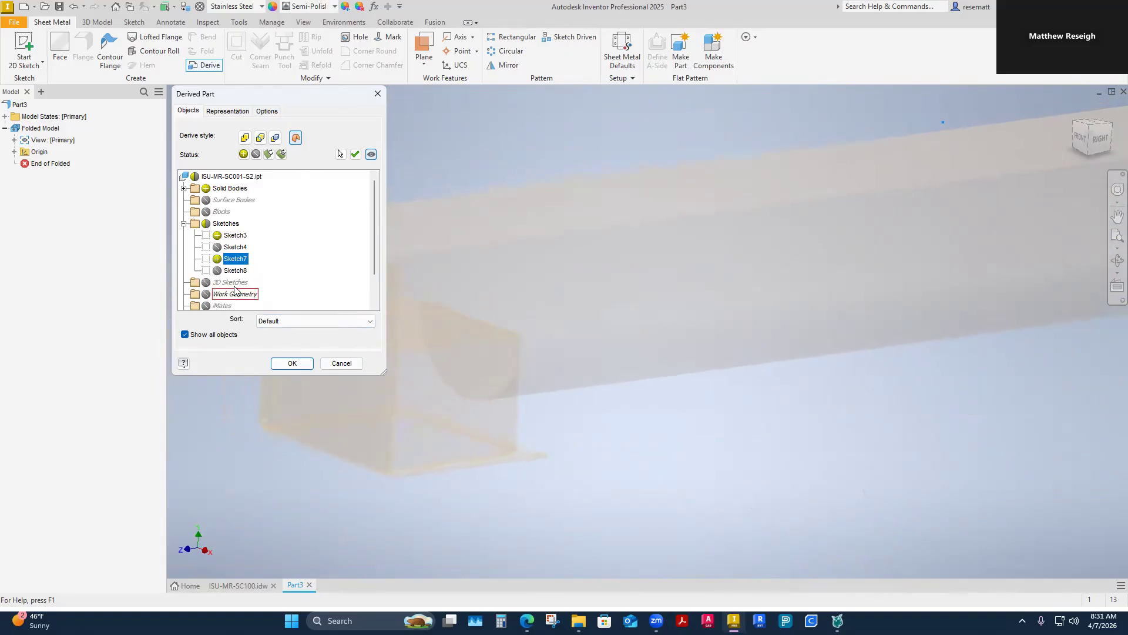
click(292, 362)
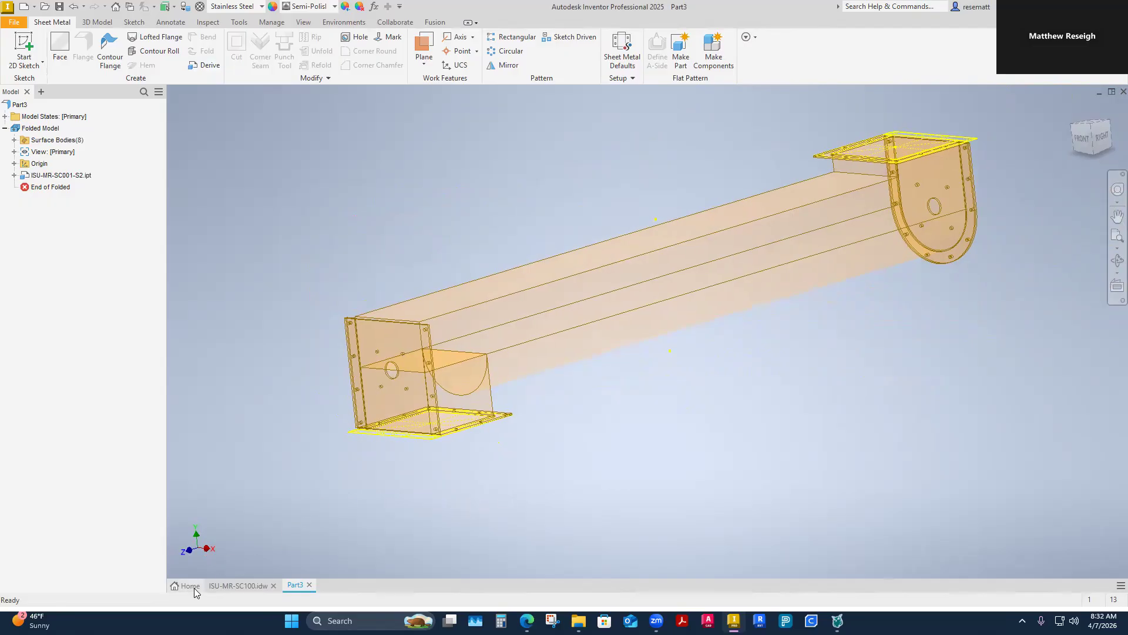
shift+middle_drag(645, 464, 529, 362)
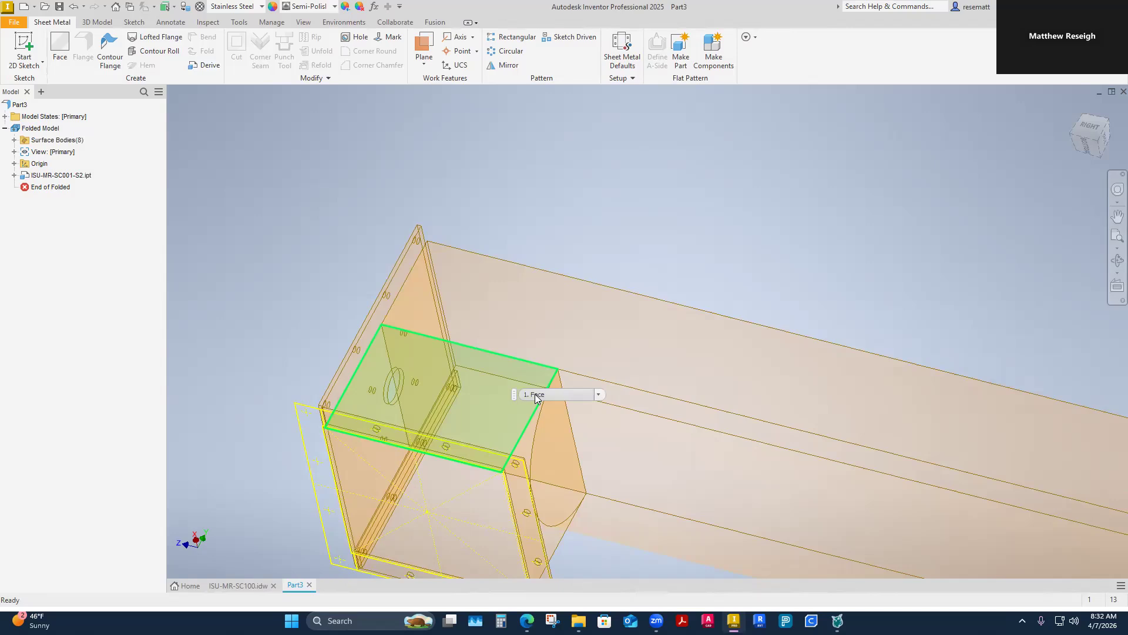
shift+middle_drag(528, 418, 488, 386)
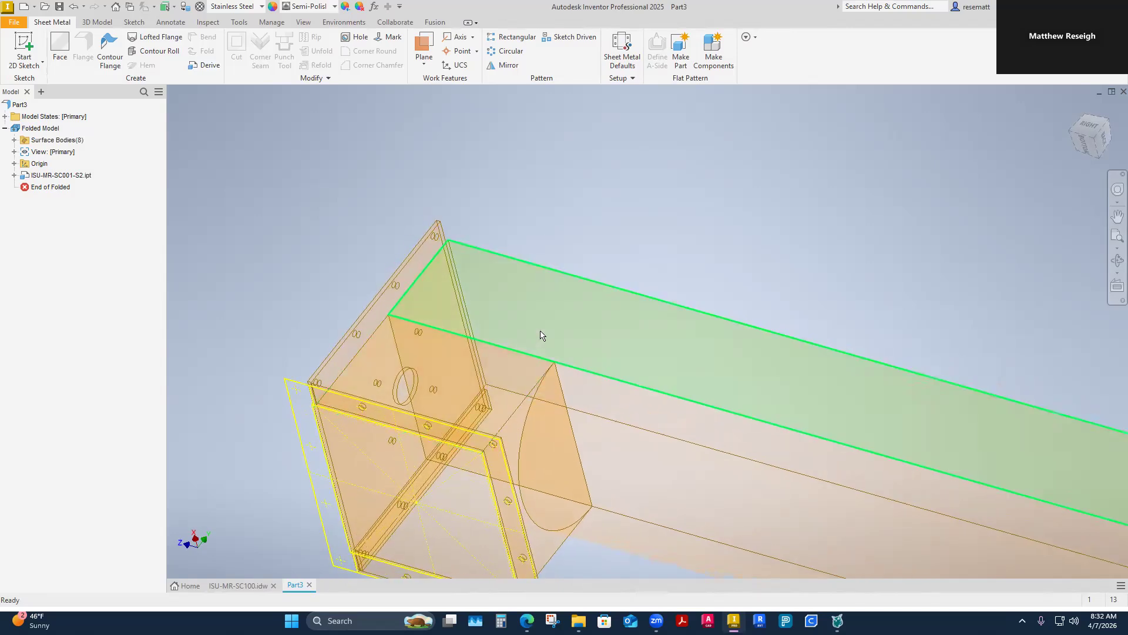
shift+middle_drag(510, 365, 430, 510)
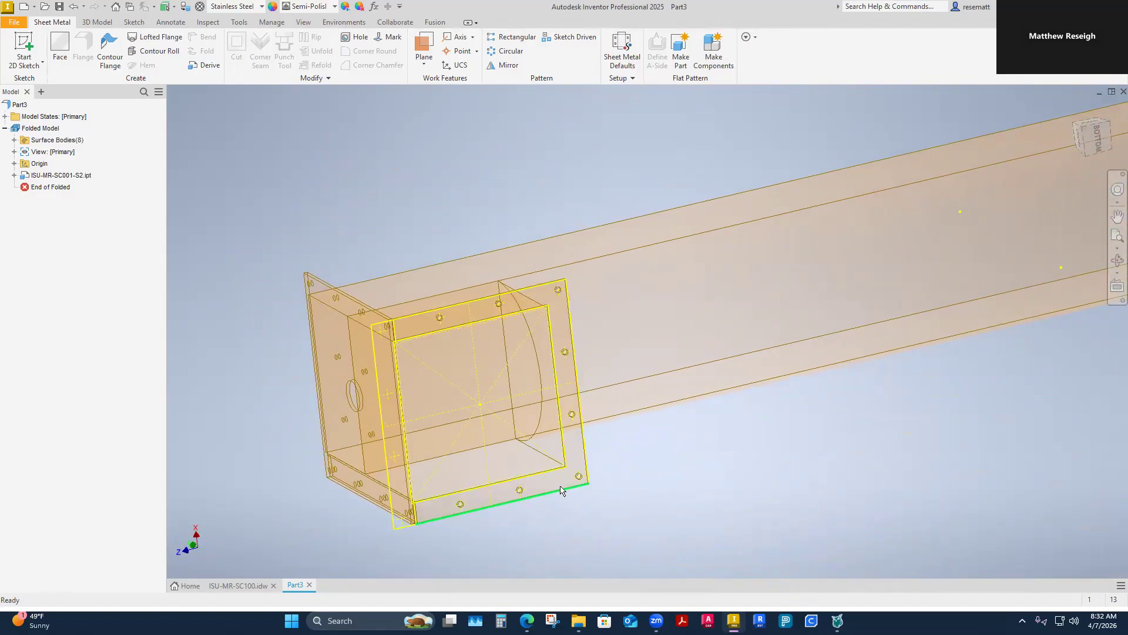
shift+middle_drag(576, 459, 575, 420)
mouse_move(580, 454)
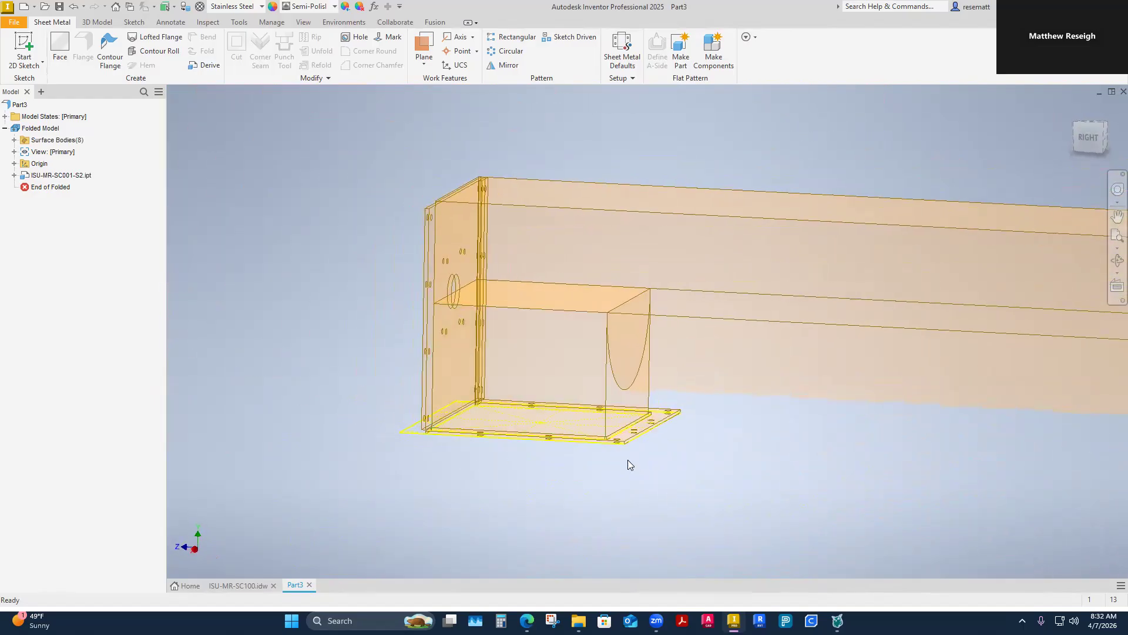
shift+middle_drag(637, 457, 637, 457)
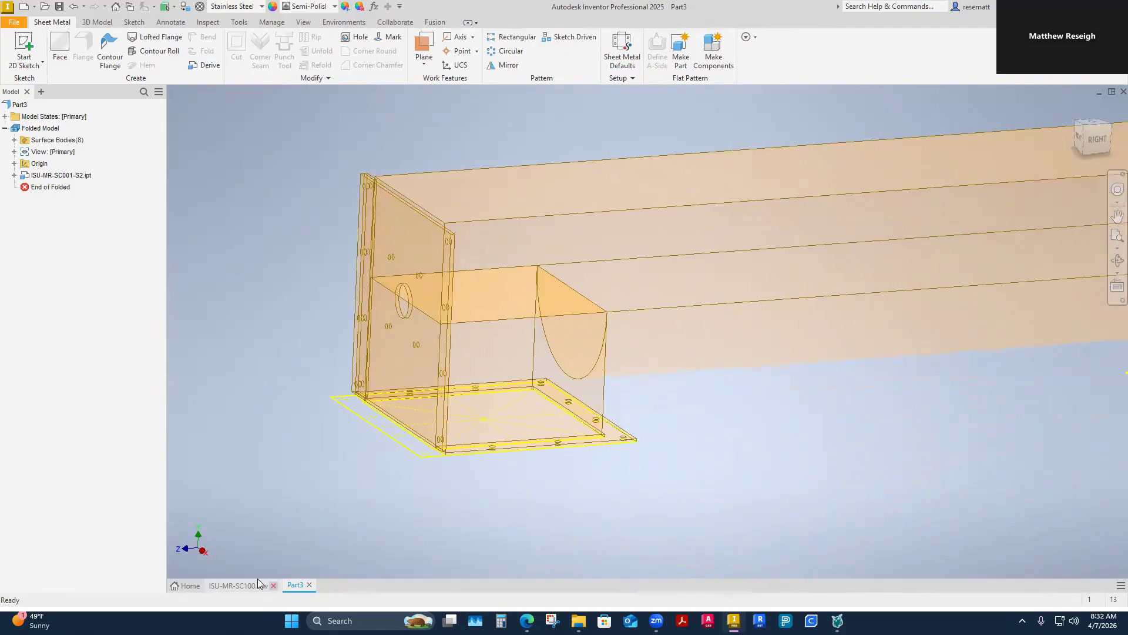
shift+middle_drag(520, 494, 519, 495)
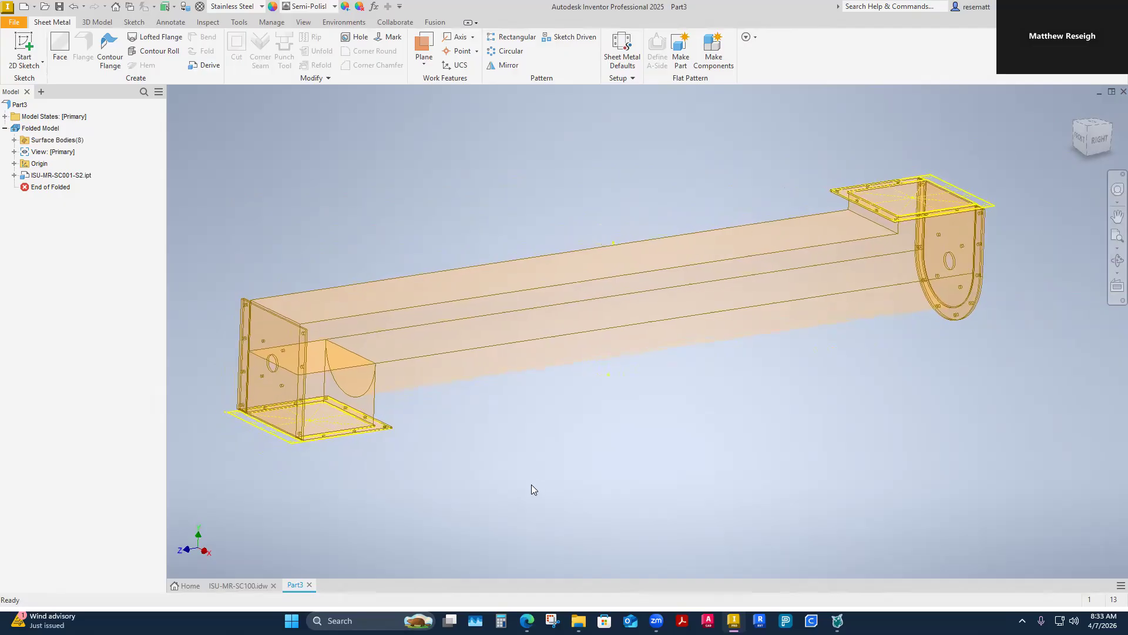
right_click(56, 176)
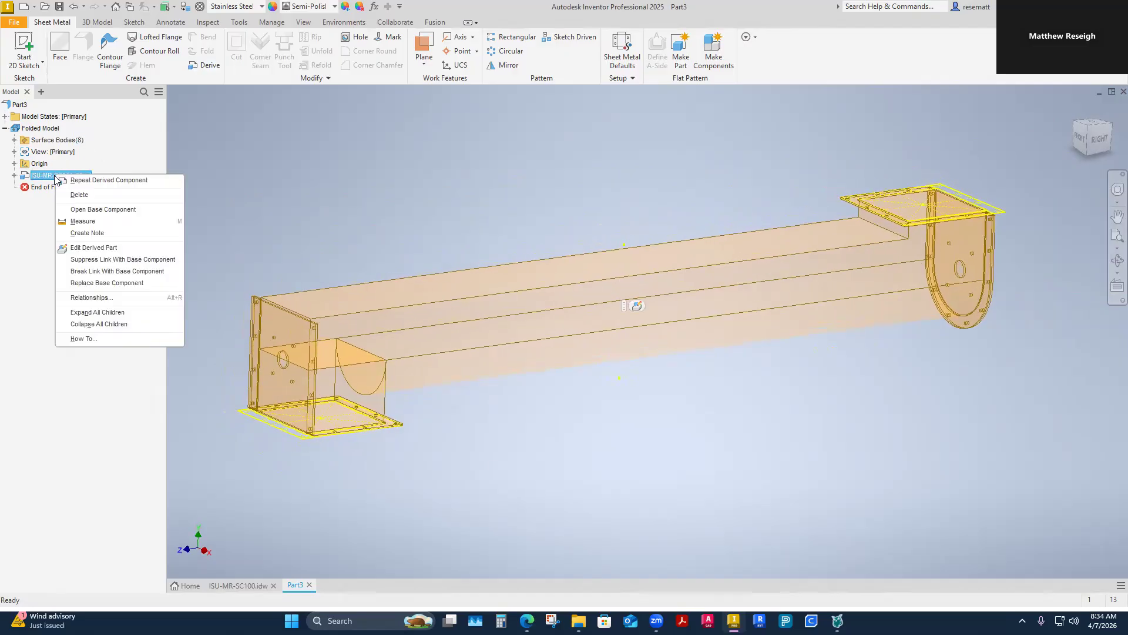
click(285, 188)
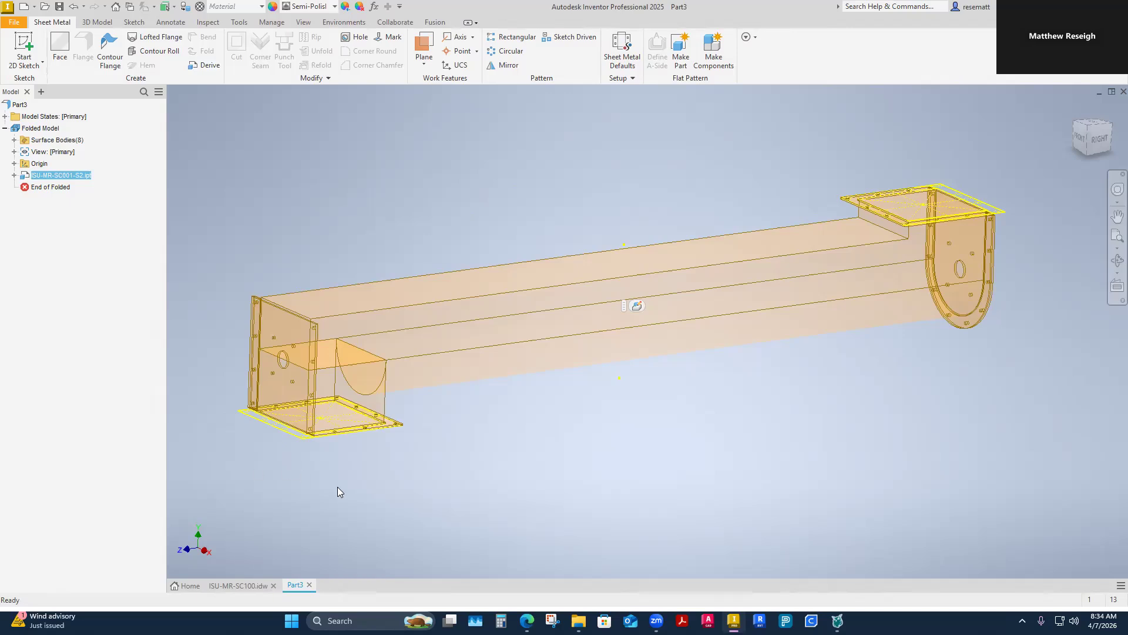
Step: Start a new sketch on the outer face of the square end plate at the discharge end
scroll(388, 512, up, 4)
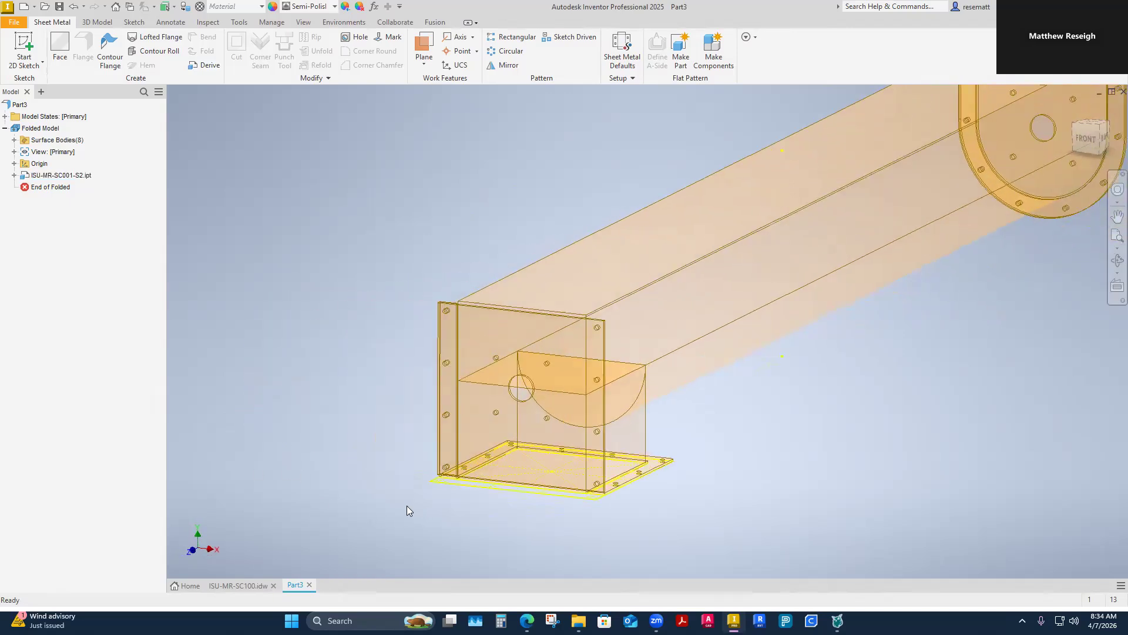
scroll(495, 447, up, 3)
scroll(512, 347, up, 1)
right_click(483, 337)
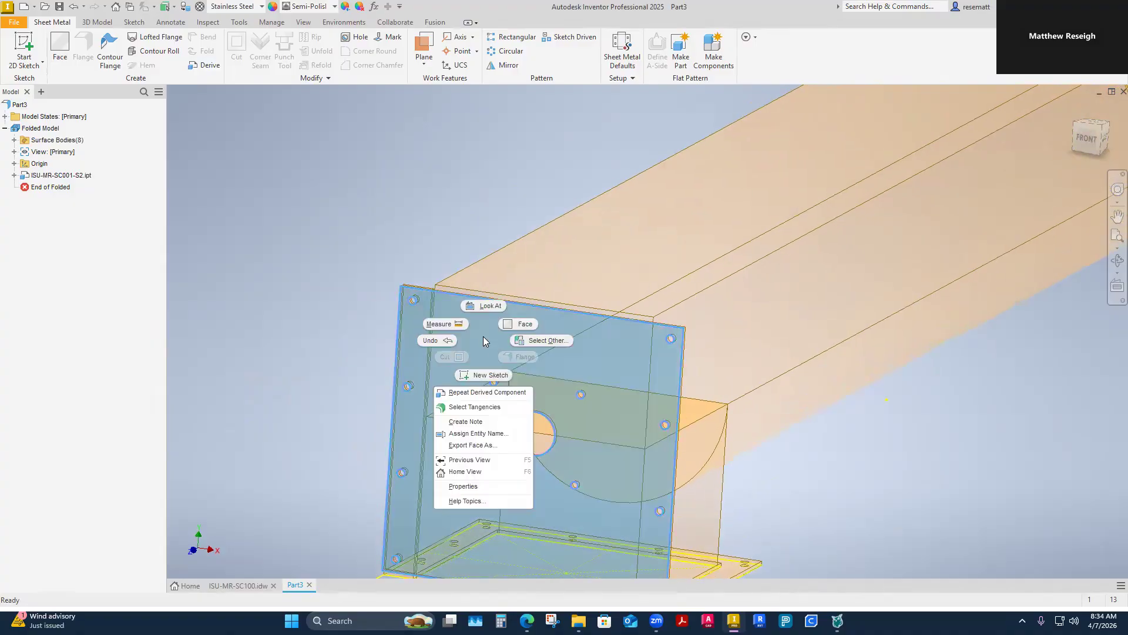
click(479, 376)
Step: Project the outer edges of the square end plate into the sketch to form its outline
click(245, 64)
click(252, 88)
shift+middle_drag(411, 329, 456, 262)
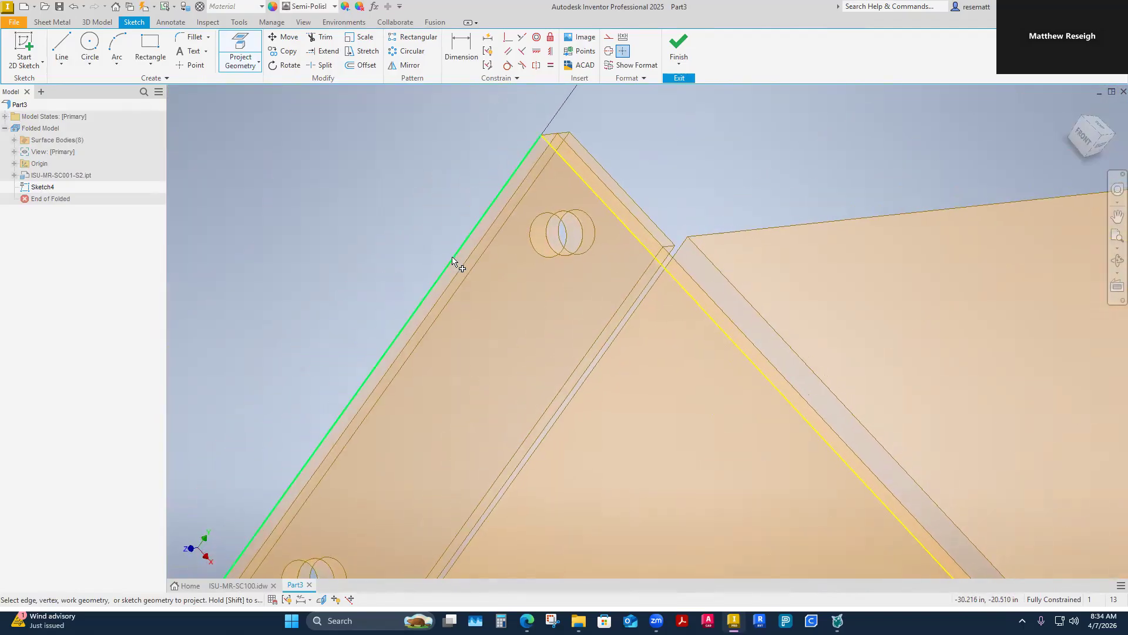
click(456, 262)
shift+middle_drag(453, 301, 575, 515)
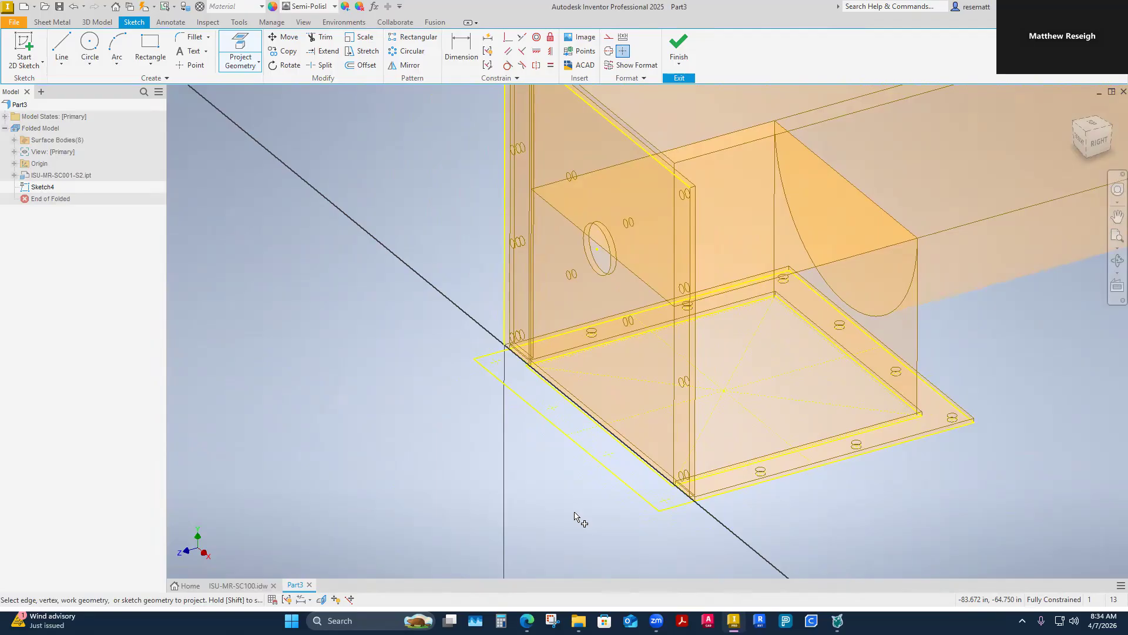
shift+middle_drag(574, 516, 606, 285)
scroll(631, 356, up, 3)
click(628, 289)
scroll(628, 288, down, 4)
shift+middle_drag(739, 510, 527, 517)
Step: Project the central shaft hole and the bolt holes of the end plate, and finish the sketch
scroll(565, 517, up, 2)
shift+middle_drag(597, 563, 625, 262)
click(616, 279)
click(775, 400)
shift+middle_drag(774, 399, 584, 410)
click(754, 220)
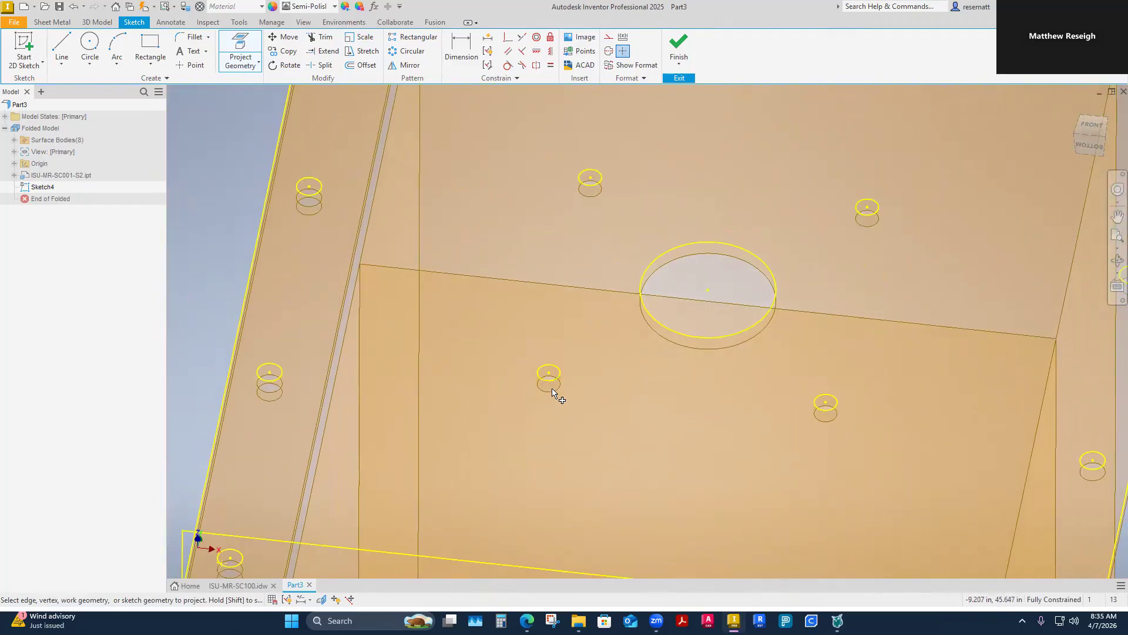
scroll(587, 439, down, 3)
shift+middle_drag(588, 439, 767, 483)
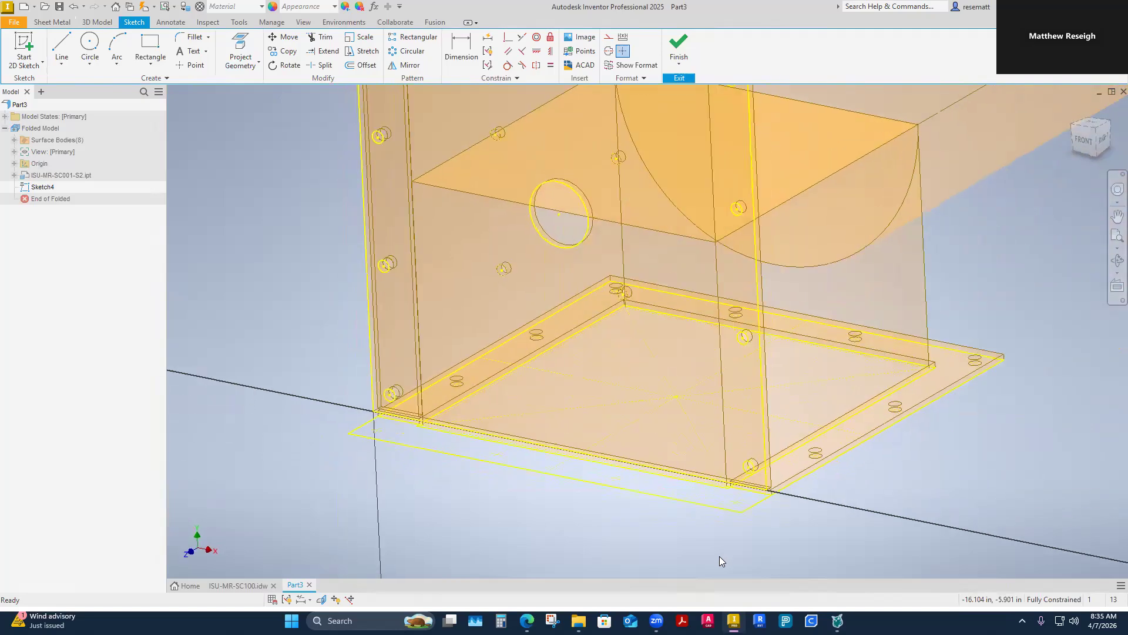
click(678, 44)
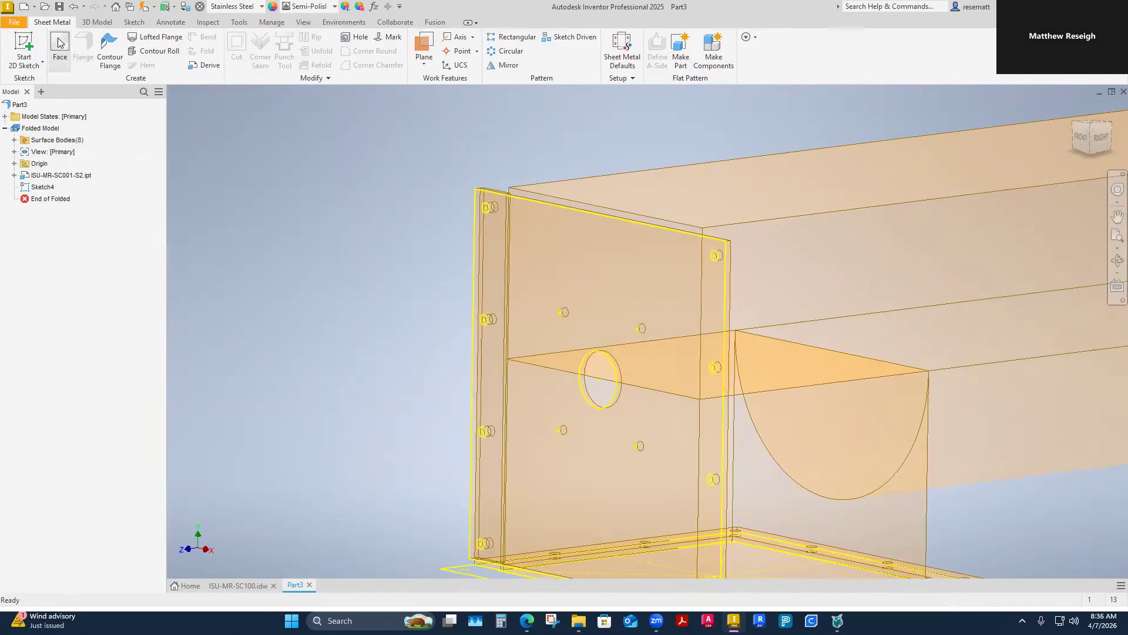
Step: Create a sheet metal face from the projected end plate profile with flipped direction and the default 1/4 SS Plate rule
click(90, 24)
click(57, 24)
click(60, 53)
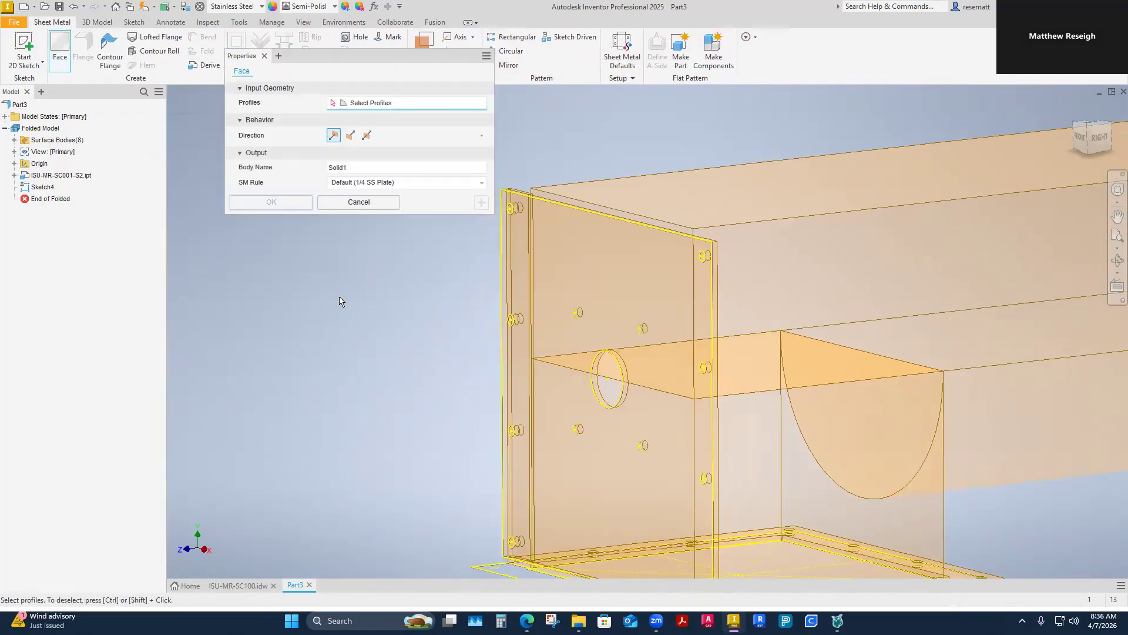
click(555, 286)
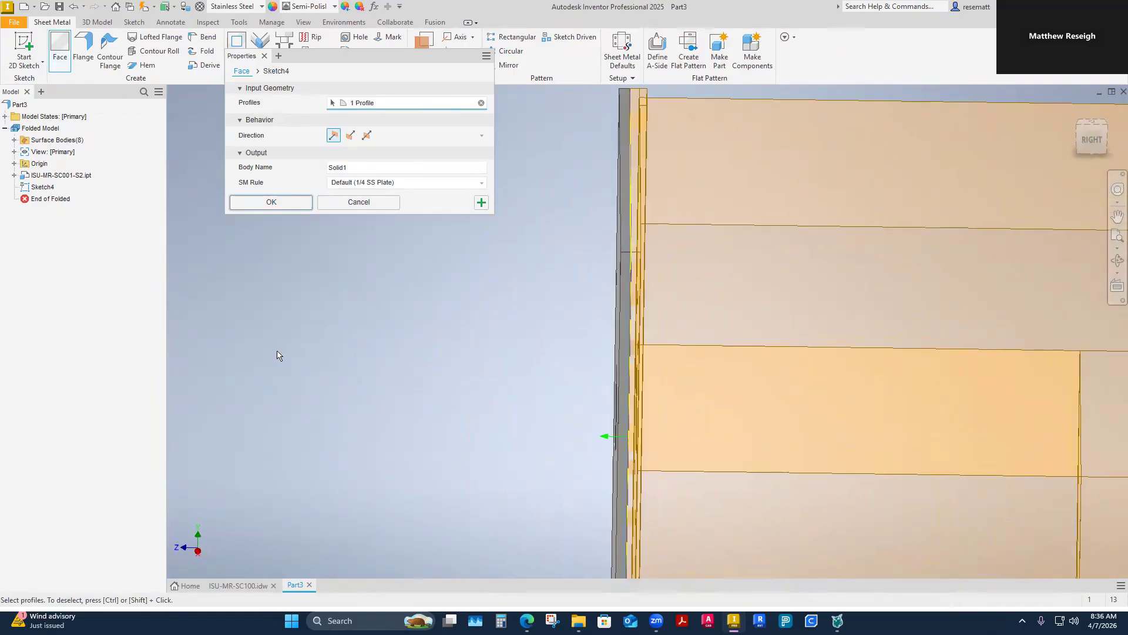
click(350, 136)
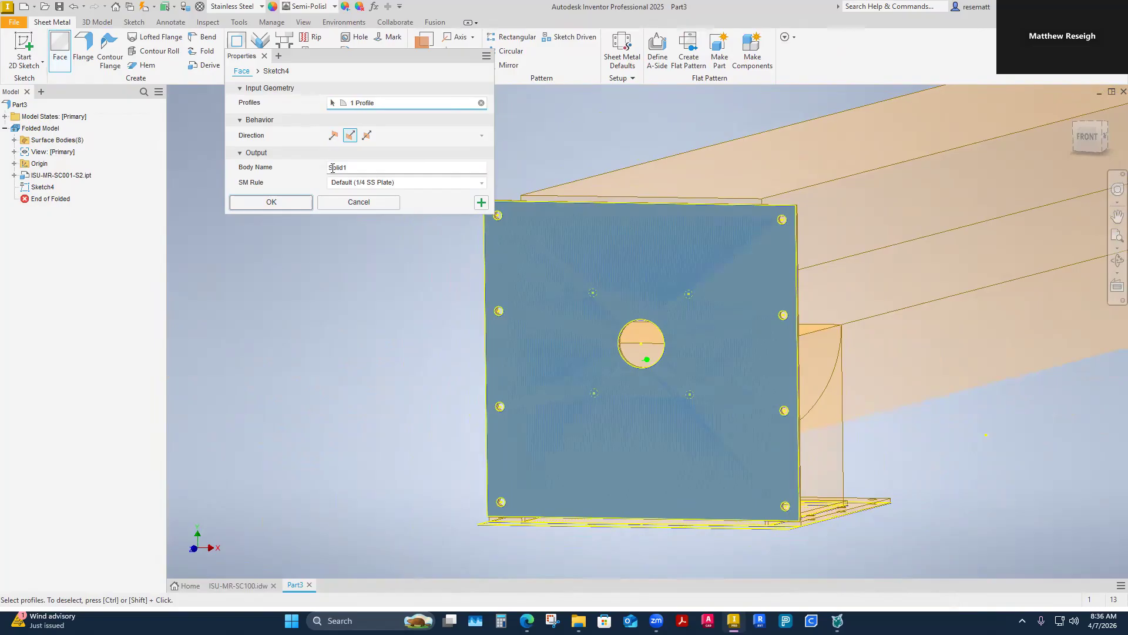
click(271, 203)
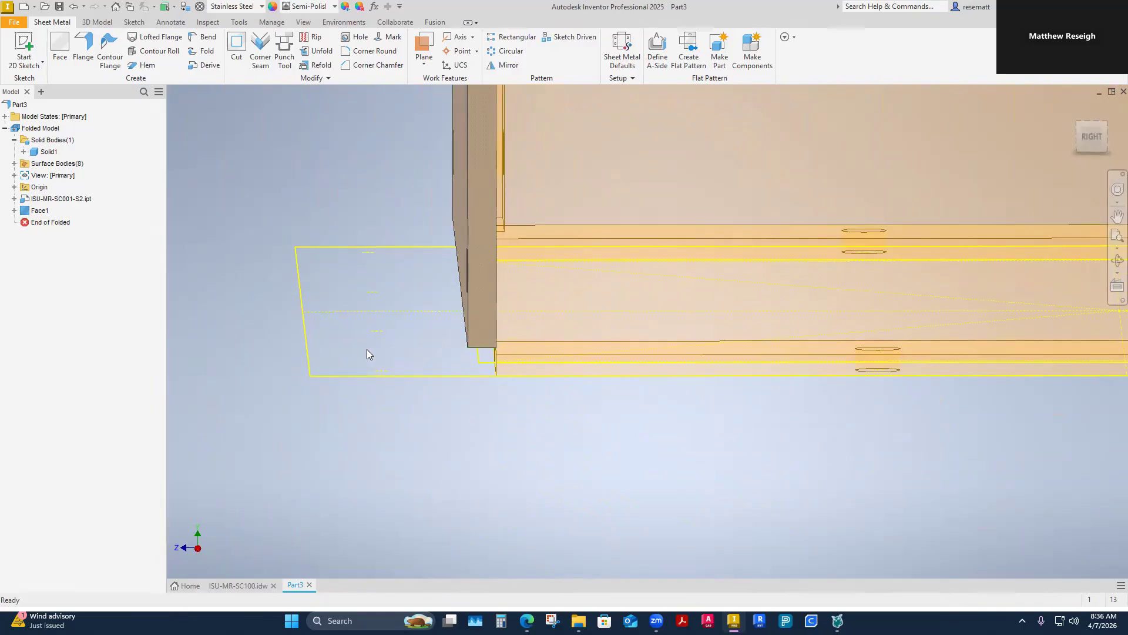
Step: Measure the distance from the derived end plate's lower corner to the outer corner of the discharge flange sketch and copy the result
right_click(354, 433)
click(323, 411)
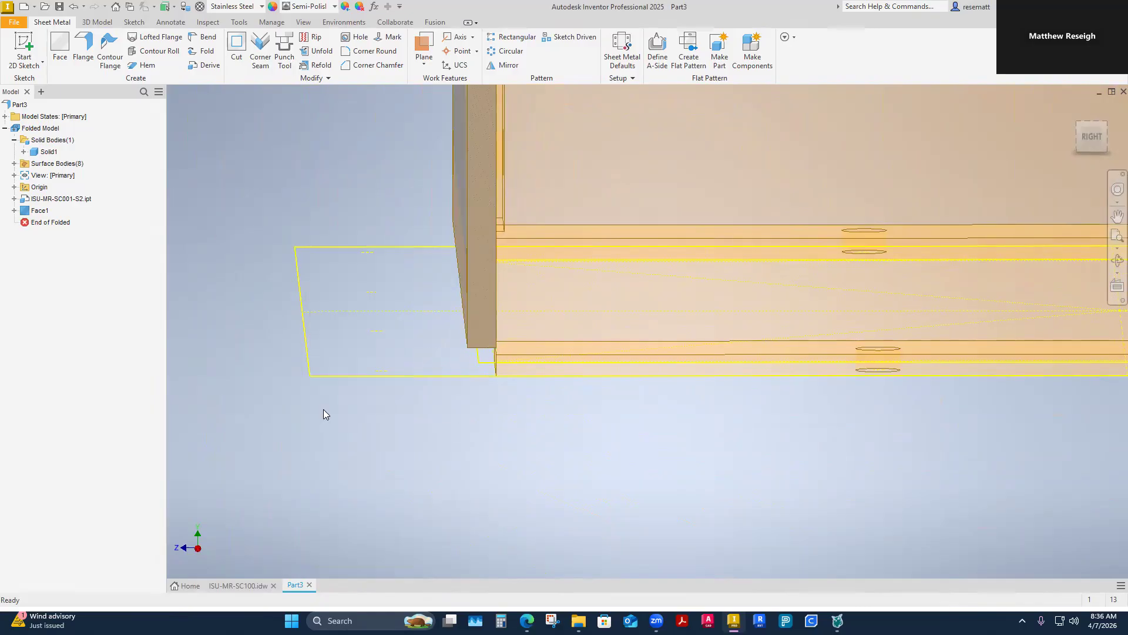
click(496, 398)
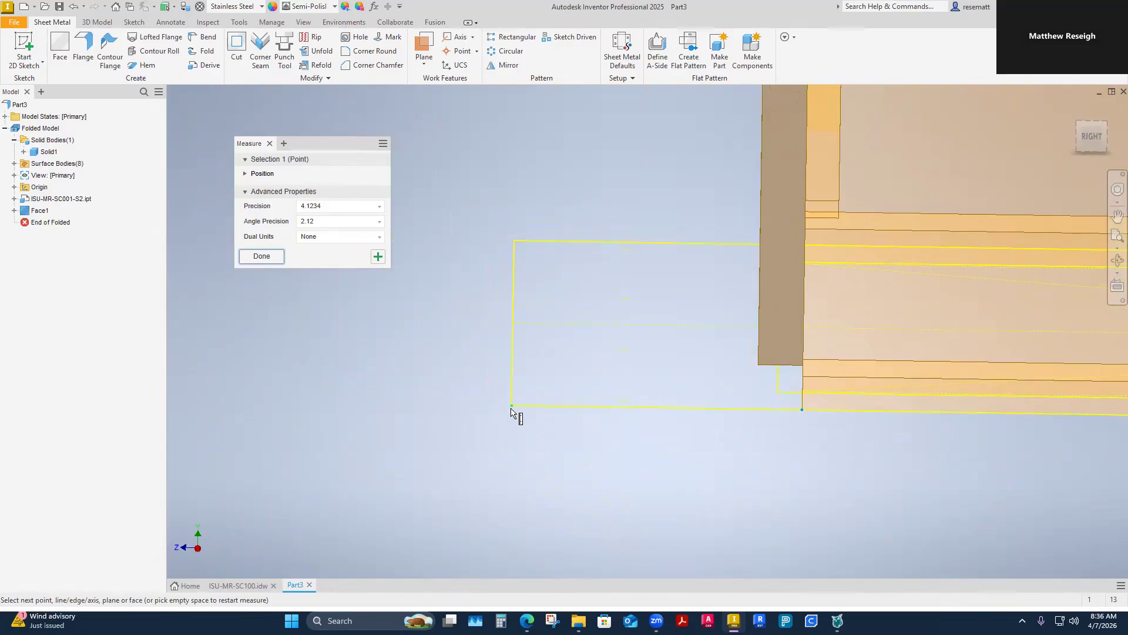
click(511, 408)
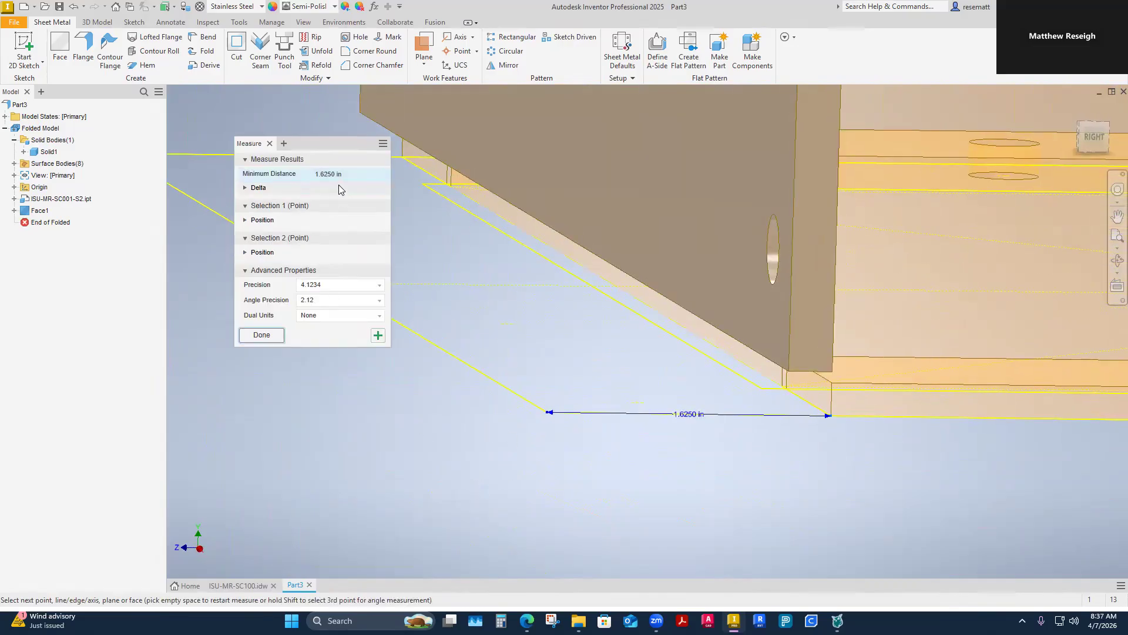
drag(336, 174, 281, 180)
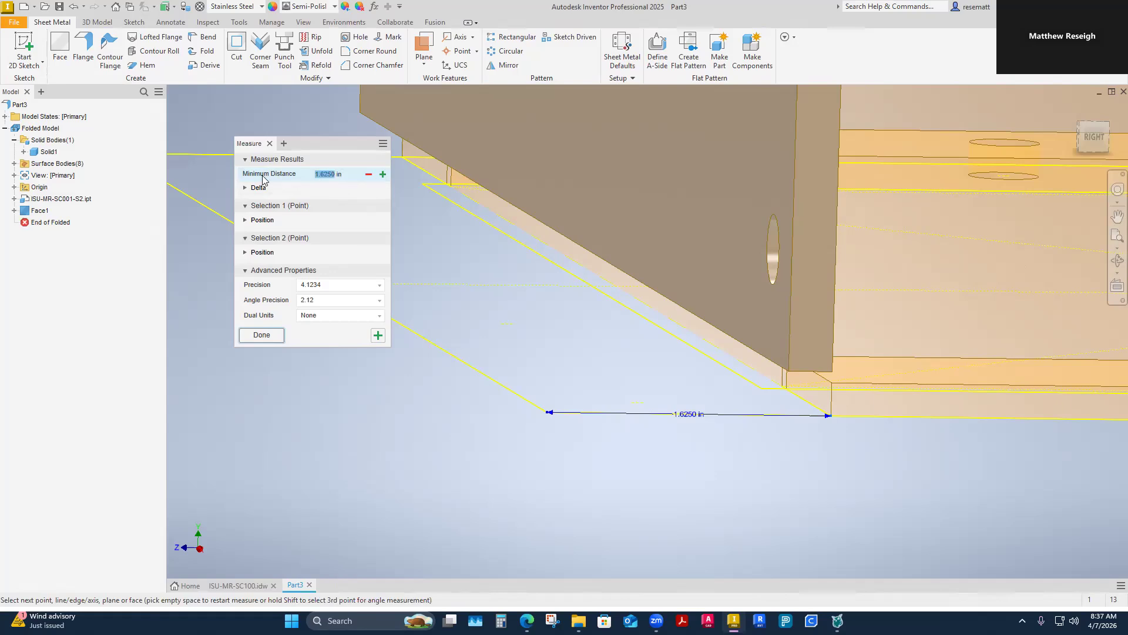
click(262, 335)
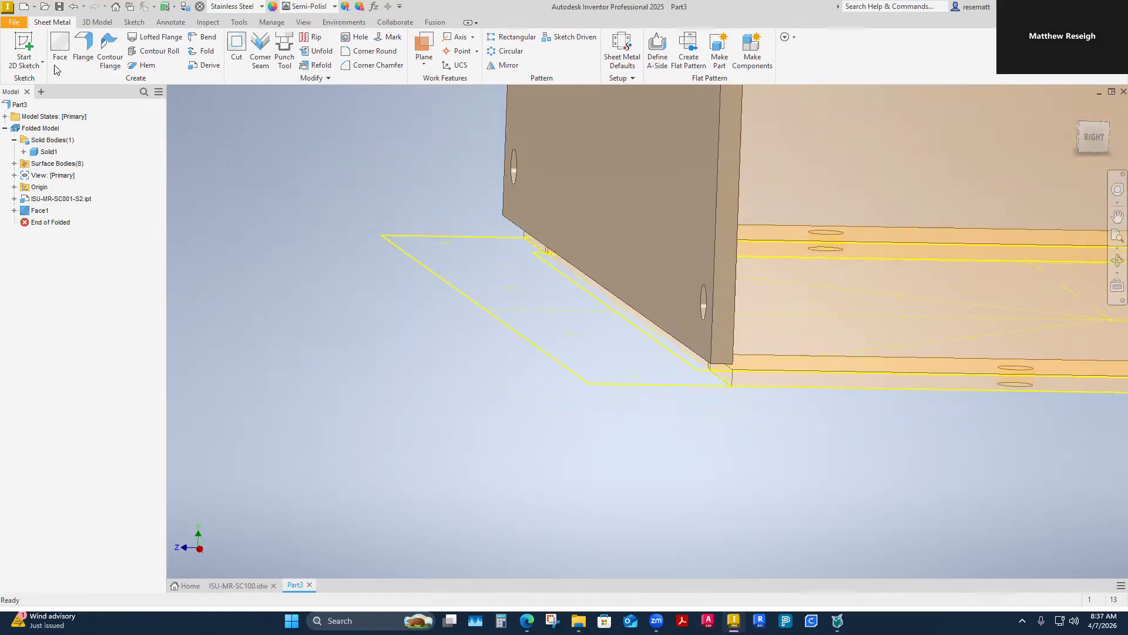
Step: Create 1.6250 in flanges at 90 degrees on the plate's lower and upper edges, positioning the bend to match the discharge flange sketch
click(83, 48)
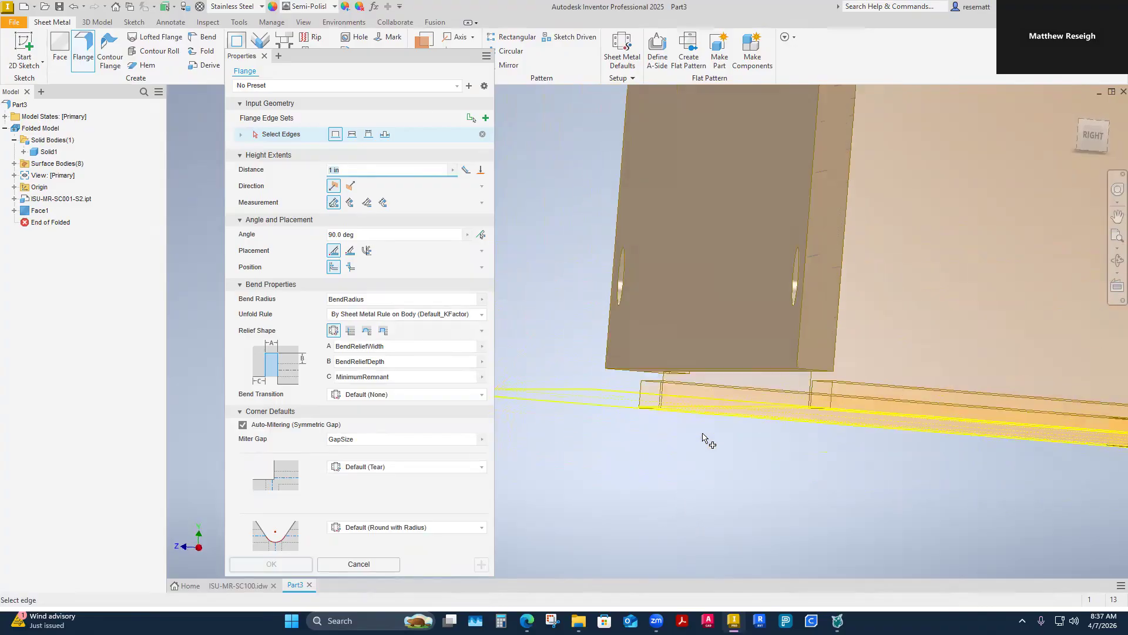
click(740, 402)
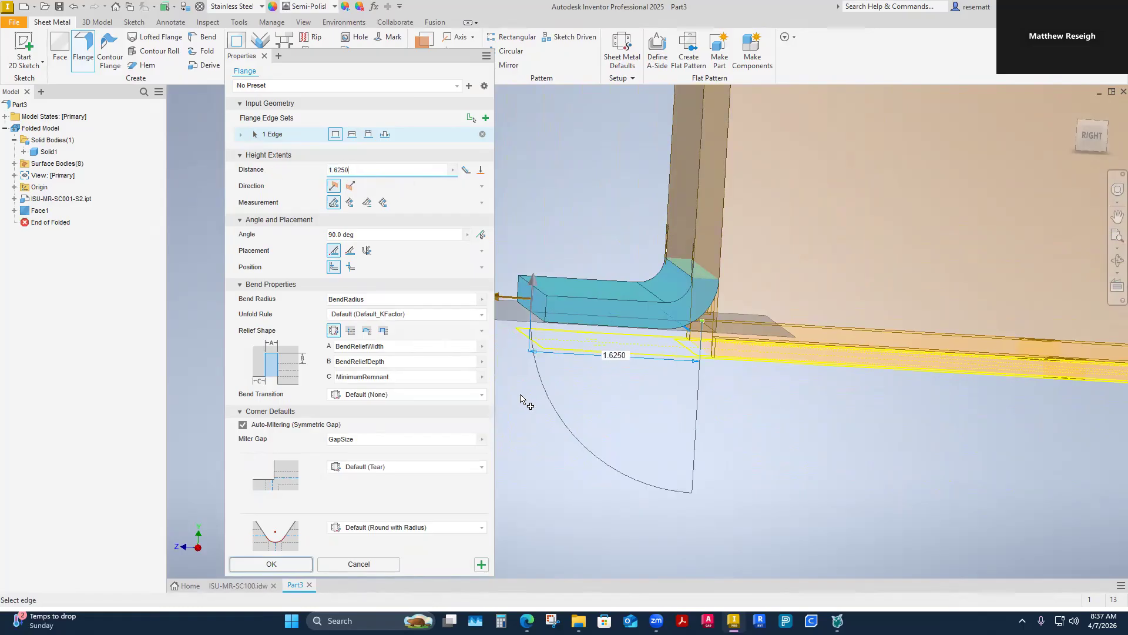
shift+middle_drag(584, 413, 692, 301)
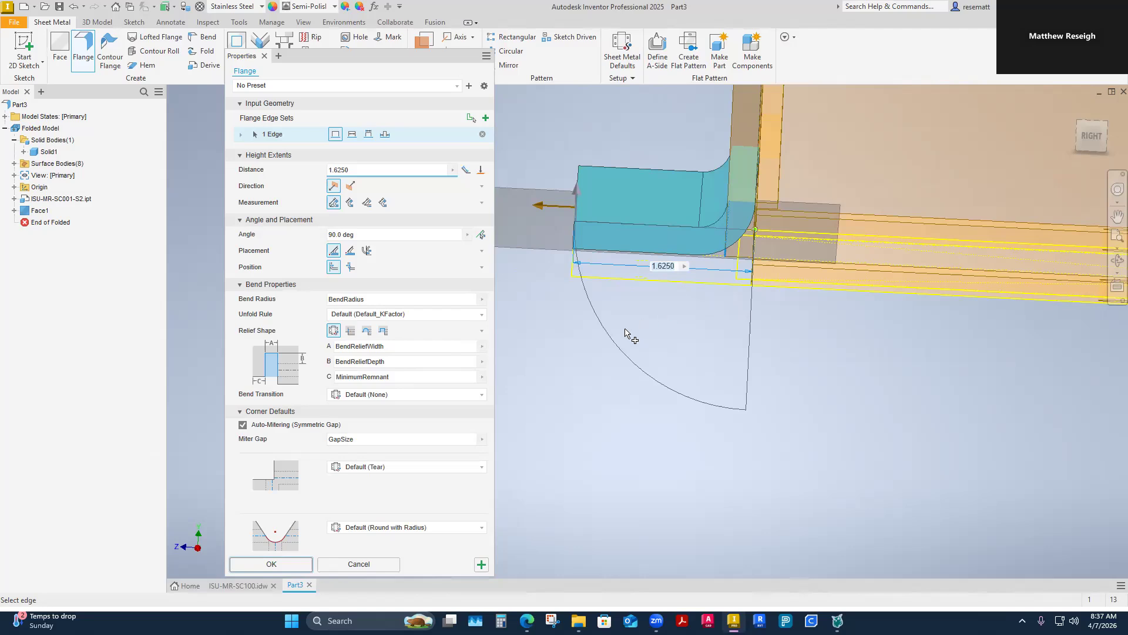
shift+middle_drag(603, 312, 732, 199)
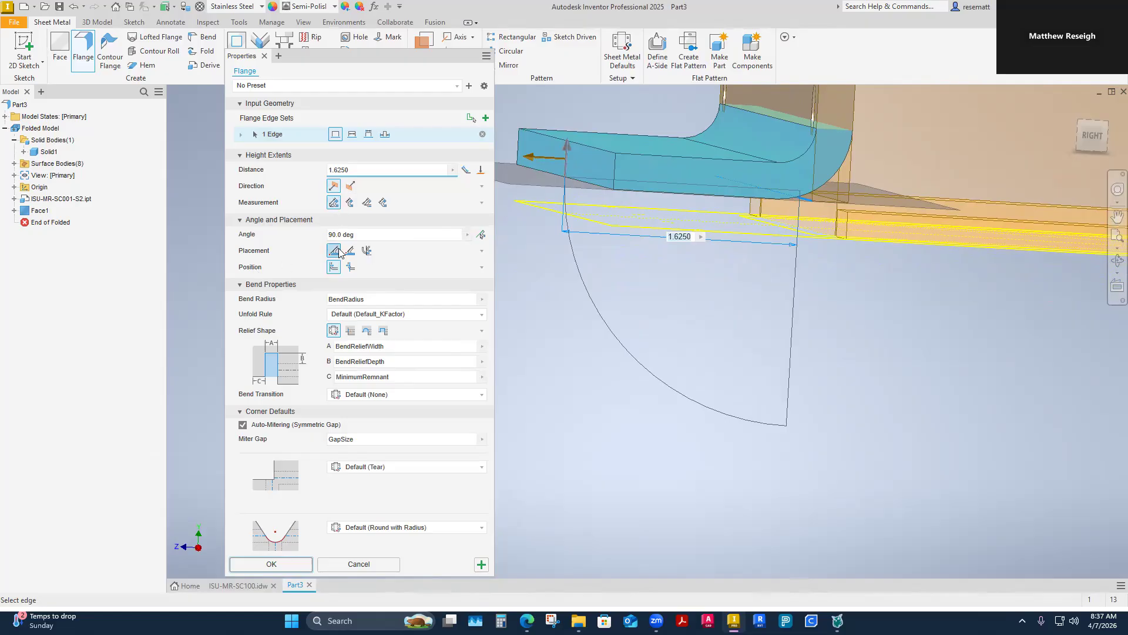
click(351, 268)
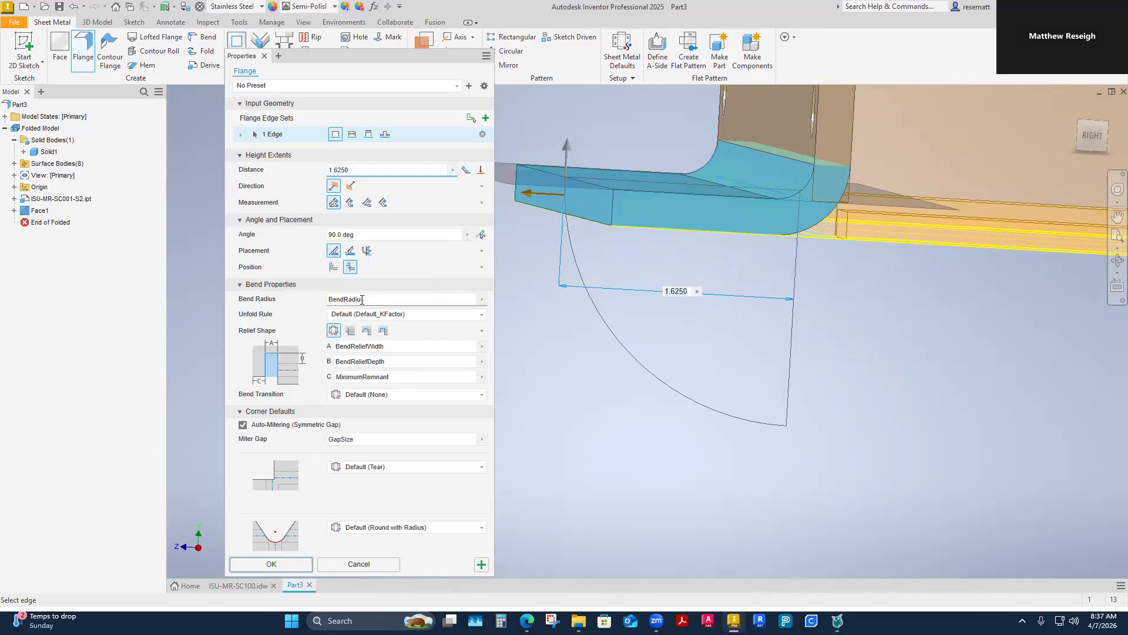
shift+middle_drag(648, 295, 789, 393)
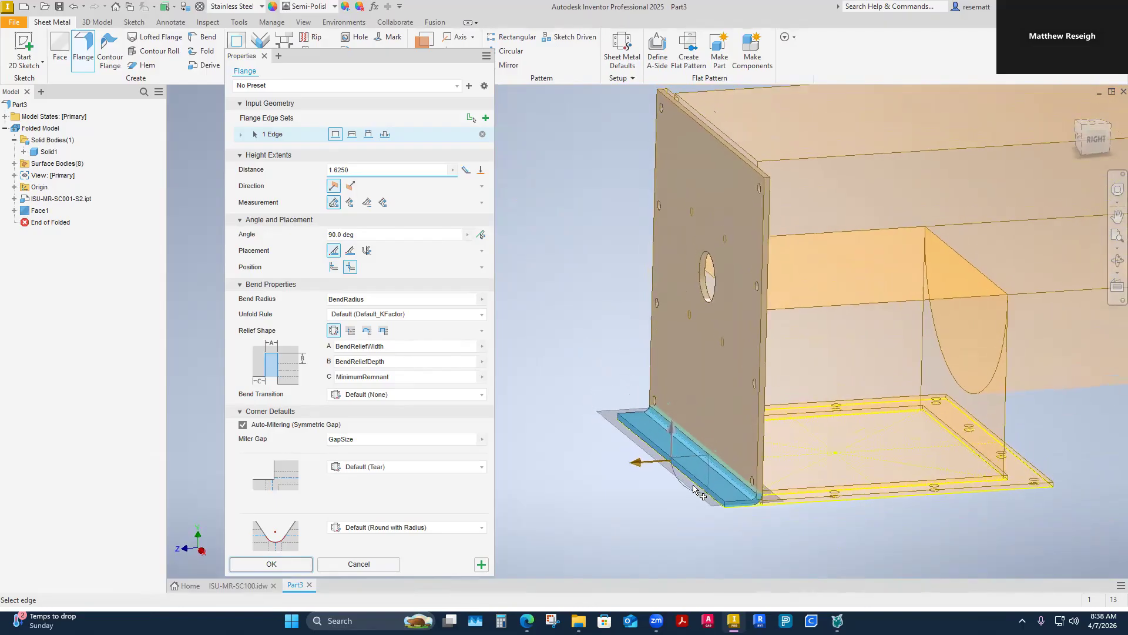
click(723, 176)
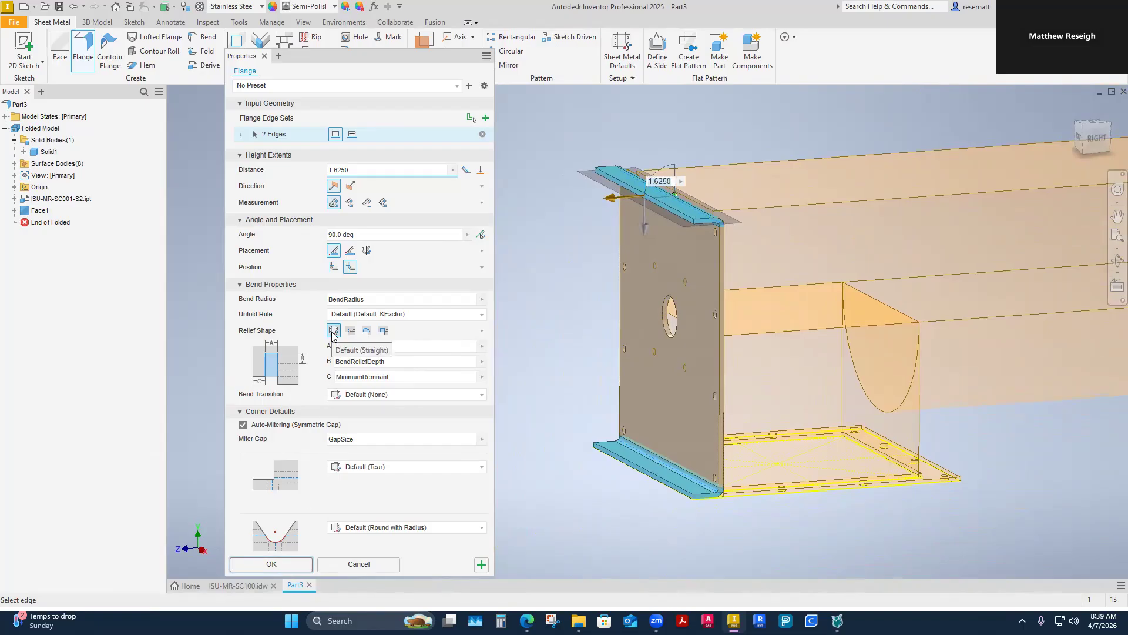
click(282, 567)
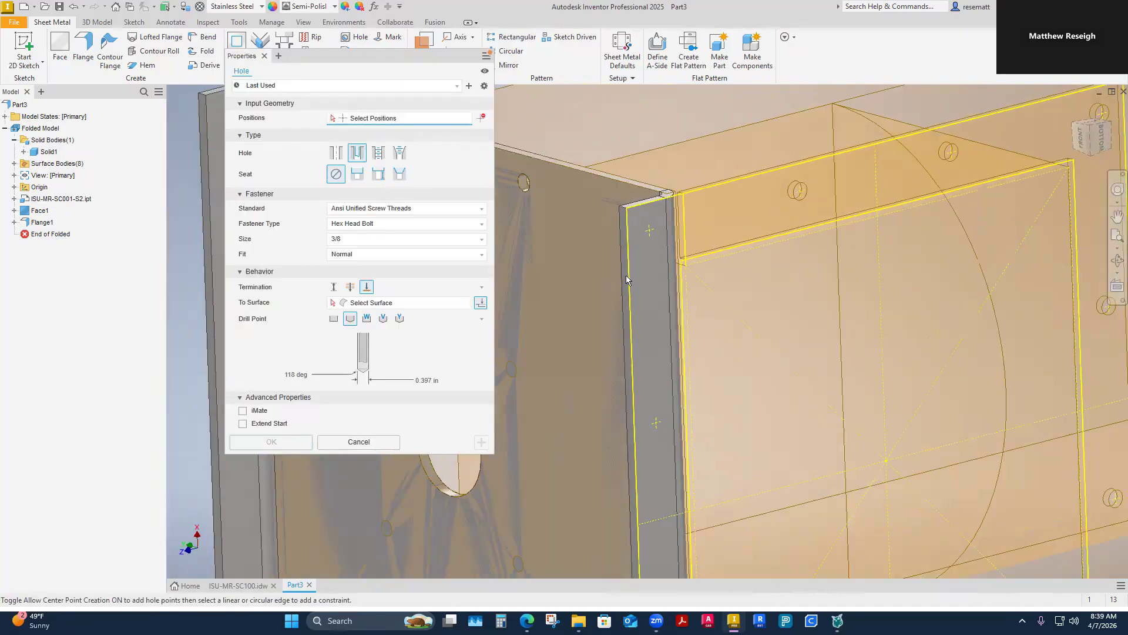
Step: Position holes at the four derived sketch points along the end plate's lower flange
click(650, 241)
click(656, 310)
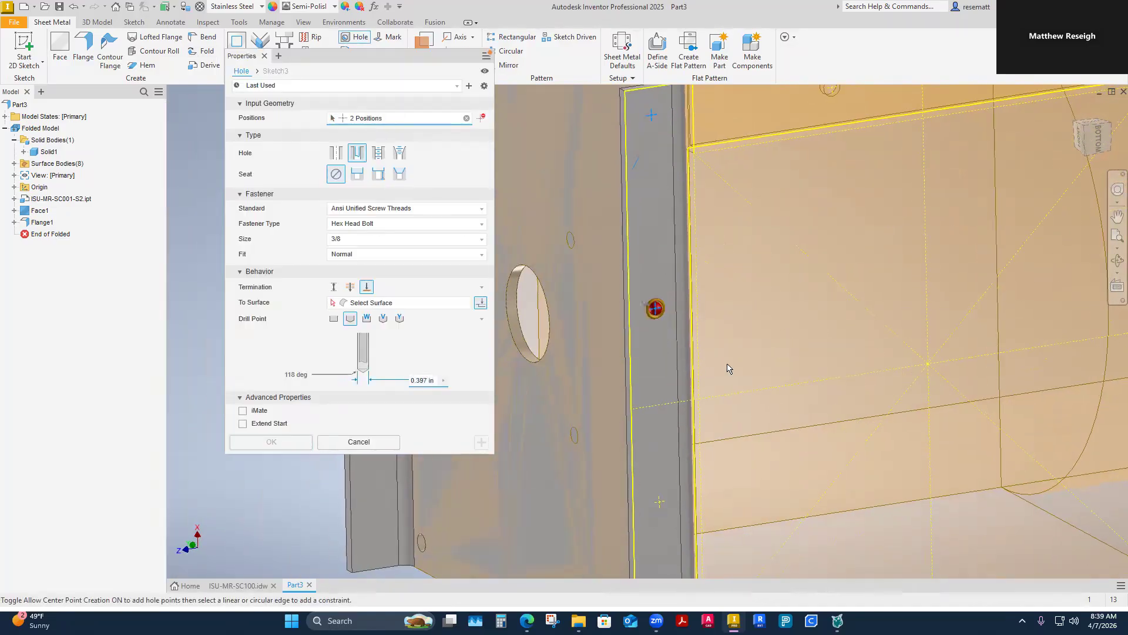
click(660, 345)
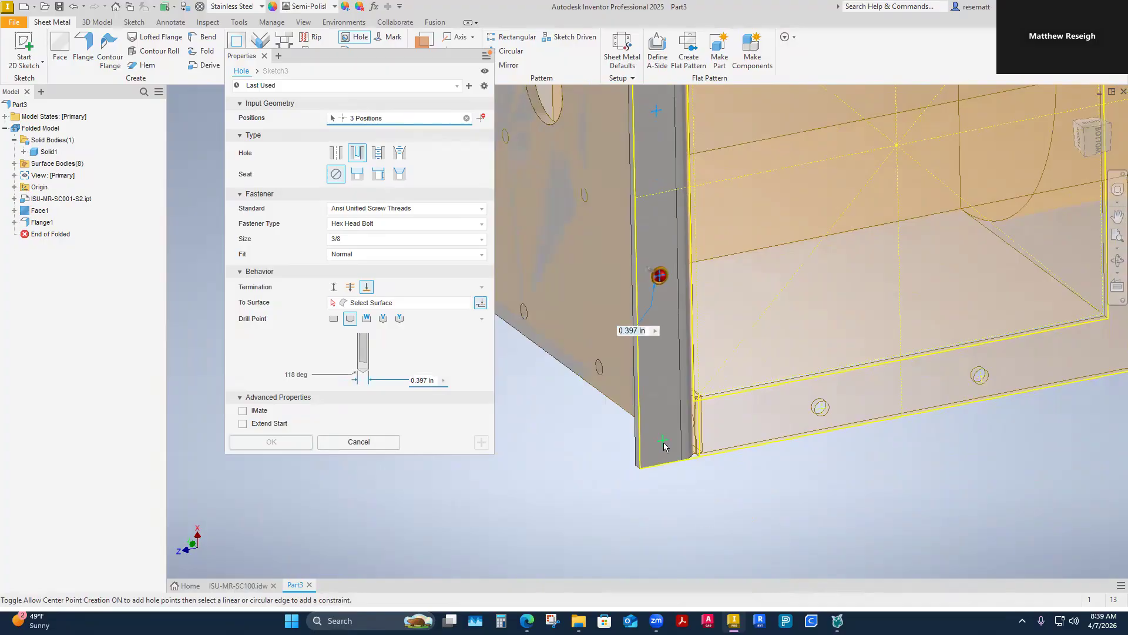
click(664, 444)
Step: Configure the flange holes as clearance holes for 3/8 hex head bolts to the Ansi Unified Screw Threads standard
click(336, 154)
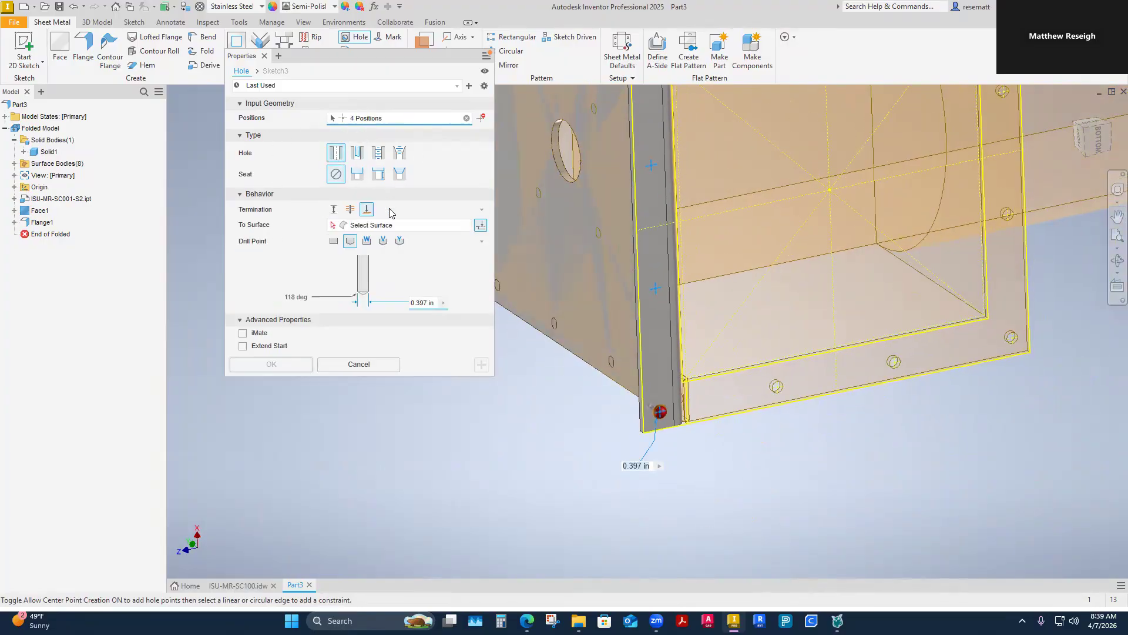
click(357, 154)
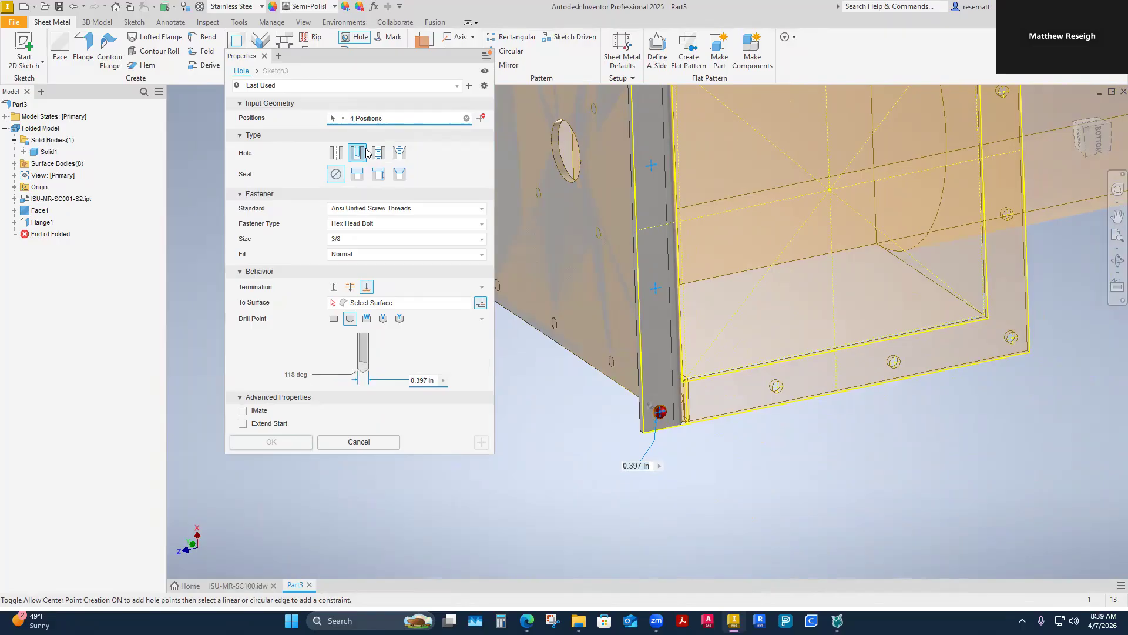
click(480, 209)
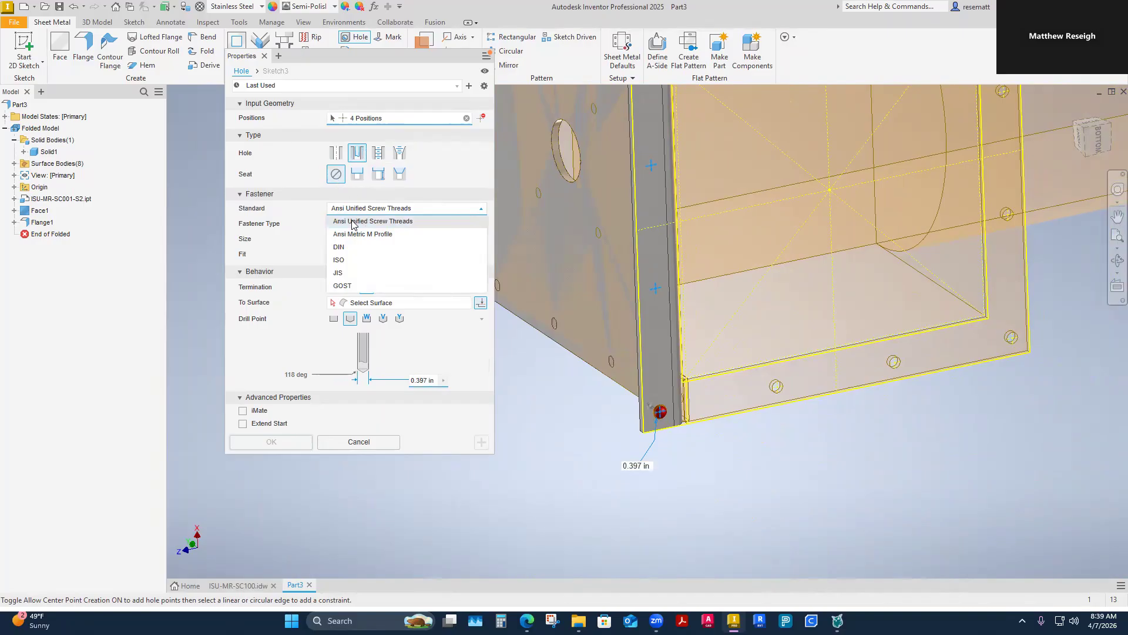
click(475, 210)
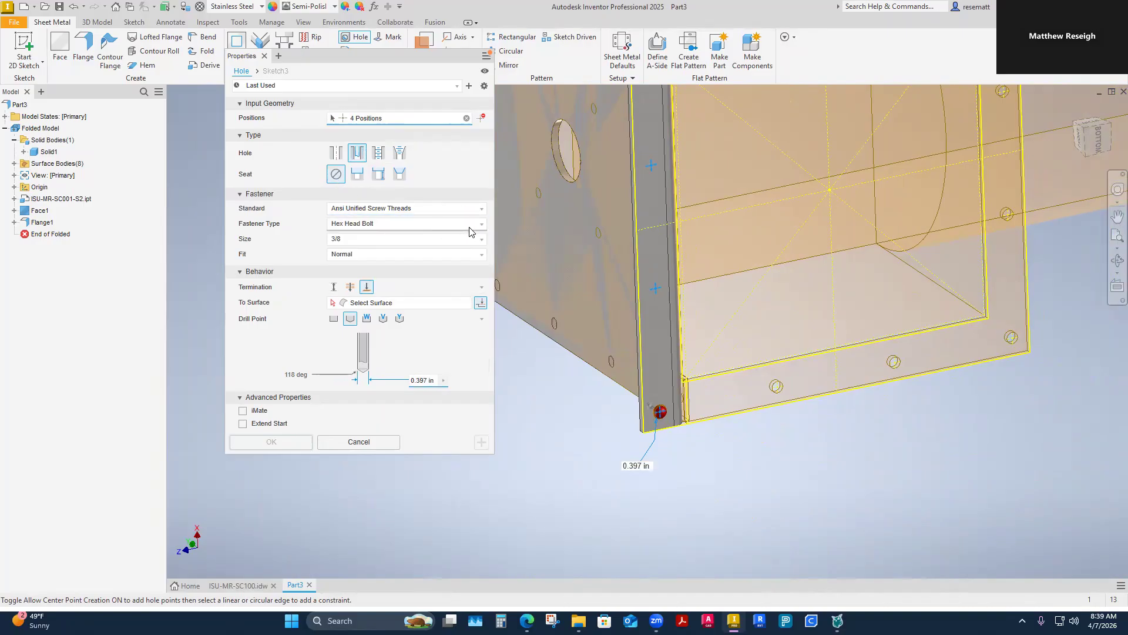
click(471, 227)
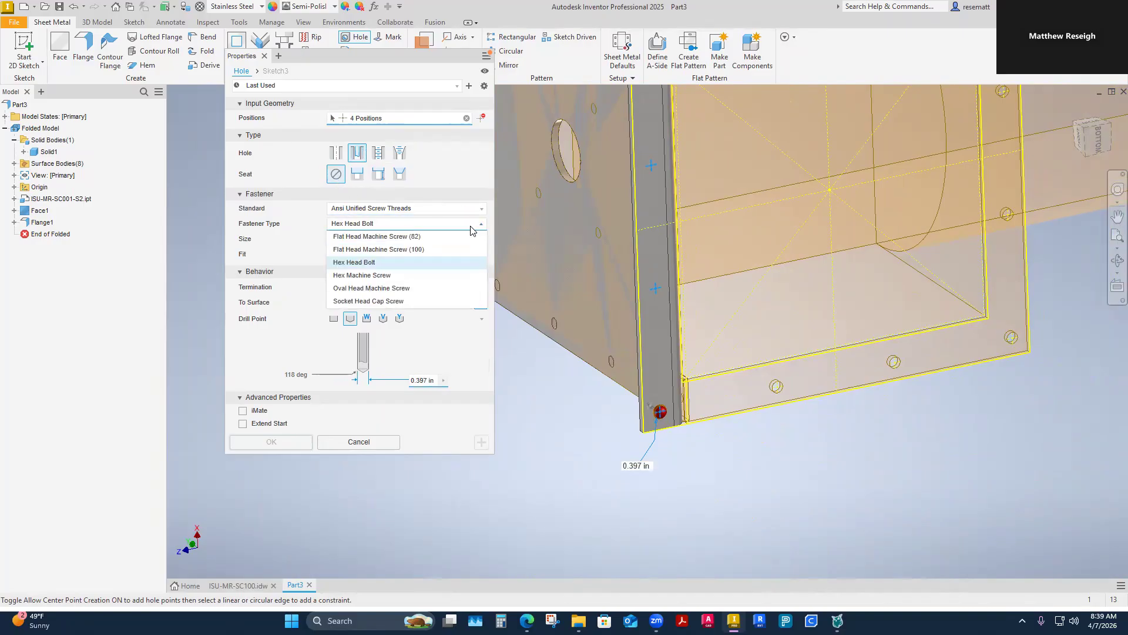
click(350, 263)
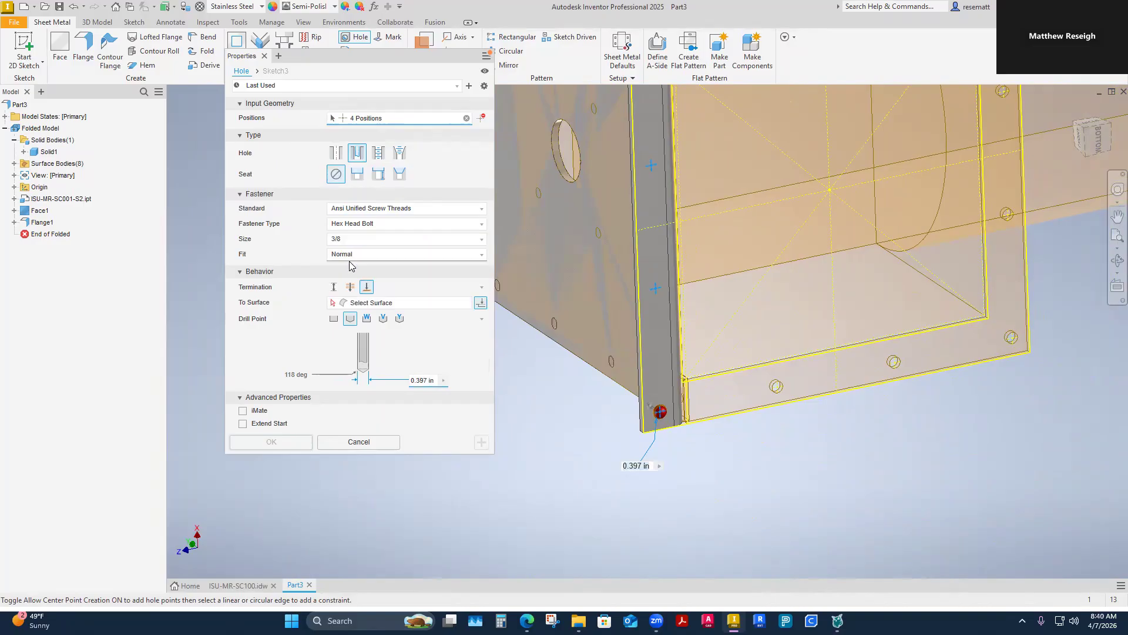
click(479, 241)
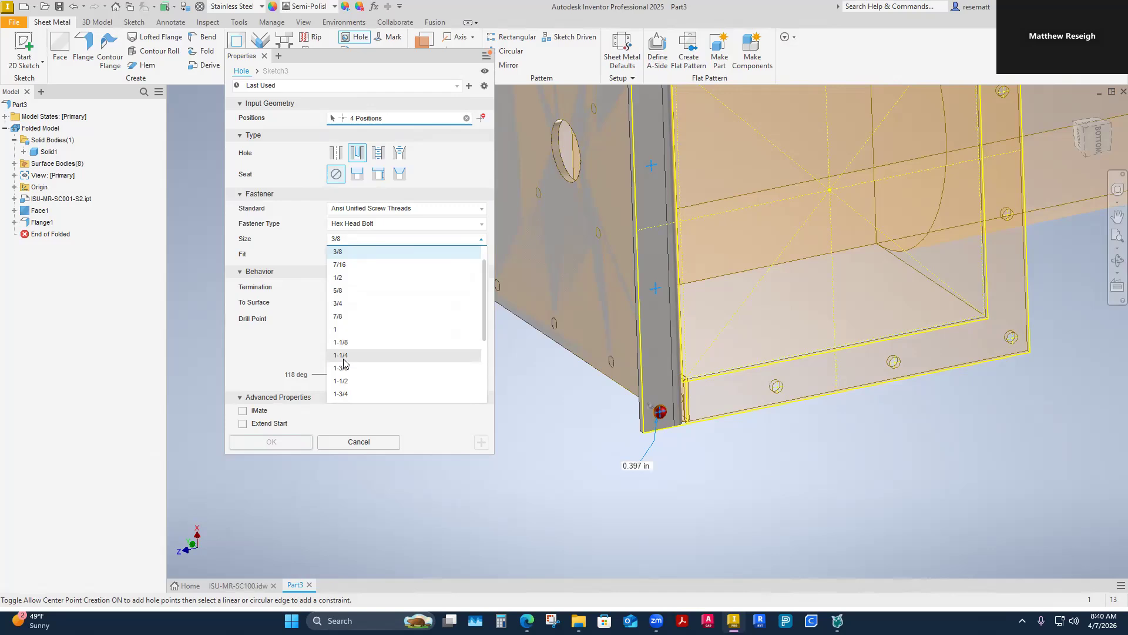
click(346, 253)
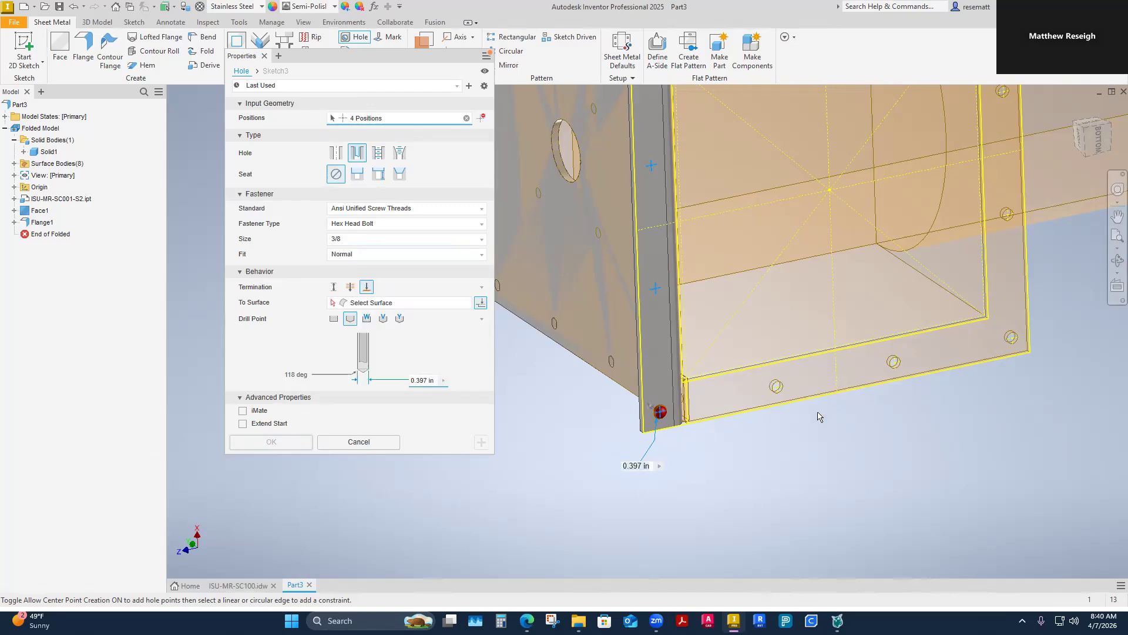
Step: Try a Through All termination for the four flange holes
scroll(830, 463, down, 3)
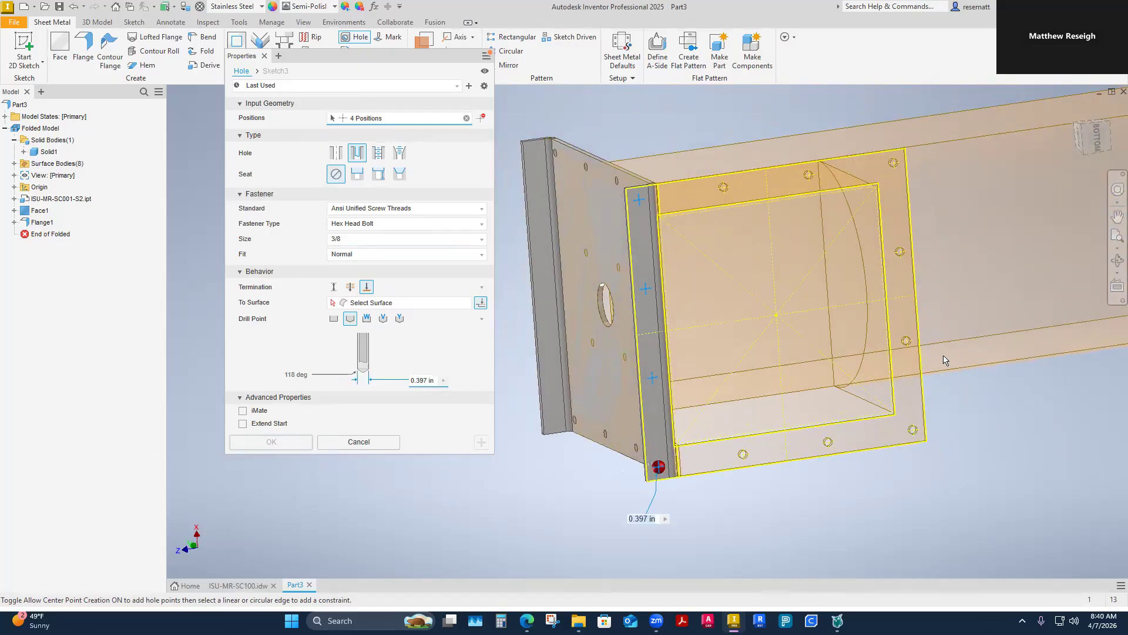
shift+middle_drag(570, 327, 418, 339)
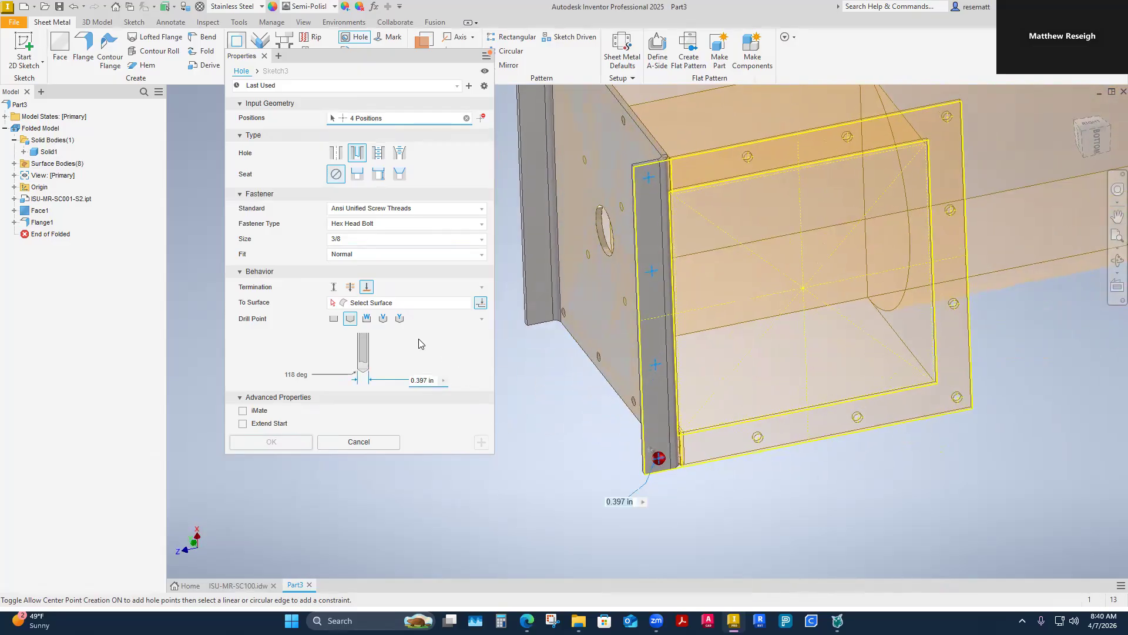
click(350, 287)
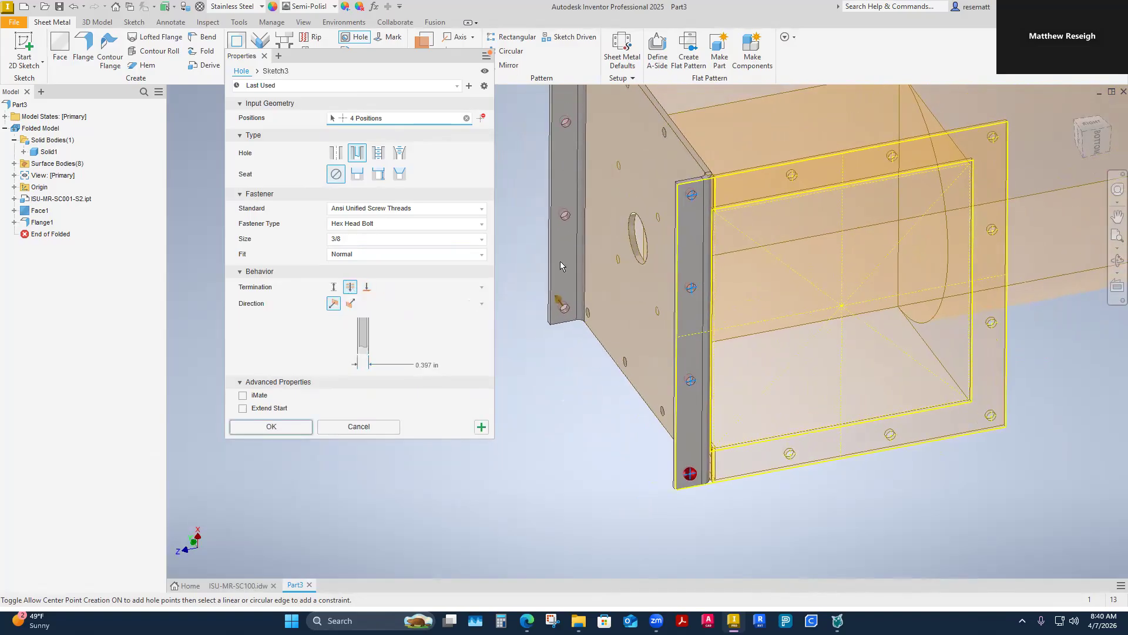
shift+middle_drag(630, 317, 658, 229)
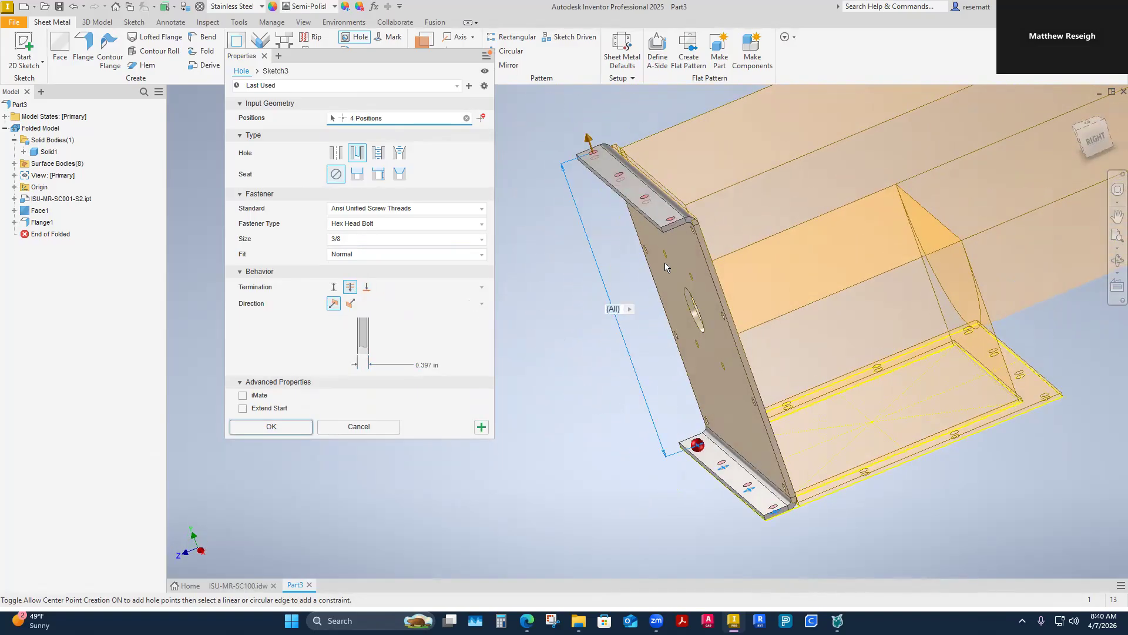
Step: Terminate the four clearance holes at the lower flange's inner face and create them
click(367, 287)
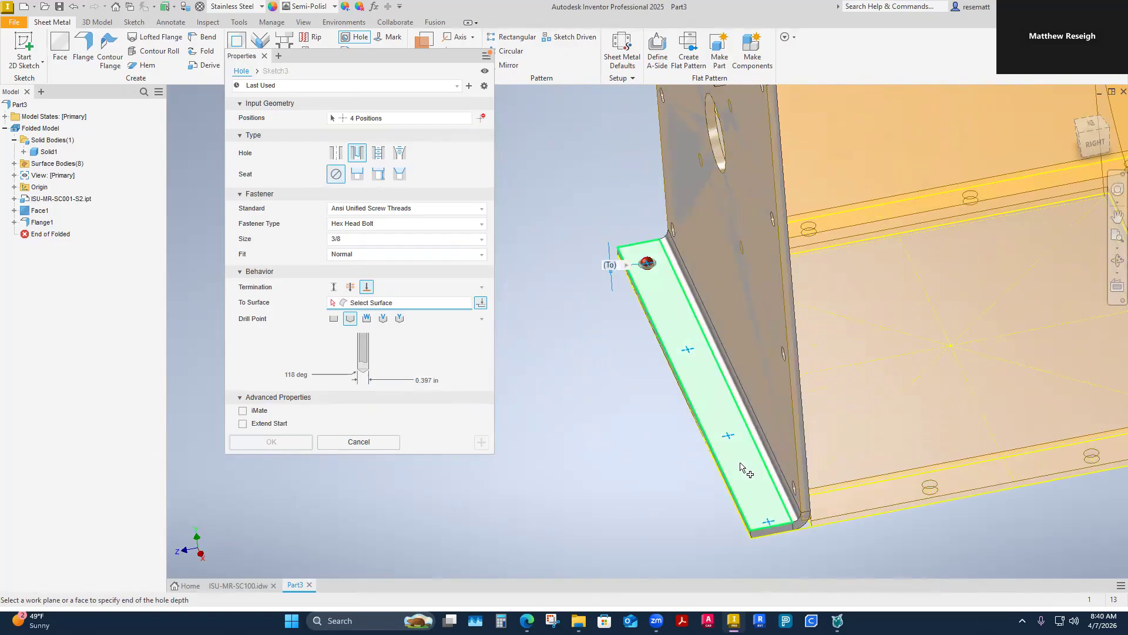
click(745, 469)
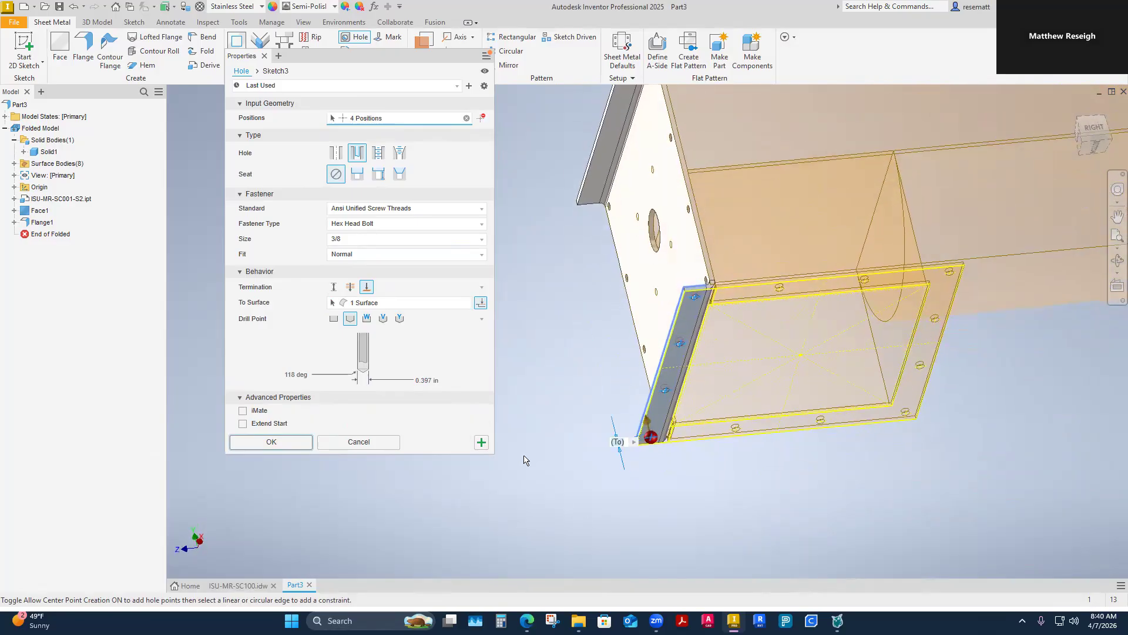
click(271, 442)
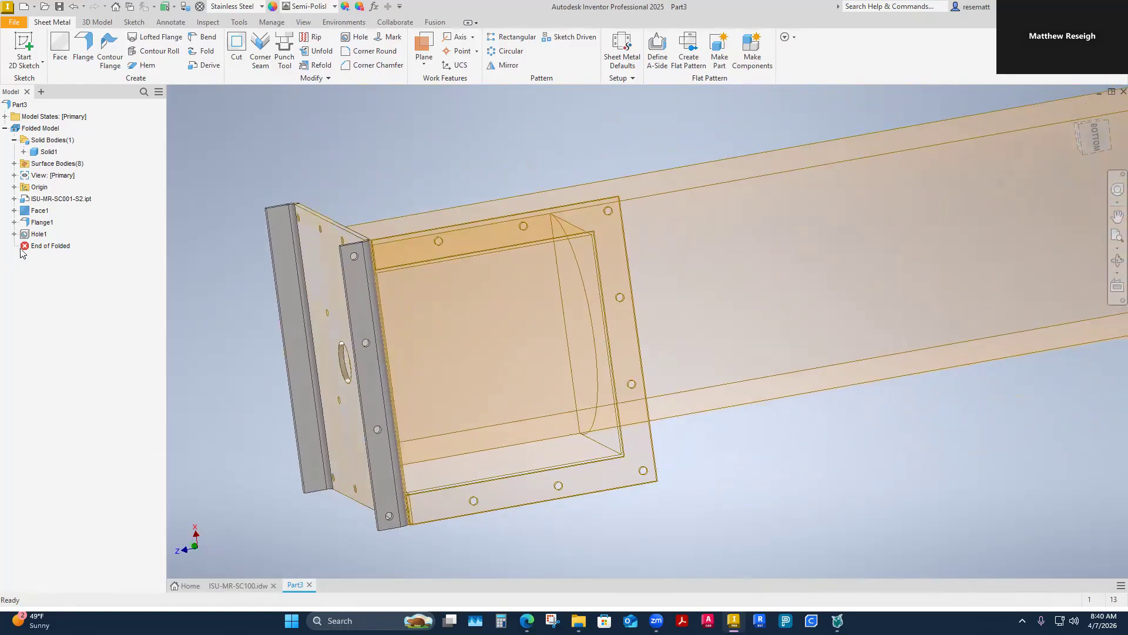
Step: Edit the flange hole feature to use a flat drill point
right_click(38, 234)
click(58, 310)
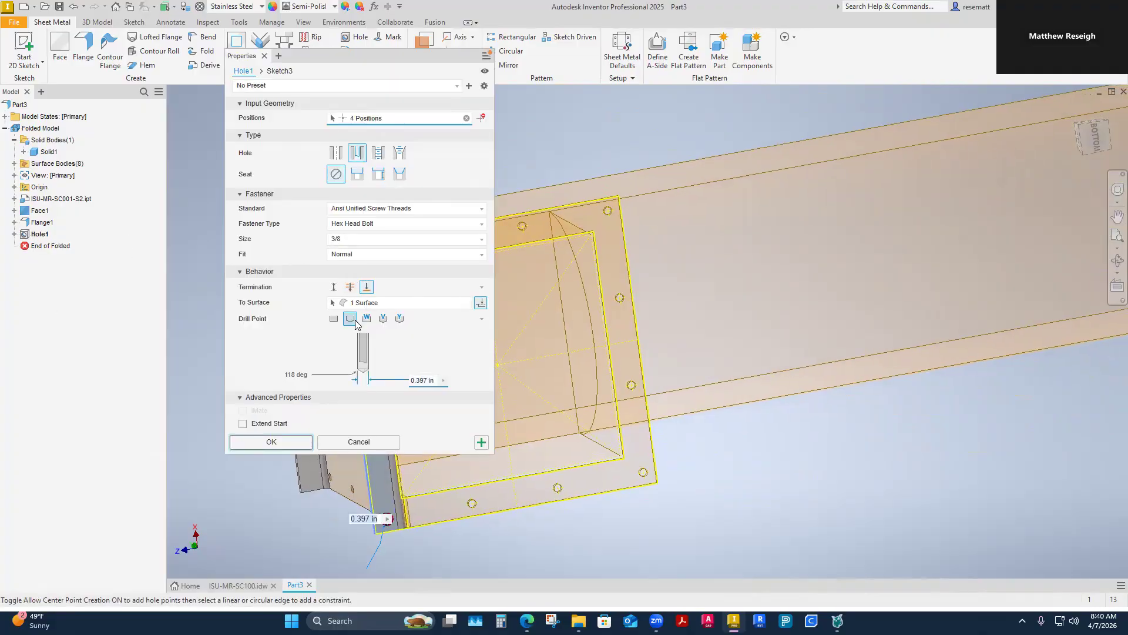
click(334, 319)
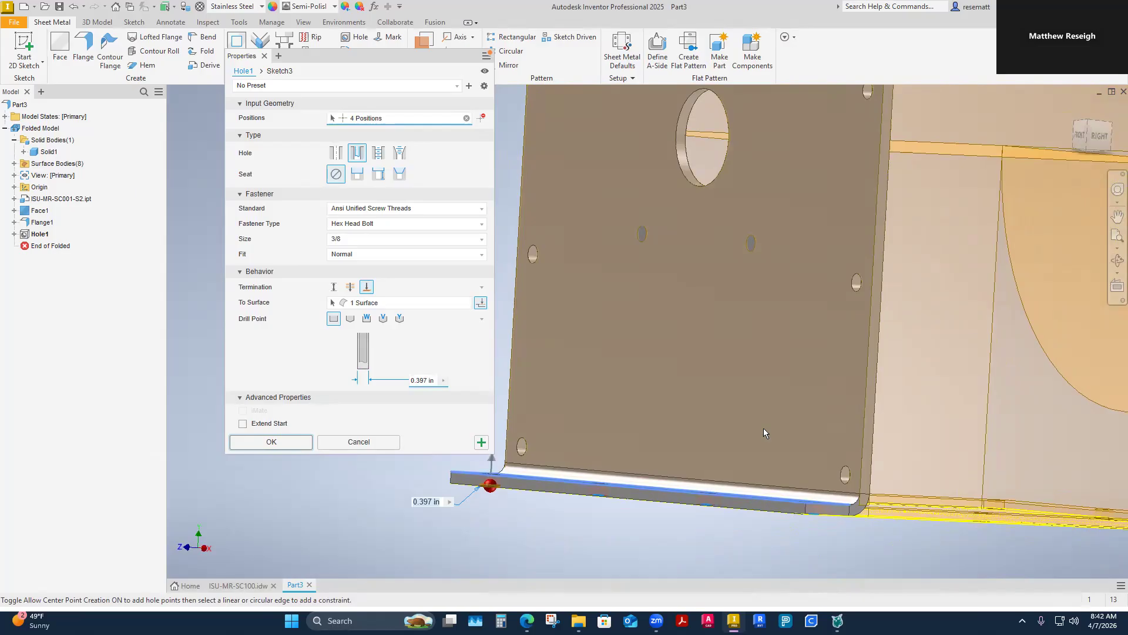
click(271, 442)
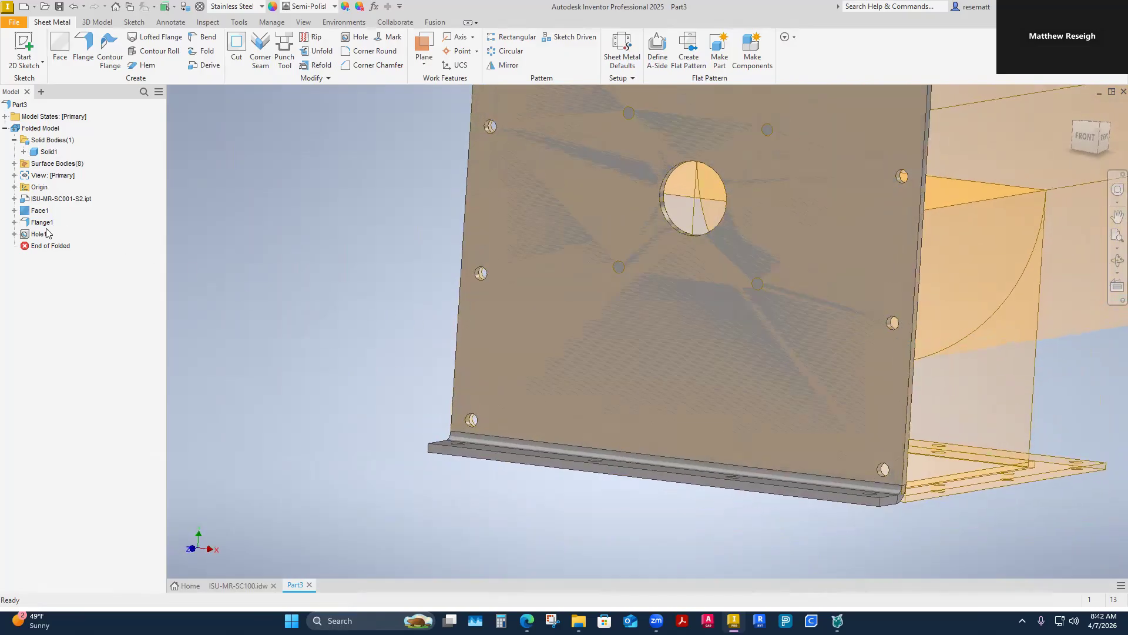
Step: Make the sketch under the end plate's face feature visible
click(14, 210)
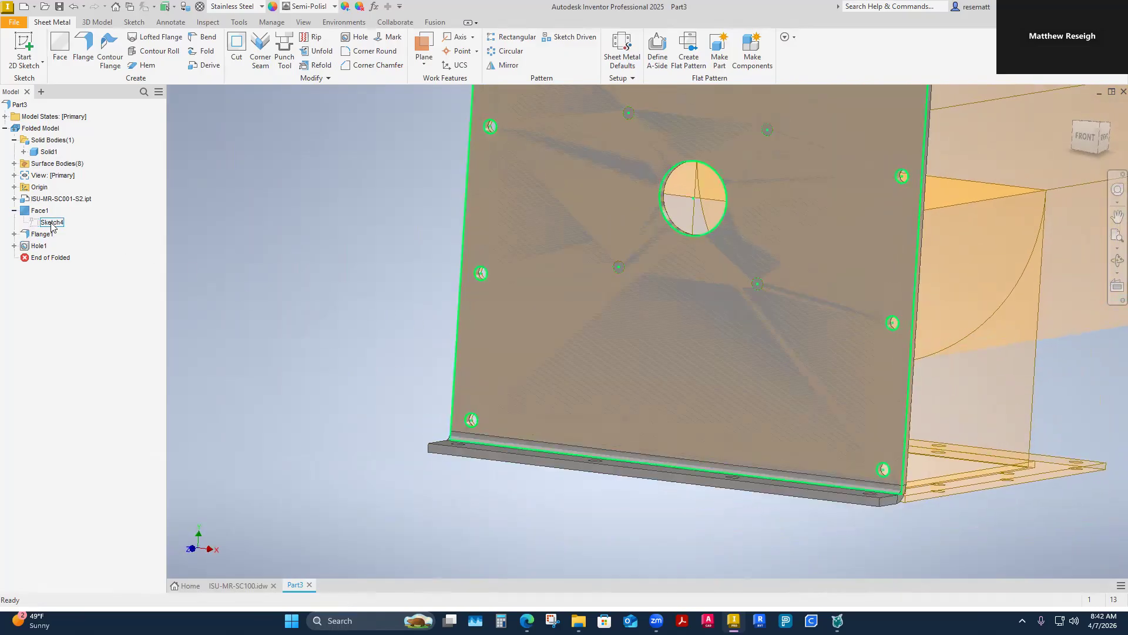
right_click(50, 222)
click(65, 389)
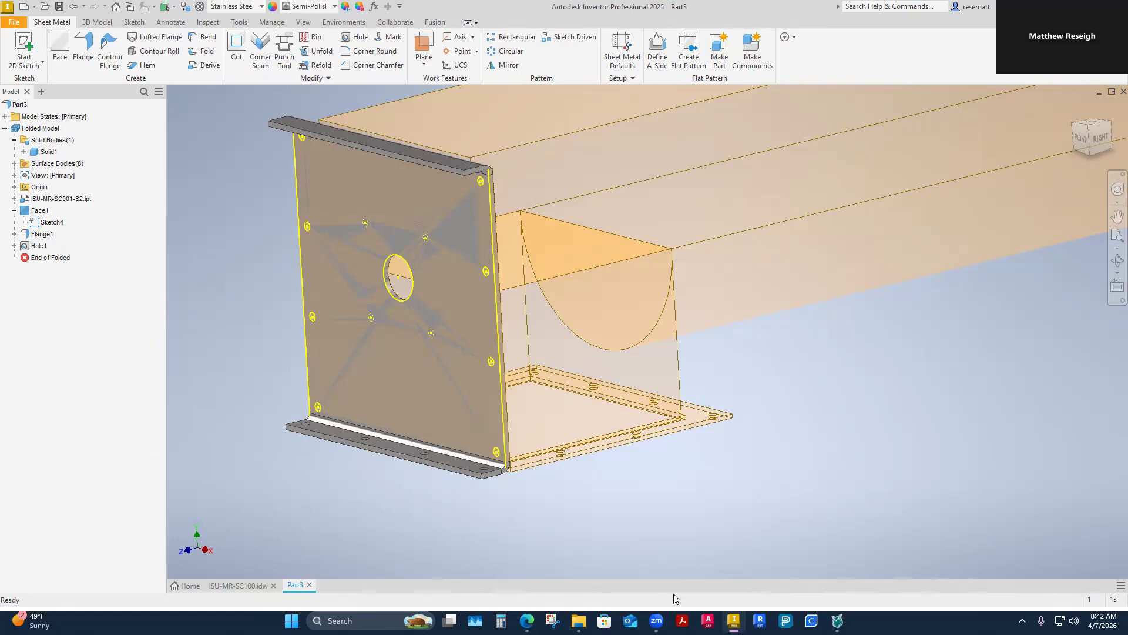
Step: Open the 1498N14 mounted roller bearing PDF from the project's Resources folder in File Explorer and view it full screen
click(579, 621)
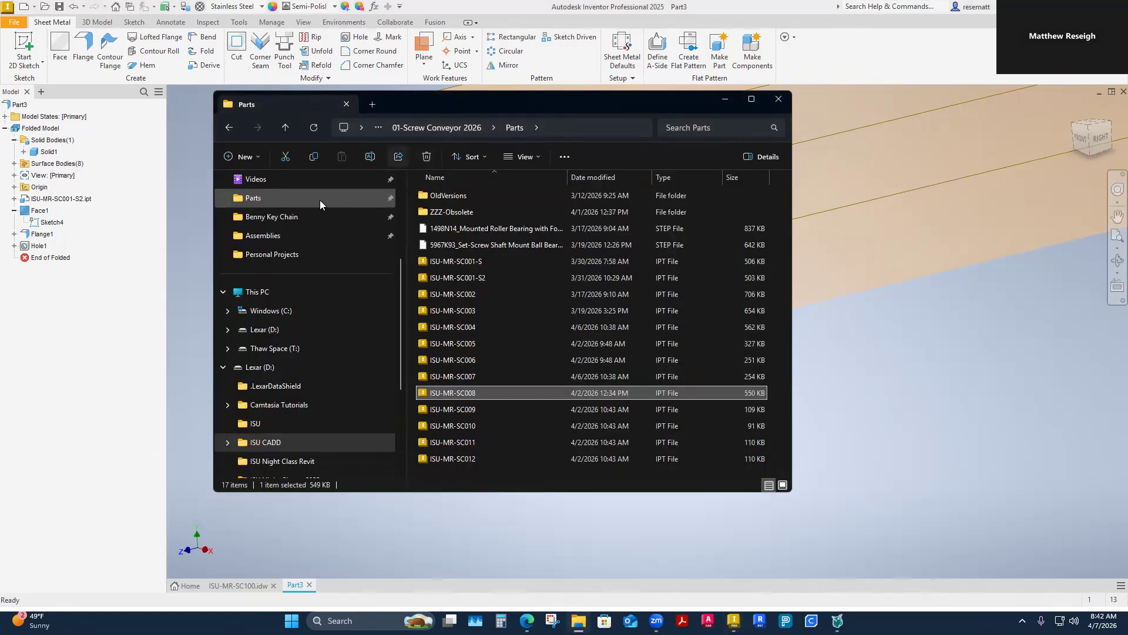
click(431, 128)
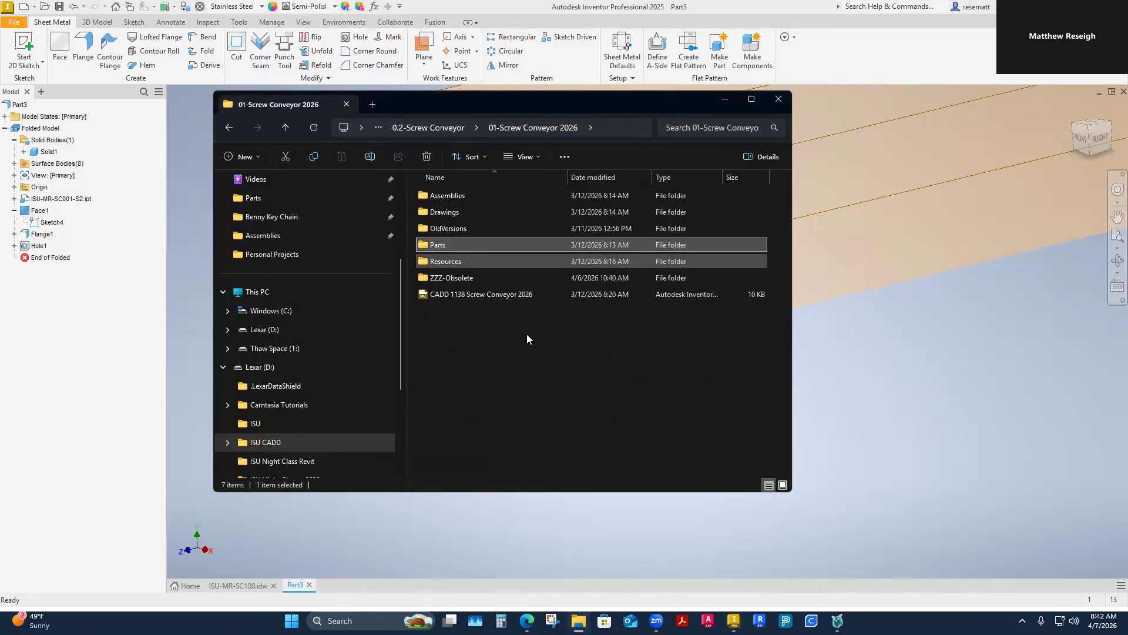
double_click(469, 260)
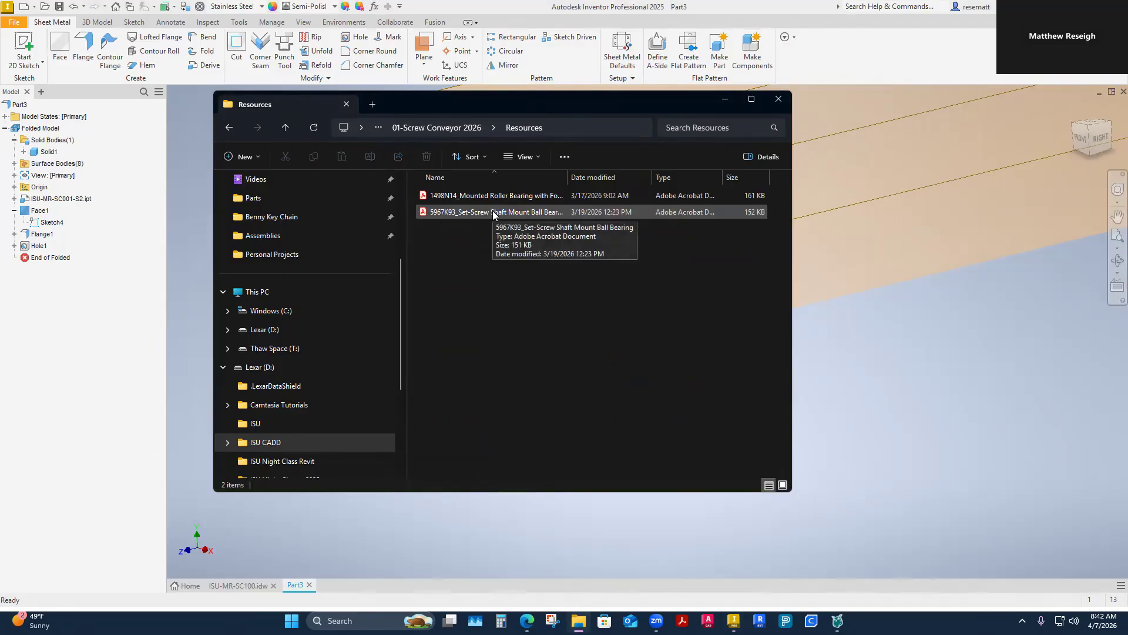
click(493, 196)
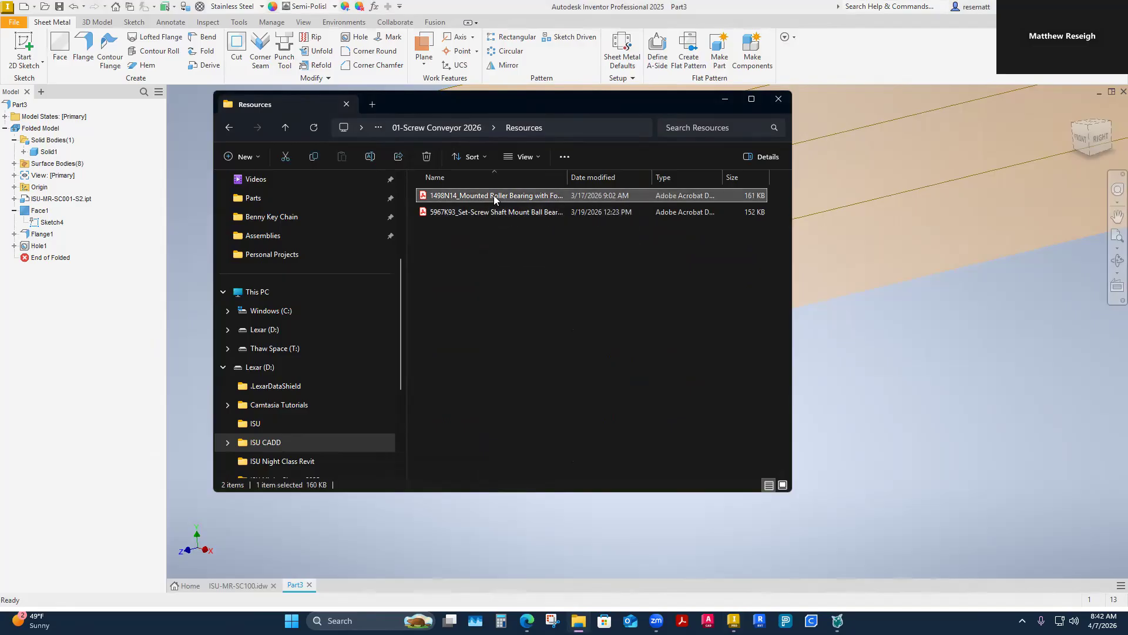
double_click(494, 195)
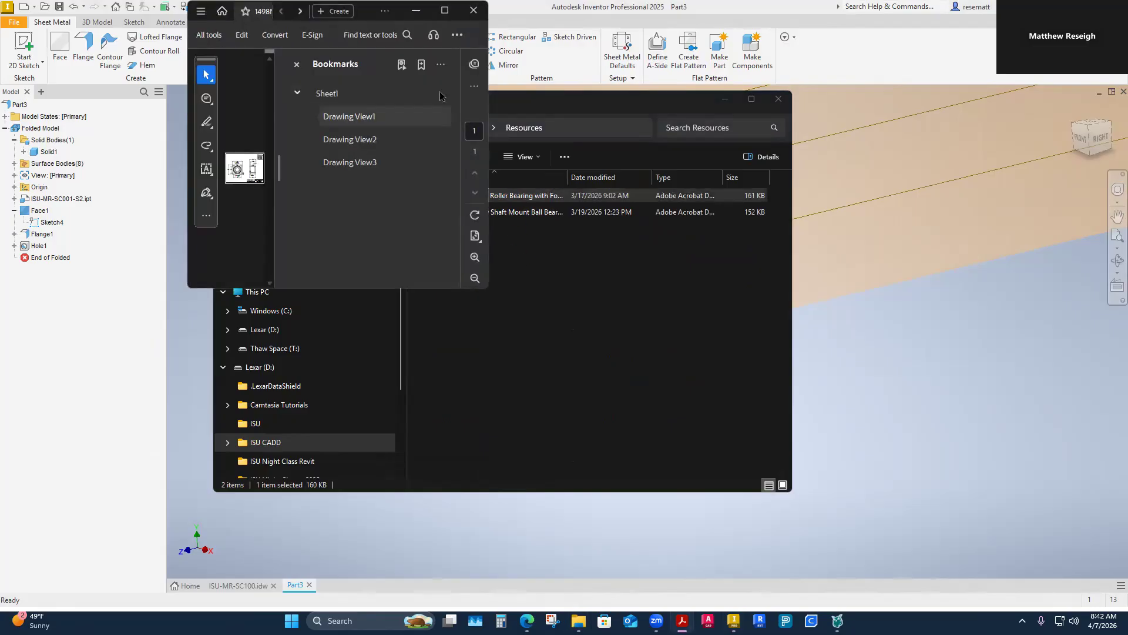
click(445, 11)
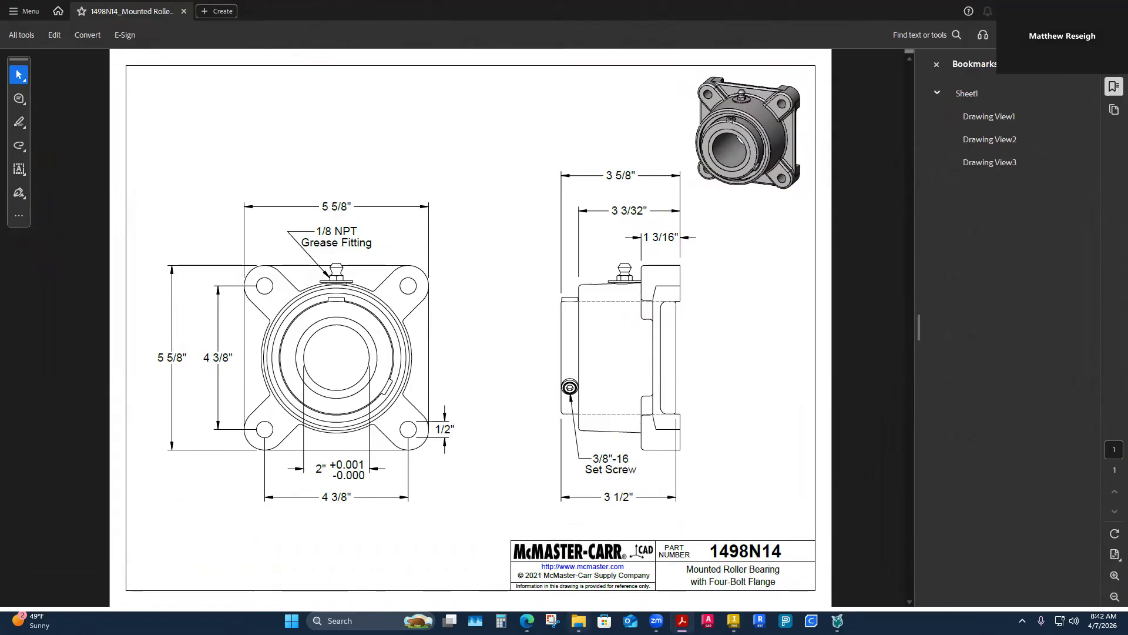
Step: Open the 5967K93 set-screw shaft mount ball bearing PDF for comparison and return to the 1498N14 drawing
click(579, 620)
double_click(478, 212)
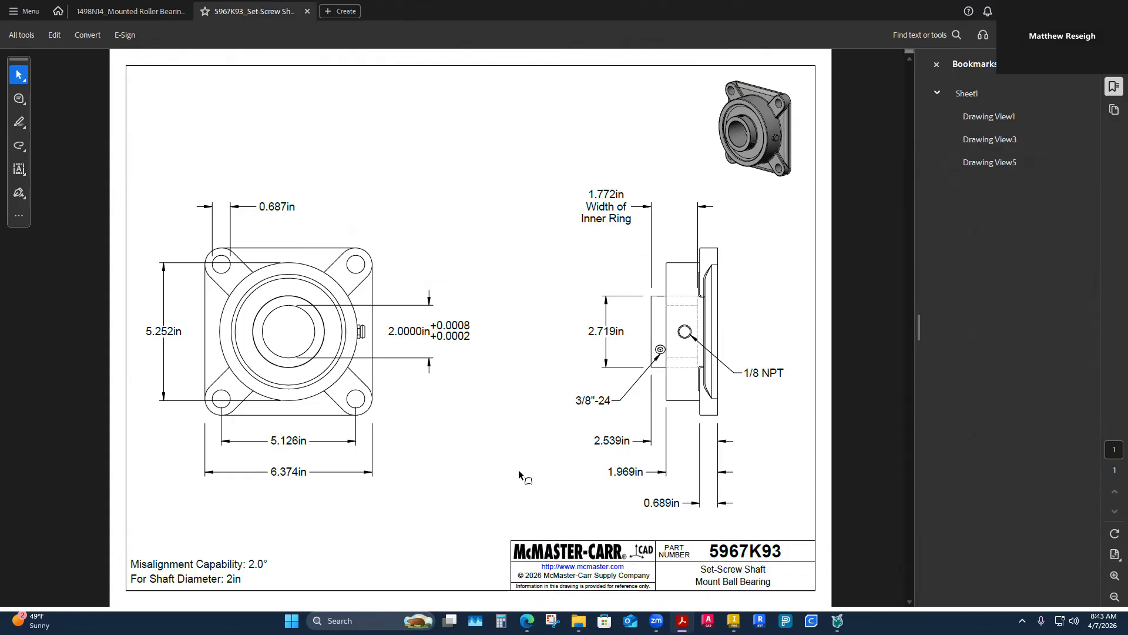
mouse_move(578, 621)
click(612, 576)
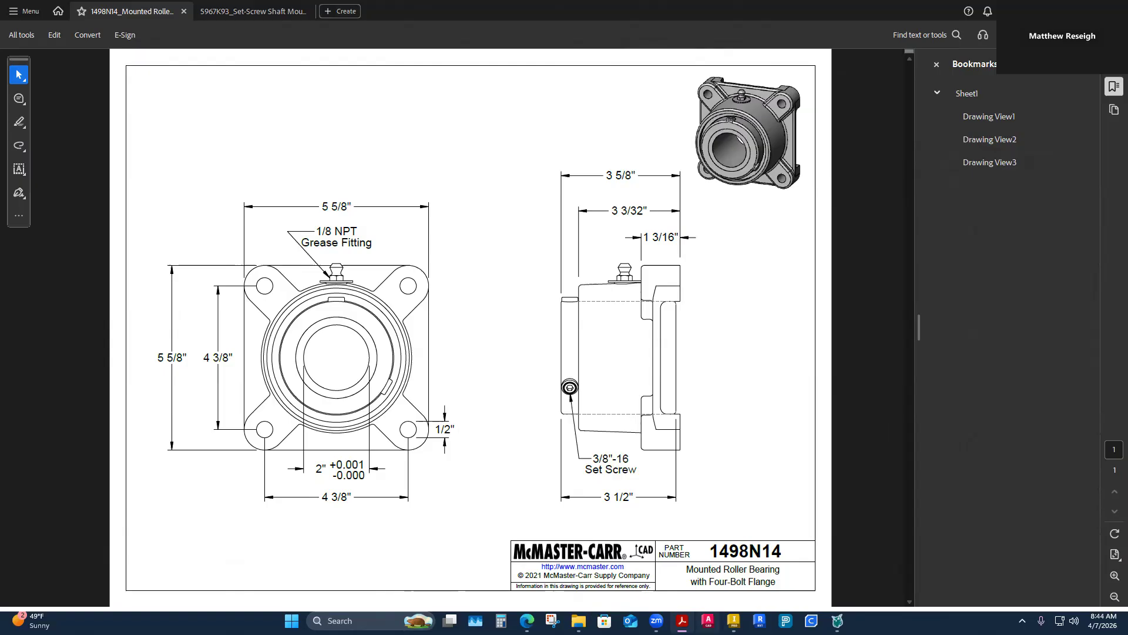
Step: Switch to Inventor and start a hole feature on the four bearing bolt points around the end plate's center opening
click(733, 620)
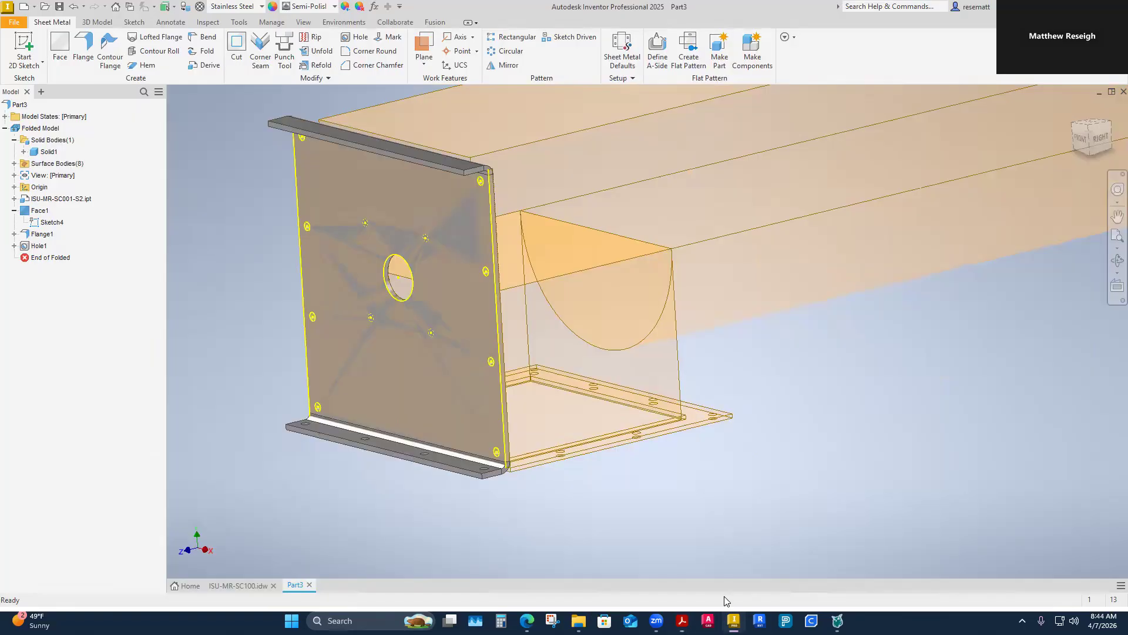
click(359, 37)
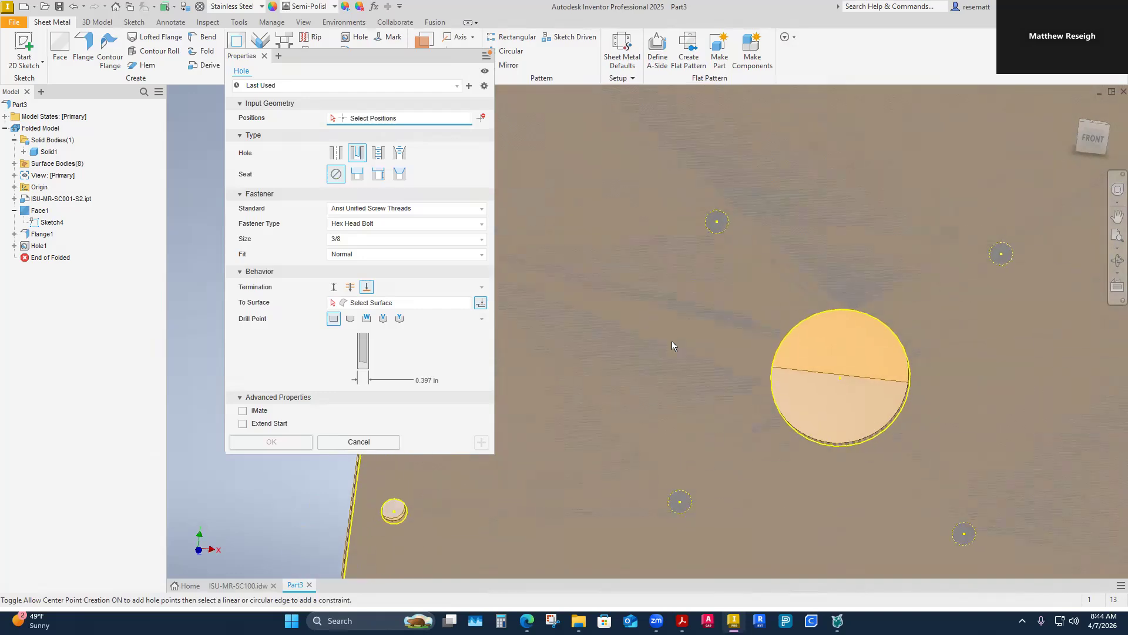
click(727, 211)
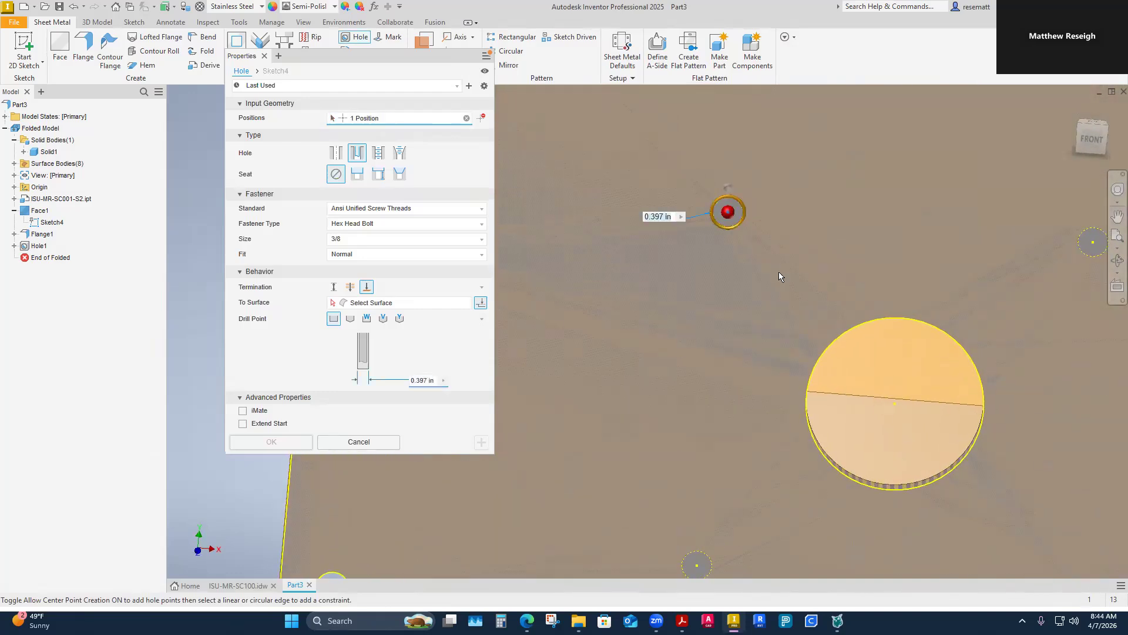
click(861, 245)
click(861, 397)
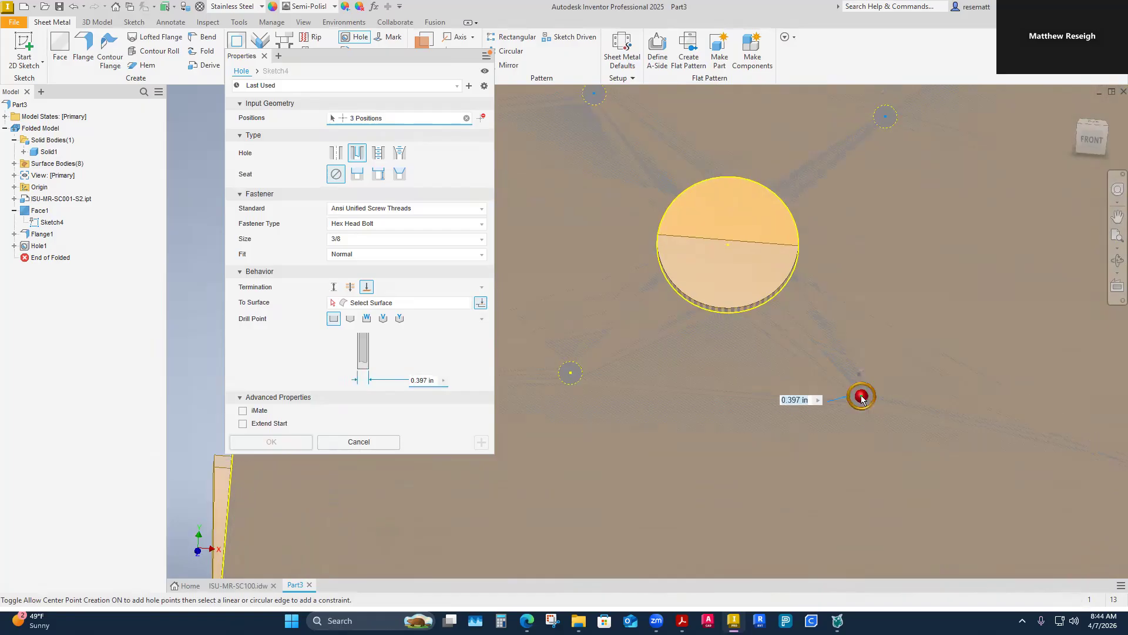
click(570, 374)
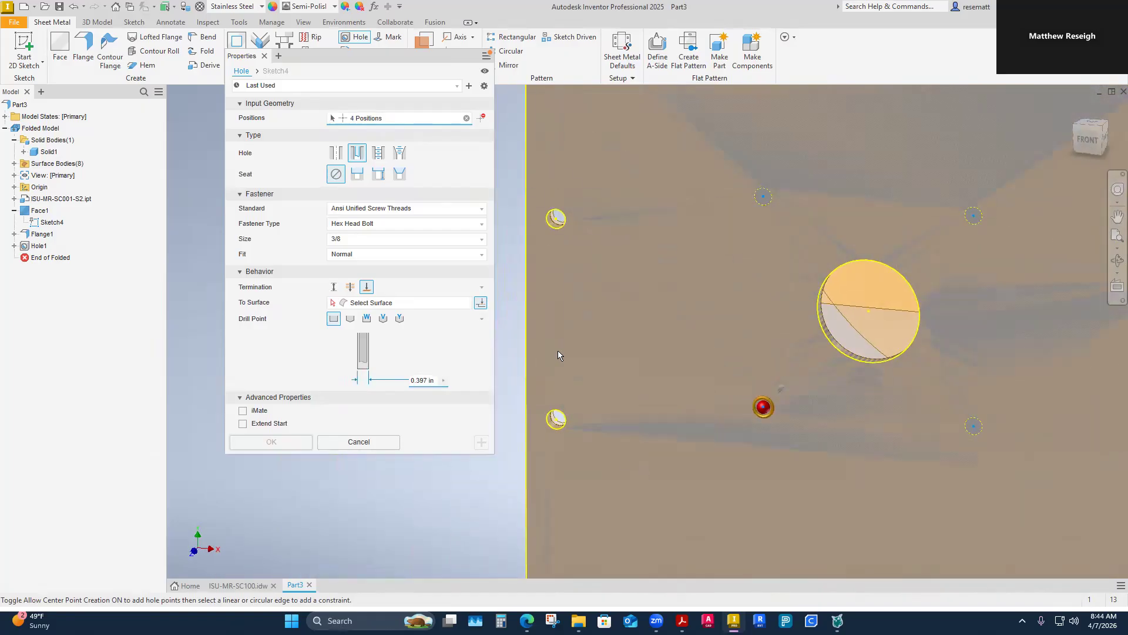
Step: Create the four bearing bolt holes as tapped ANSI Unified 7/16-14 UNC, size 0.4375, with Through All termination
click(379, 154)
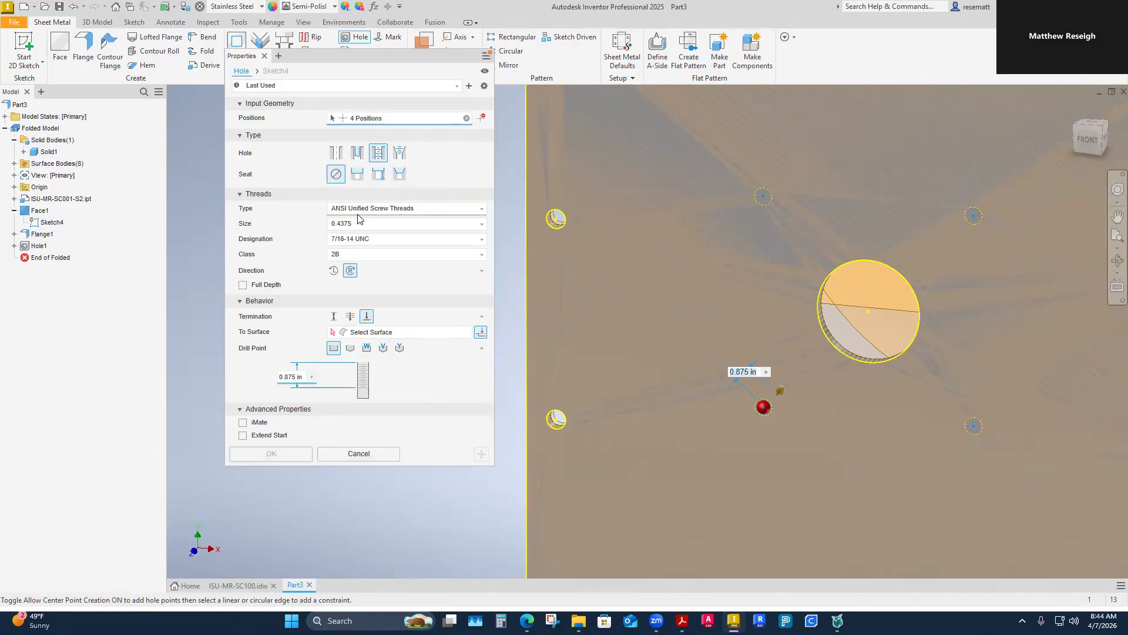
click(481, 209)
click(395, 218)
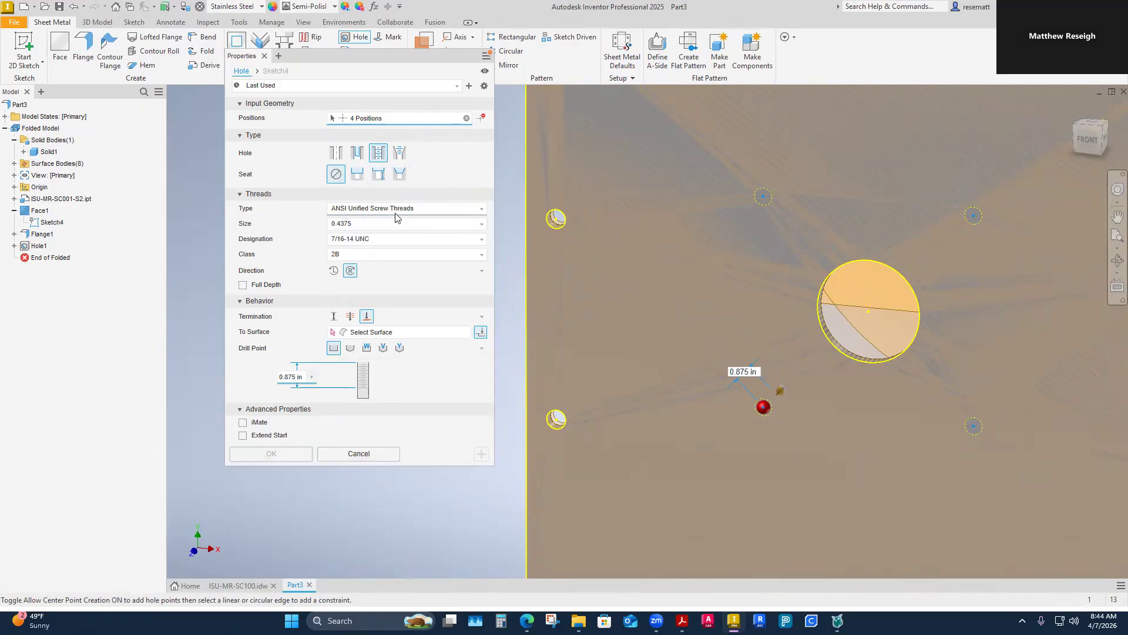
click(479, 225)
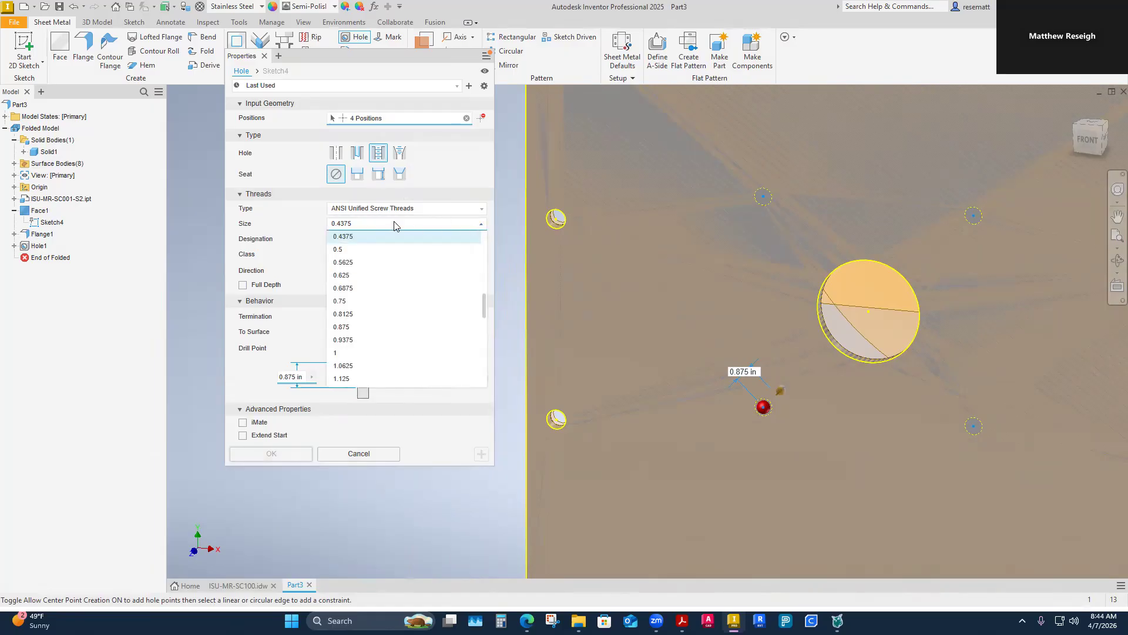
click(345, 238)
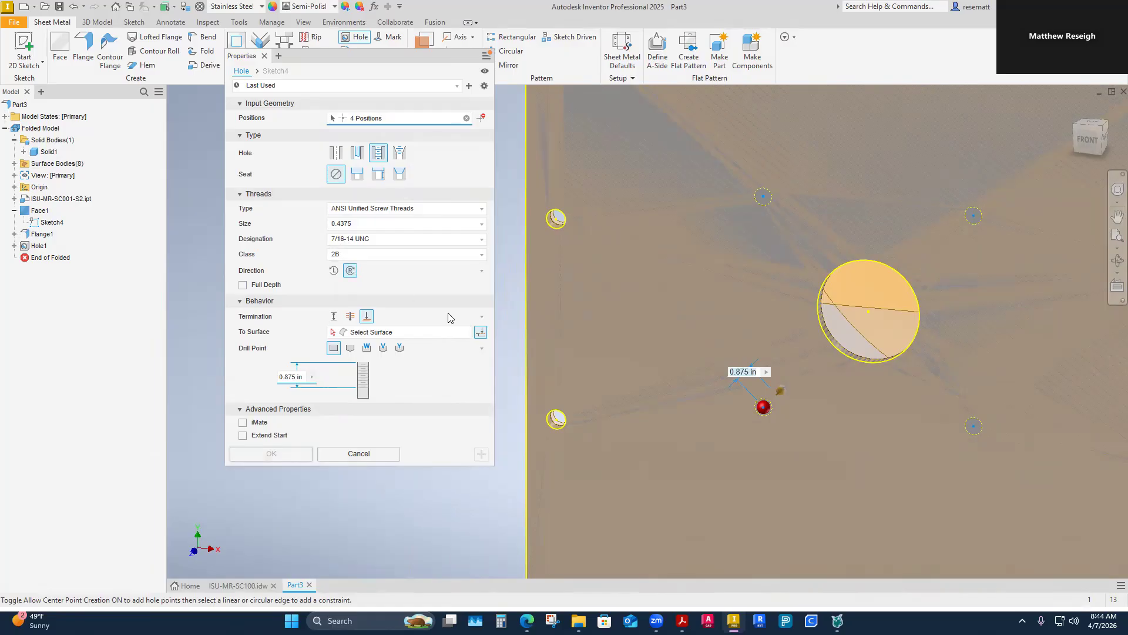
click(350, 318)
key(F6)
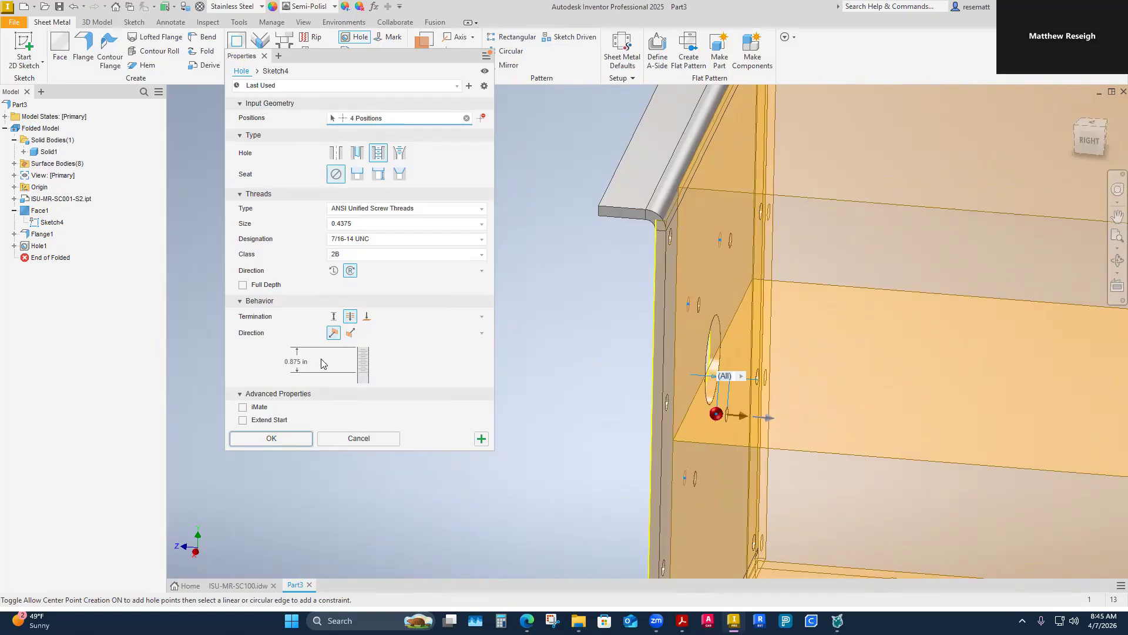
click(285, 441)
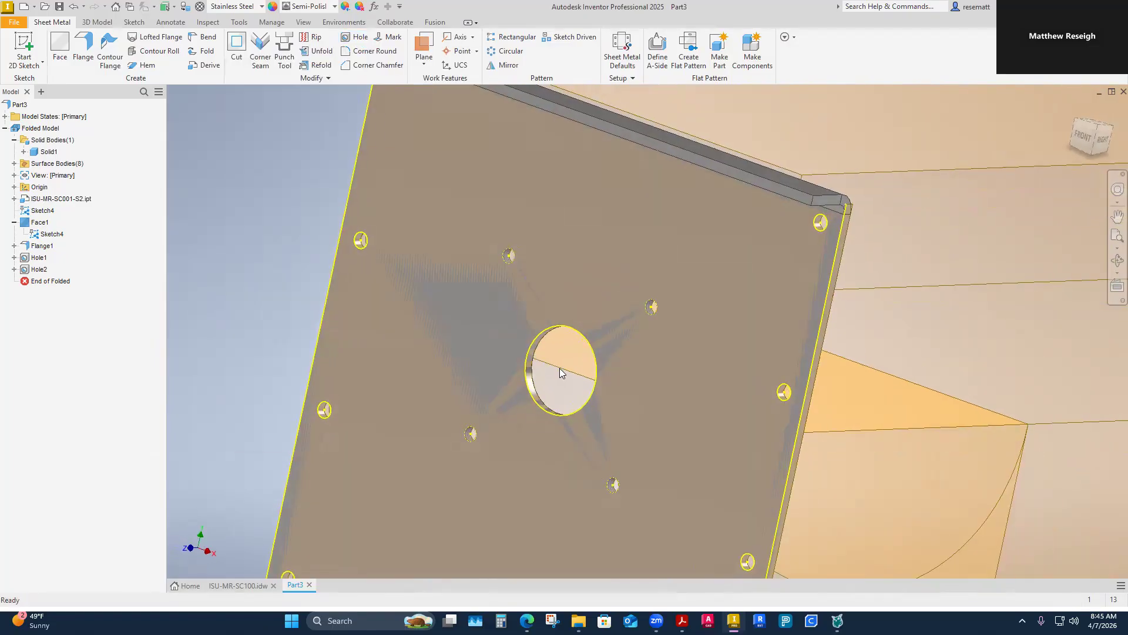
Step: Review the tapped bearing hole feature's settings and close them without changes
click(40, 270)
right_click(41, 272)
click(71, 347)
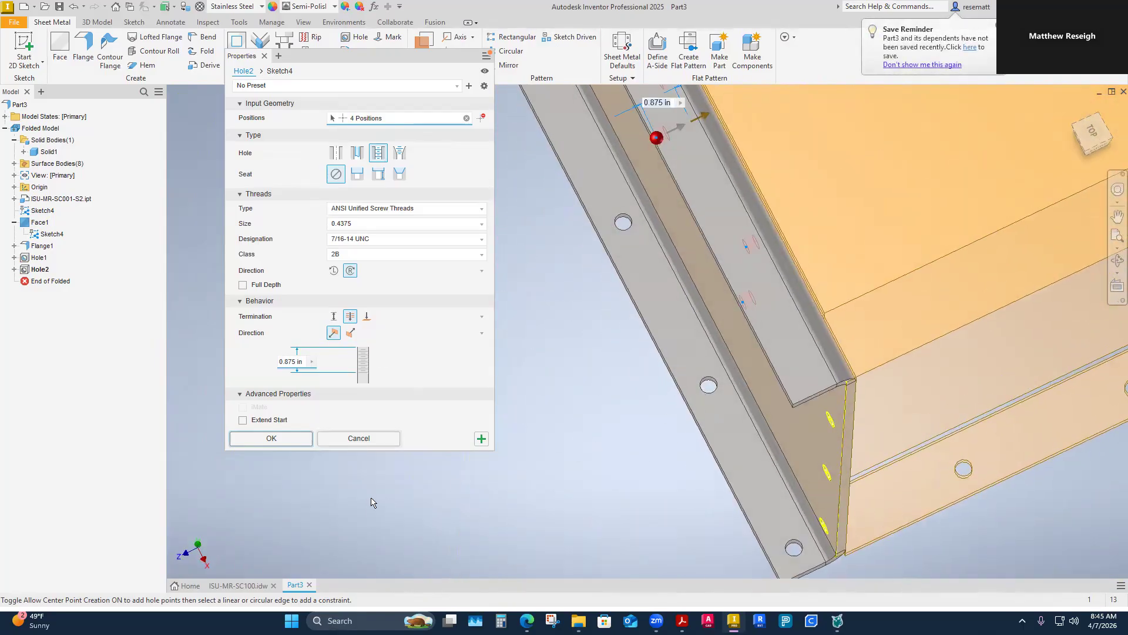
click(359, 439)
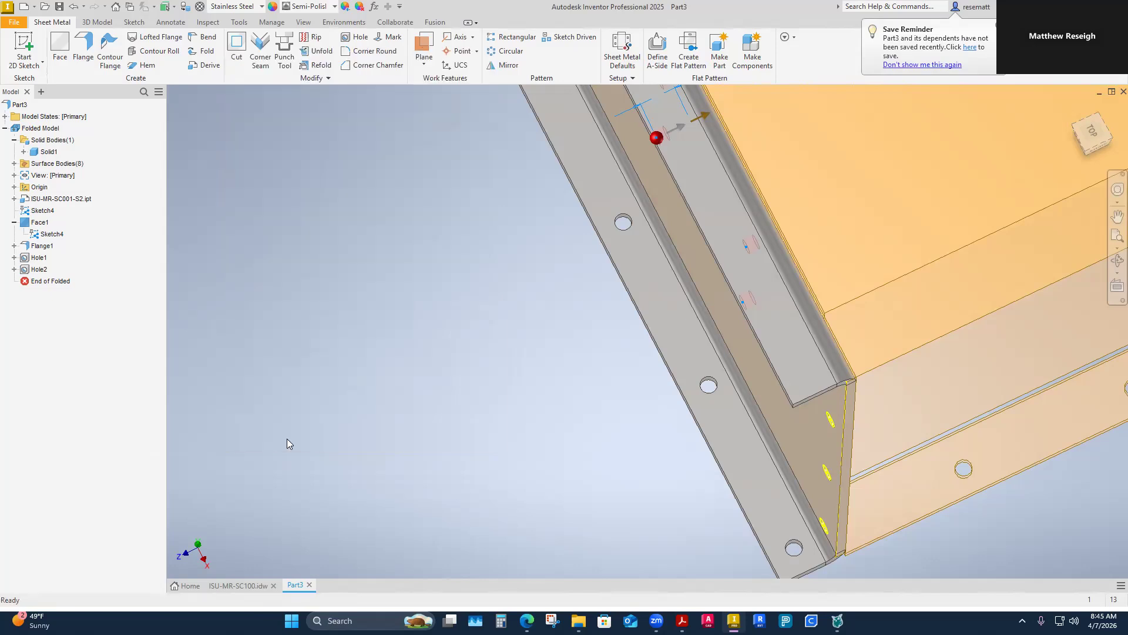
click(35, 258)
right_click(35, 259)
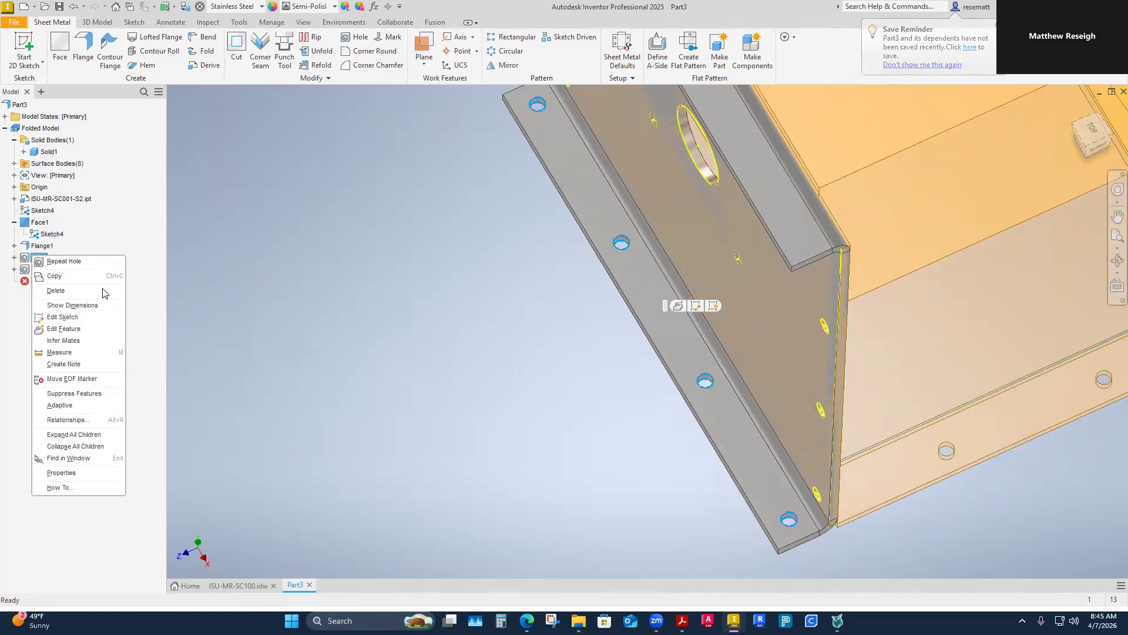
click(349, 368)
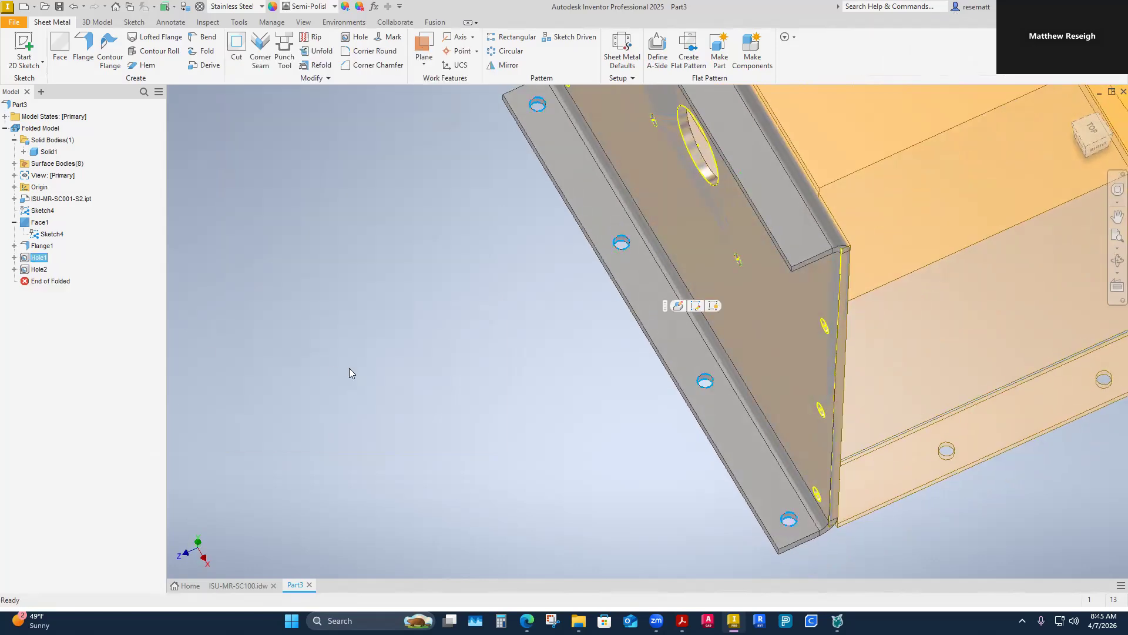
click(558, 407)
Step: Show the sketch under the flange hole feature to inspect its layout, and hide it again
click(14, 258)
right_click(47, 269)
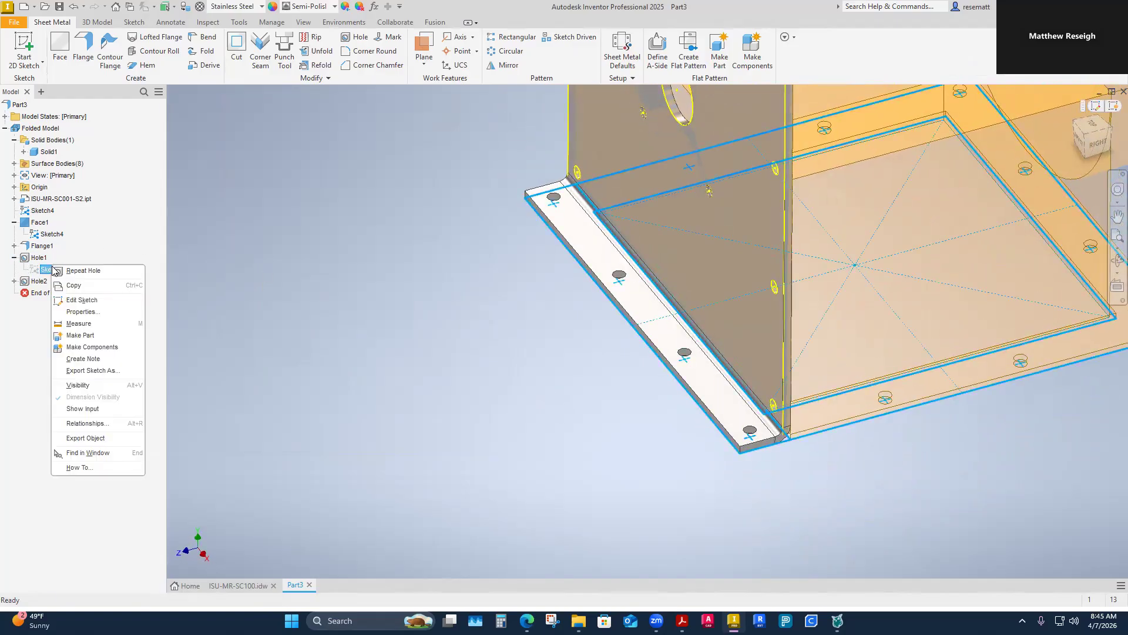
click(78, 385)
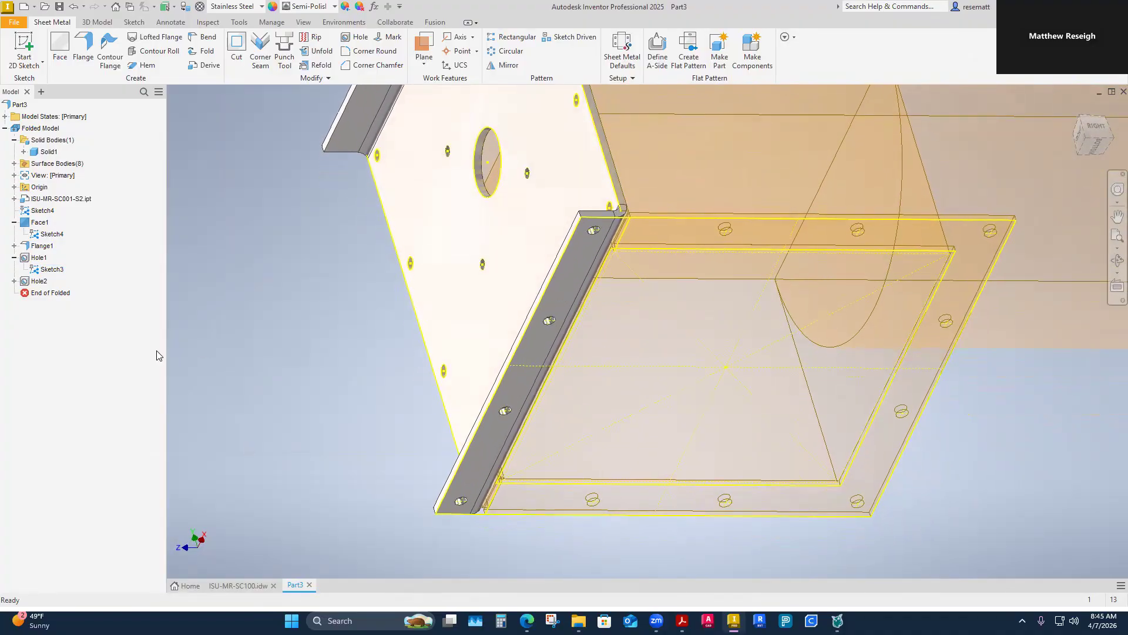
right_click(54, 273)
click(62, 386)
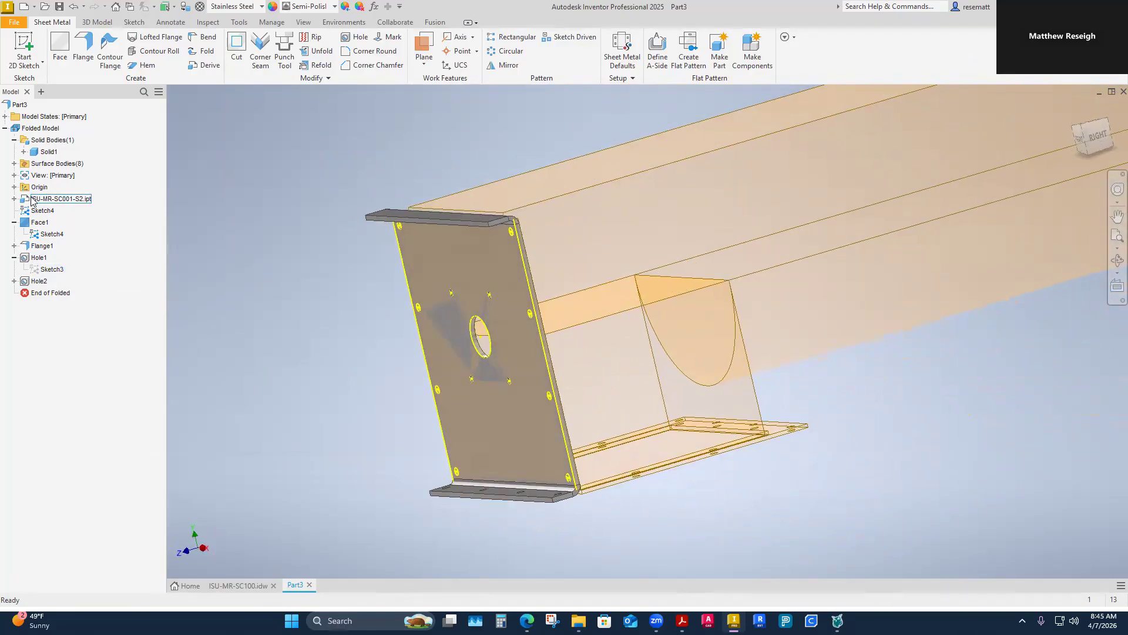
Step: Review the sketches derived from ISU-MR-SC001-S2, previewing Sketch4 and Sketch7, and keep the derived part's selection
click(51, 200)
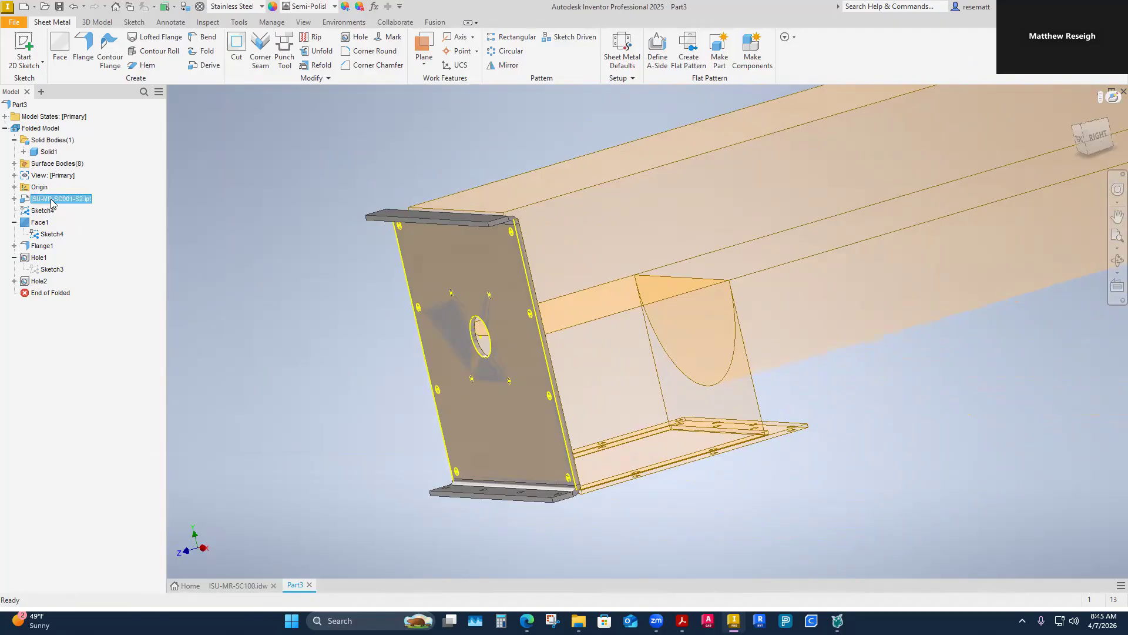
right_click(52, 203)
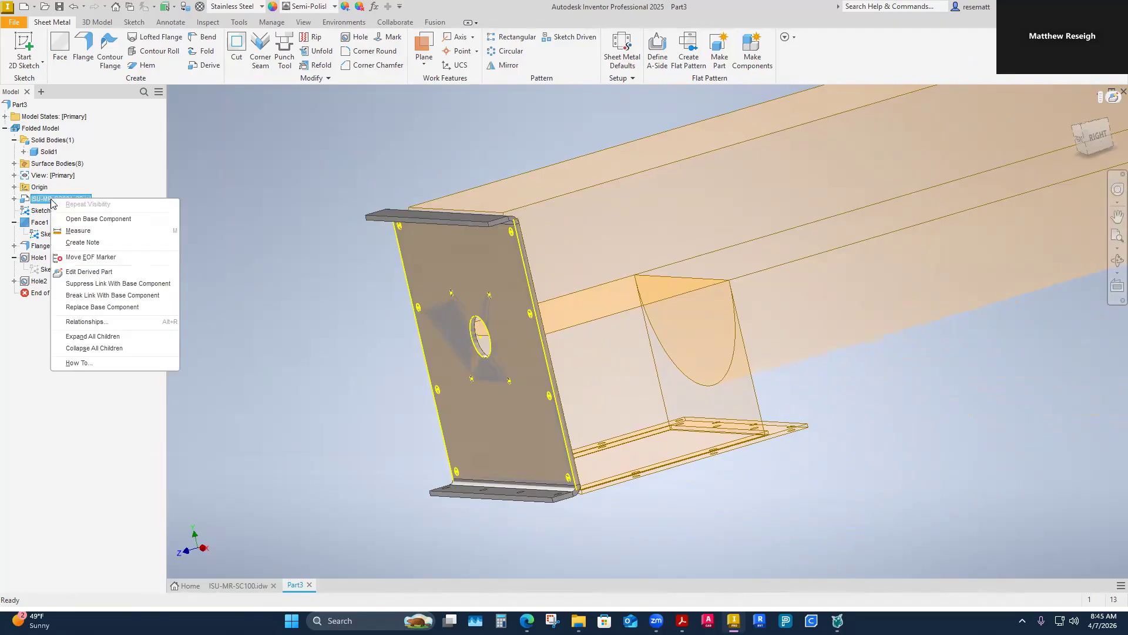
click(89, 273)
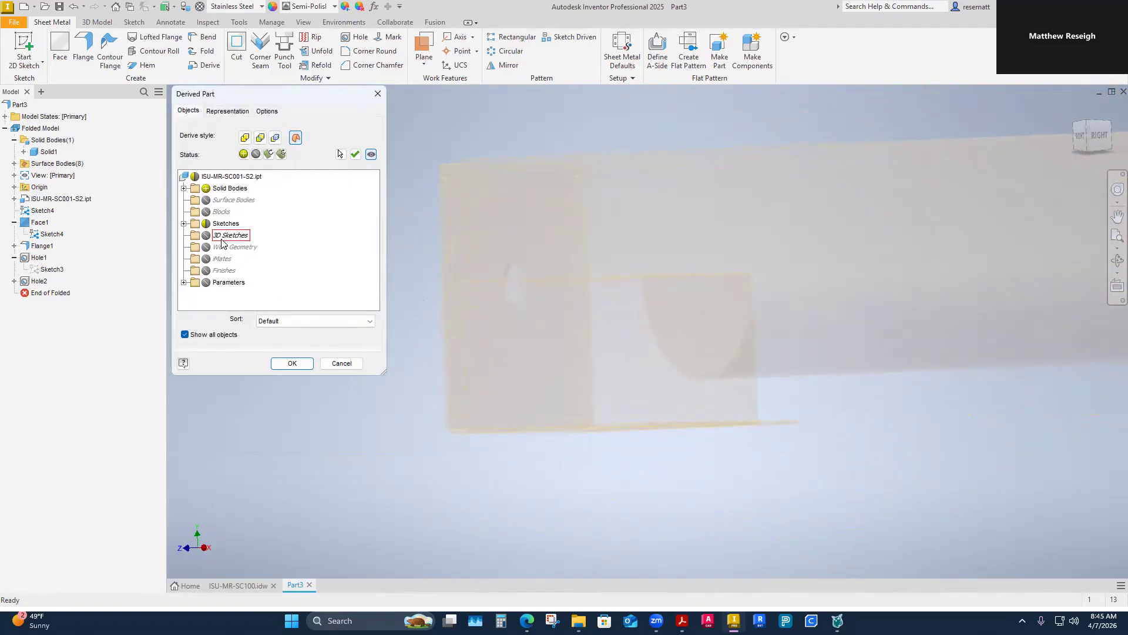
click(184, 224)
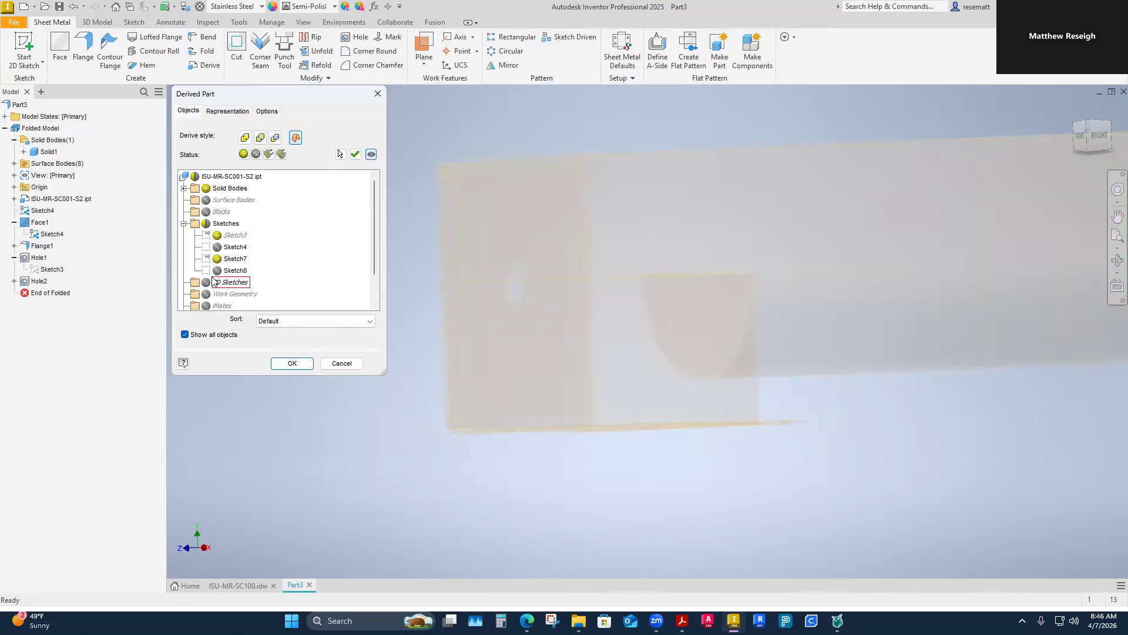
click(226, 248)
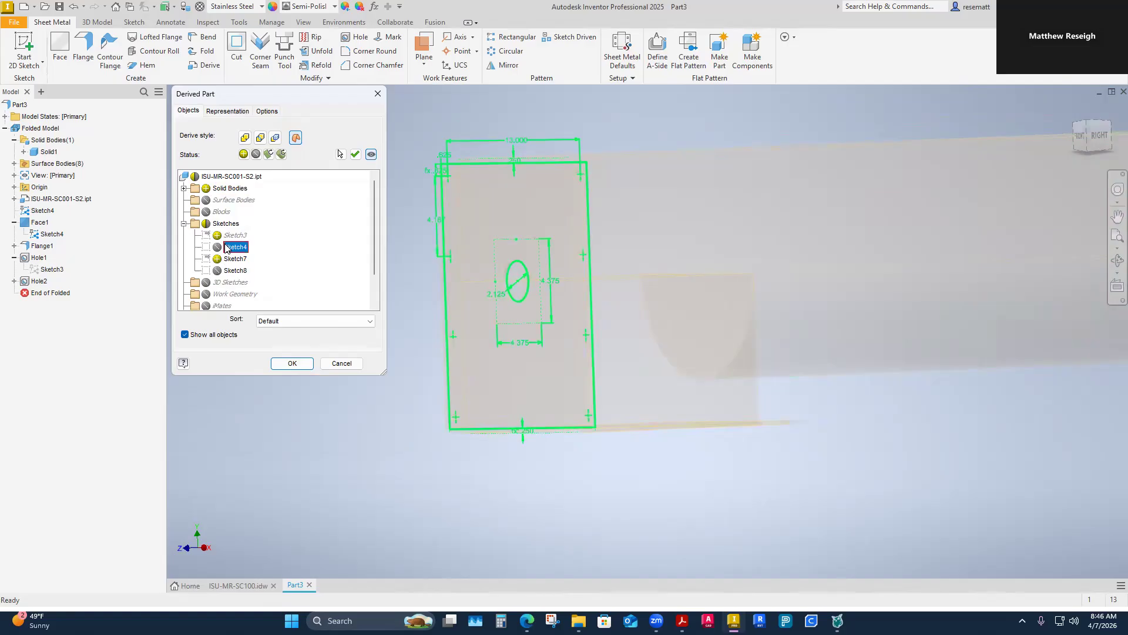
click(217, 247)
click(217, 247)
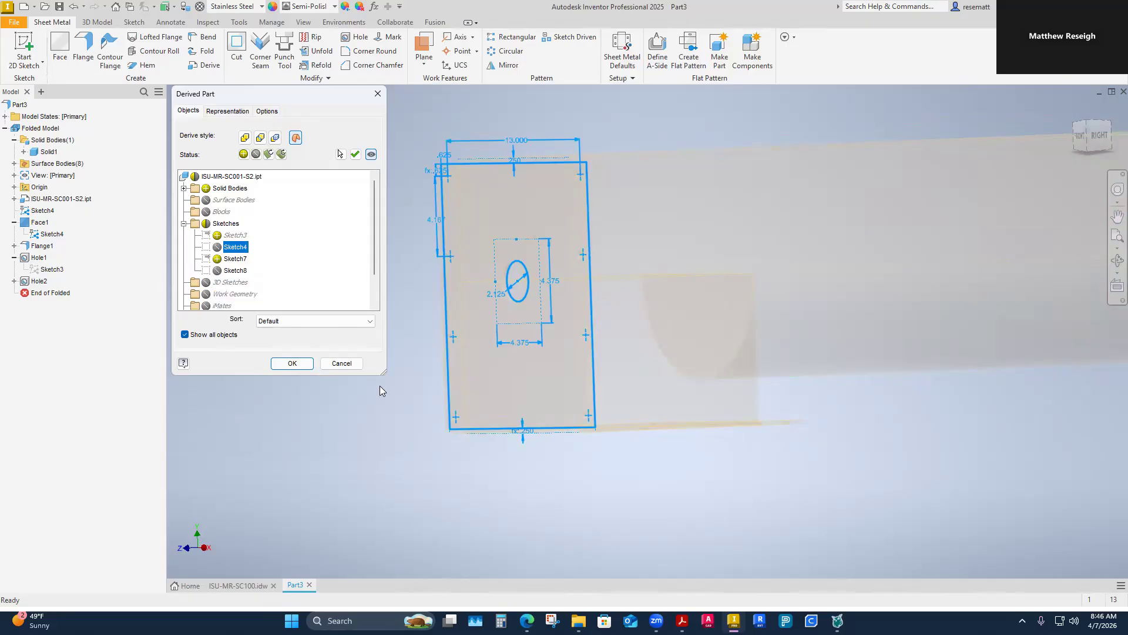
shift+middle_drag(385, 378, 721, 373)
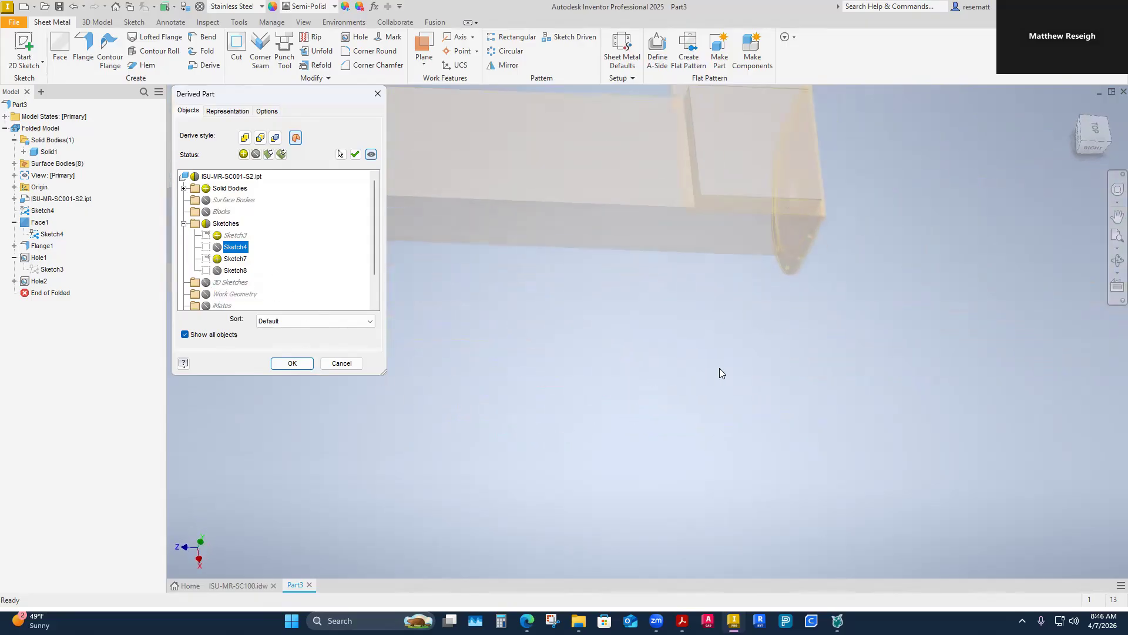
click(233, 263)
mouse_move(484, 330)
shift+middle_down()
mouse_move(727, 288)
mouse_move(778, 316)
mouse_move(744, 243)
shift+middle_up()
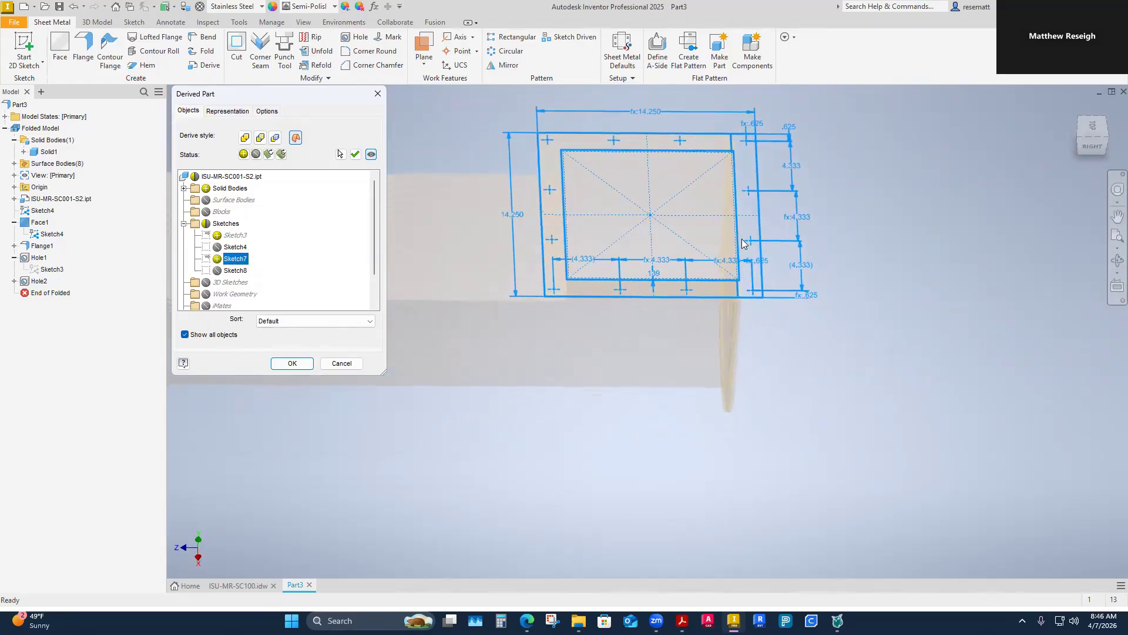
click(292, 363)
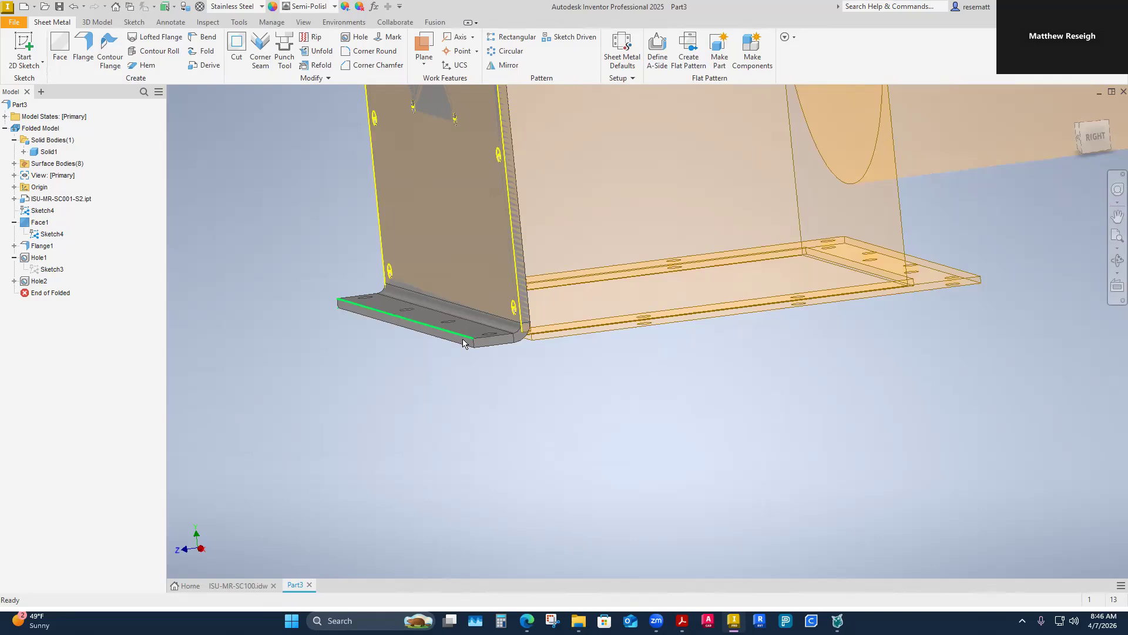
Step: Make Sketch3 under the flange hole feature visible
mouse_move(463, 343)
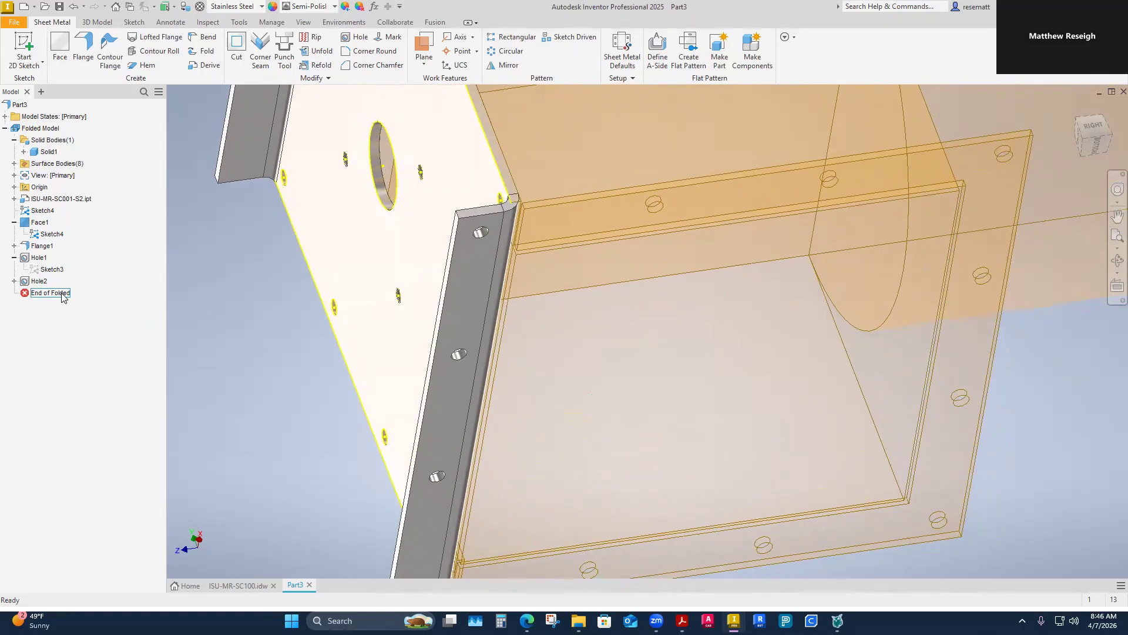
right_click(52, 271)
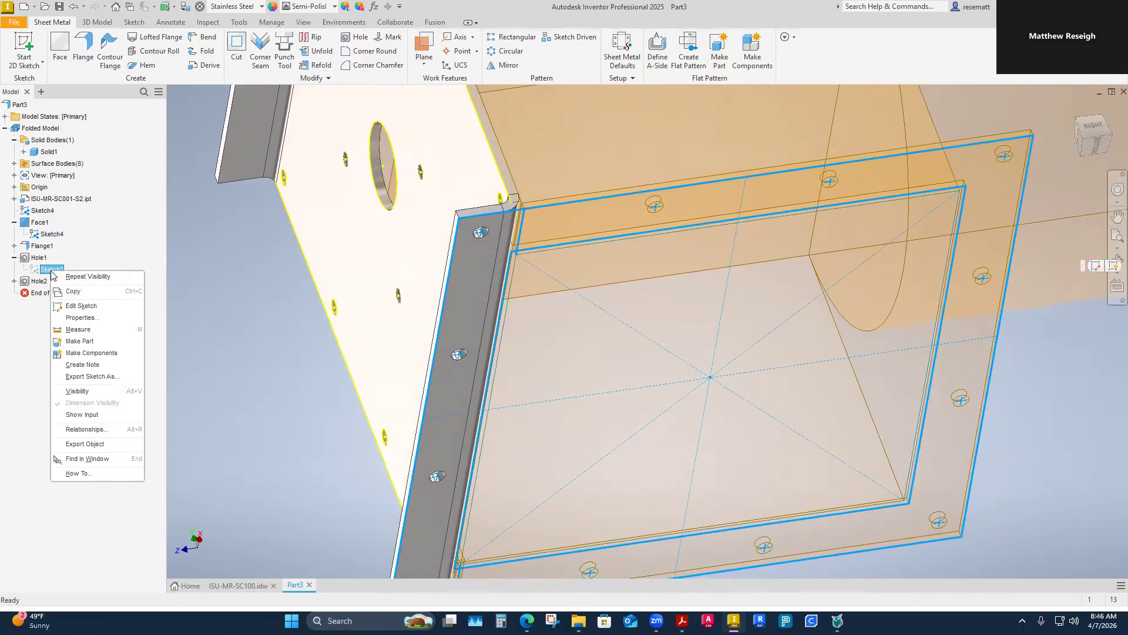
click(77, 391)
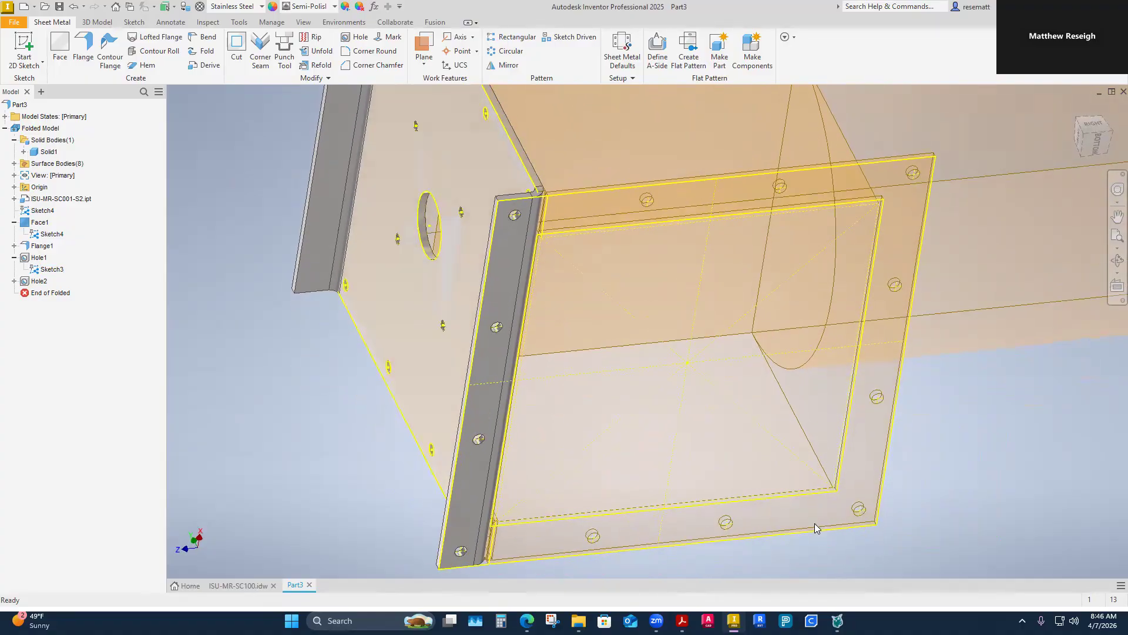
Step: Try a Through All termination on the flange hole feature and restore the To termination, ending at the lower flange's upper face
right_click(38, 257)
click(68, 329)
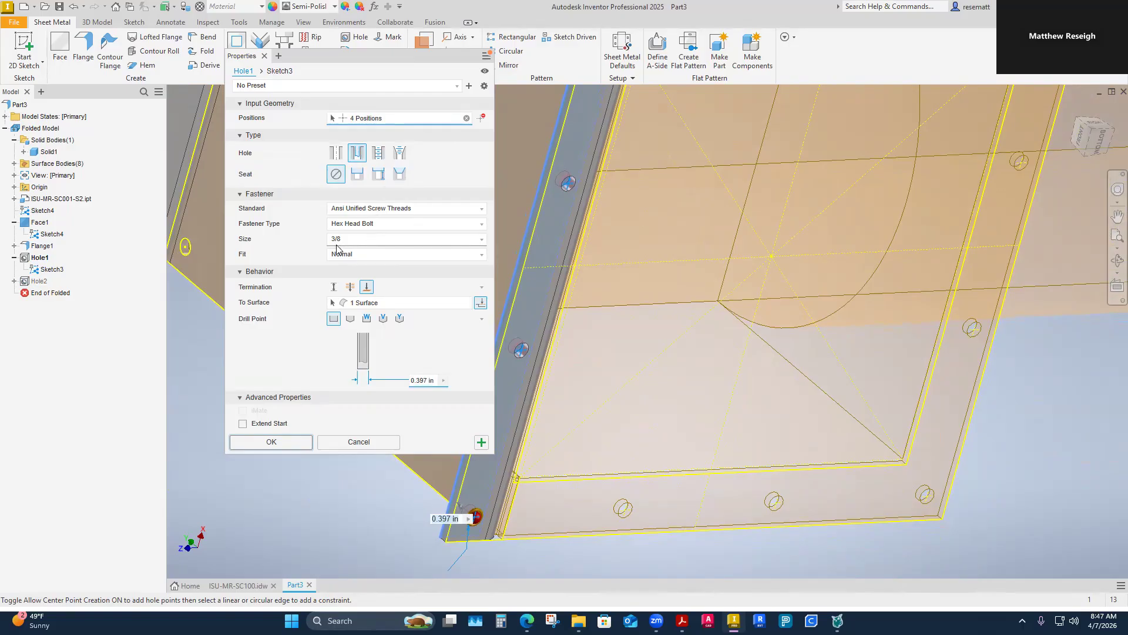
shift+middle_drag(661, 341, 587, 424)
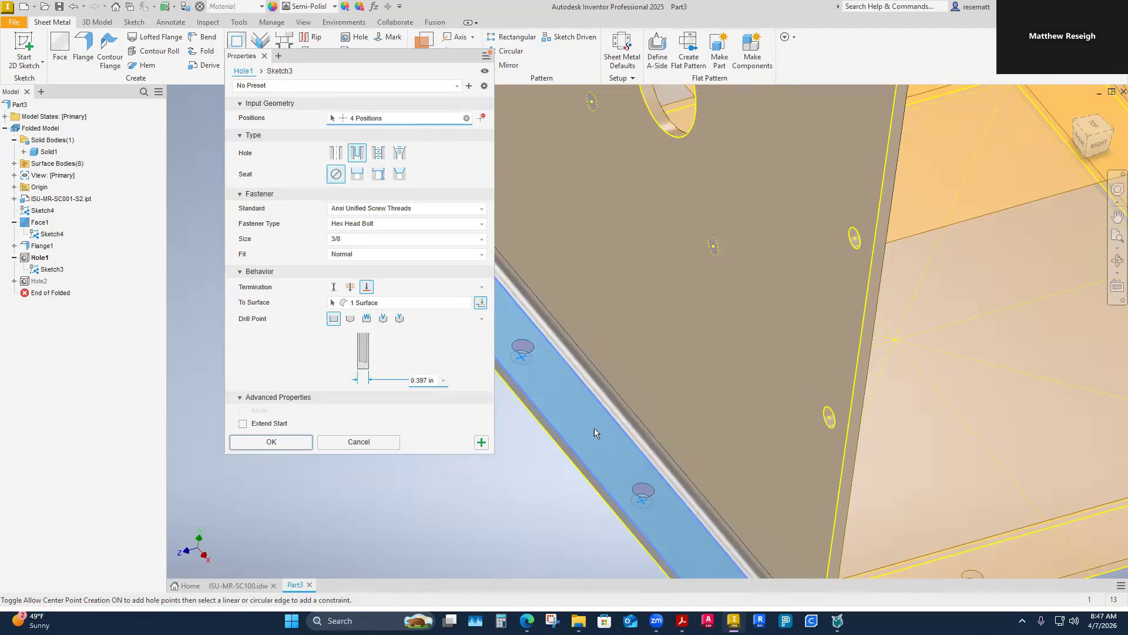
shift+middle_drag(569, 412, 588, 447)
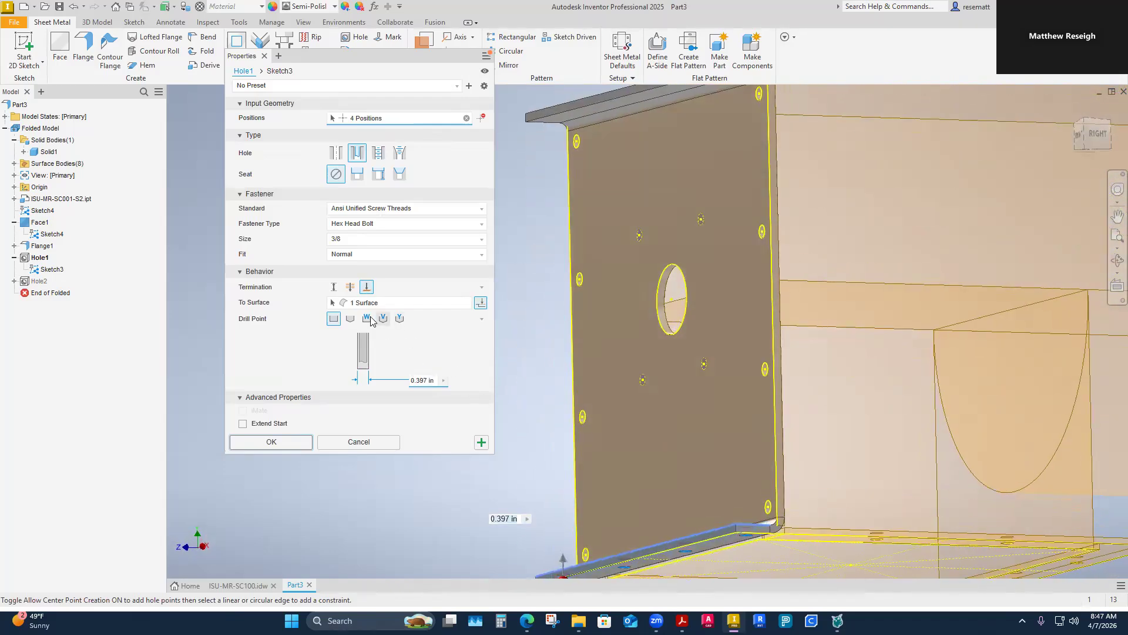
click(350, 287)
shift+middle_drag(614, 106, 655, 133)
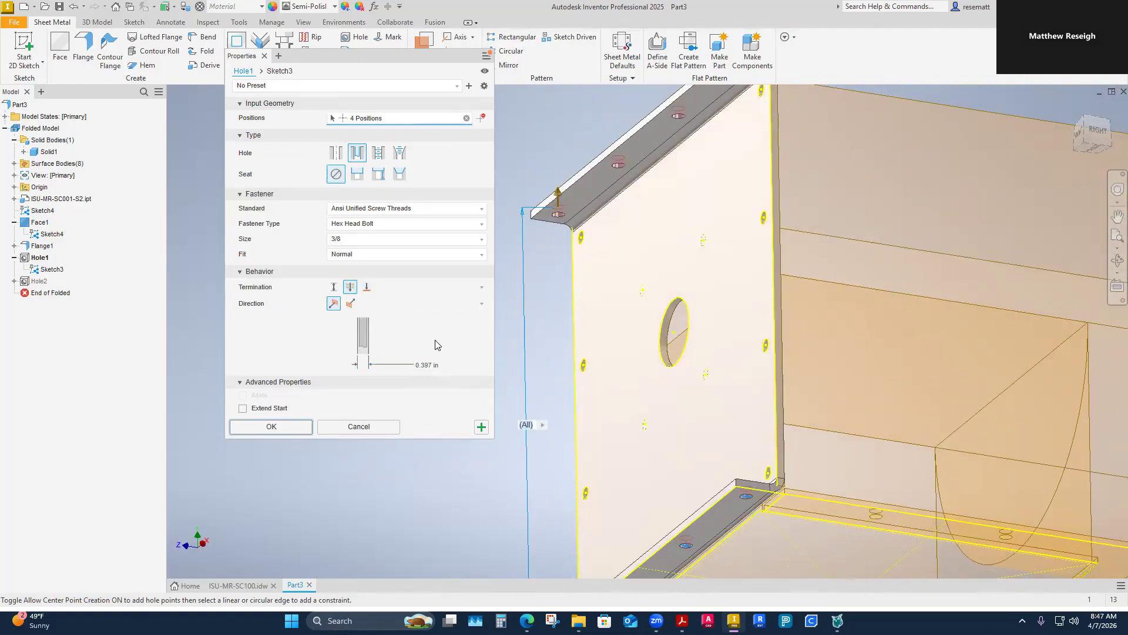
click(367, 290)
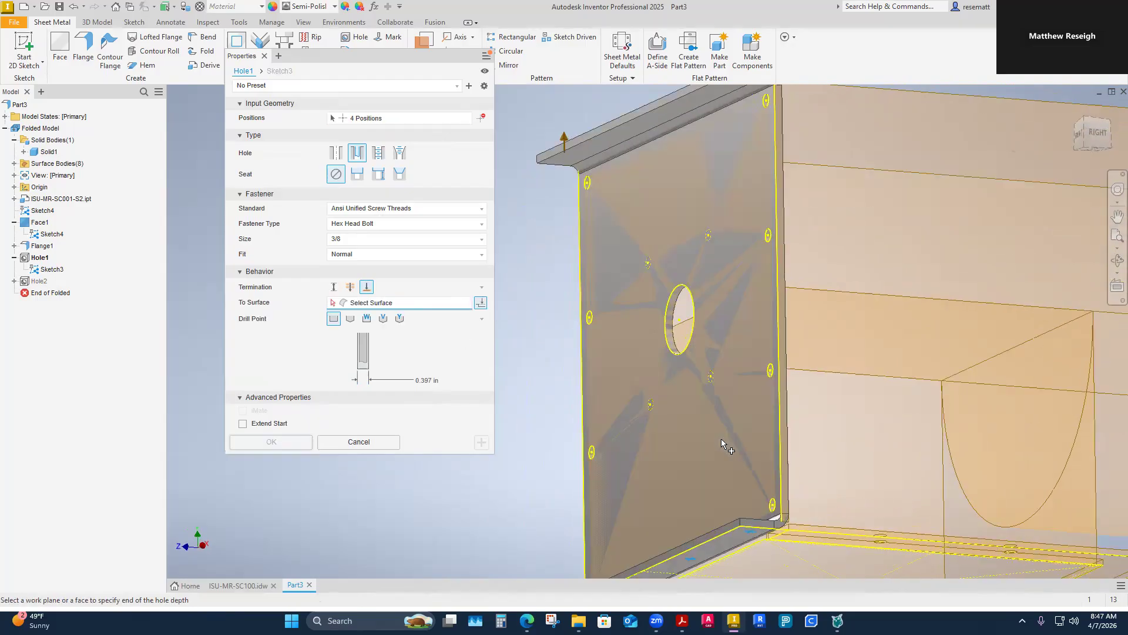
click(645, 431)
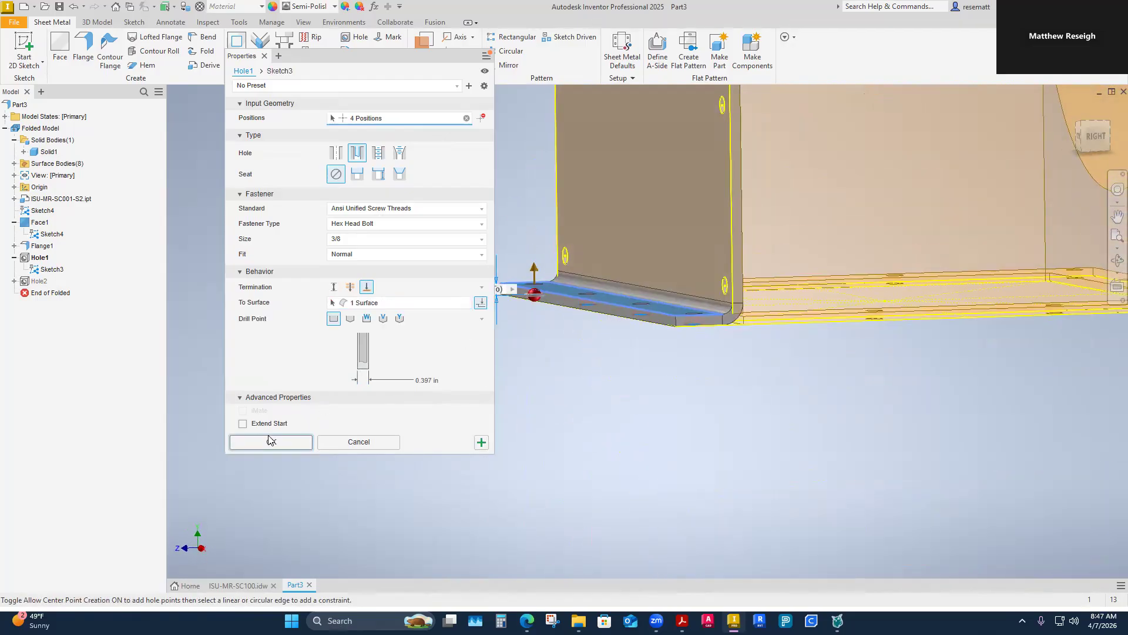
click(270, 442)
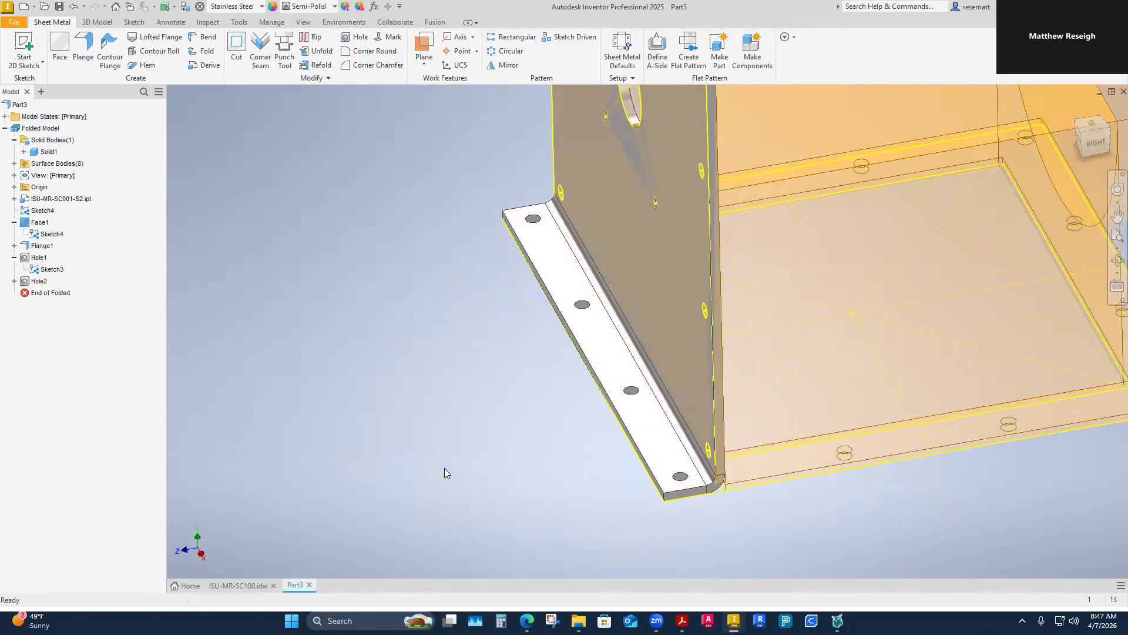
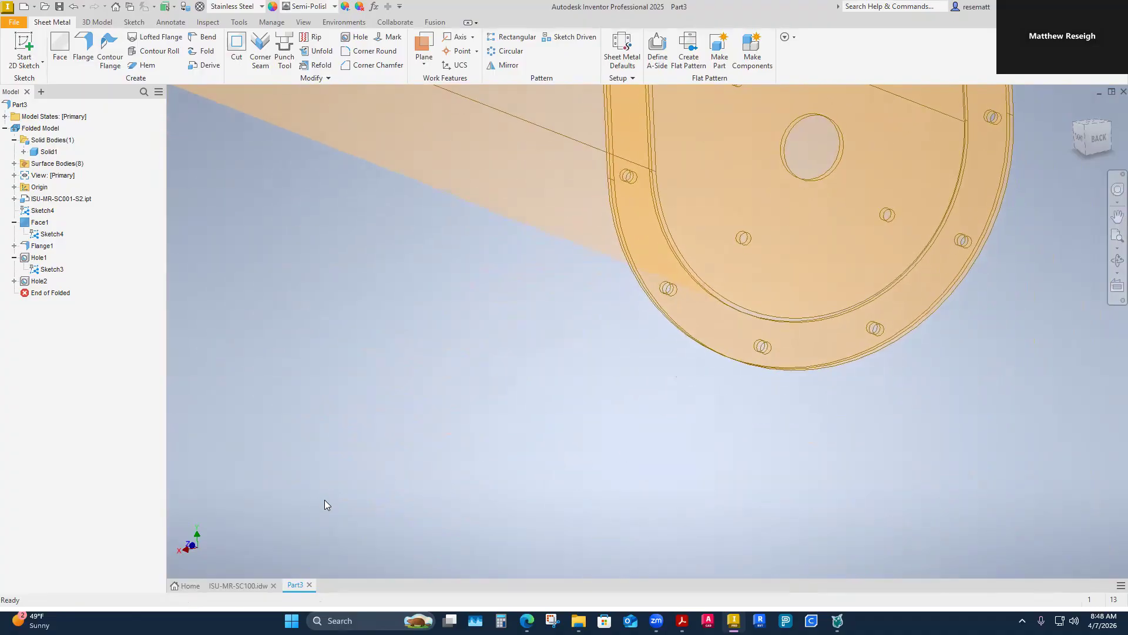
Step: Open ISU-MR-SC001-S2 from the project's Parts folder and bring the end plate's bearing bolt holes into close view
click(189, 587)
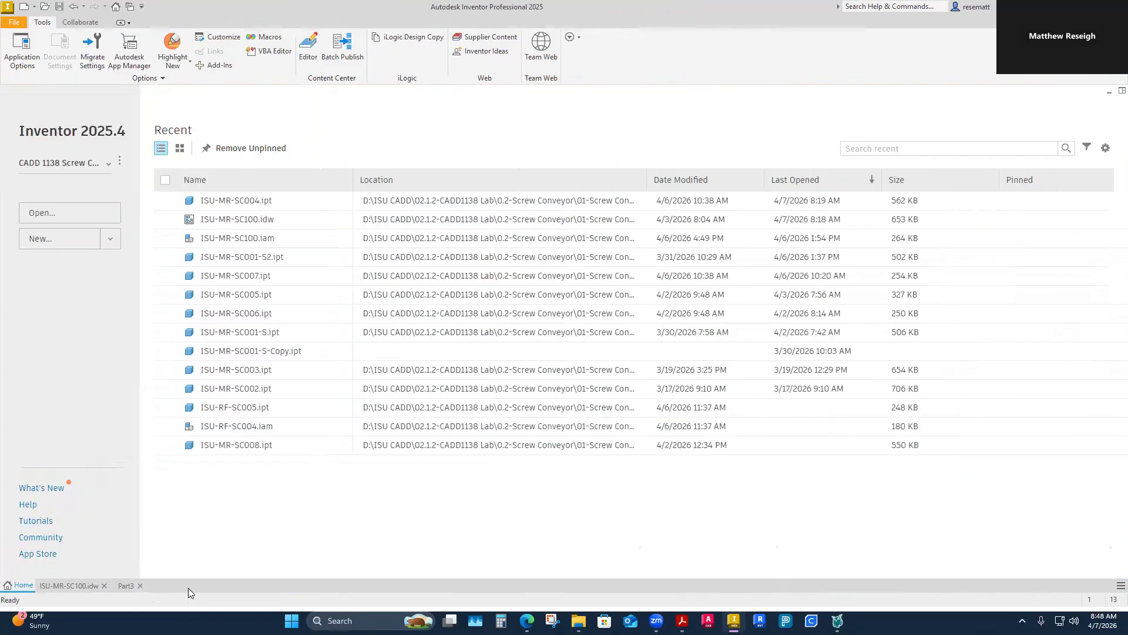
click(69, 215)
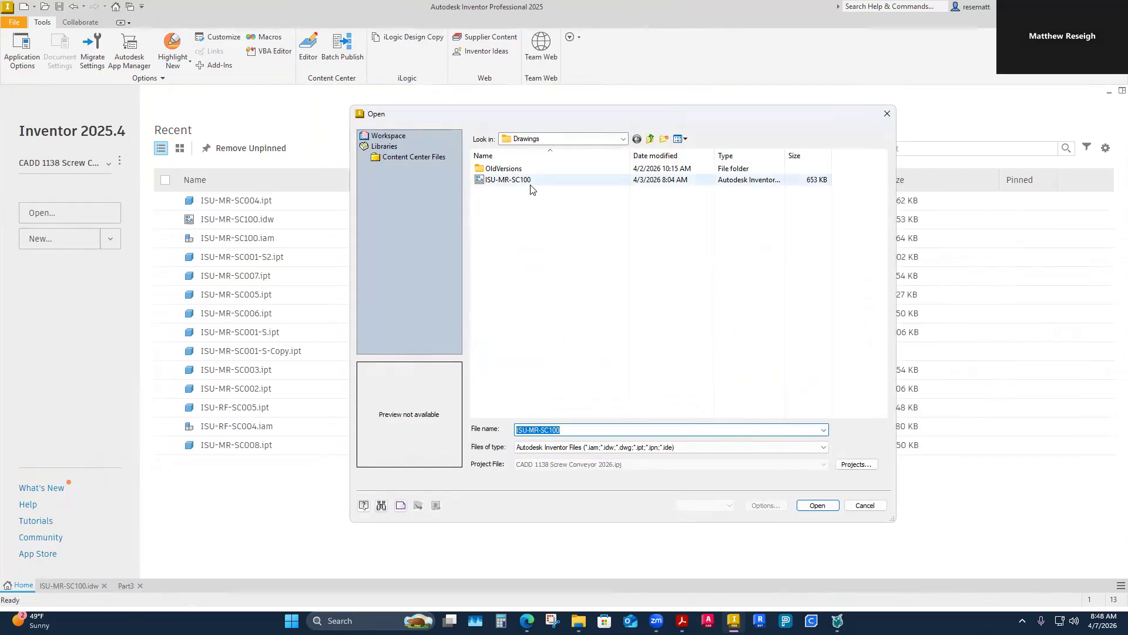
click(650, 139)
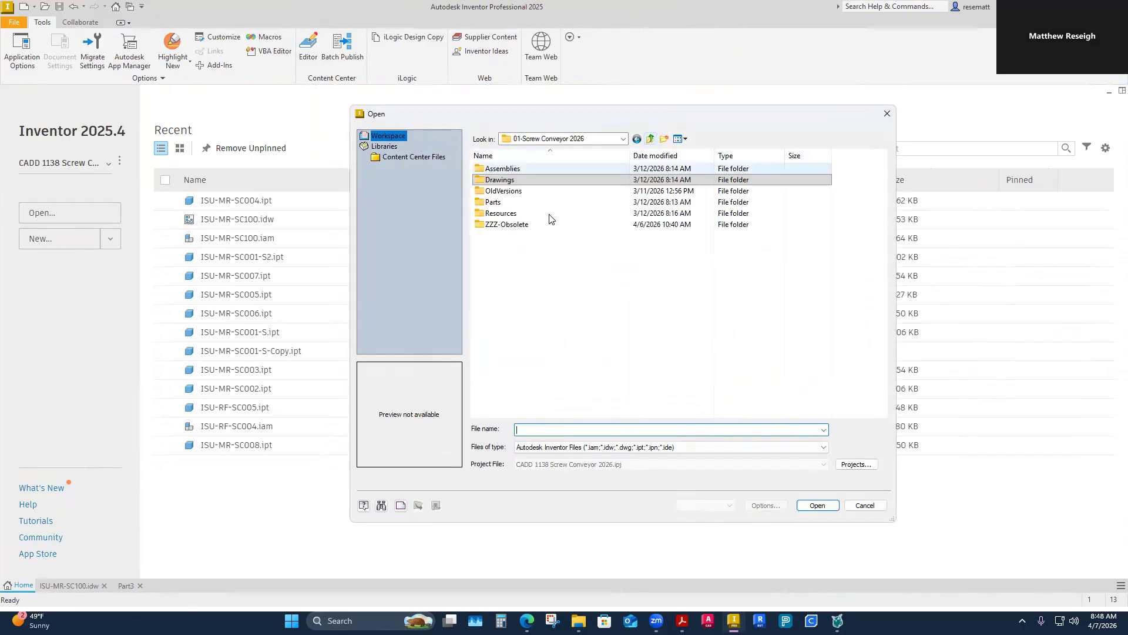
double_click(499, 207)
click(515, 203)
click(802, 509)
drag(353, 585, 253, 590)
shift+middle_drag(385, 489, 480, 465)
scroll(480, 469, up, 10)
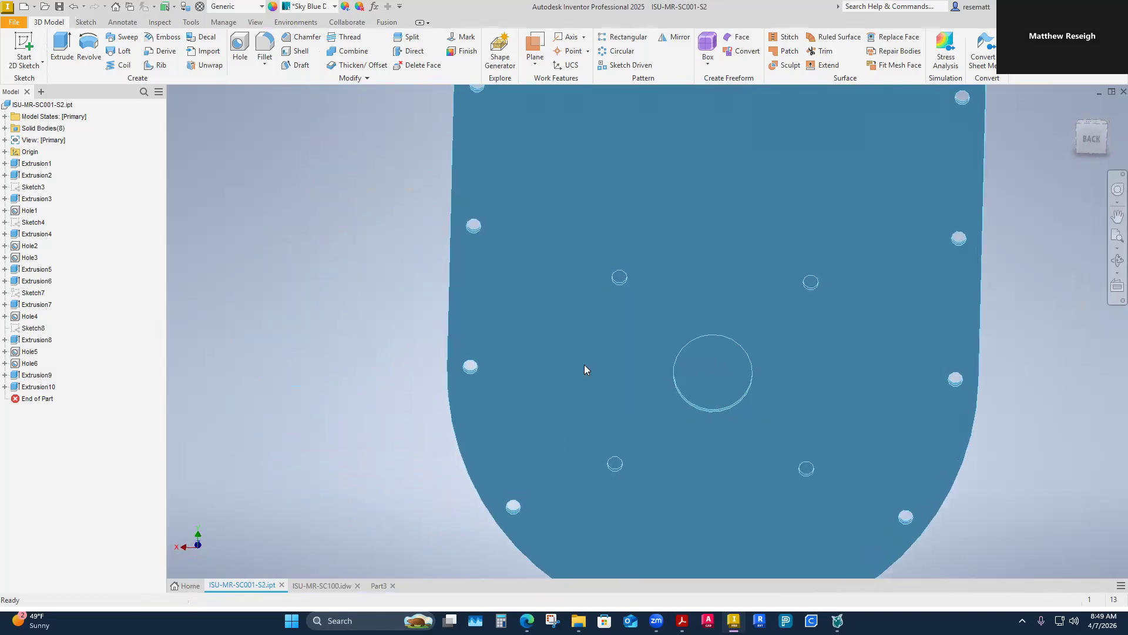
Step: Review the thread and termination settings of the end plate's bearing bolt hole feature without changing them
right_click(25, 364)
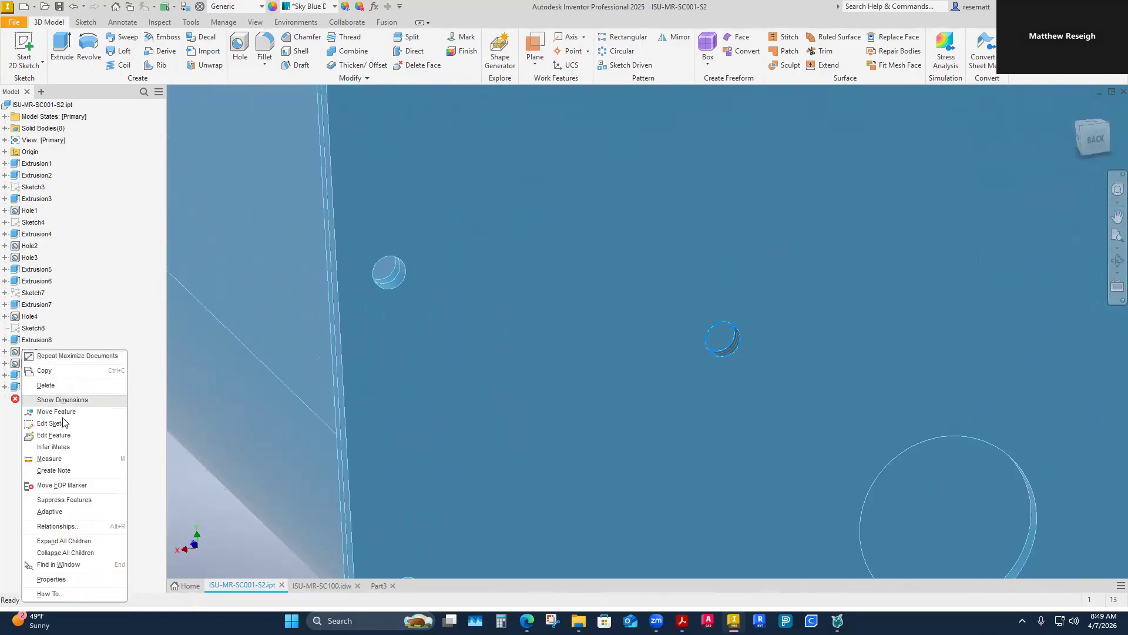
click(54, 435)
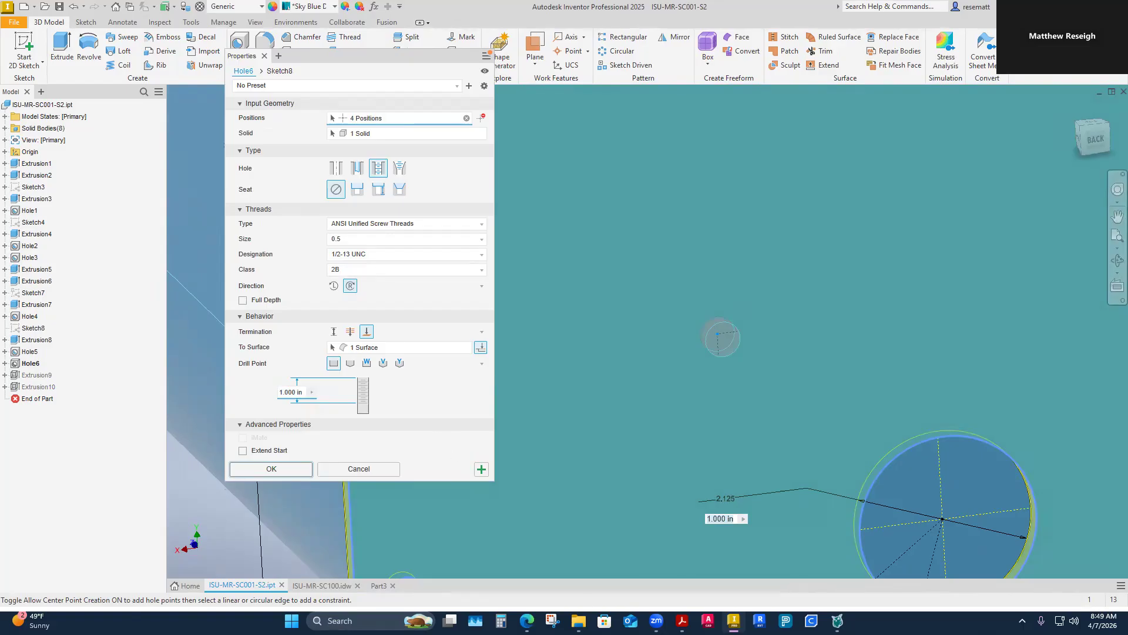
key(Return)
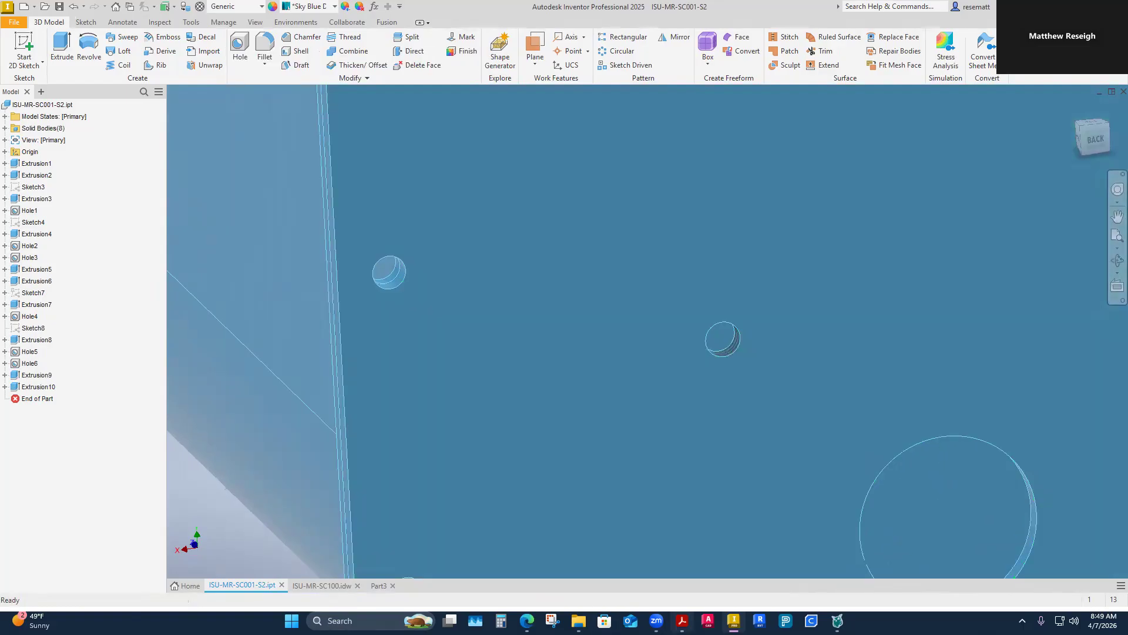
Step: Compare the mounting hole dimensions in the 1498N14 and 5967K93 flange bearing drawings
mouse_move(682, 620)
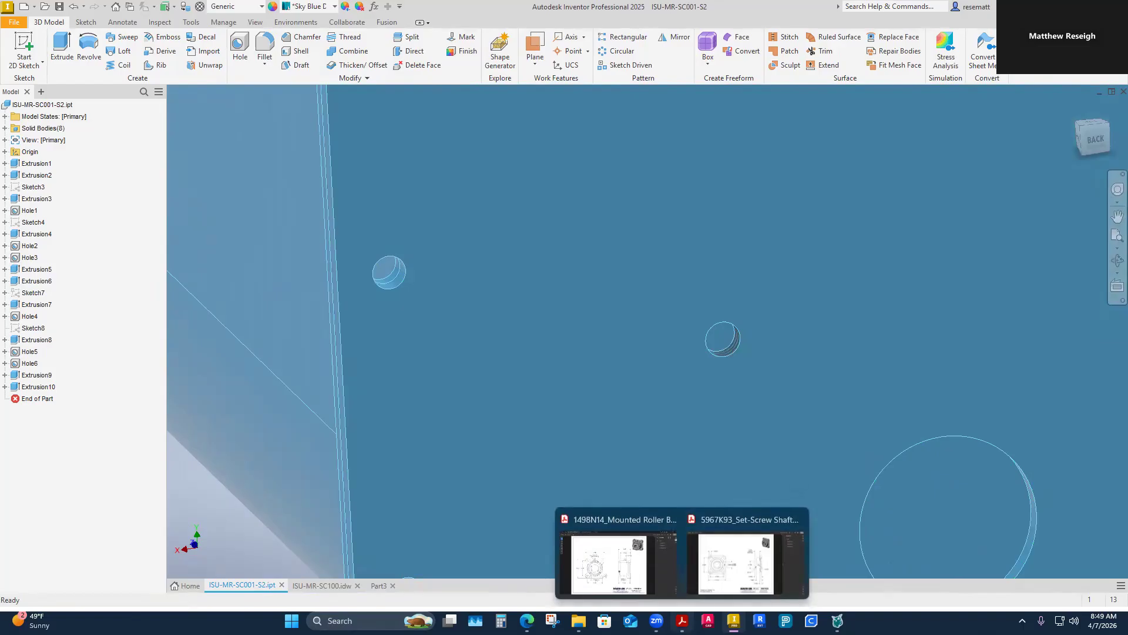
click(617, 547)
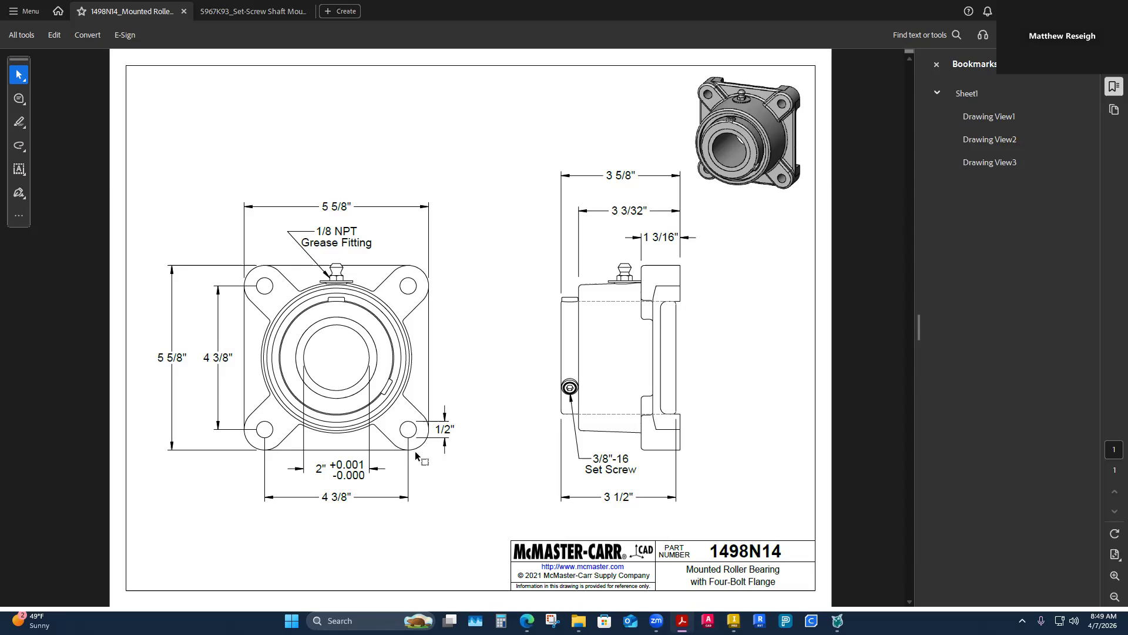
mouse_move(682, 621)
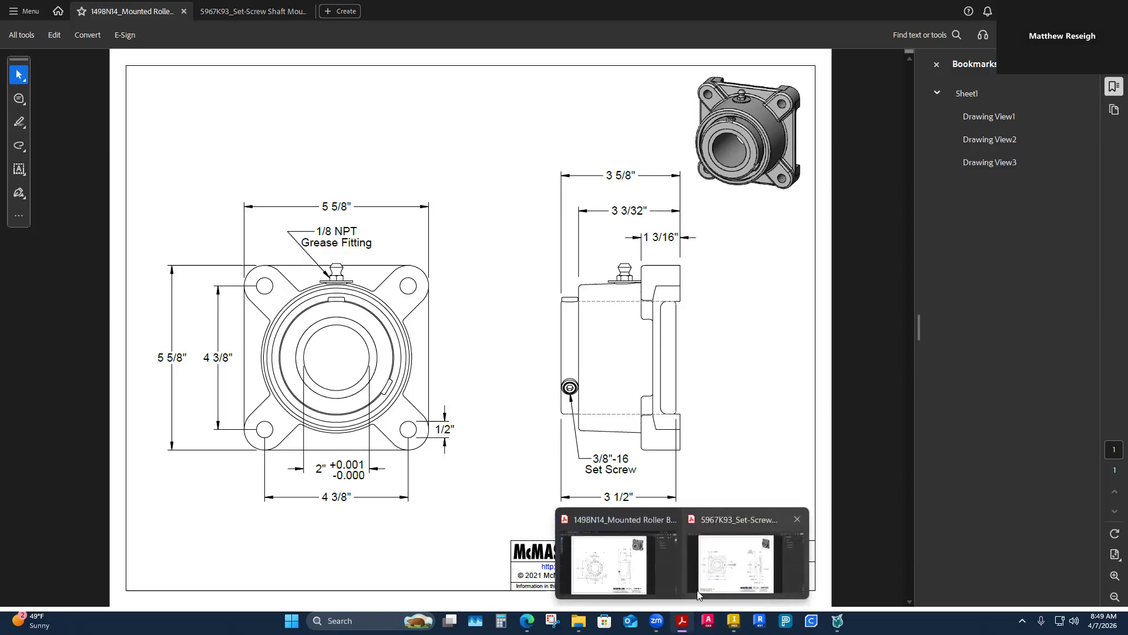
click(750, 585)
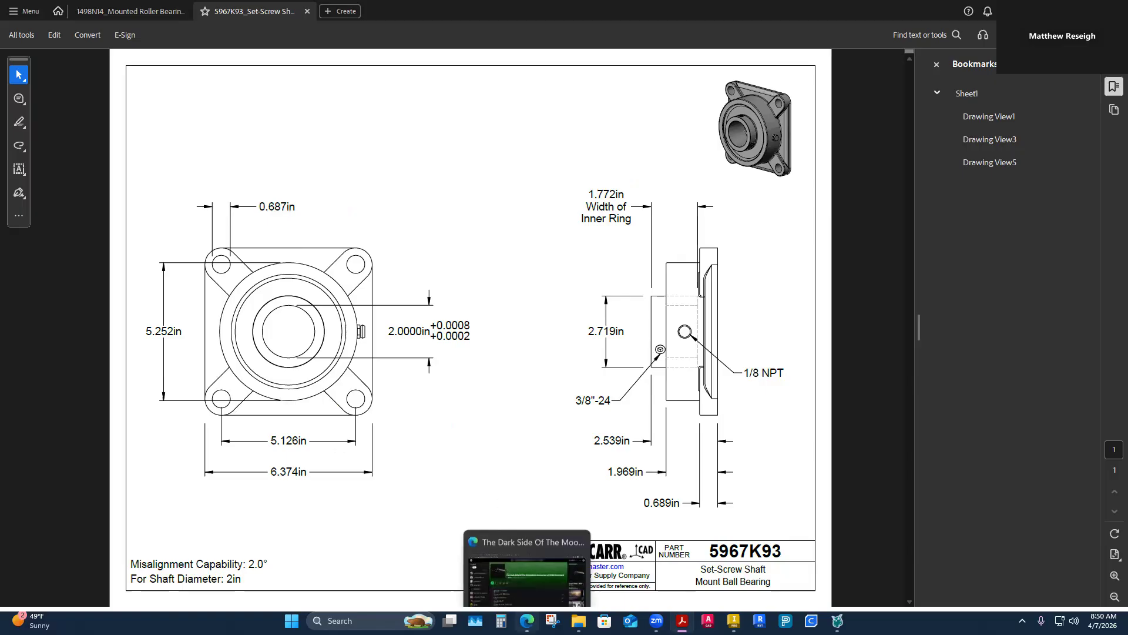
Step: Calculate half the difference between the 0.687 in mounting hole and a 0.5 in bolt
click(501, 621)
text(.687)
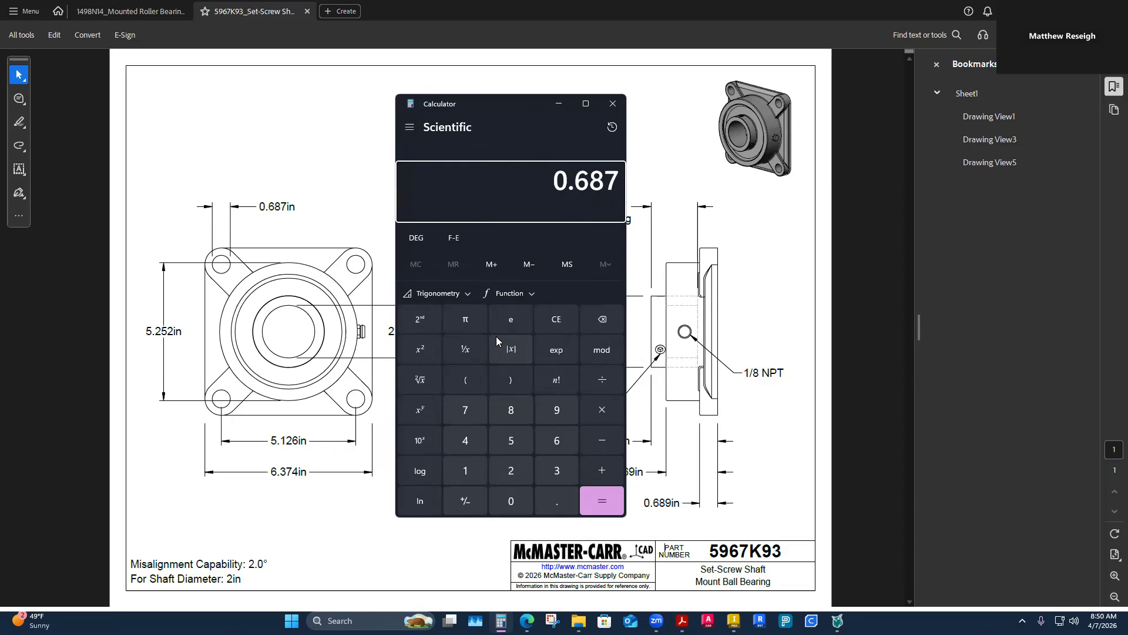
key(minus)
text(.5)
key(Return)
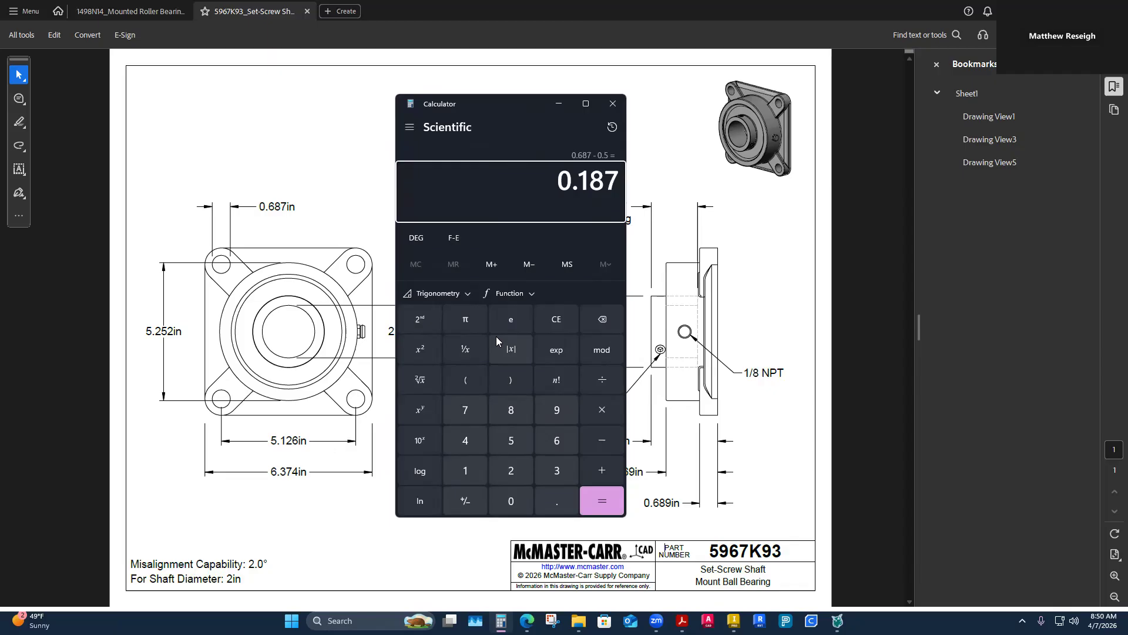
text(/2)
key(Return)
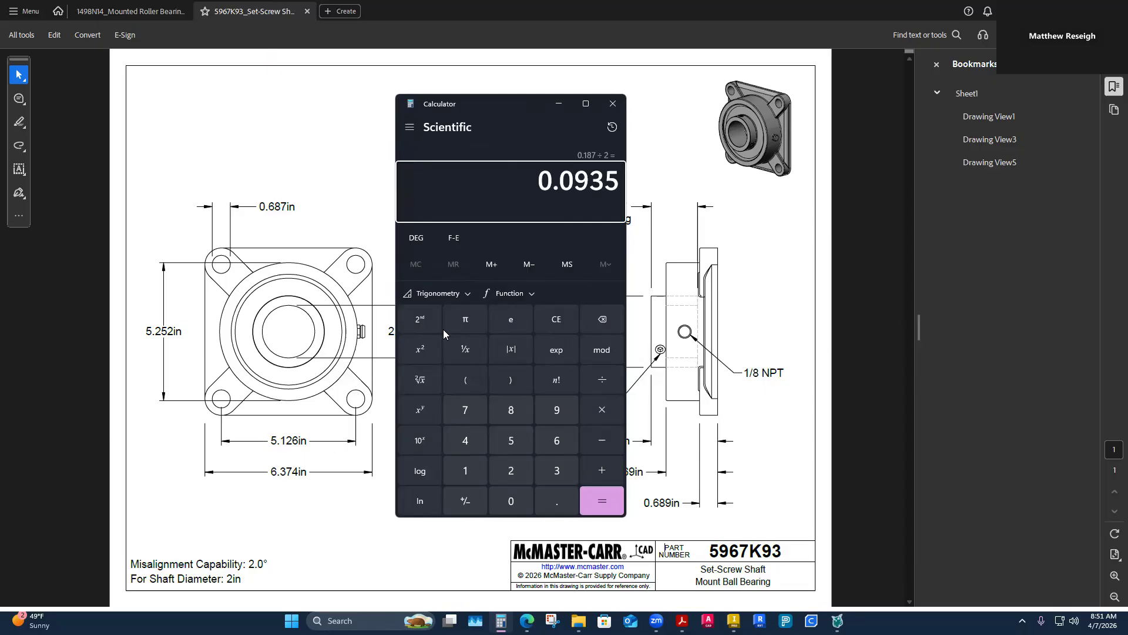
Step: In ISU-MR-SC001-S2, change the four tapped bearing bolt holes to thread size 0.625, designation 5/8-11 UNC
click(312, 520)
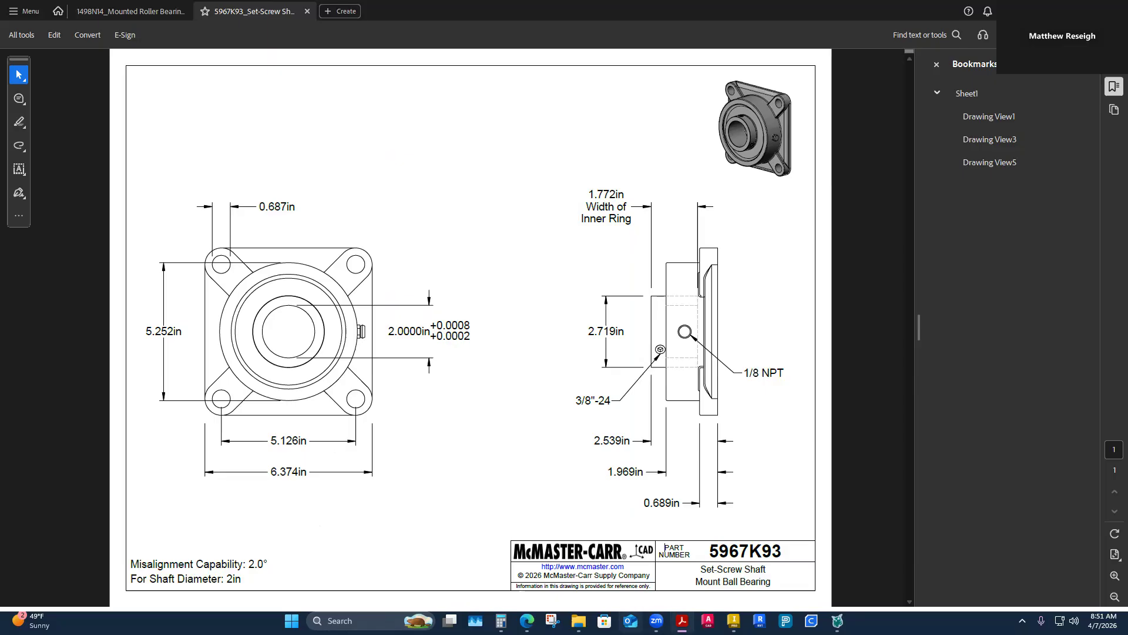
mouse_move(733, 621)
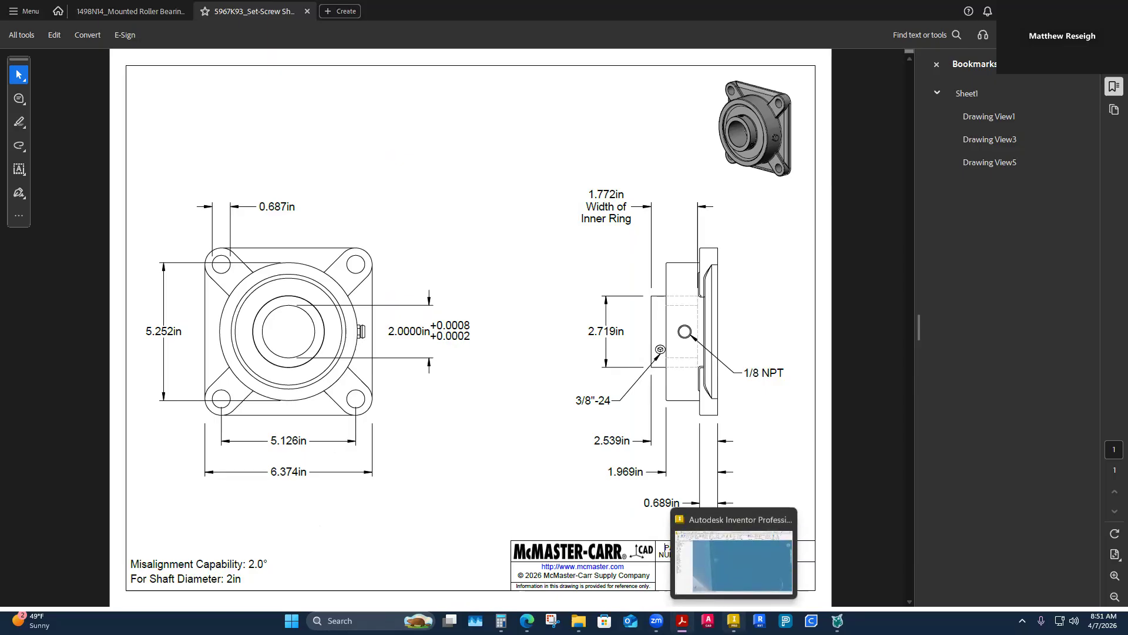
click(733, 621)
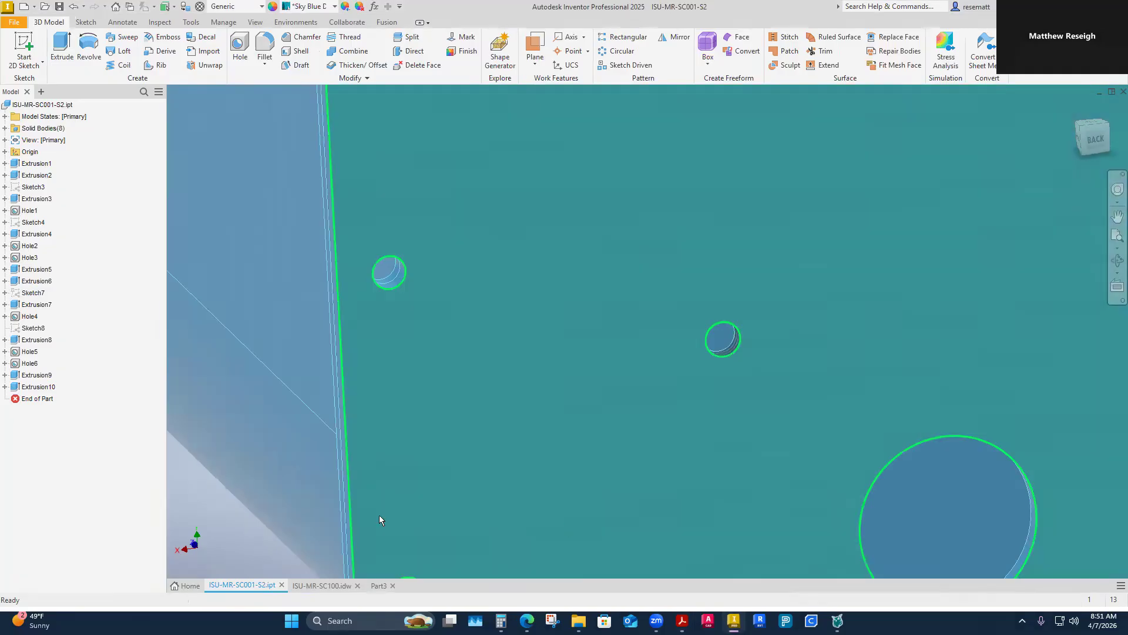
scroll(285, 478, down, 5)
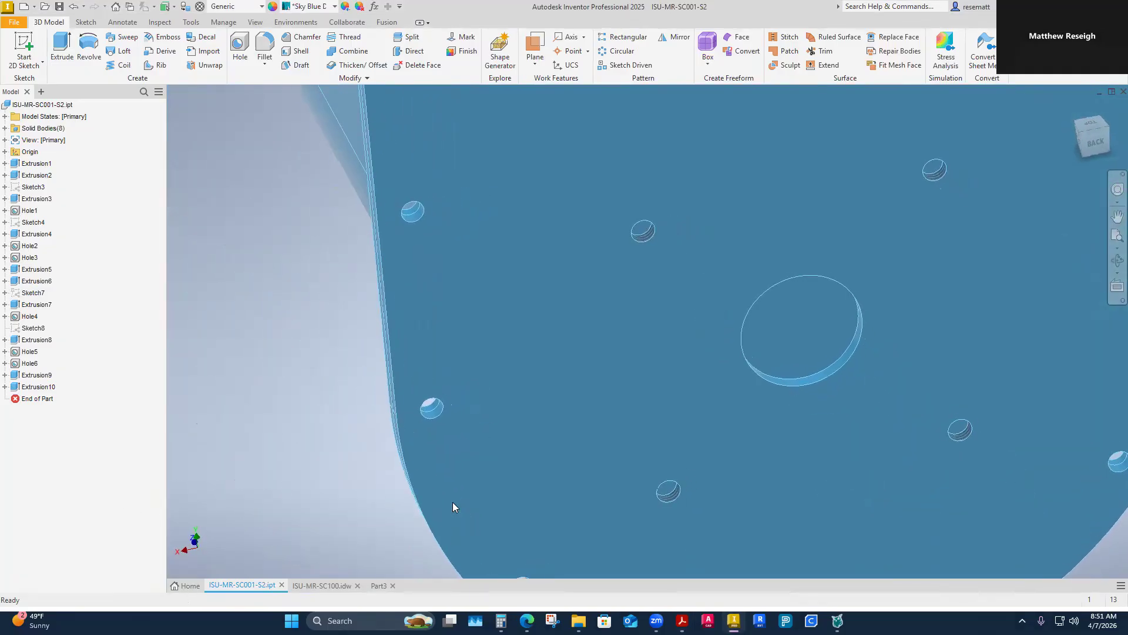
scroll(452, 502, down, 2)
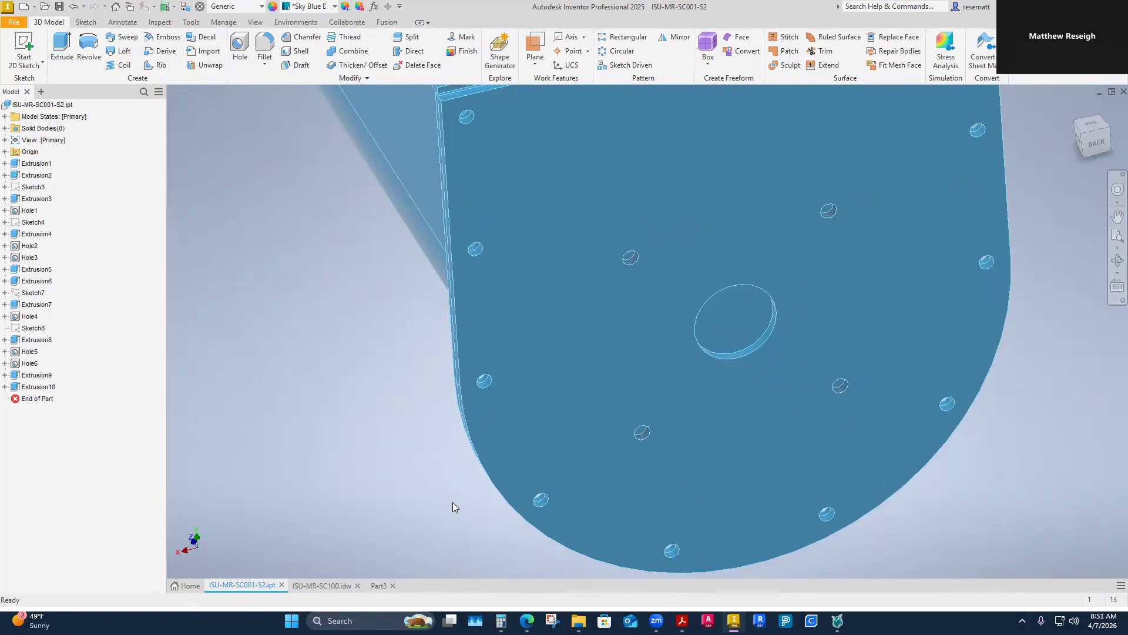
click(30, 365)
right_click(30, 365)
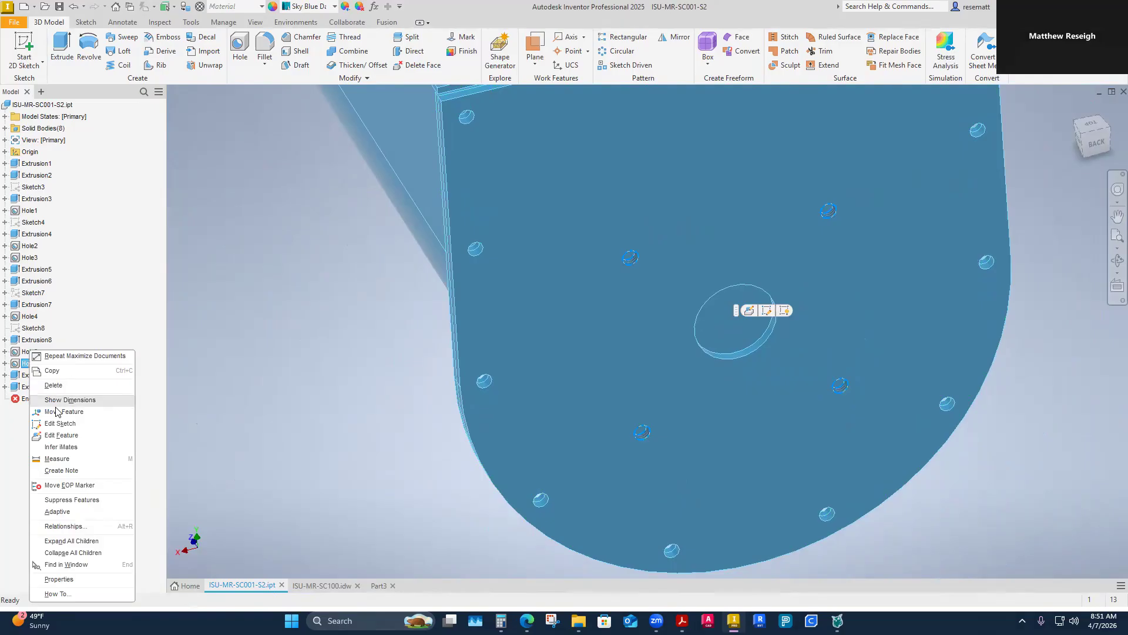
click(61, 436)
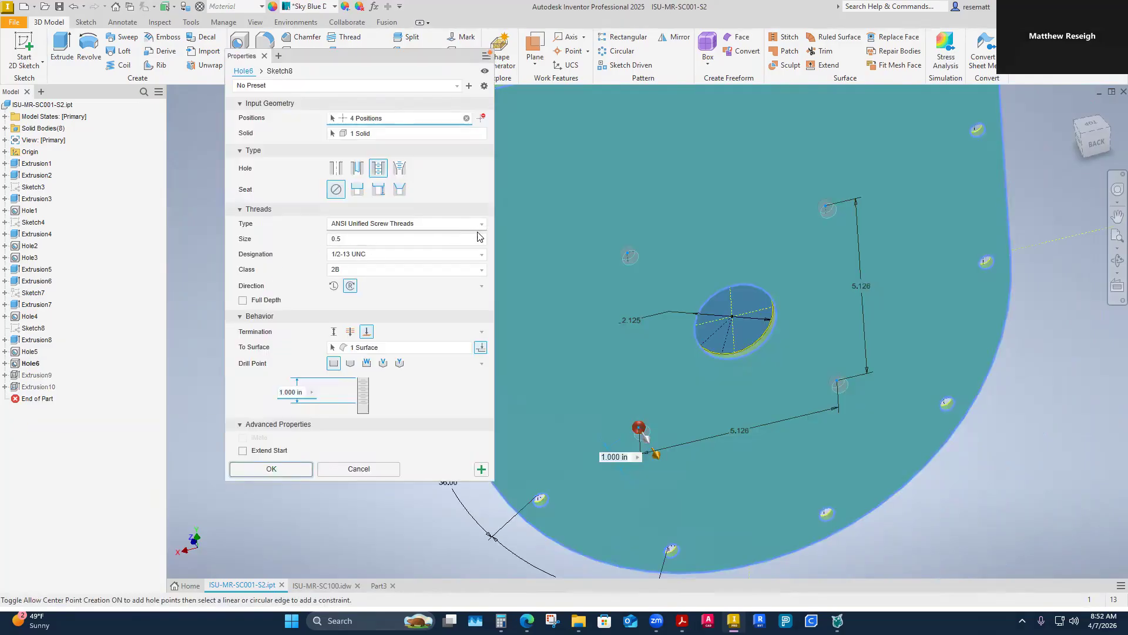
click(479, 238)
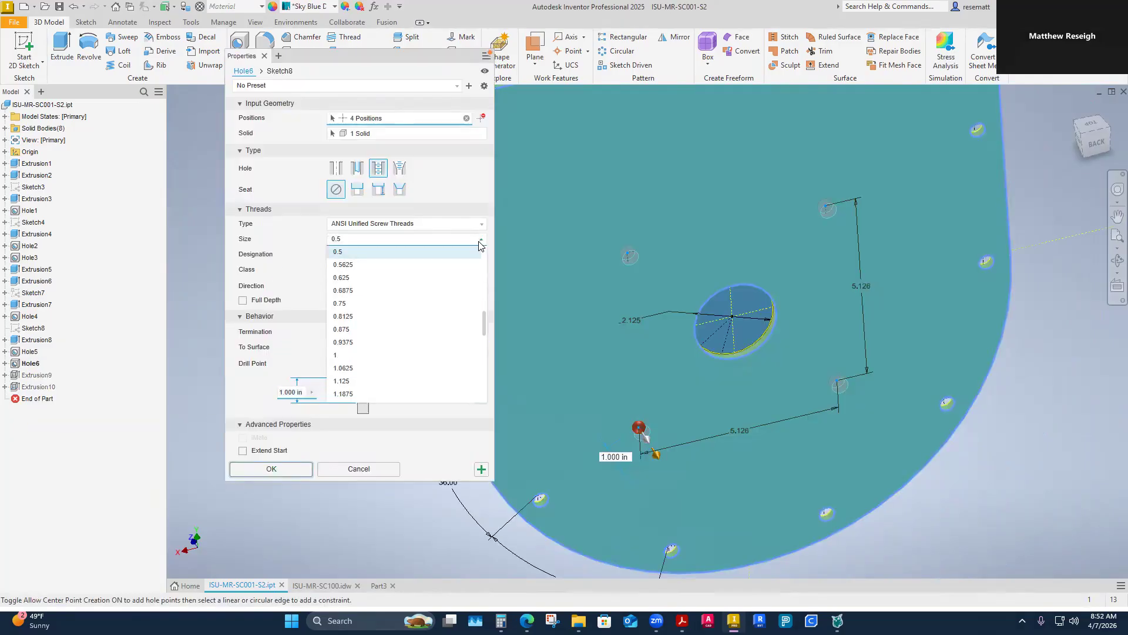
click(342, 279)
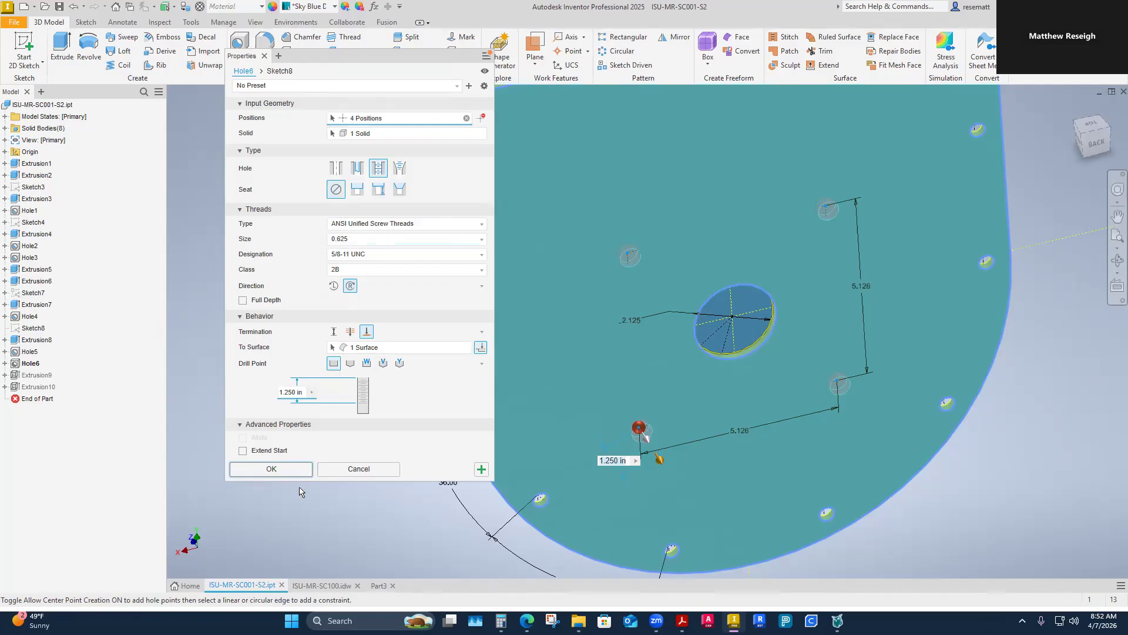
click(271, 468)
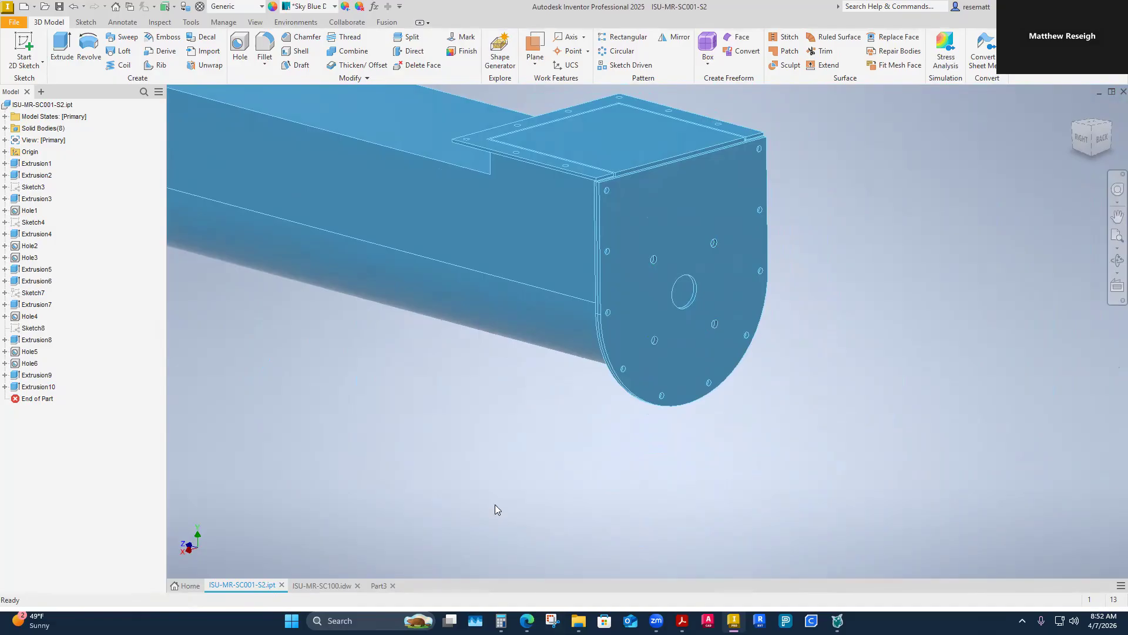
Step: Recheck the thread size options of the bearing bolt hole feature and keep 0.625 with 5/8-11 UNC
right_click(31, 363)
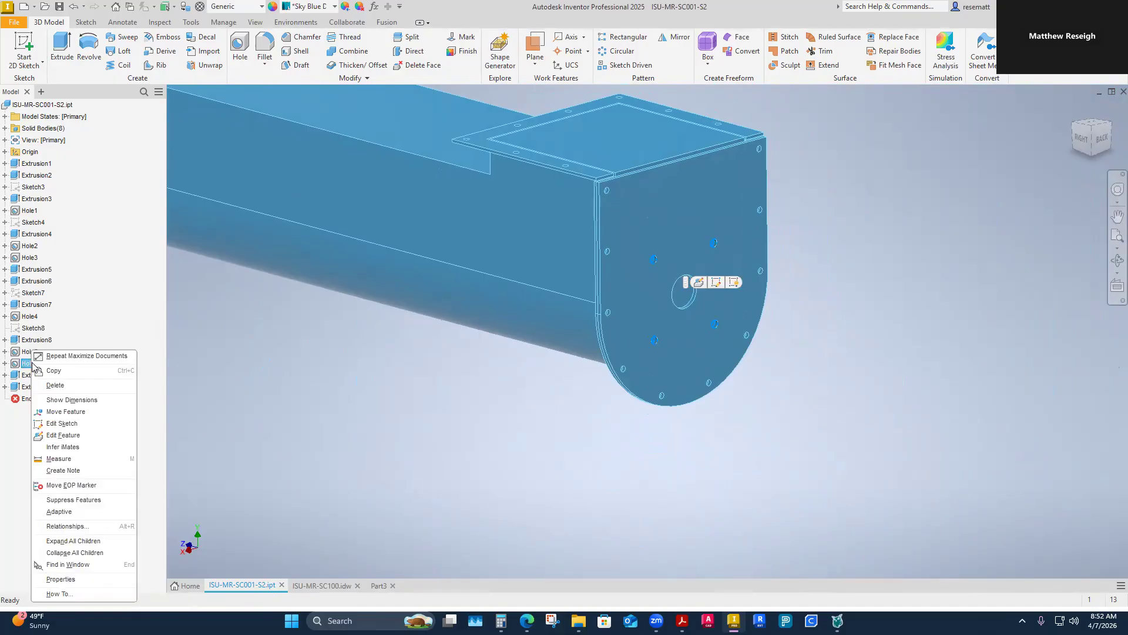
click(65, 436)
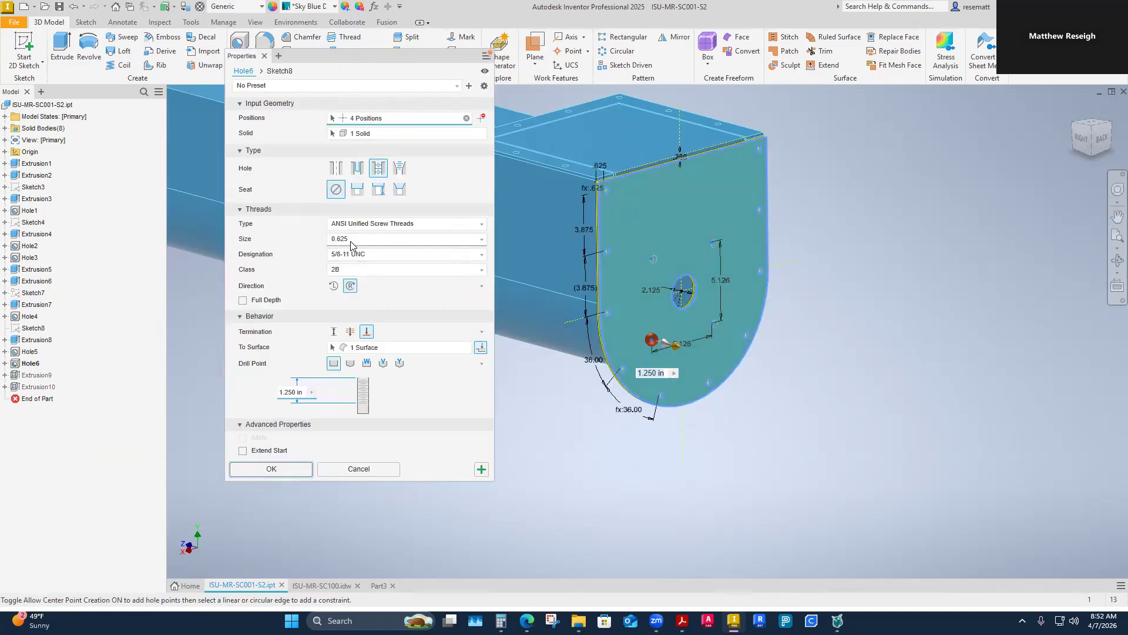
click(481, 239)
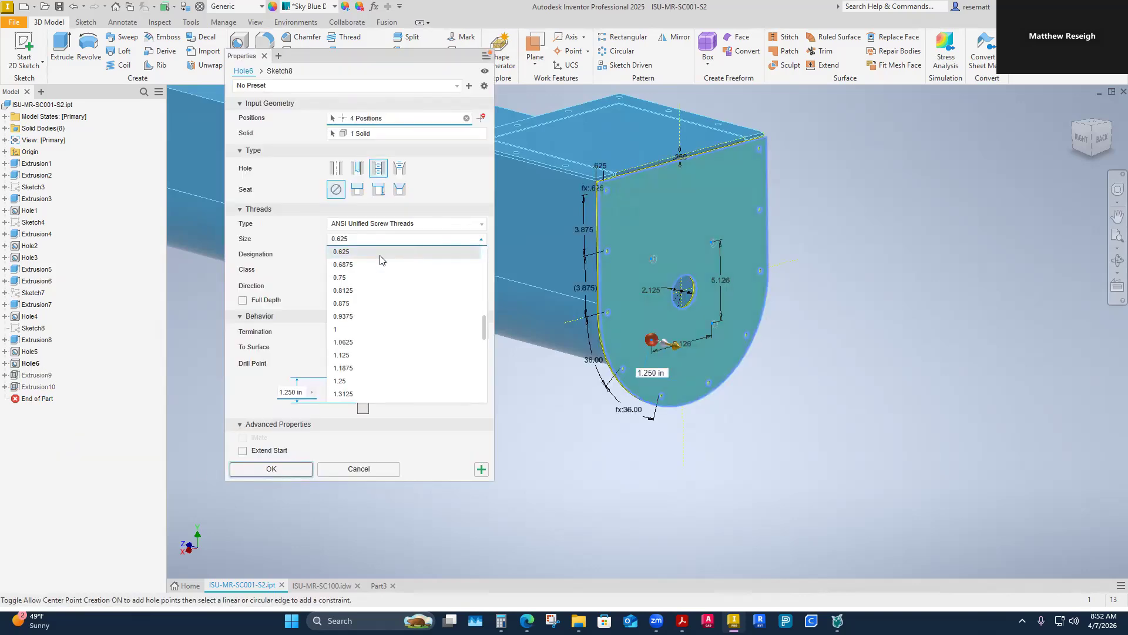
click(341, 257)
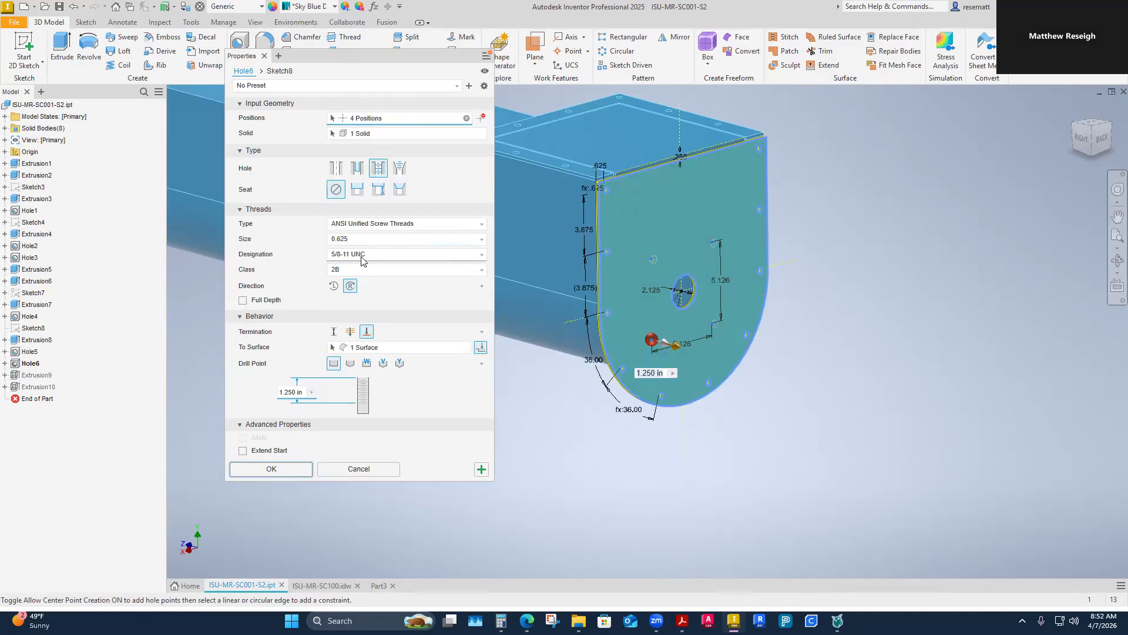
click(302, 468)
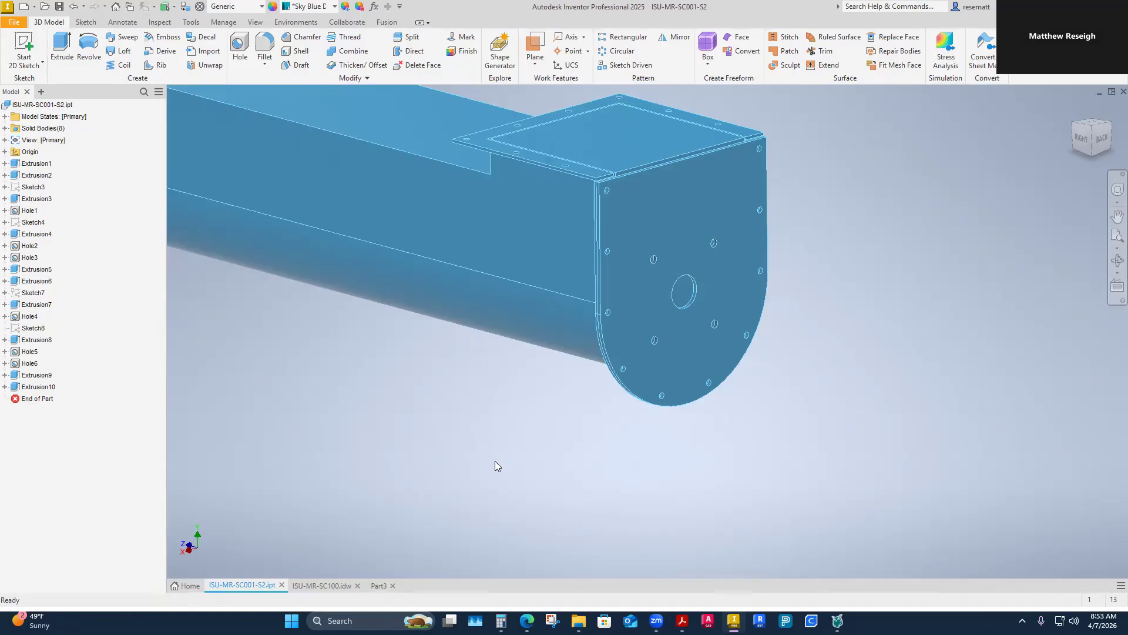
Step: Inspect the rectangular end plate at the conveyor's opposite end, and check the first sheet of the ISU-MR-SC100 drawing
key(F6)
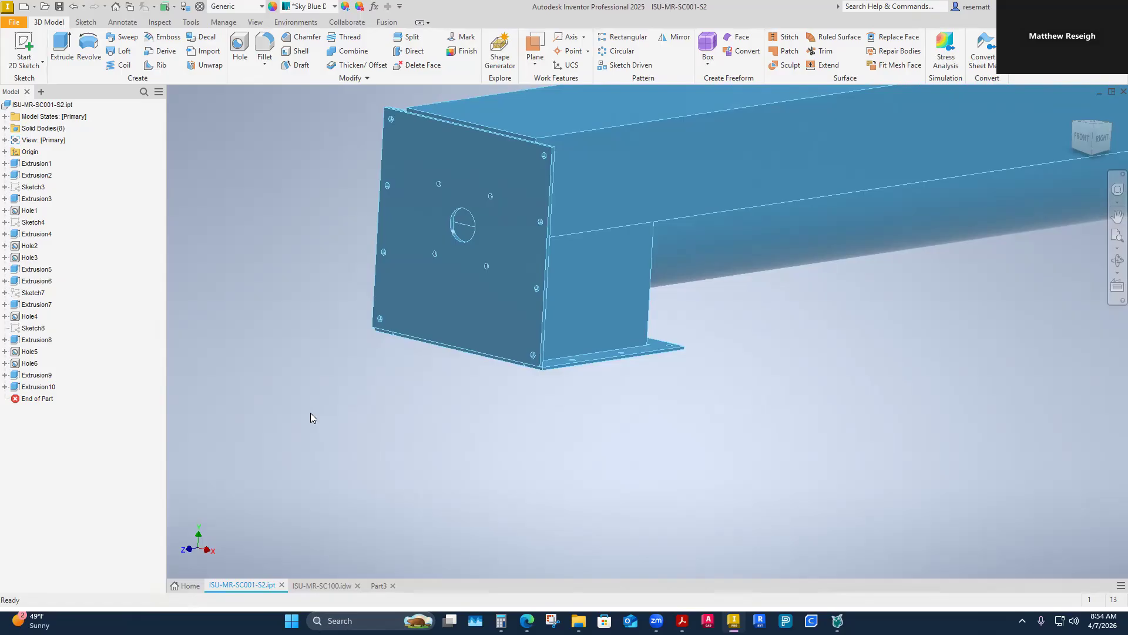
shift+middle_drag(310, 412, 393, 544)
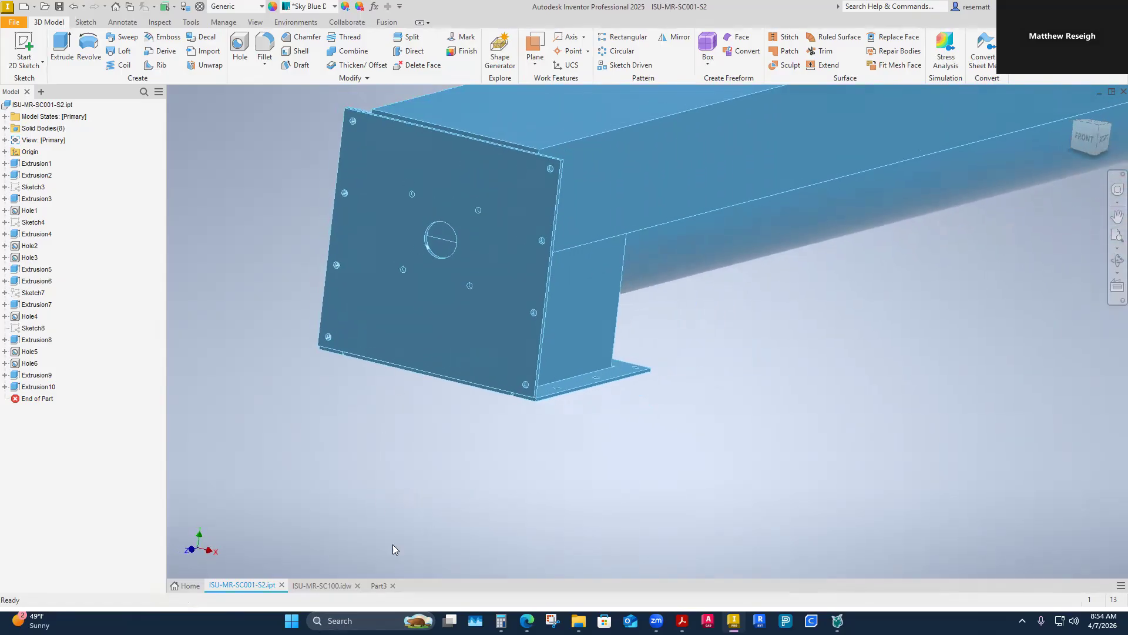
click(316, 585)
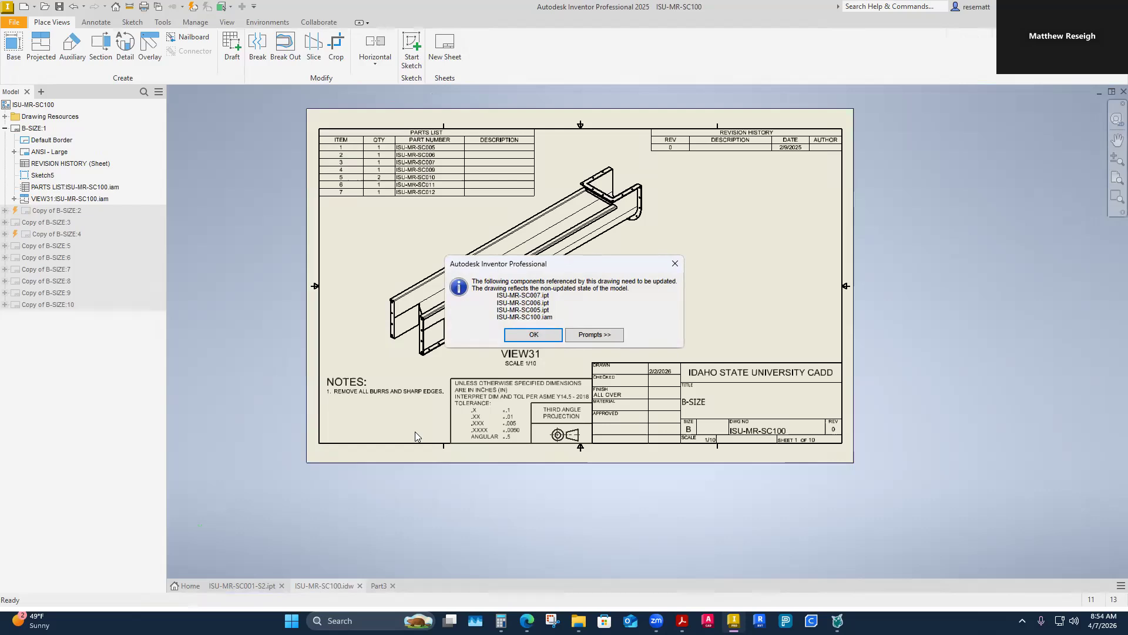
click(533, 333)
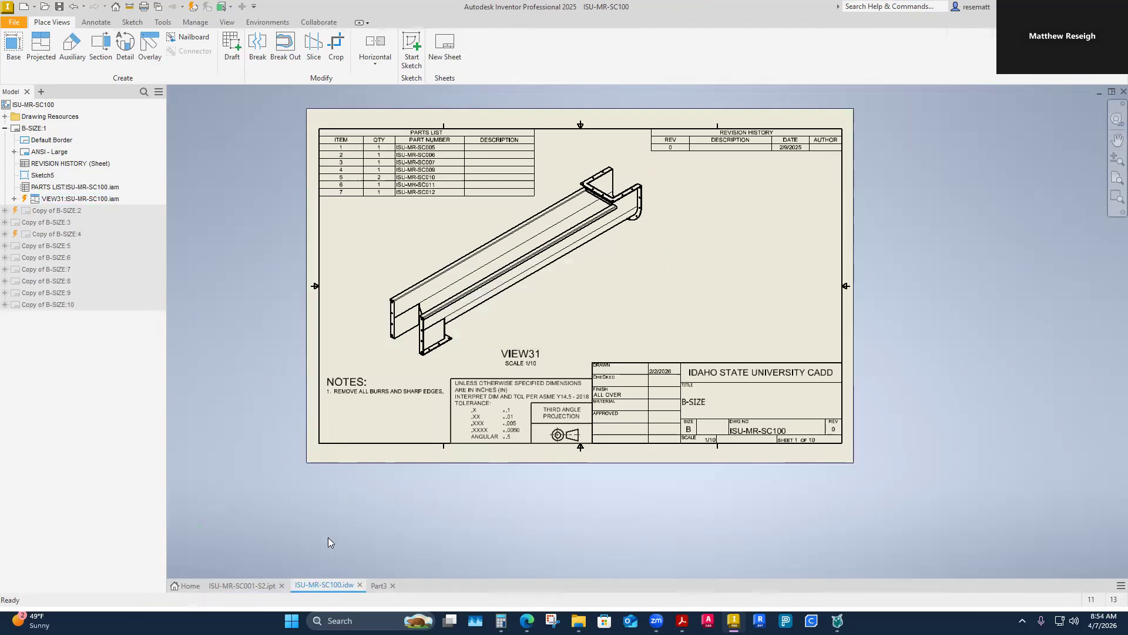
Step: Switch to Part3 and bring both ends of the derived conveyor into view
click(378, 584)
scroll(448, 471, down, 3)
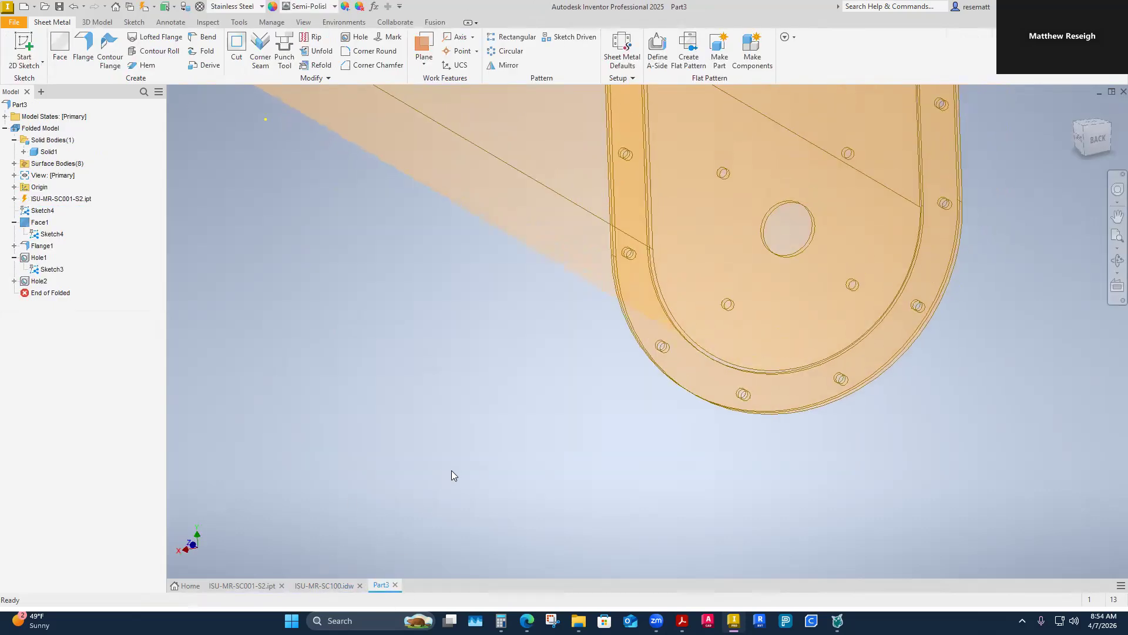
scroll(267, 250, down, 2)
middle_drag(266, 249, 344, 337)
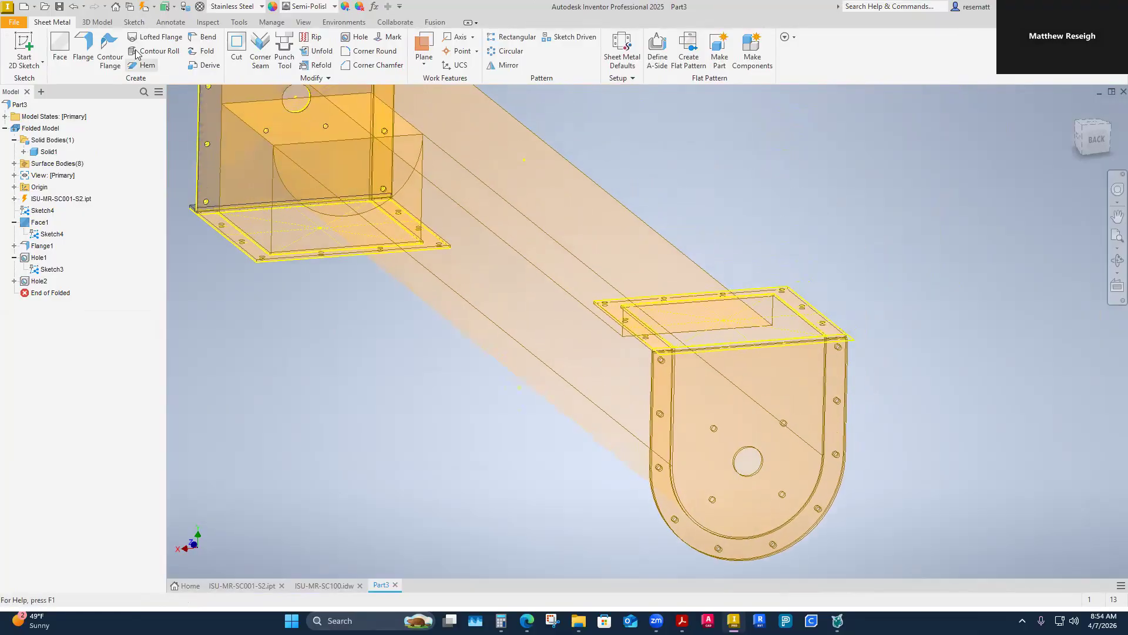
Step: Update the derived part and examine the bearing bolt holes on the rounded end plate
click(144, 7)
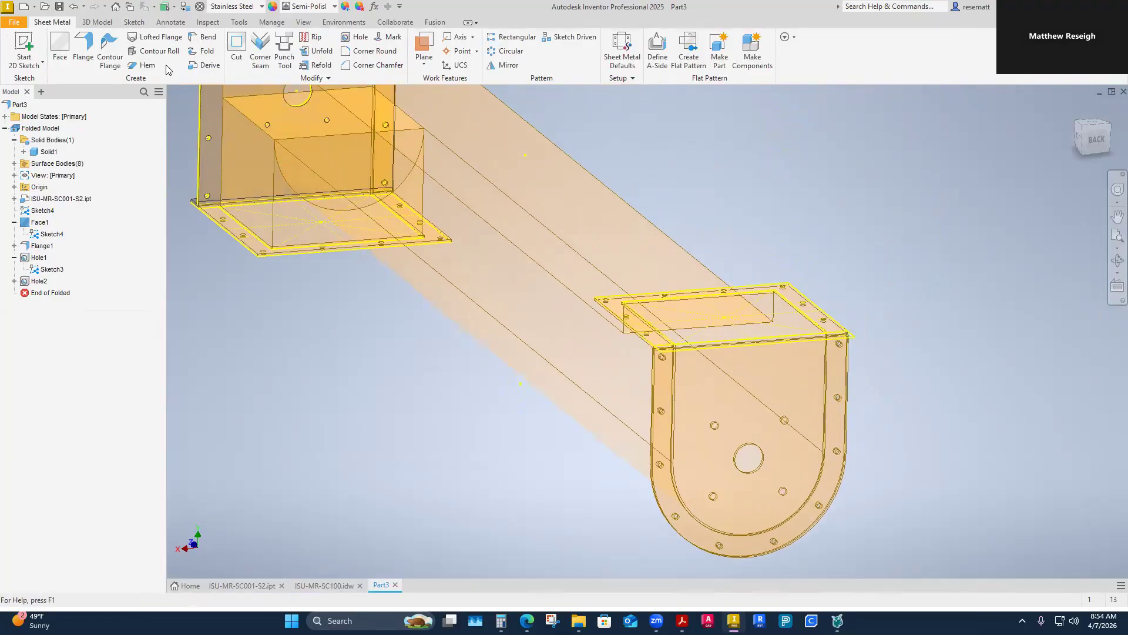
scroll(758, 499, up, 3)
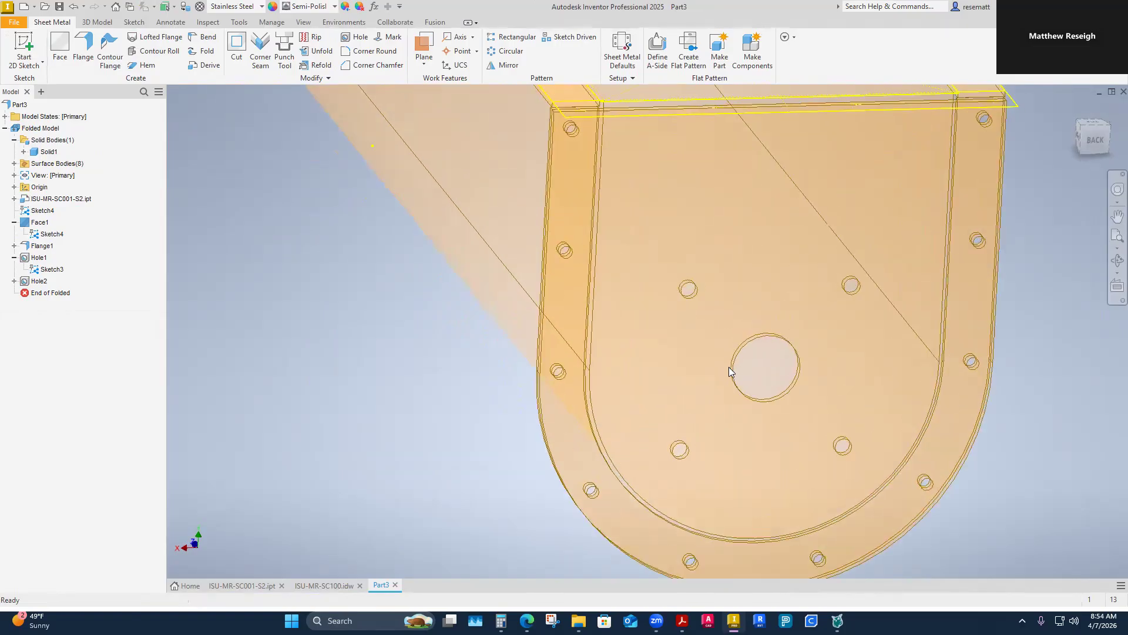
scroll(729, 367, up, 3)
shift+middle_drag(729, 367, 572, 348)
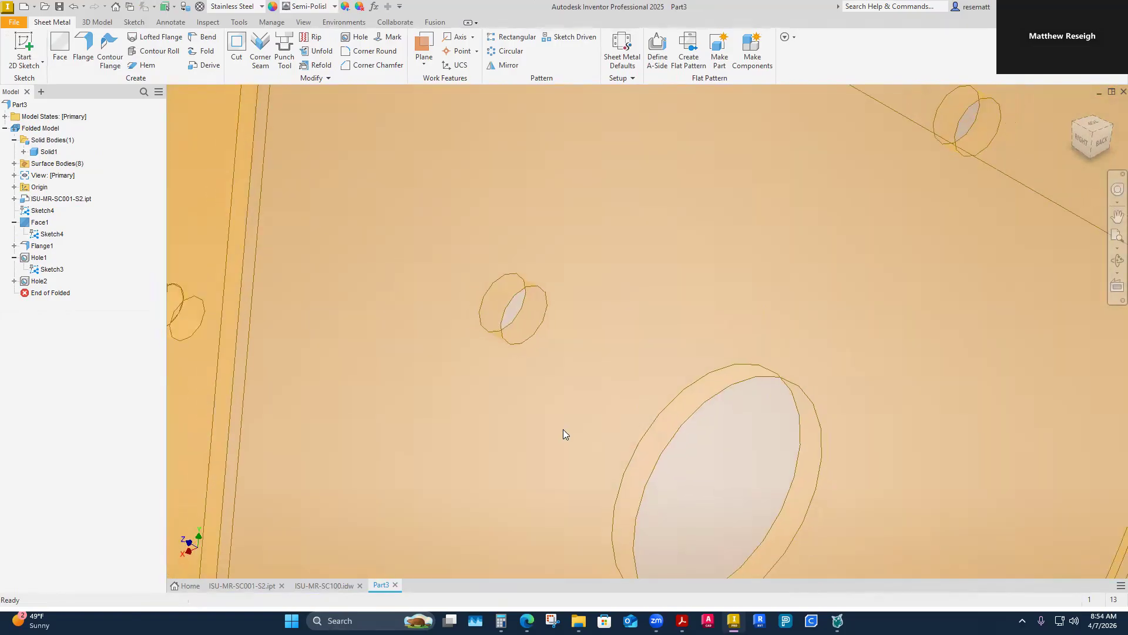
shift+middle_drag(563, 429, 614, 473)
scroll(614, 473, down, 6)
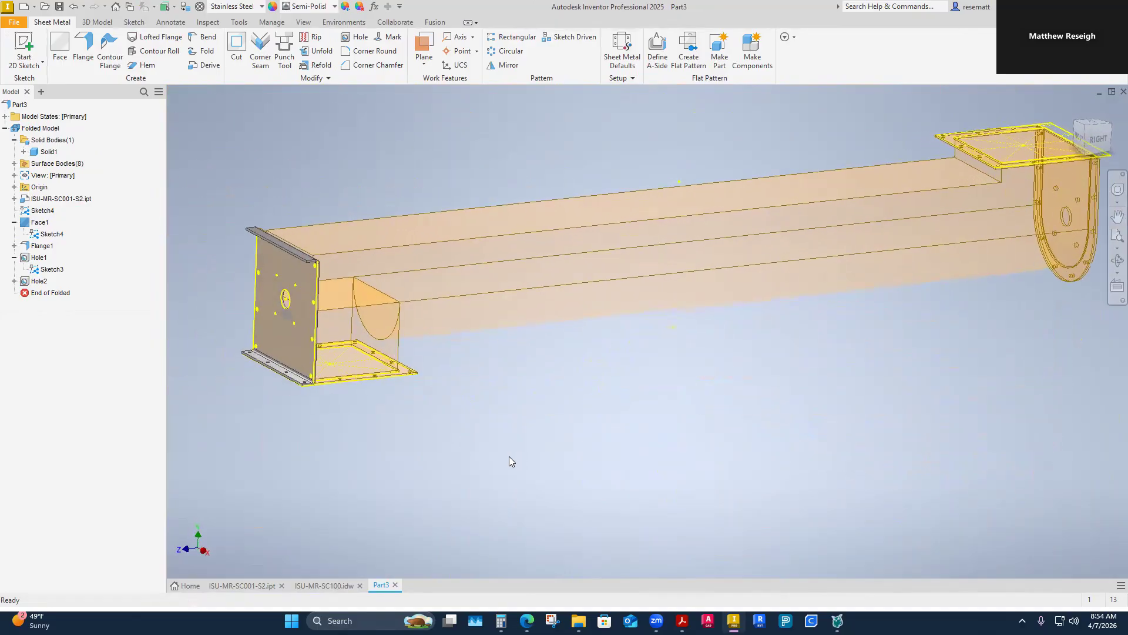
Step: Save the part as ISU-MR-SC013 in the Parts folder, saving the edited source part along with it
mouse_move(579, 621)
double_click(502, 202)
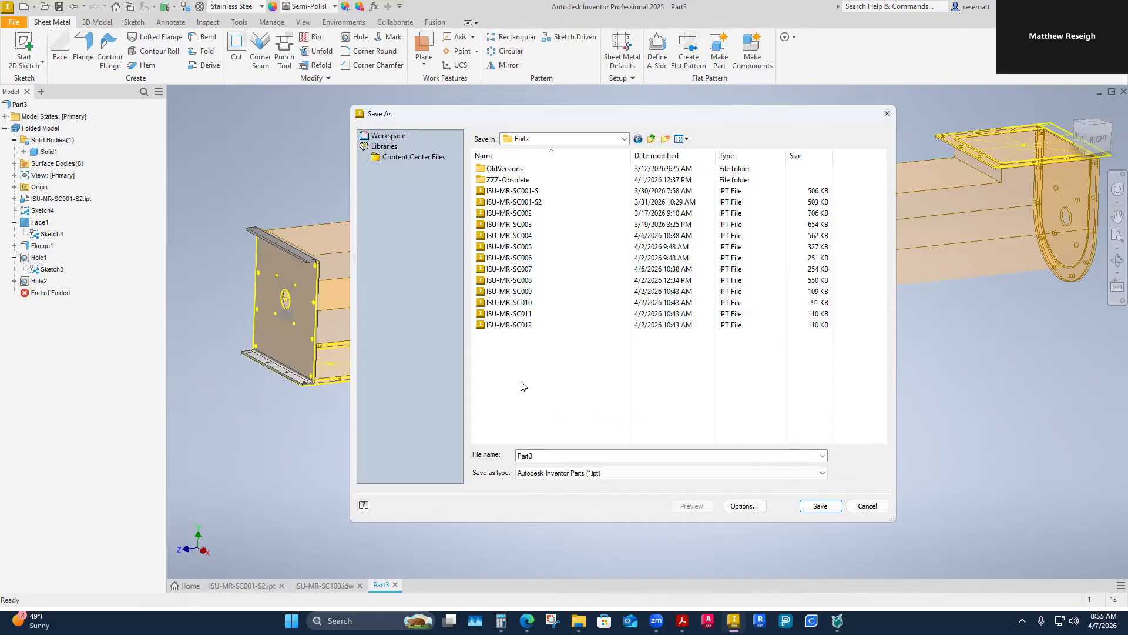
click(520, 328)
click(562, 453)
click(563, 454)
key(BackSpace)
text(3)
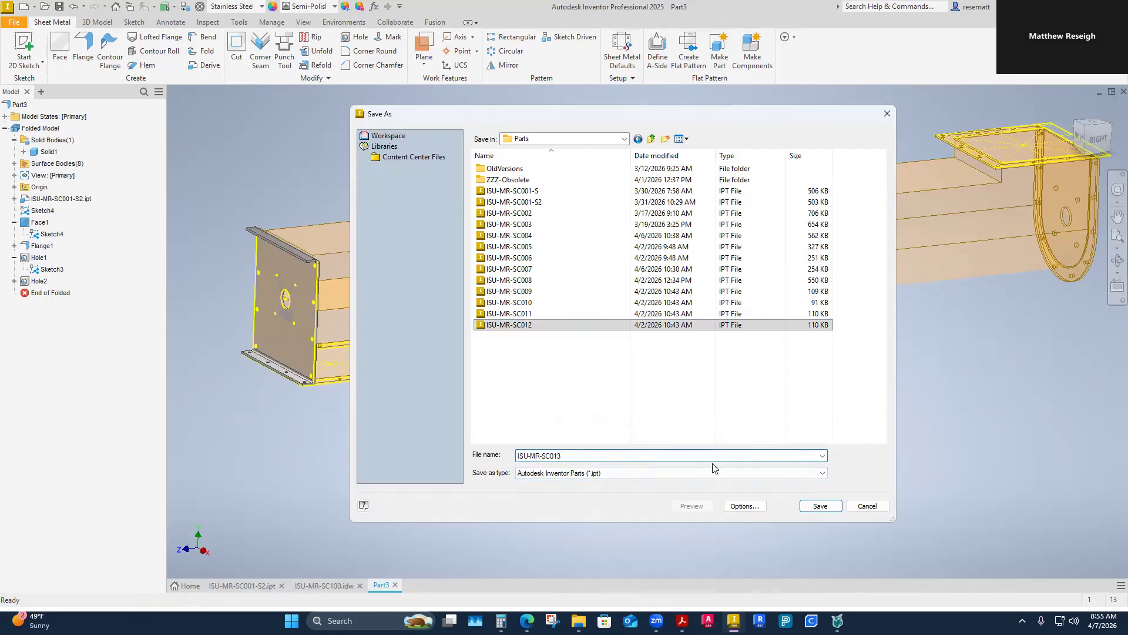
click(821, 506)
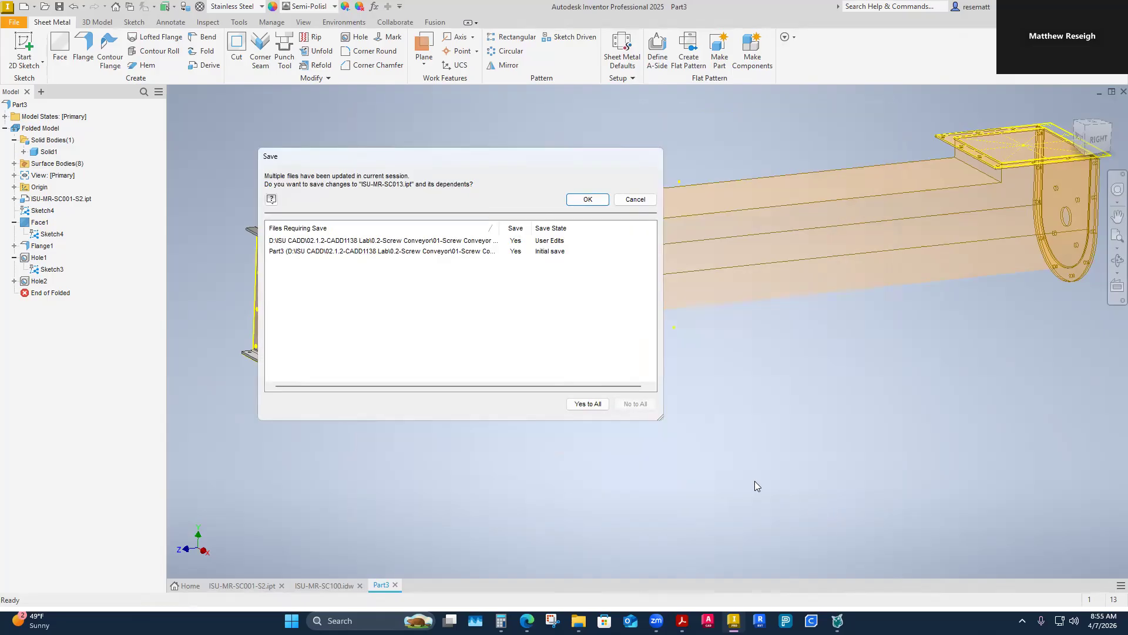
click(596, 202)
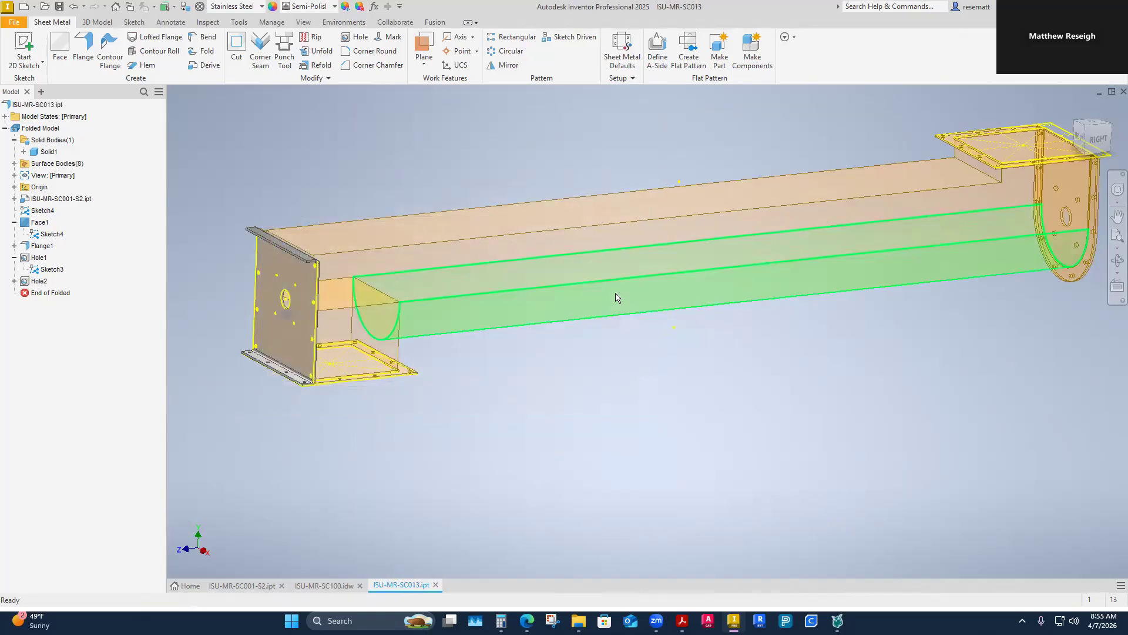
Step: Hide Sketch3 under Hole1 and Sketch4 under Face1
shift+middle_drag(658, 453, 118, 370)
right_click(52, 269)
click(83, 382)
mouse_move(268, 408)
shift+middle_down()
mouse_move(432, 419)
mouse_move(211, 318)
shift+middle_up()
click(51, 234)
right_click(47, 238)
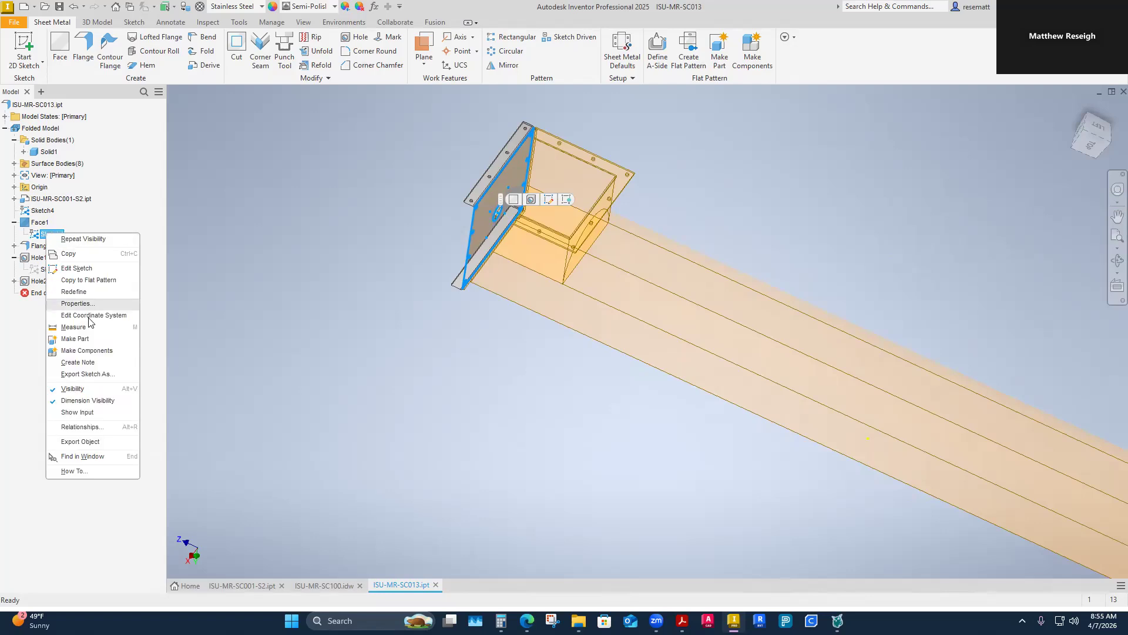
click(59, 393)
Step: Start a new sketch on the outer face of the rounded end plate at the conveyor's opposite end
scroll(347, 352, down, 4)
shift+middle_drag(370, 355, 617, 426)
scroll(597, 393, up, 3)
scroll(639, 436, up, 5)
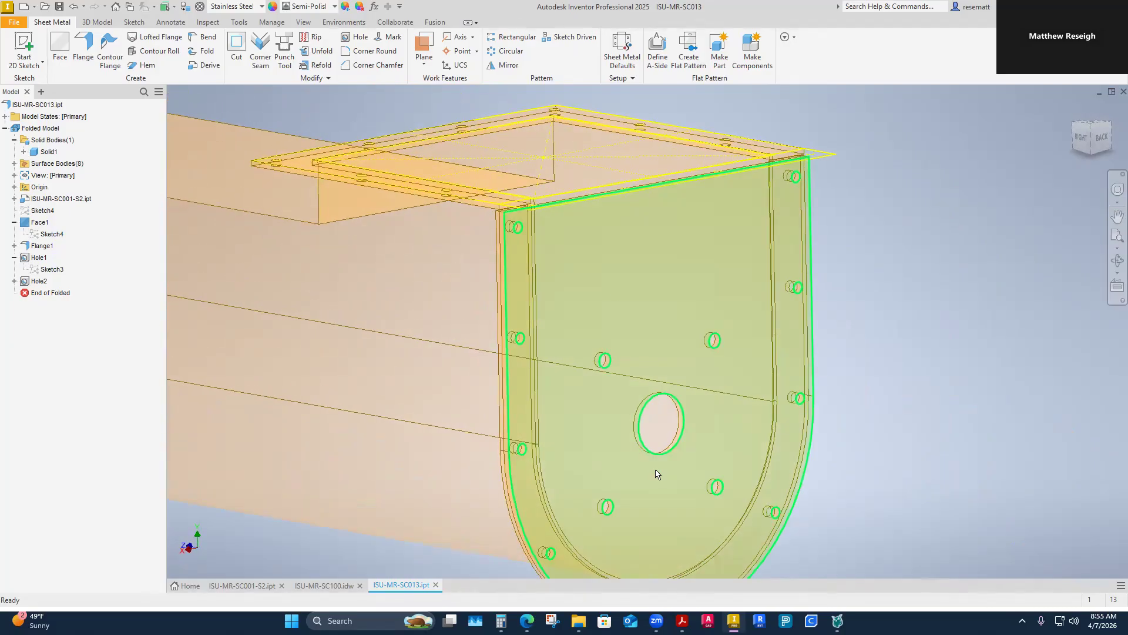
scroll(656, 474, down, 2)
shift+middle_drag(917, 288, 938, 288)
click(62, 46)
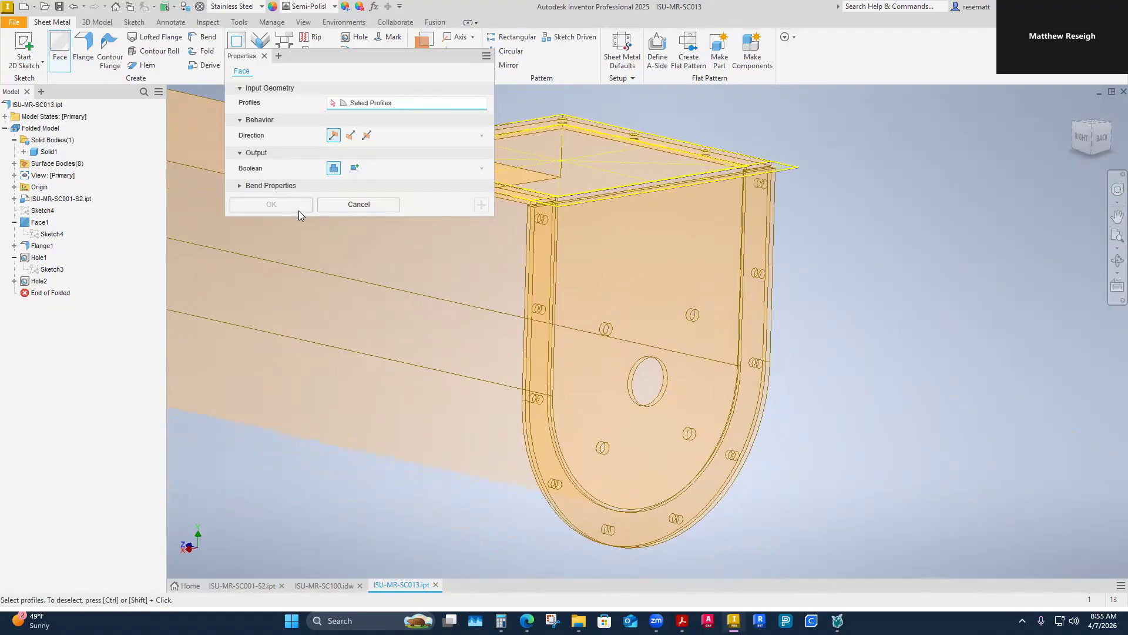
click(353, 208)
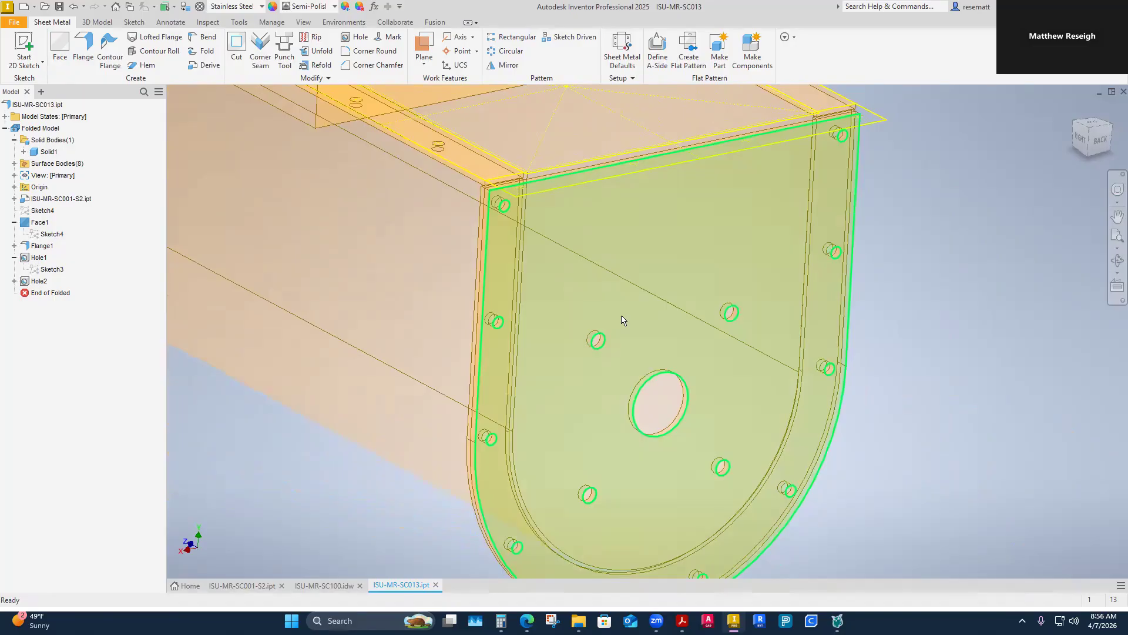
right_click(685, 269)
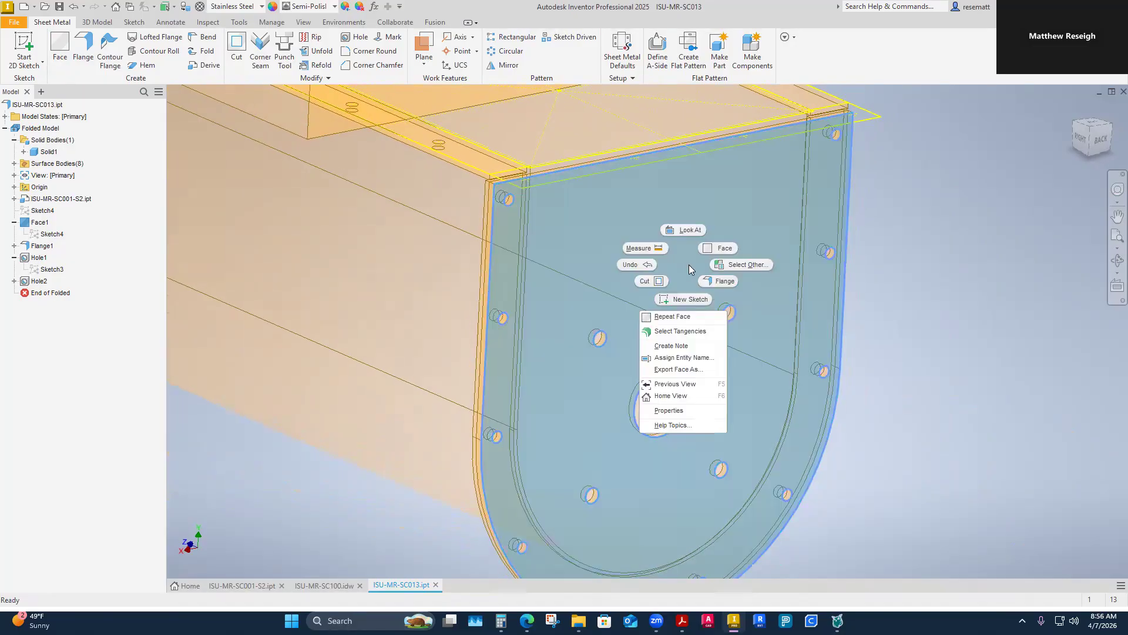
click(691, 301)
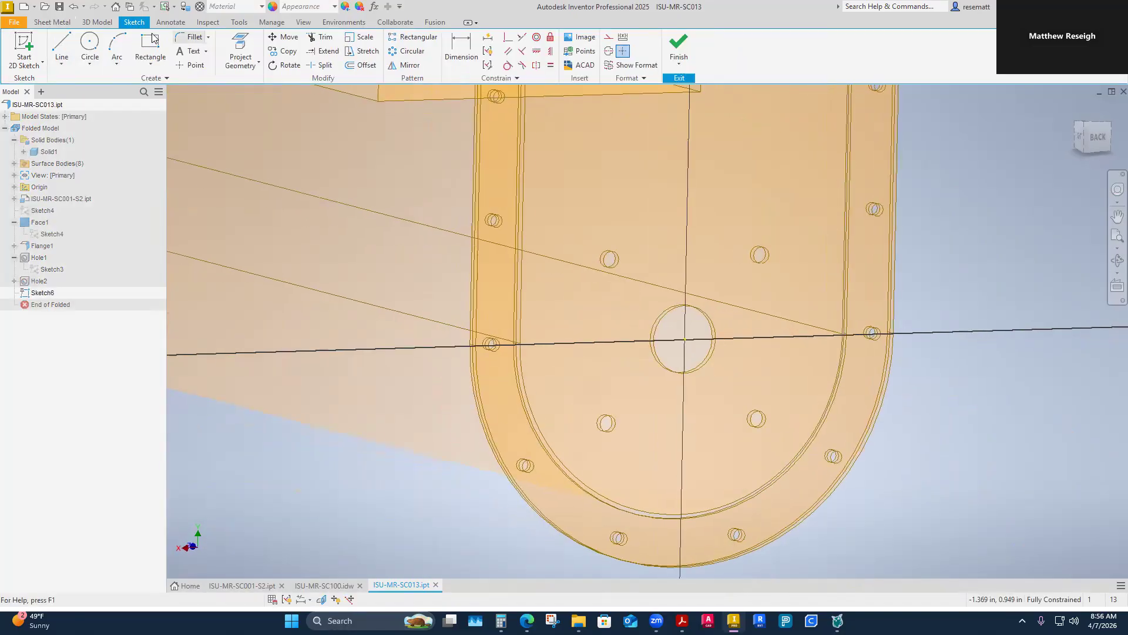
Step: Project the straight side edges and the rounded edge of the end plate's outer outline into the sketch
click(235, 64)
click(269, 87)
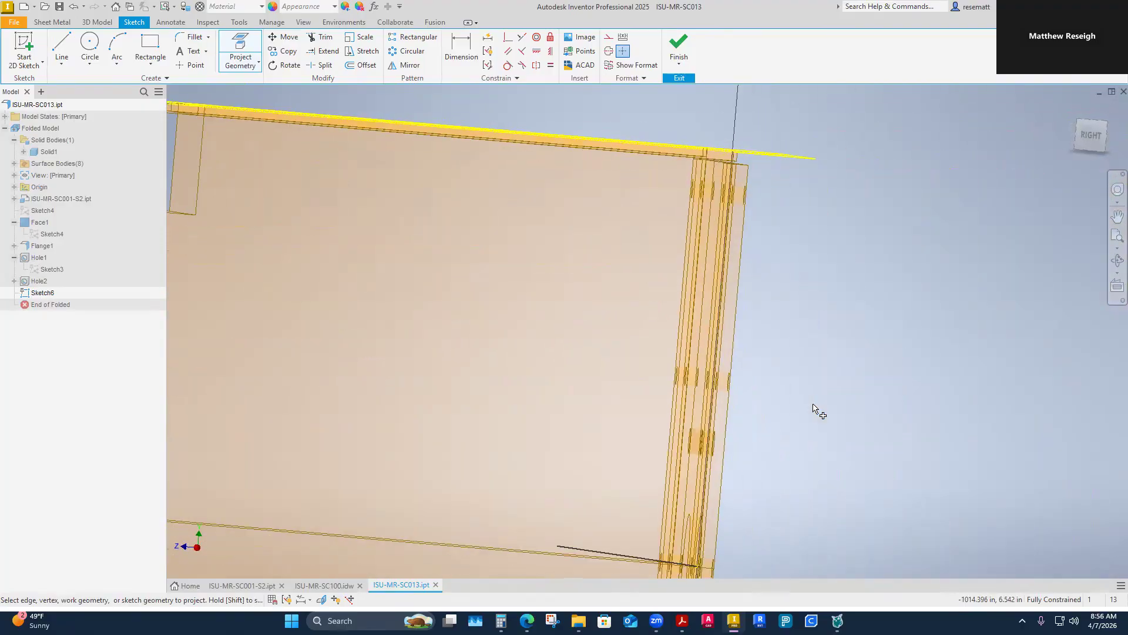
click(247, 64)
click(269, 93)
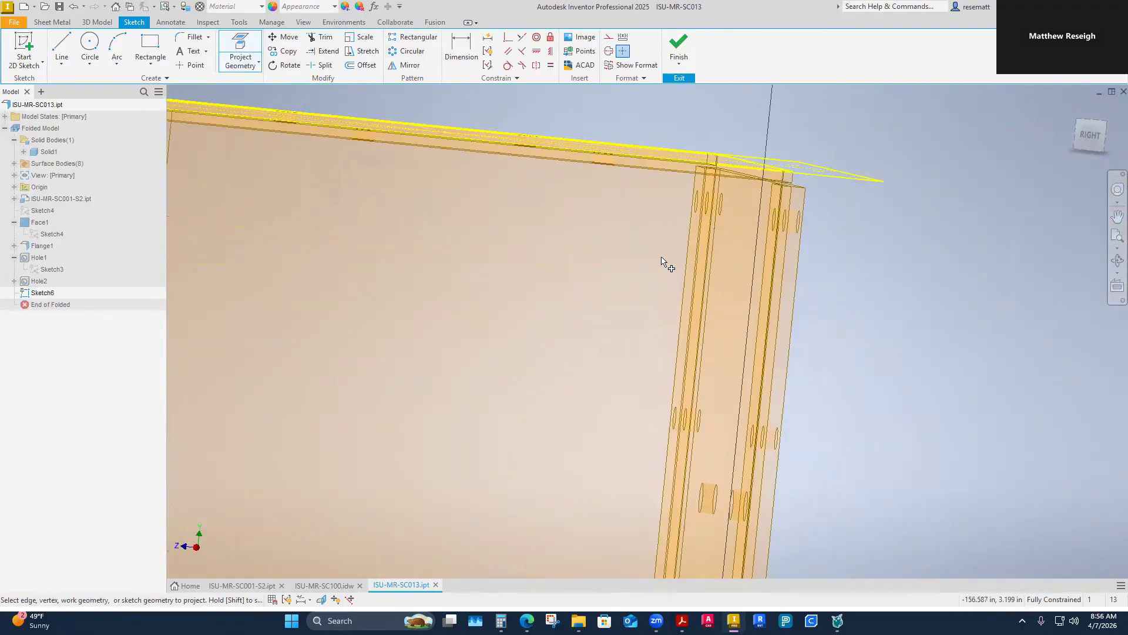
click(768, 277)
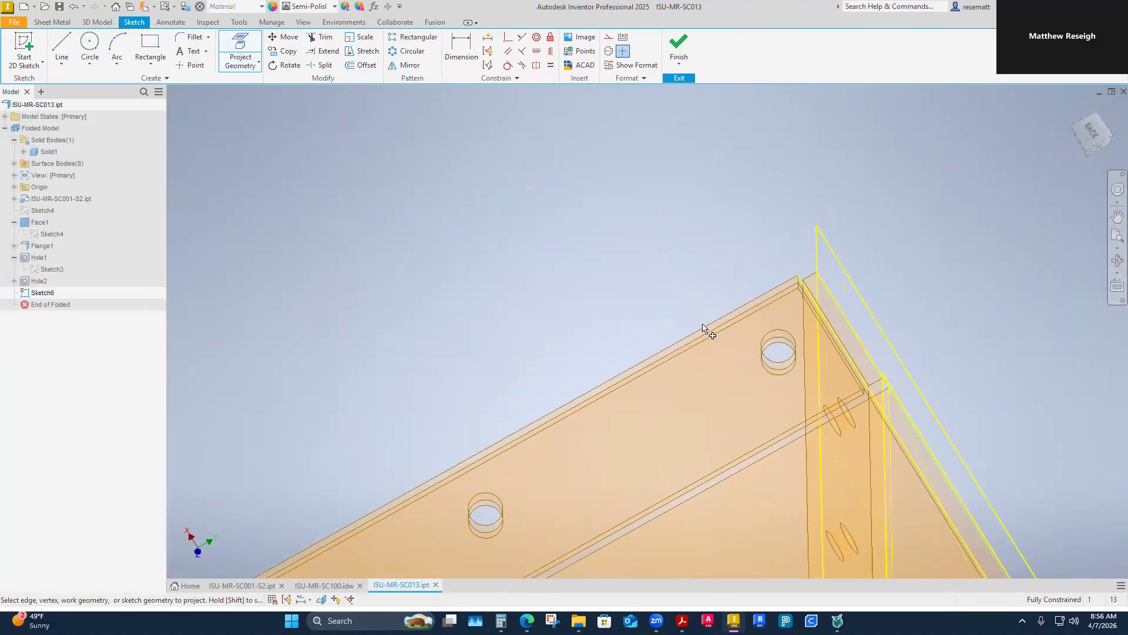
click(705, 329)
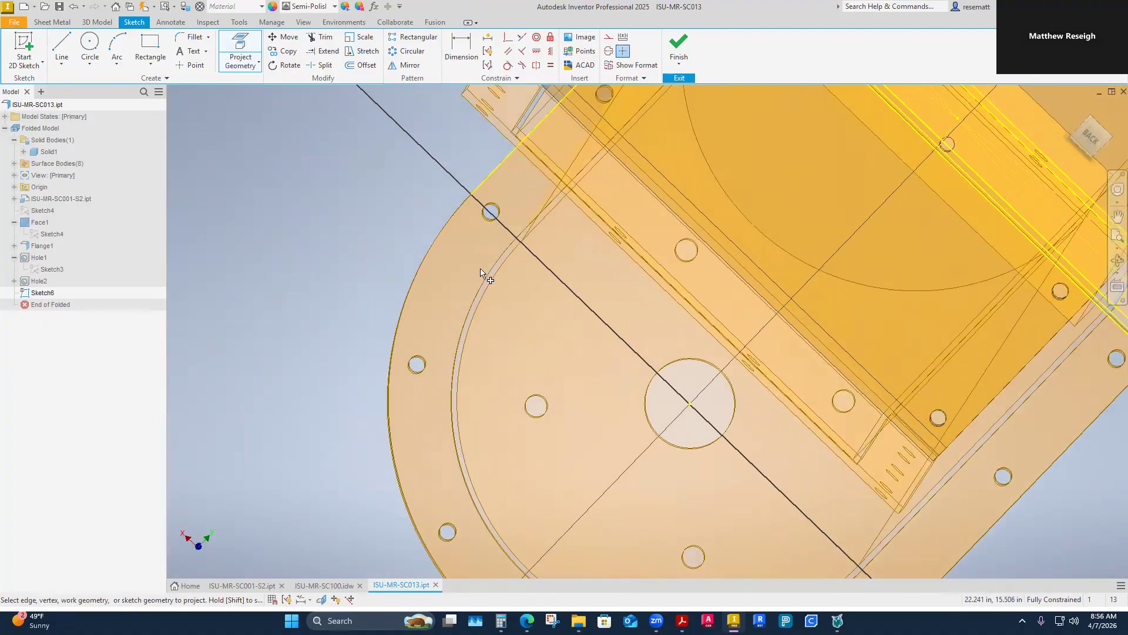
click(612, 295)
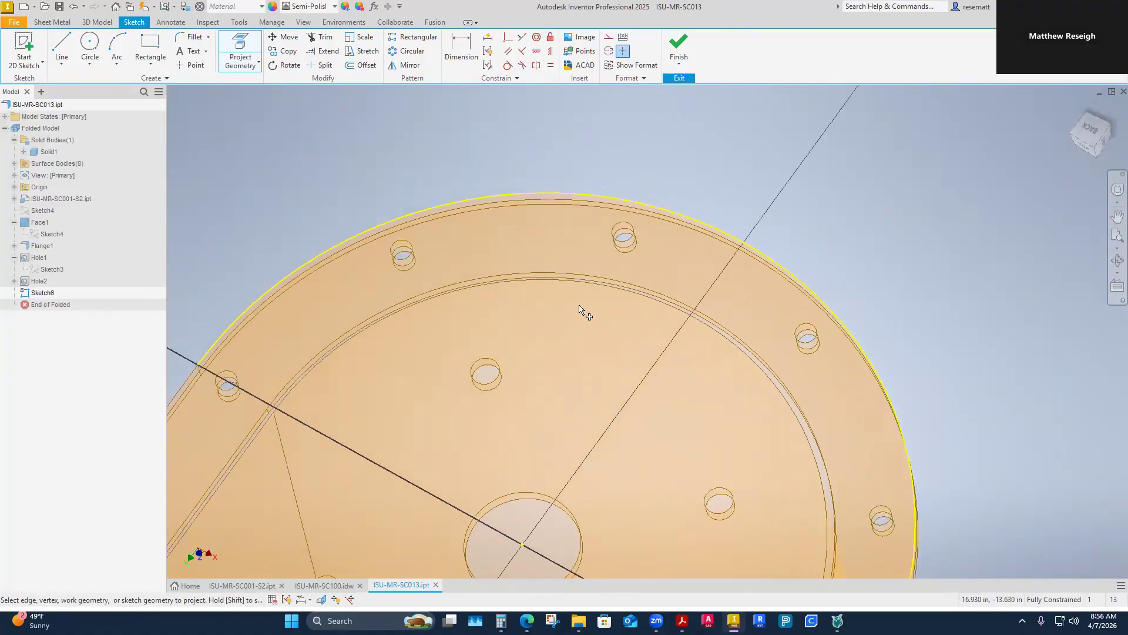
click(680, 267)
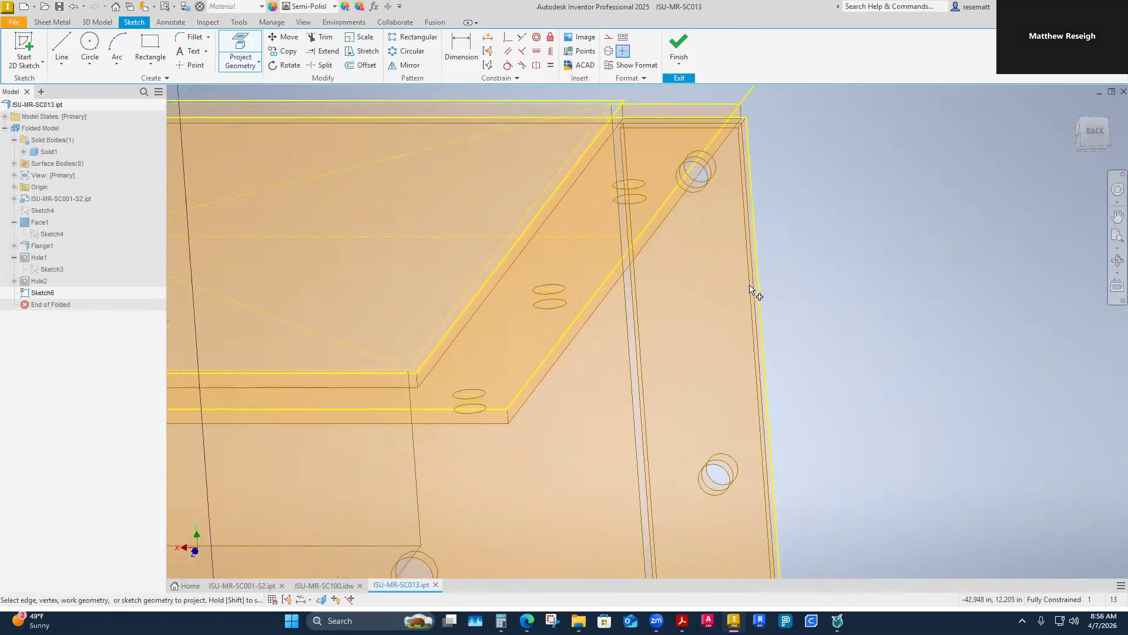
Step: Project the bolt holes along the end plate's perimeter into the sketch
click(748, 196)
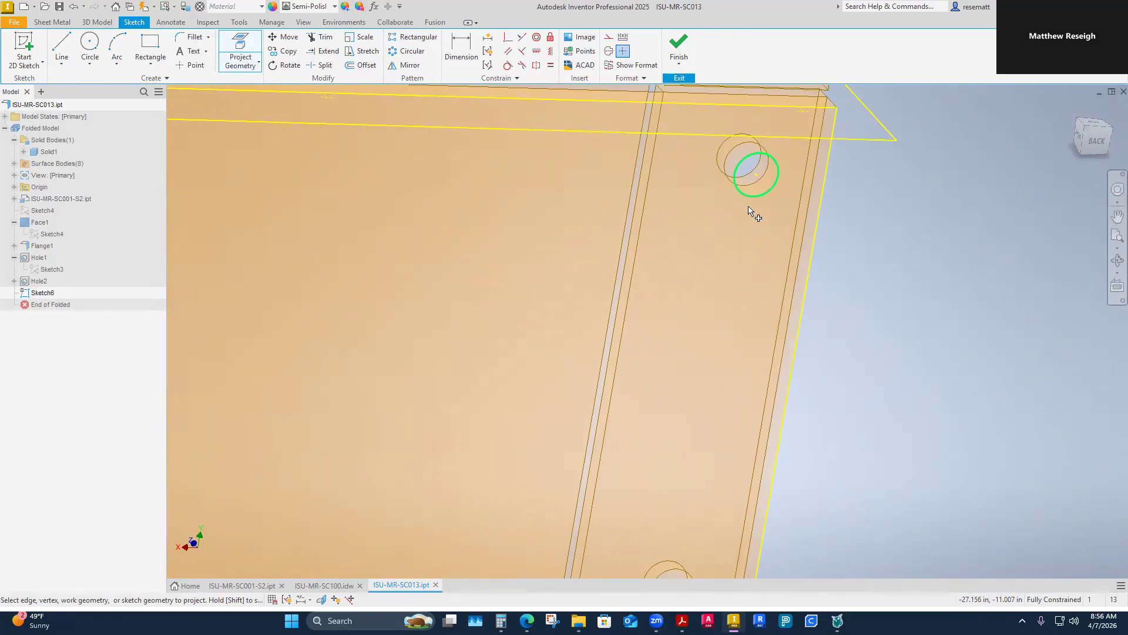
click(677, 287)
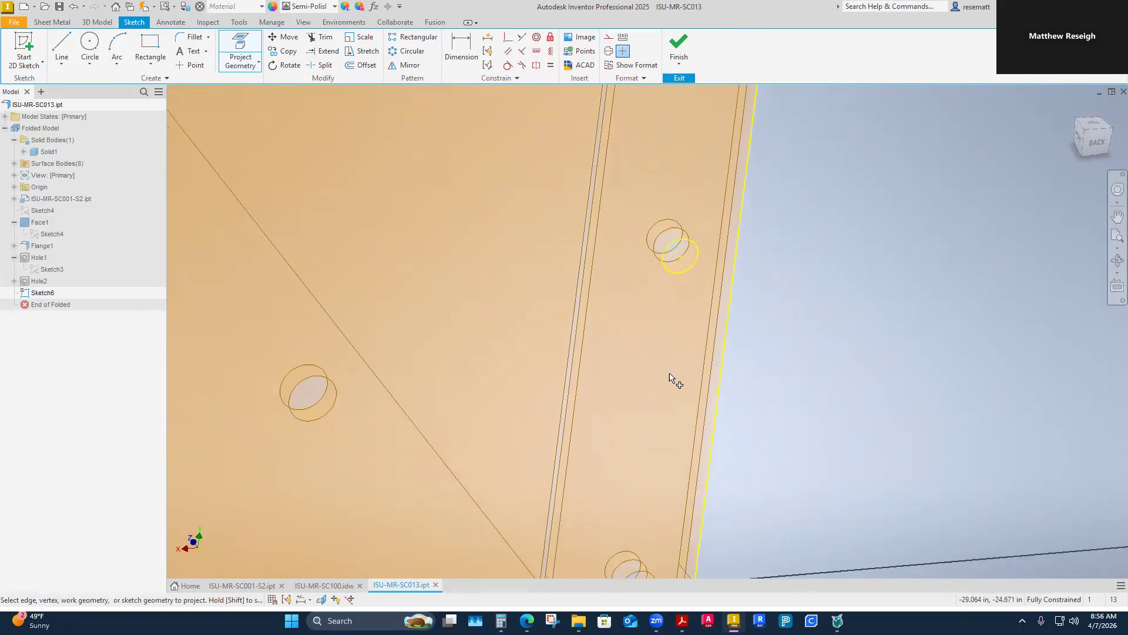
click(659, 330)
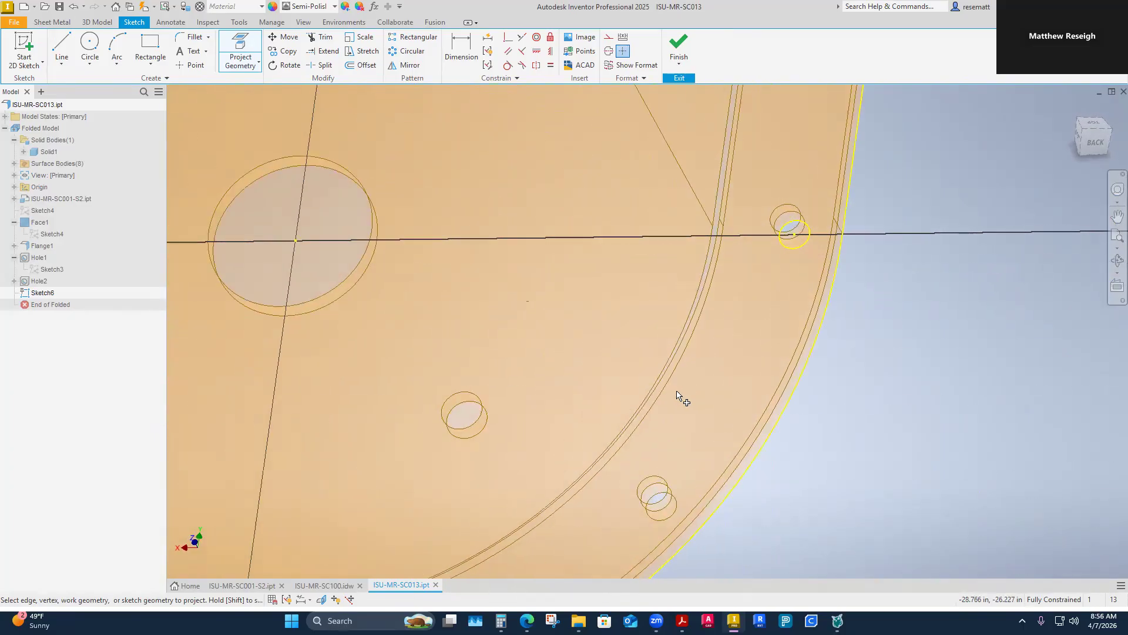
click(551, 438)
click(248, 366)
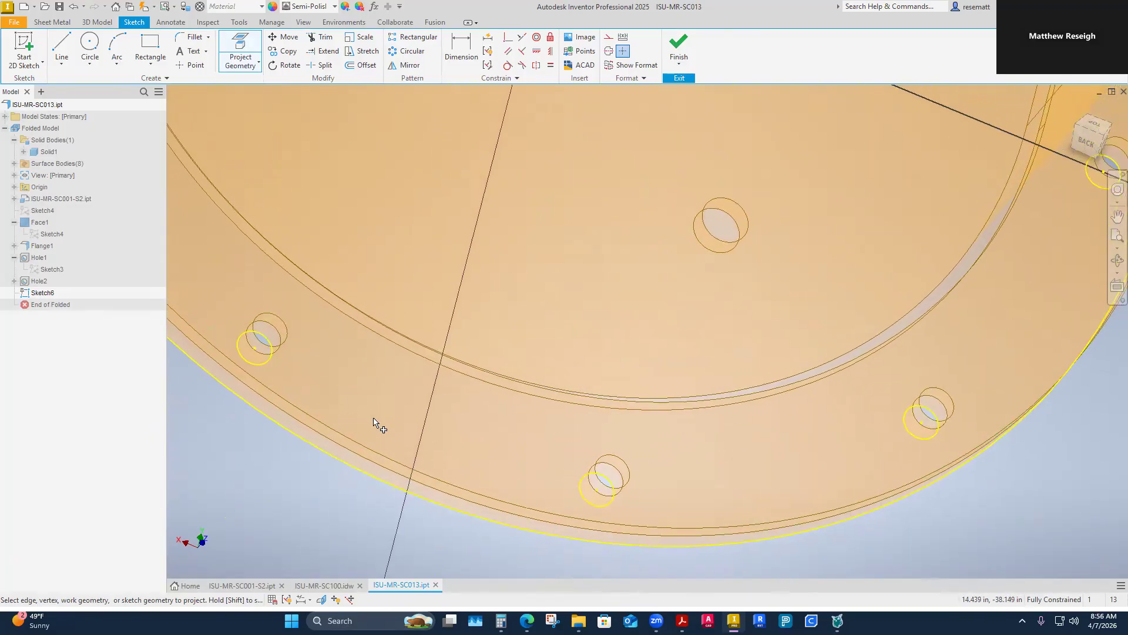
click(504, 331)
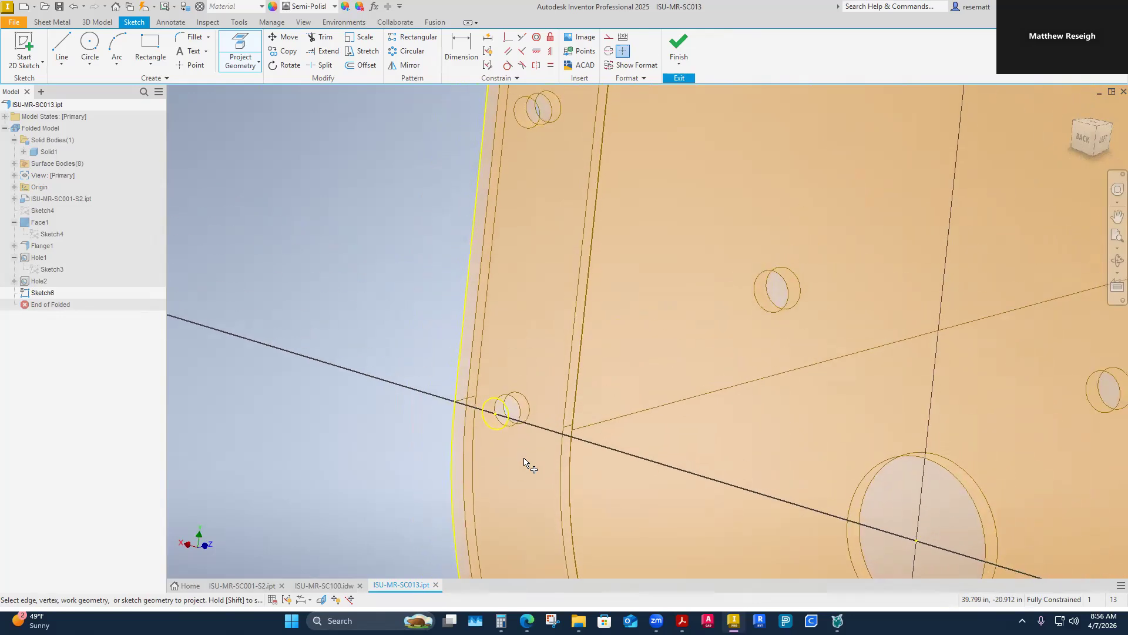
click(497, 297)
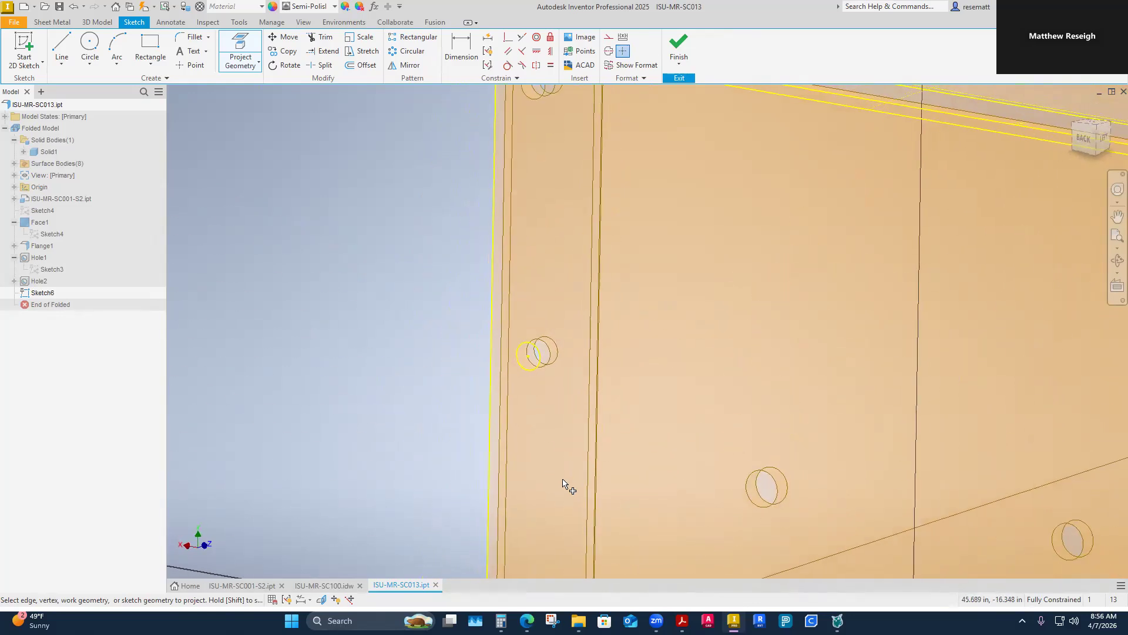
click(511, 265)
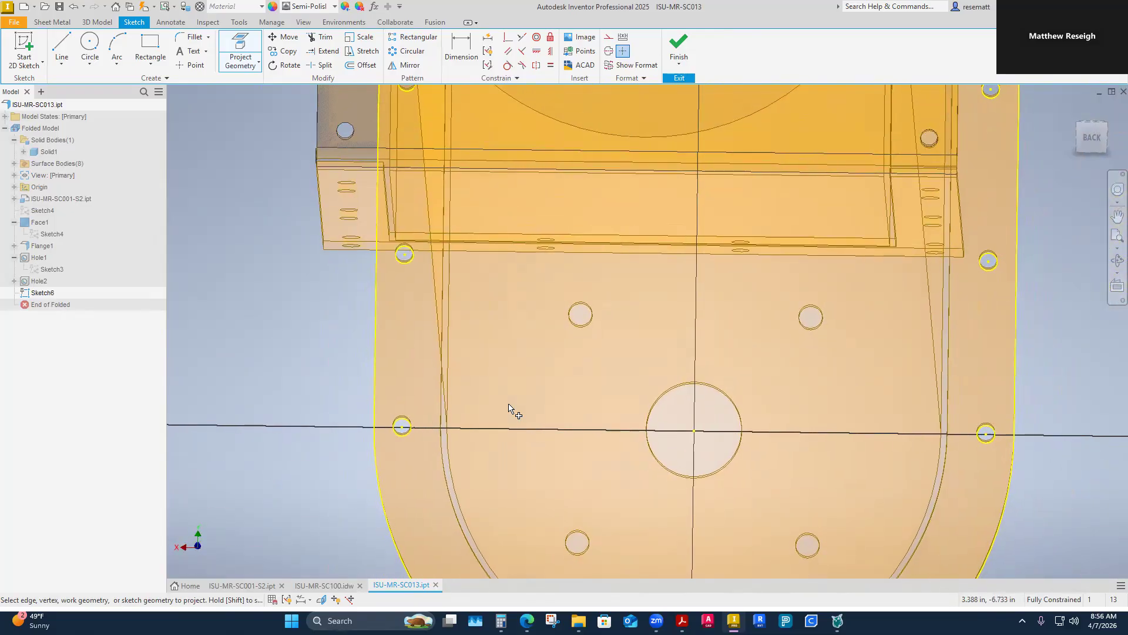
Step: Project the central shaft hole and the four surrounding bearing bolt holes into the sketch
click(679, 428)
click(582, 346)
click(845, 315)
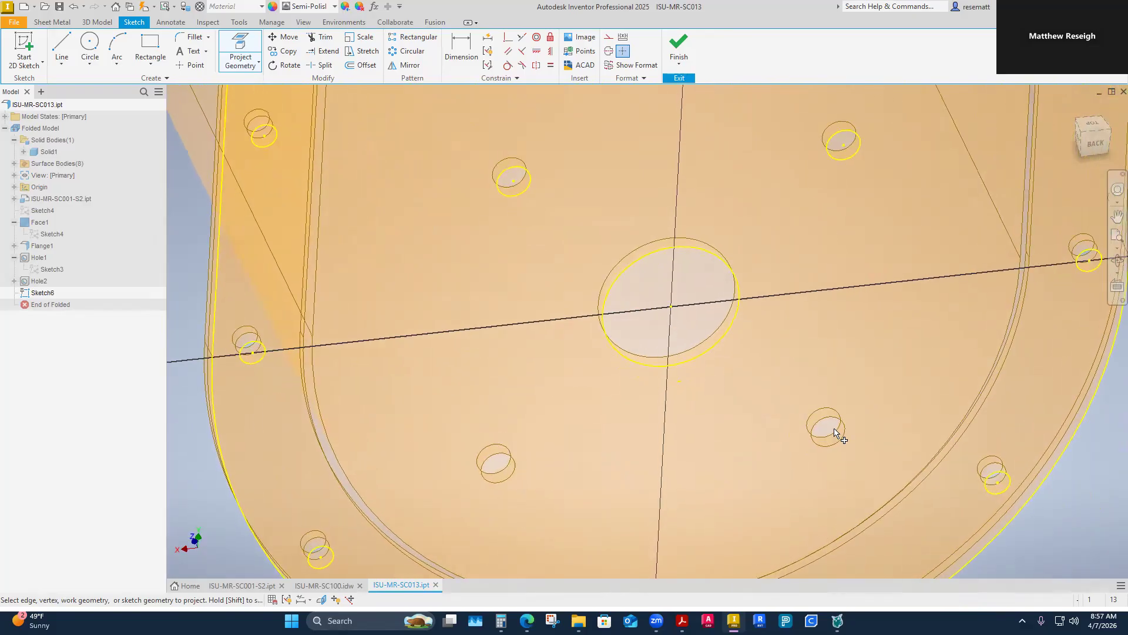
click(831, 423)
click(651, 446)
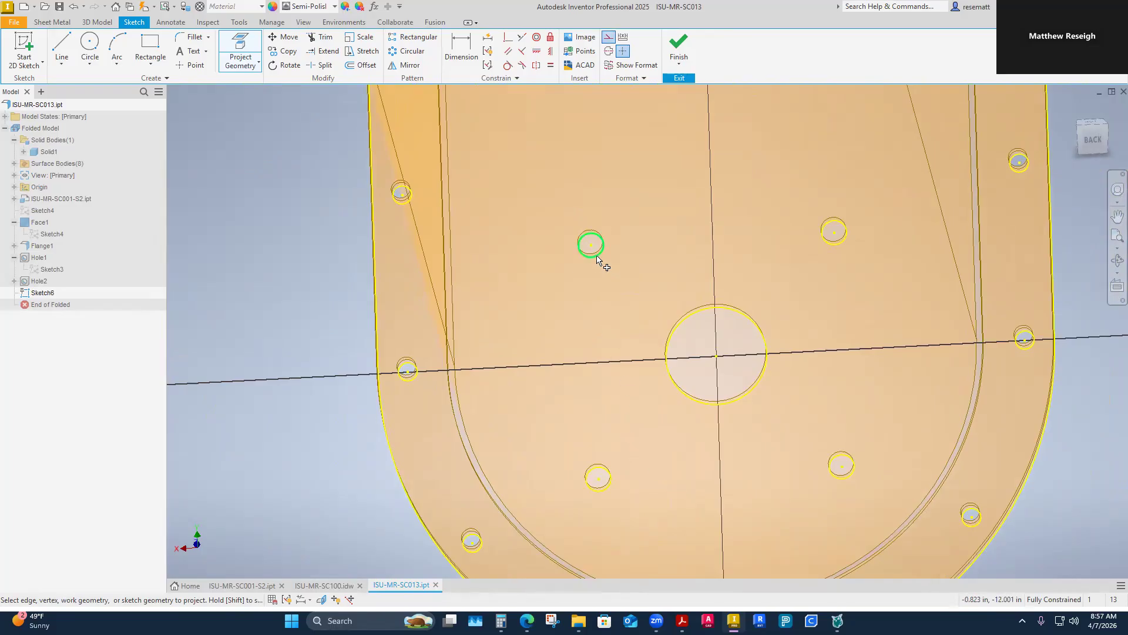
key(Escape)
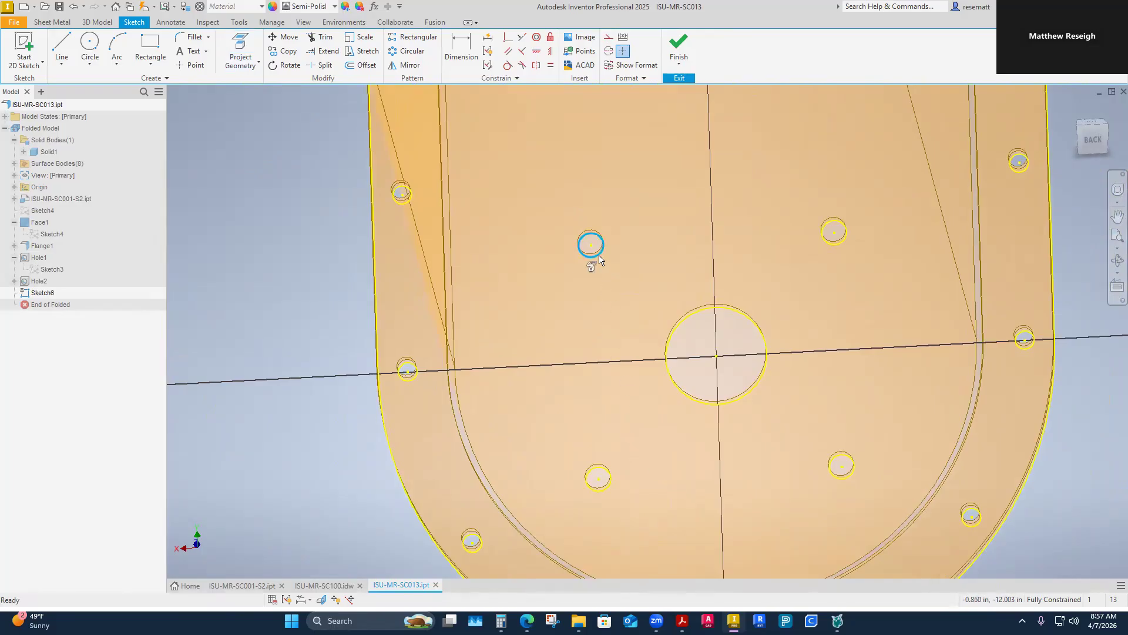
Step: Convert the projected circles of the four bearing bolt holes to construction geometry
click(599, 258)
click(786, 263)
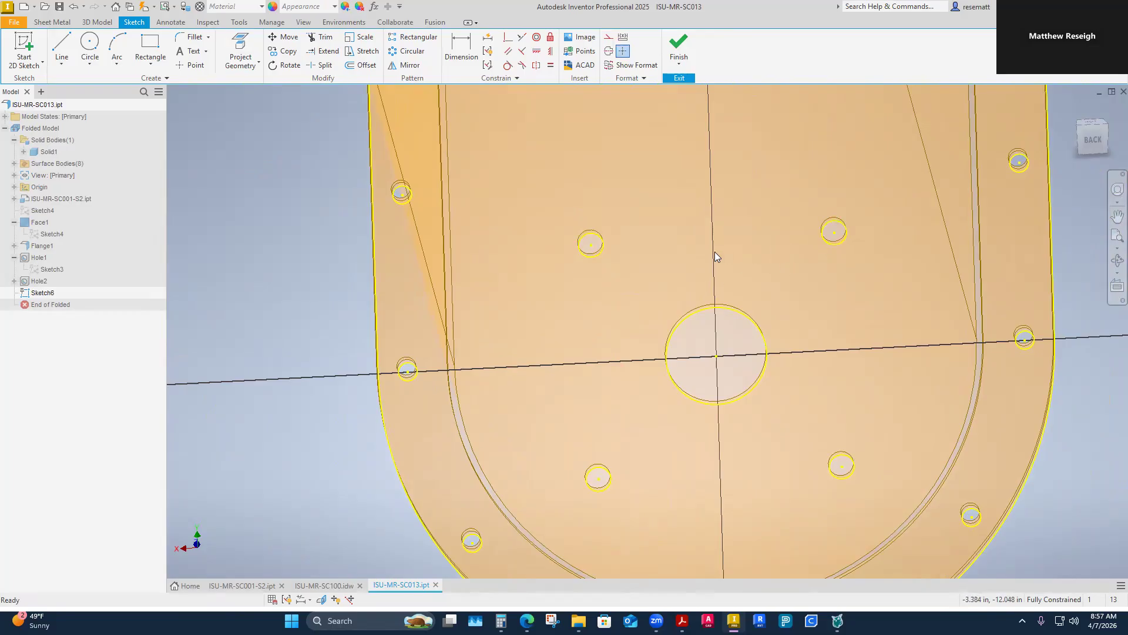
click(598, 256)
click(637, 304)
click(591, 246)
ctrl+click(844, 481)
ctrl+click(603, 495)
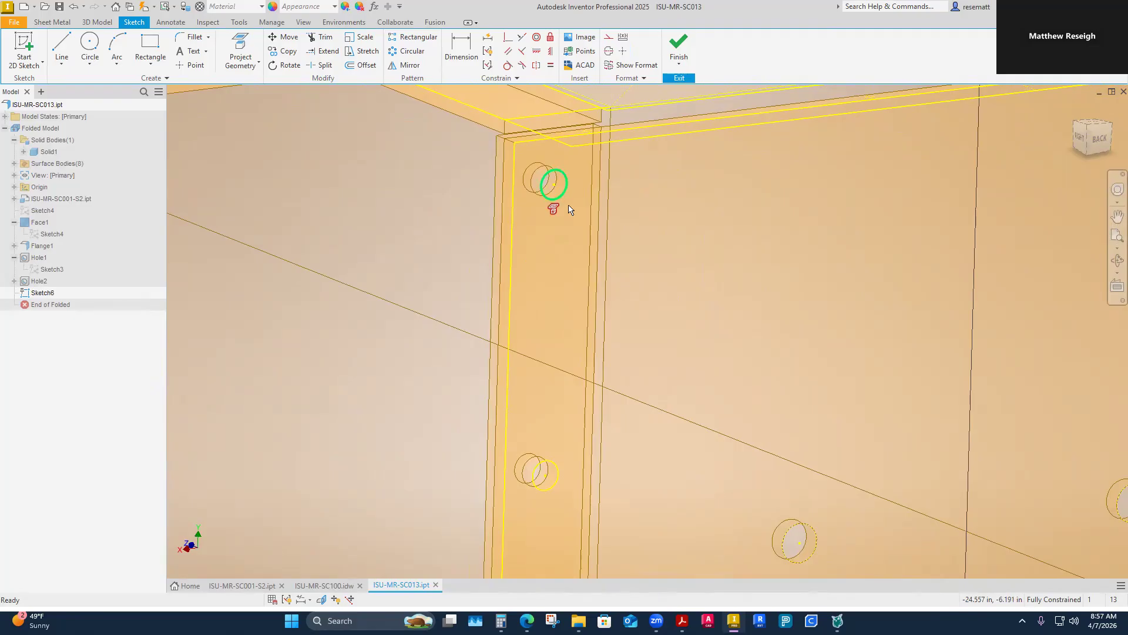
key(Escape)
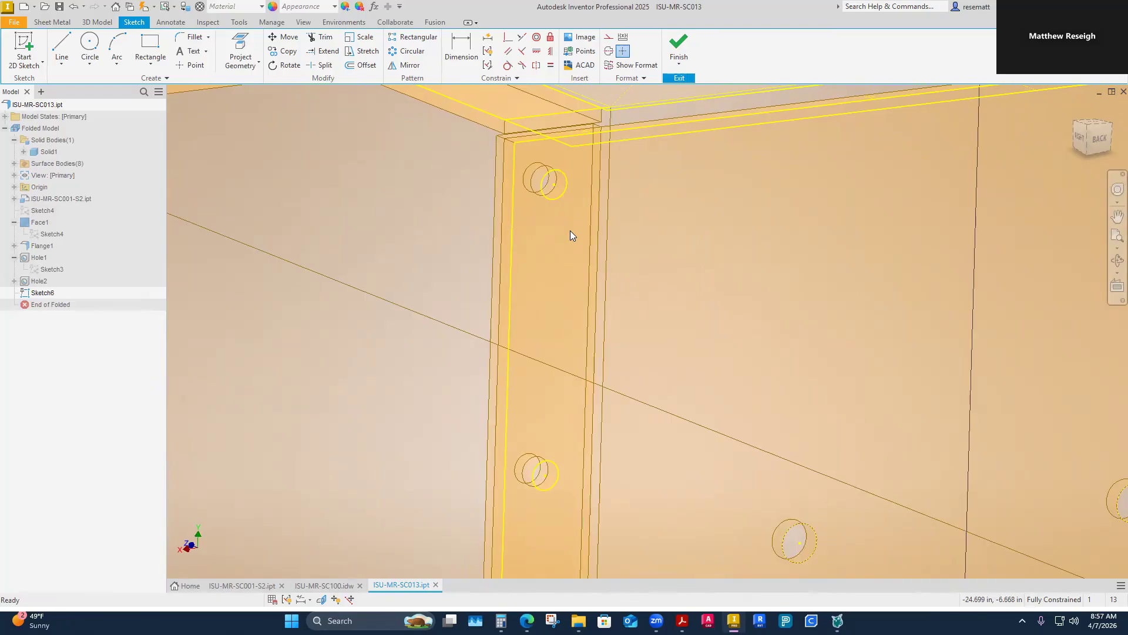
scroll(570, 230, up, 2)
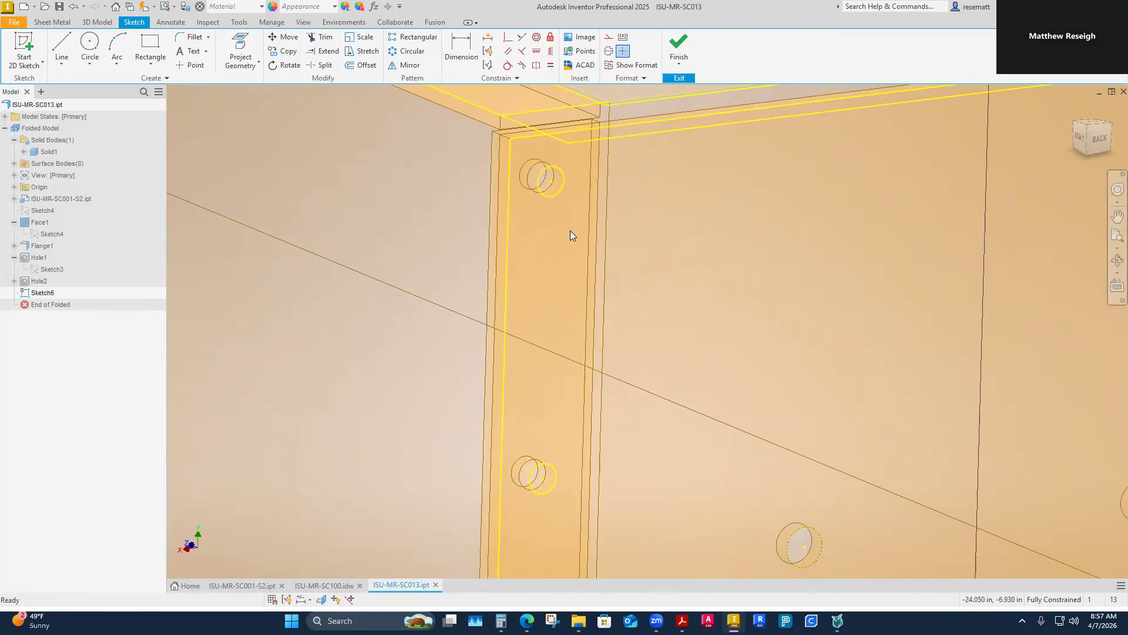
scroll(570, 235, down, 6)
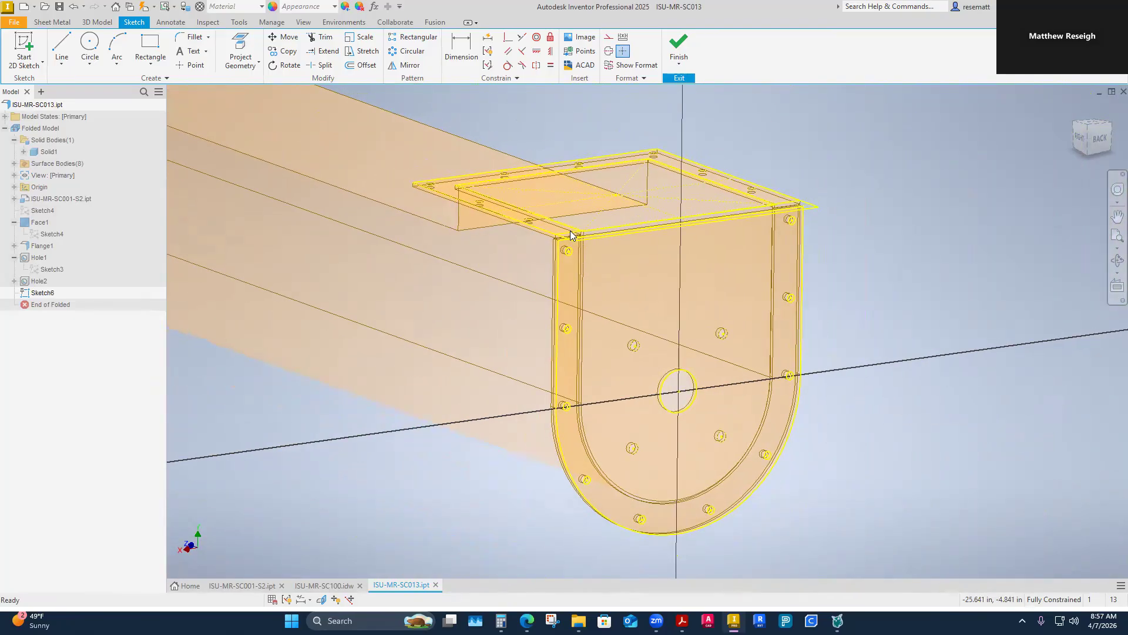
Step: Finish the sketch containing the rounded end plate's outline and holes
scroll(623, 303, up, 5)
mouse_move(600, 398)
shift+middle_down()
mouse_move(646, 450)
mouse_move(603, 260)
mouse_move(617, 281)
mouse_move(597, 271)
mouse_move(587, 117)
shift+middle_up()
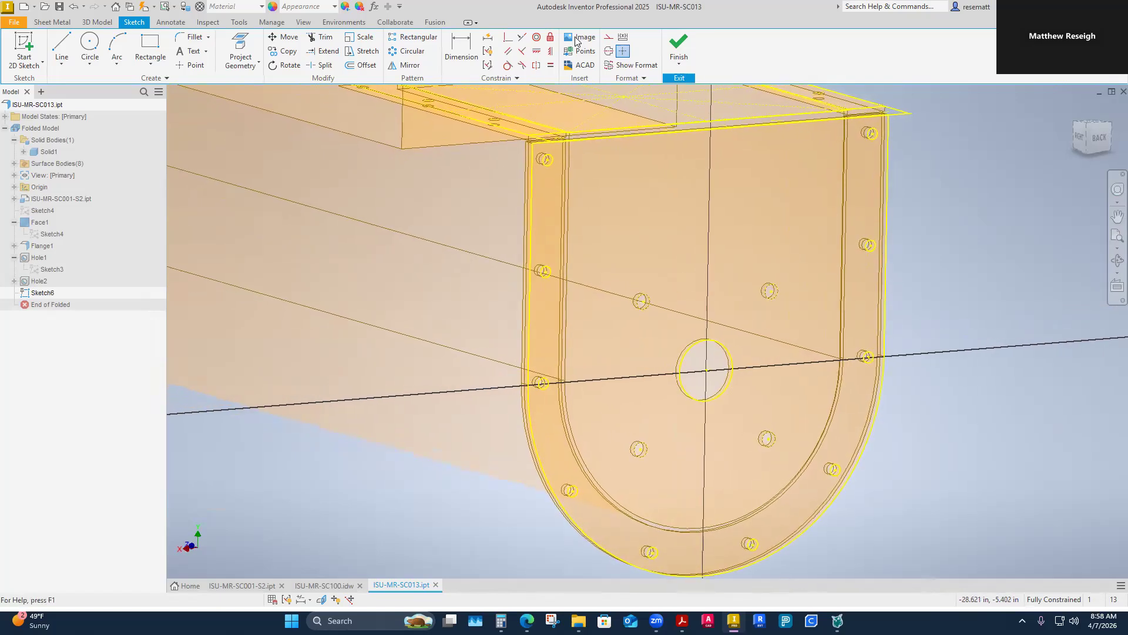
mouse_move(634, 288)
shift+middle_down()
mouse_move(638, 305)
mouse_move(731, 297)
mouse_move(651, 282)
shift+middle_up()
click(681, 44)
mouse_move(805, 206)
shift+middle_down()
mouse_move(769, 237)
mouse_move(408, 250)
mouse_move(276, 235)
shift+middle_up()
Step: Create a sheet metal face from the rounded end plate profile as a new solid, with its thickness direction flipped
click(60, 46)
shift+middle_drag(746, 321, 632, 295)
click(637, 254)
scroll(685, 353, down, 1)
shift+middle_drag(711, 420, 687, 418)
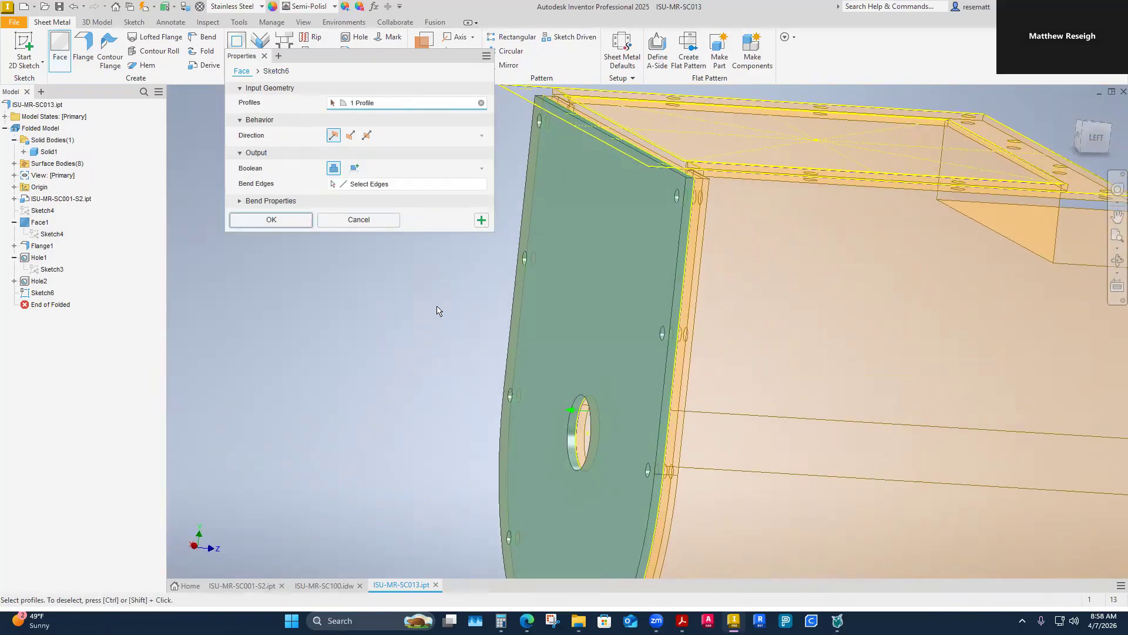
click(354, 169)
shift+middle_drag(434, 275, 414, 274)
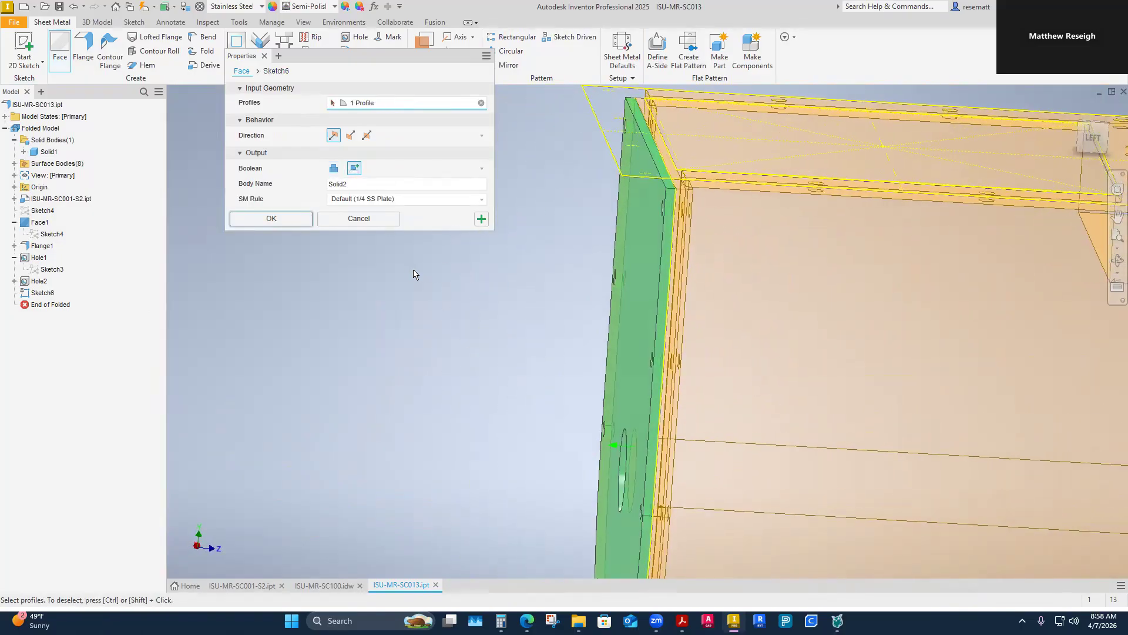
click(352, 134)
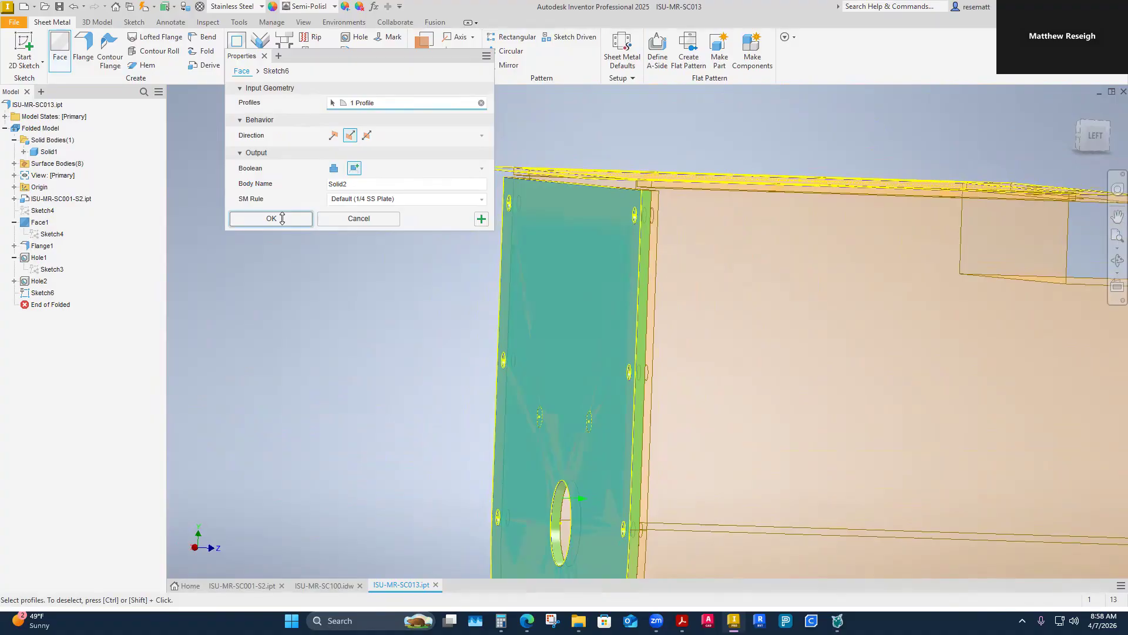
click(282, 218)
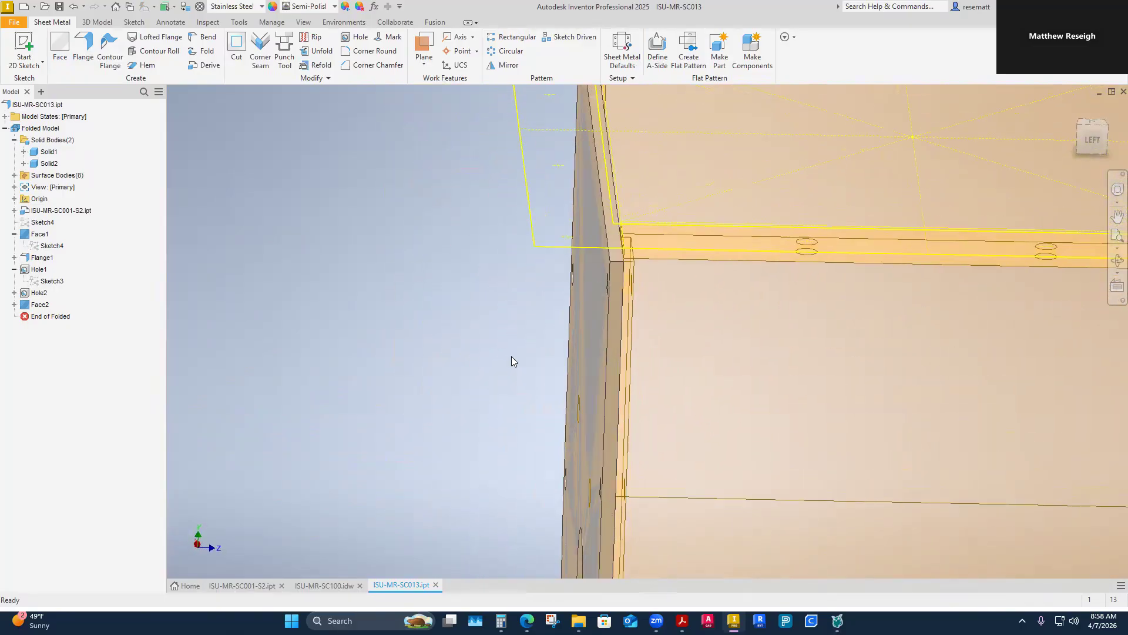
Step: Measure how far the top opening's flange outline extends past the inner face of the rounded end plate
right_click(438, 271)
click(405, 256)
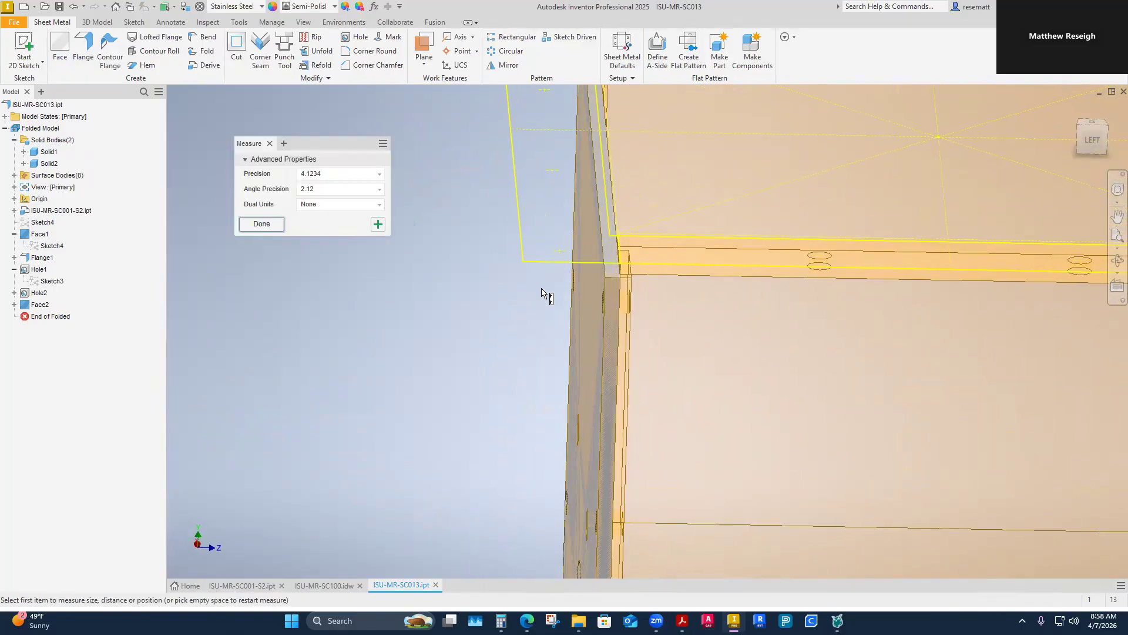
scroll(615, 378, up, 5)
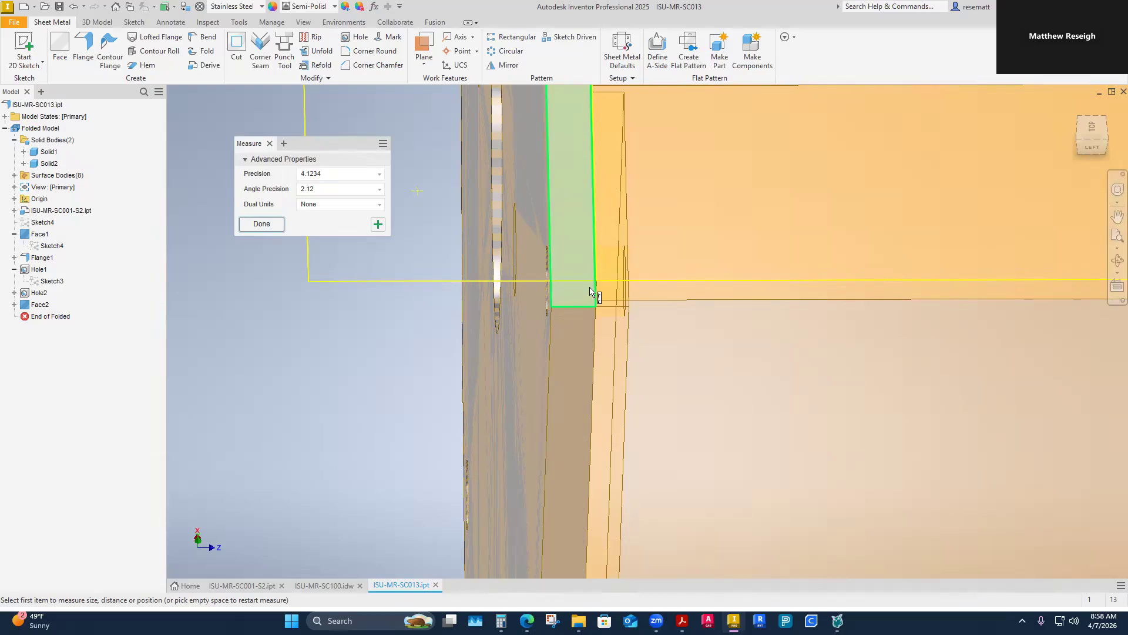
click(597, 282)
scroll(601, 296, down, 3)
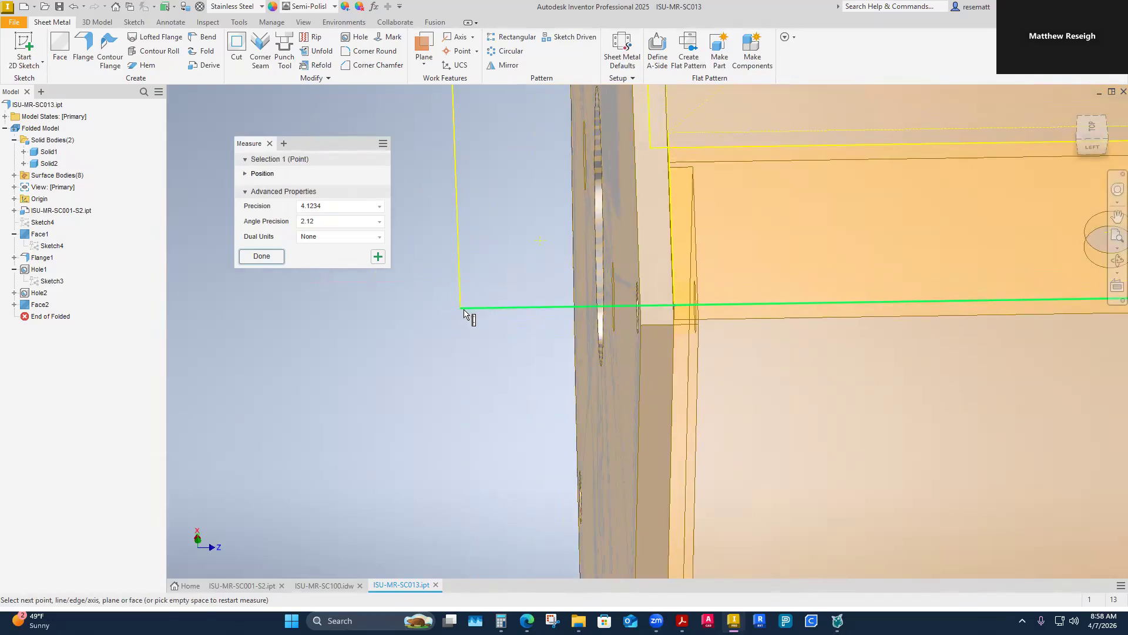
click(463, 310)
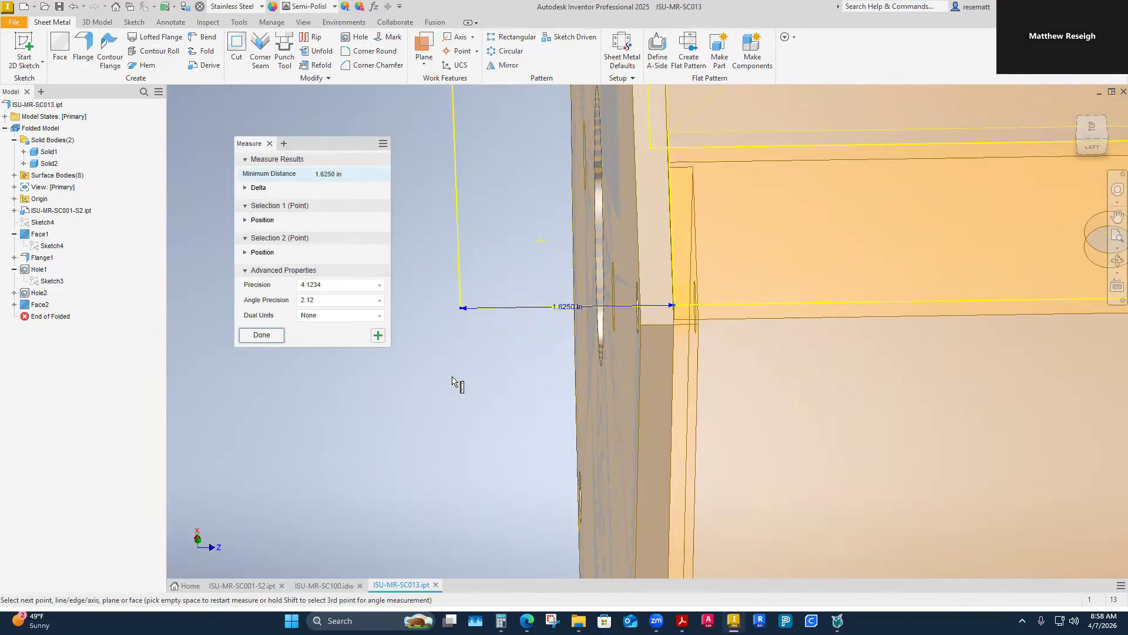
key(Escape)
scroll(529, 394, down, 3)
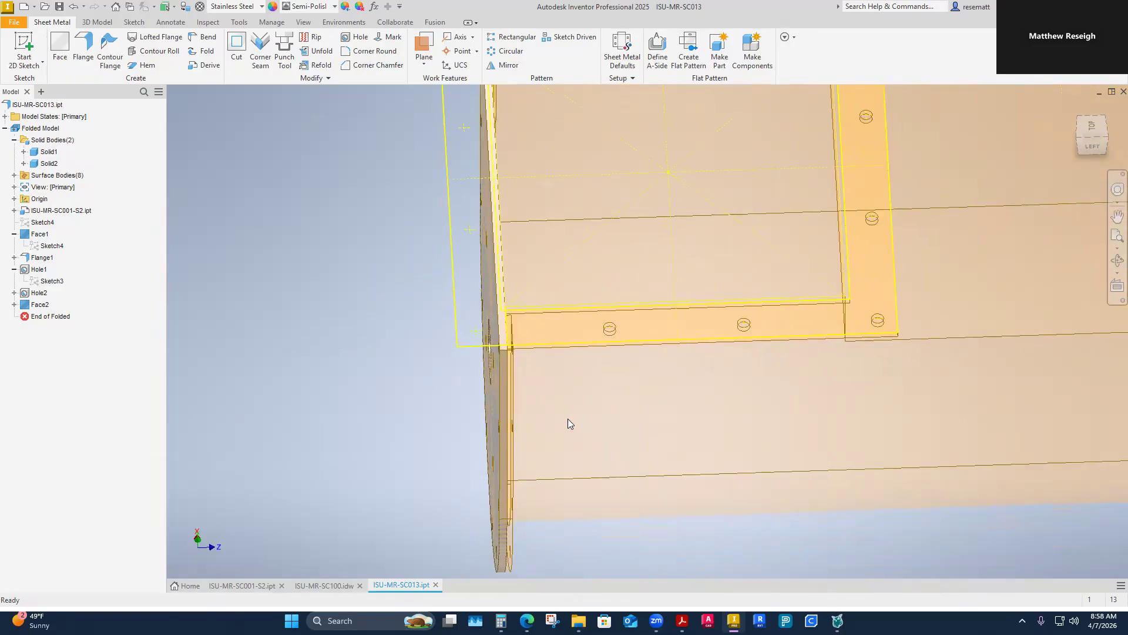
scroll(568, 419, down, 2)
scroll(555, 360, down, 1)
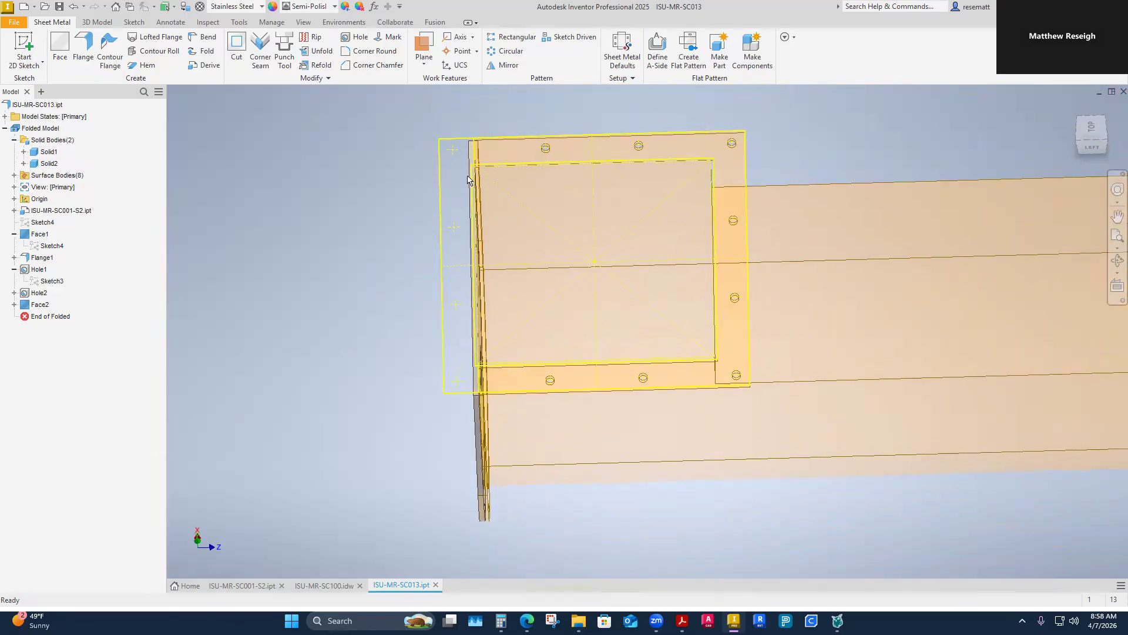
shift+middle_drag(702, 365, 757, 342)
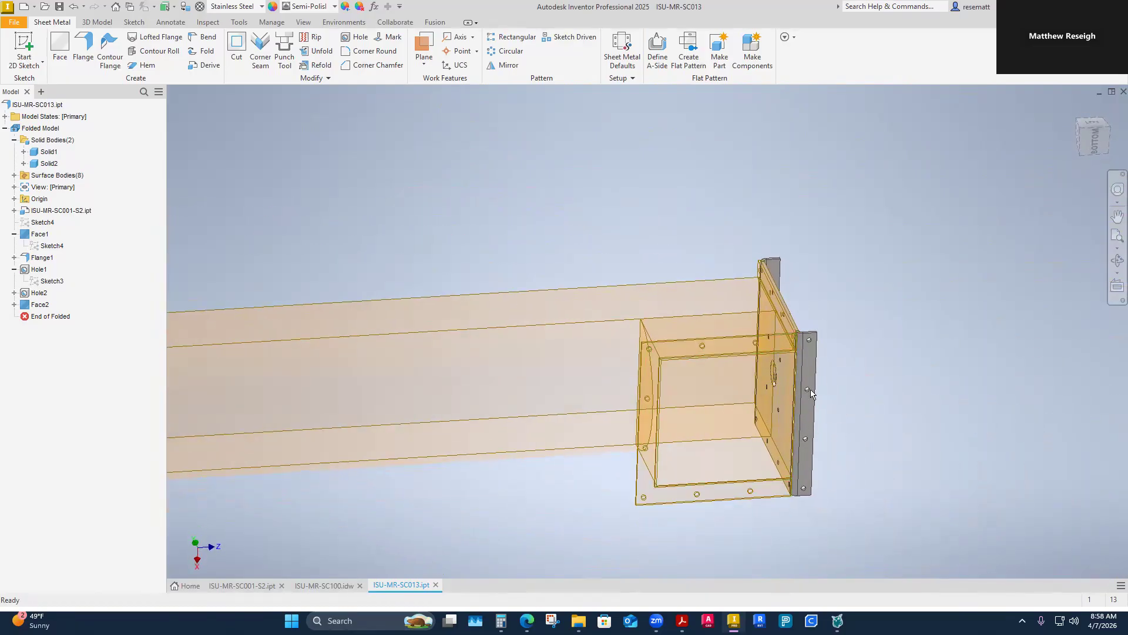
shift+middle_drag(811, 393, 793, 453)
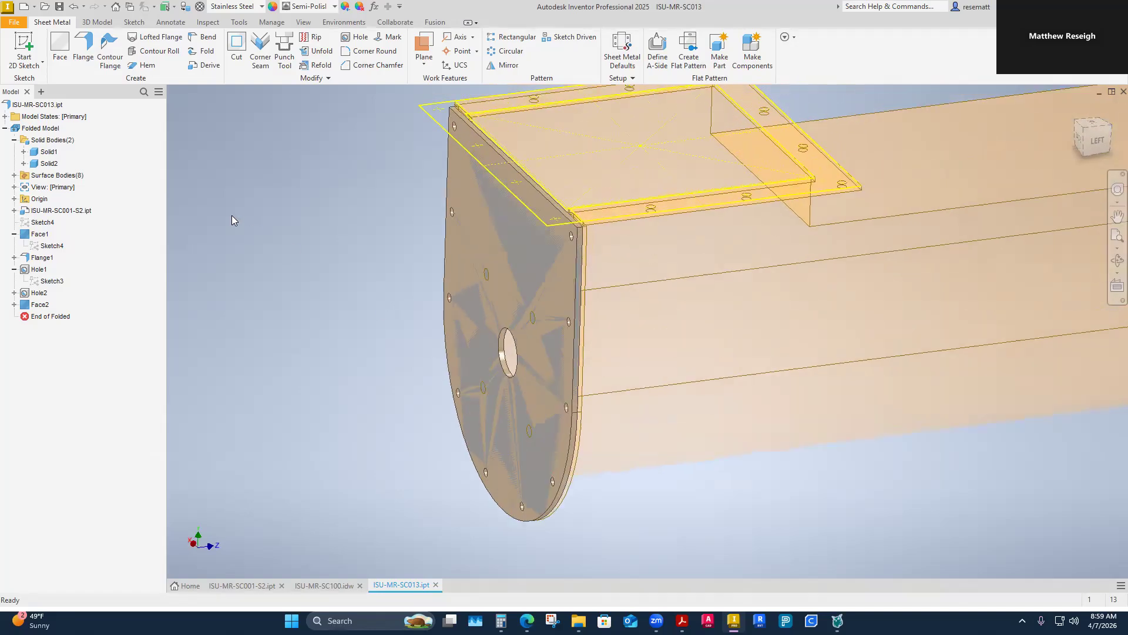
click(82, 50)
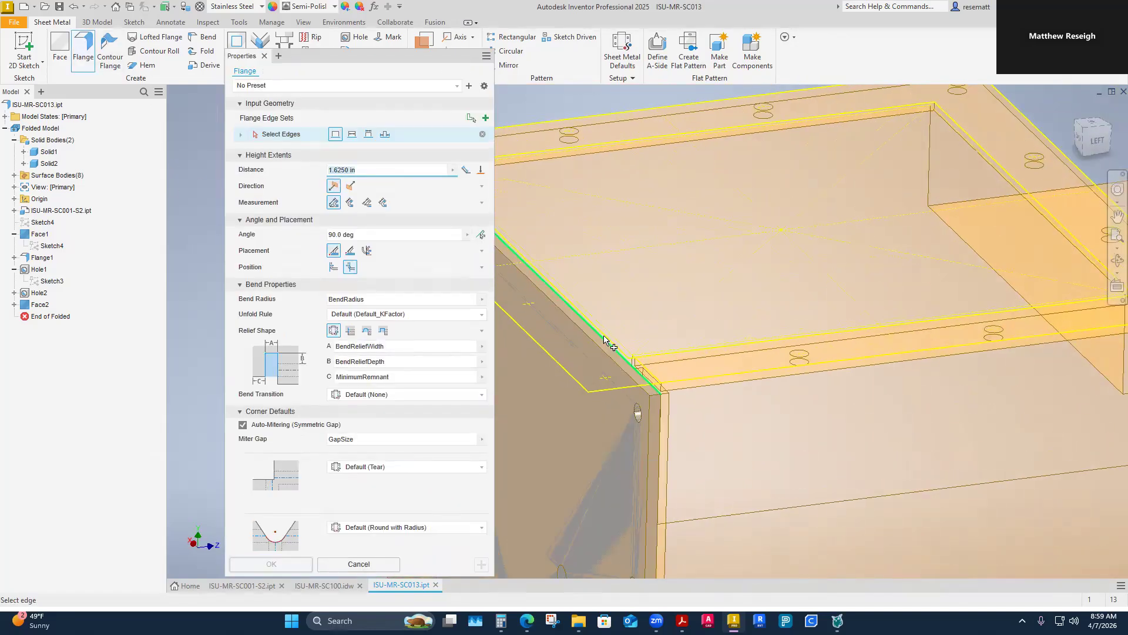
click(592, 341)
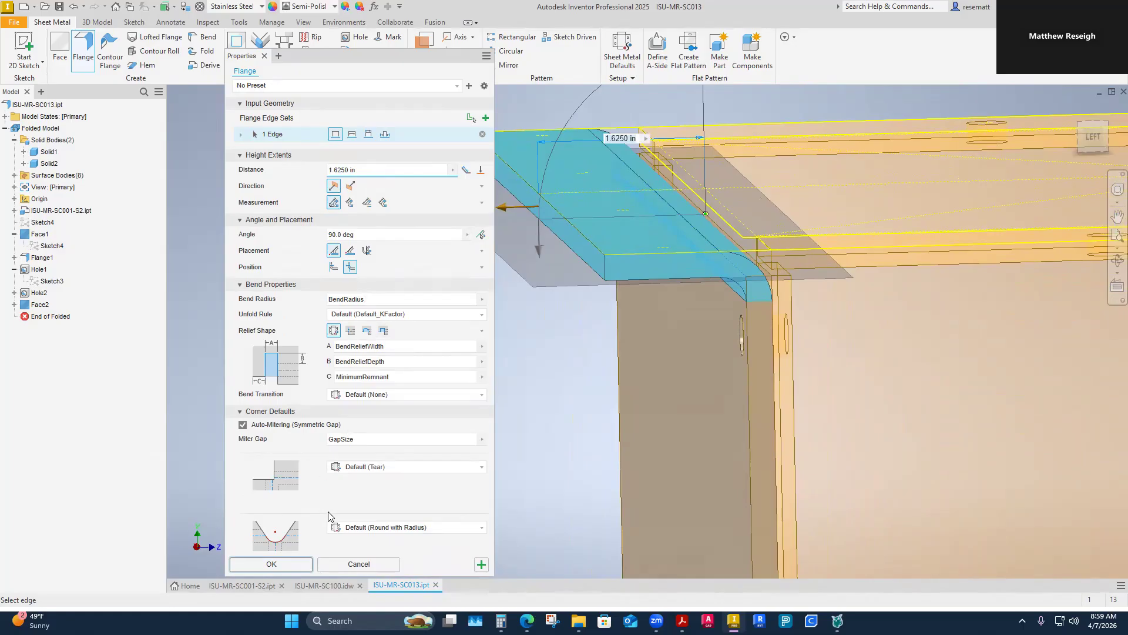
click(342, 567)
Step: Add a 1.6250 in flange at 90 degrees along the end plate's outer top edge, pointing away from the housing
click(83, 50)
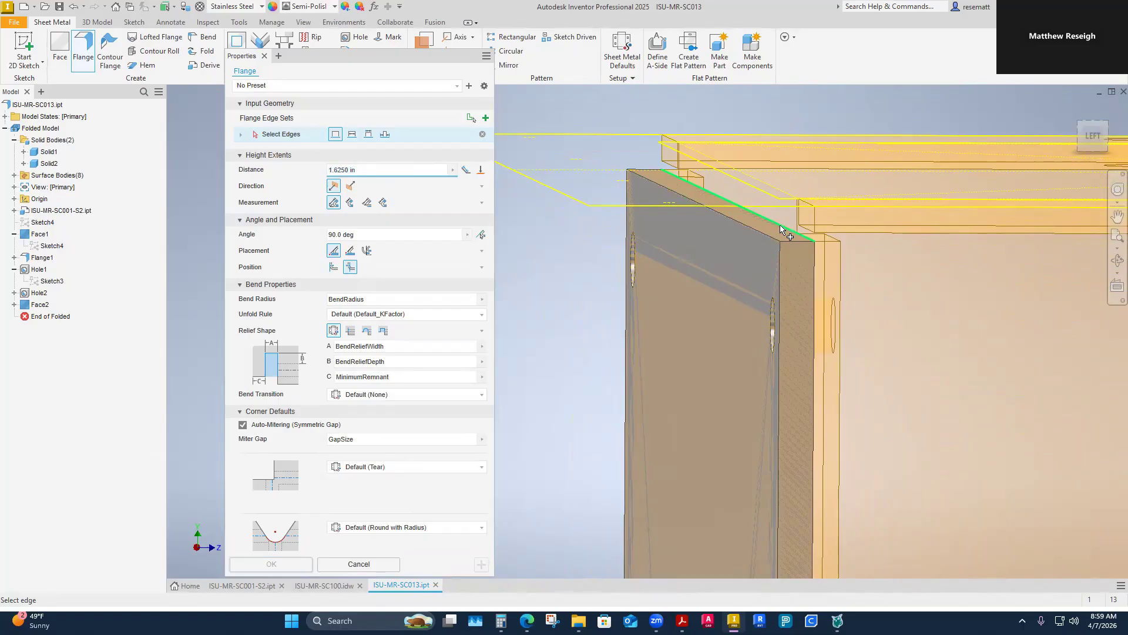
click(781, 229)
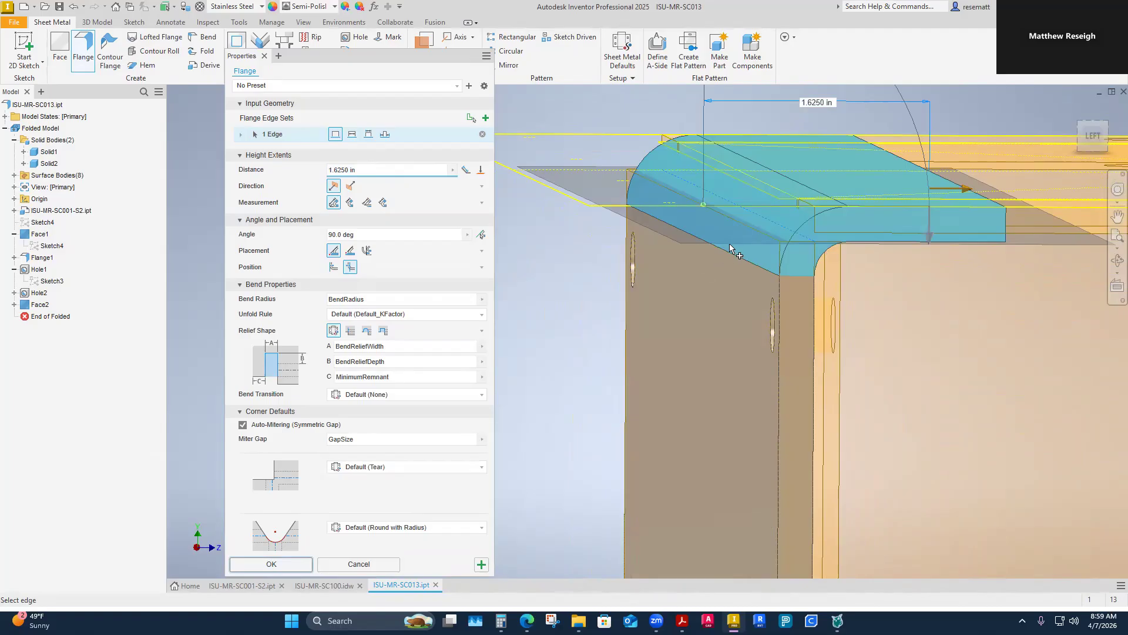
click(770, 225)
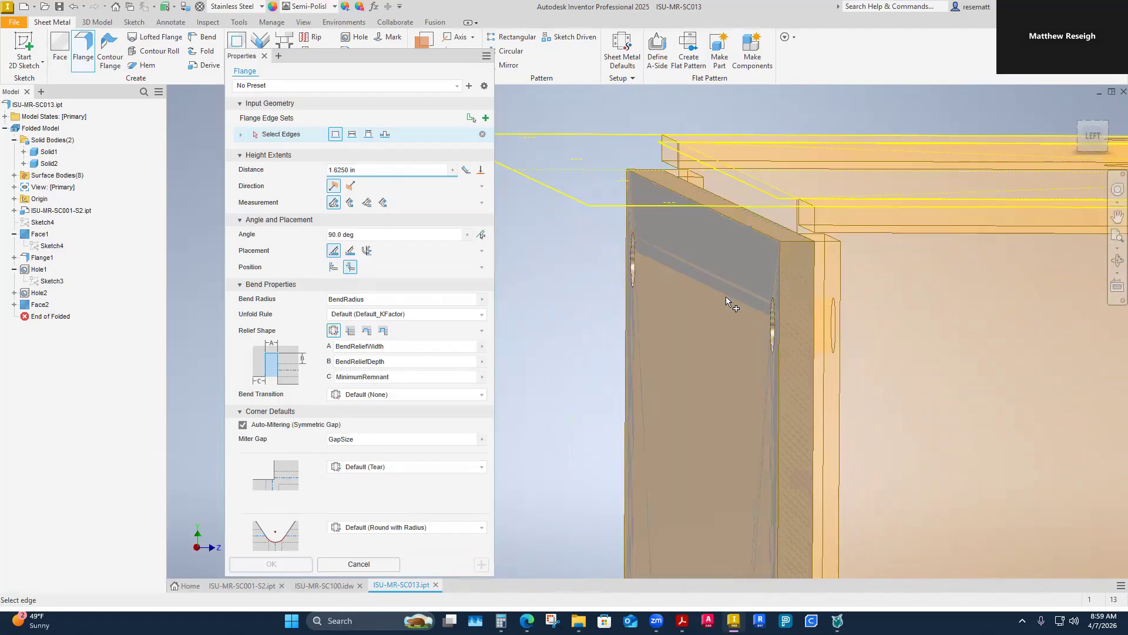
click(727, 222)
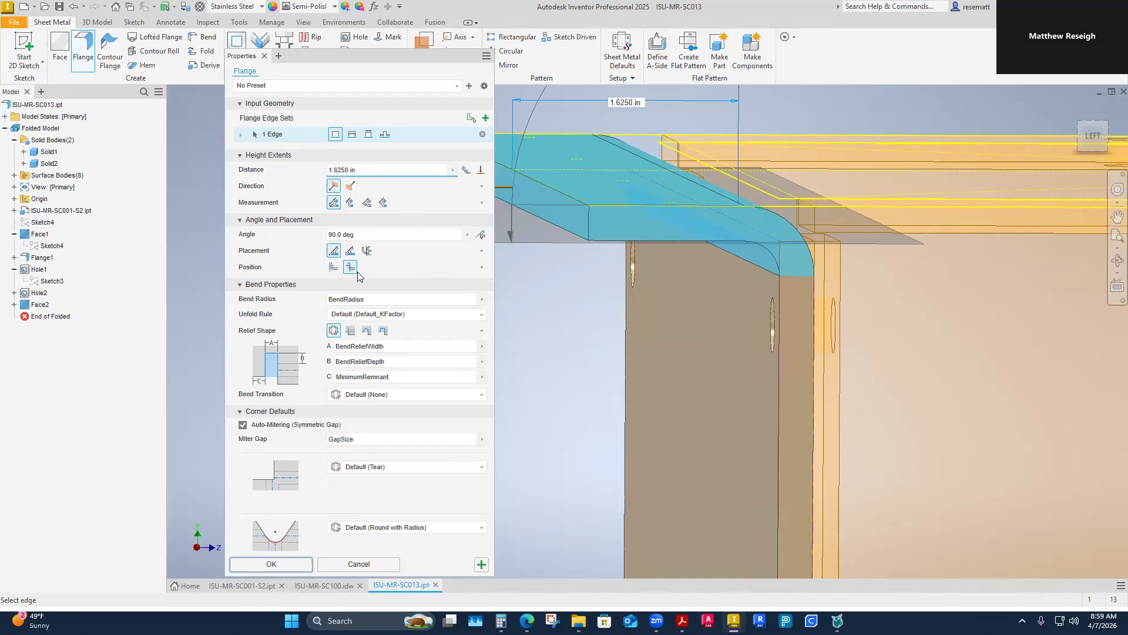
click(351, 187)
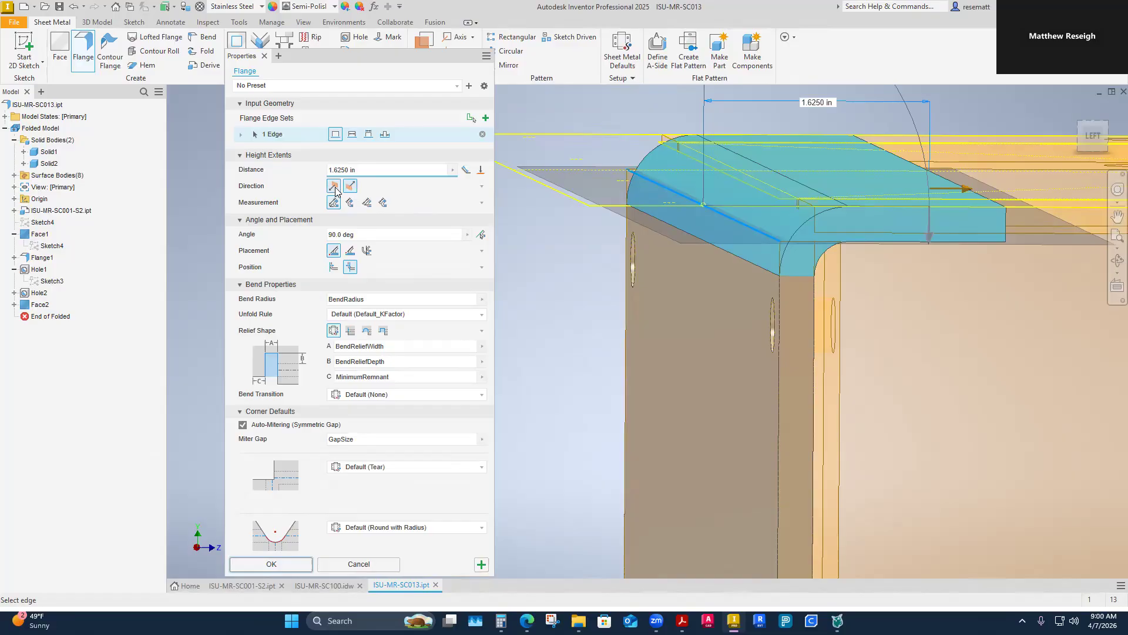
click(334, 187)
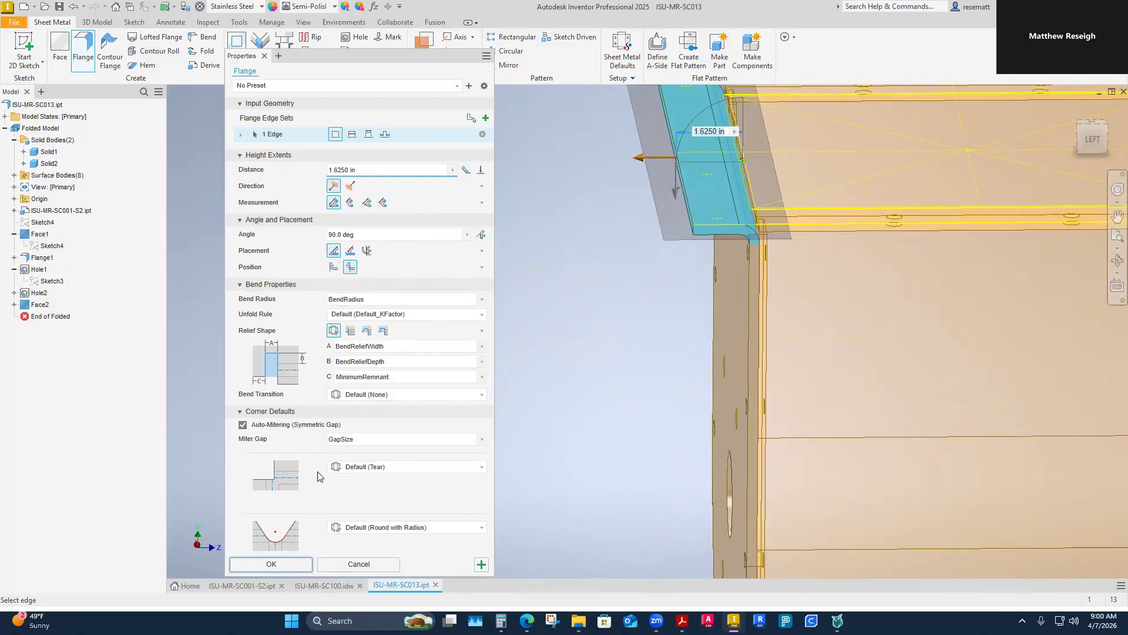
click(272, 565)
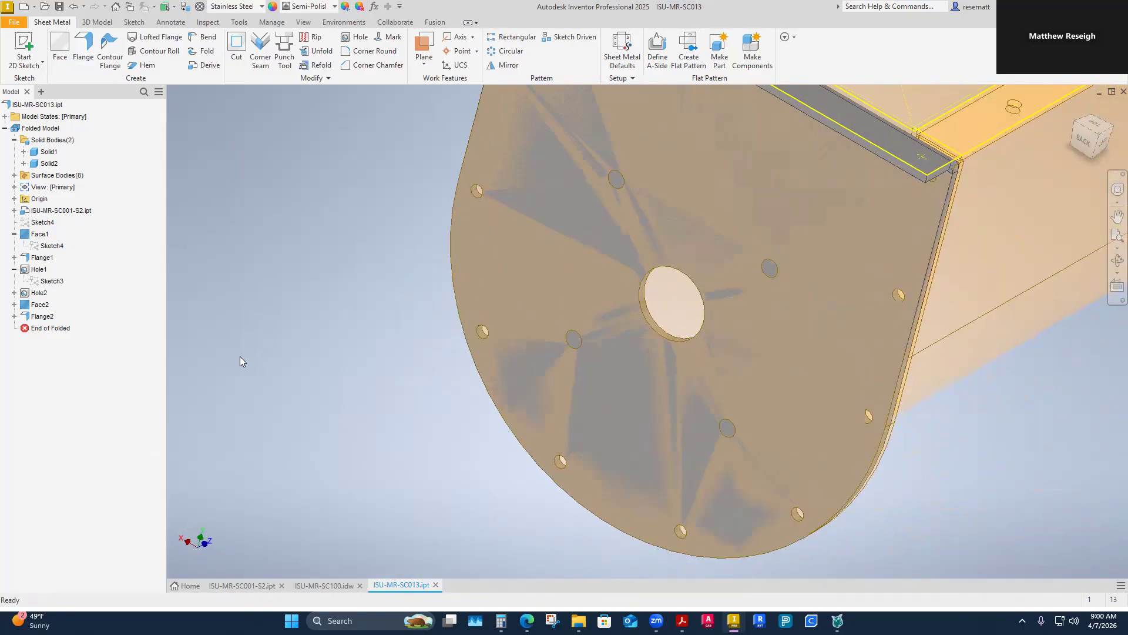
Step: Make the end plate face's Sketch6 visible again
click(14, 305)
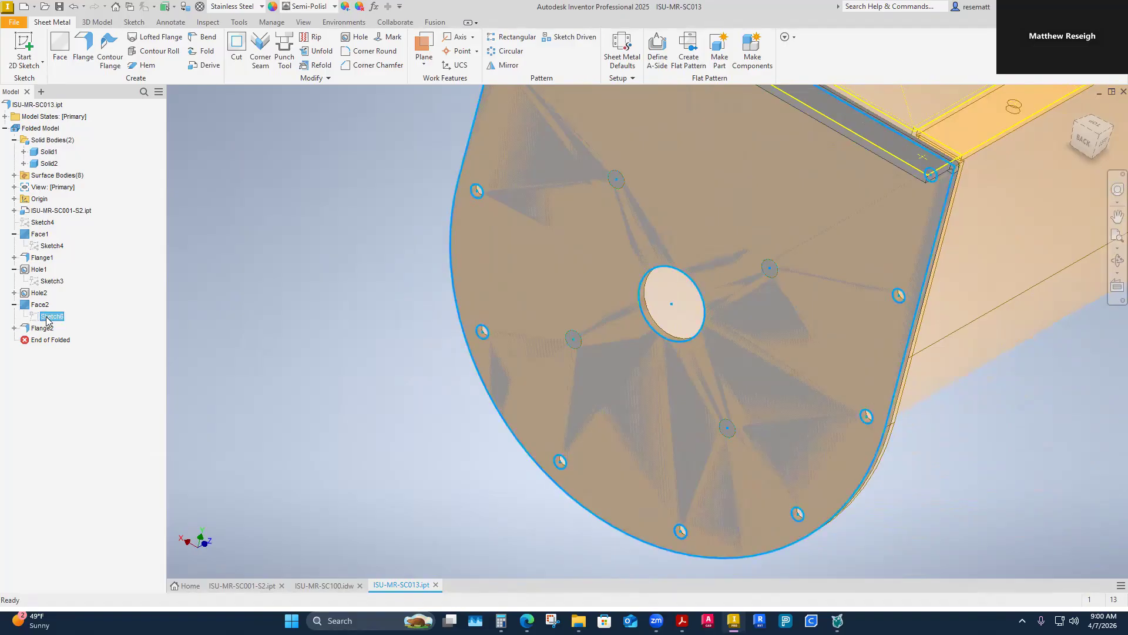
right_click(48, 317)
click(62, 483)
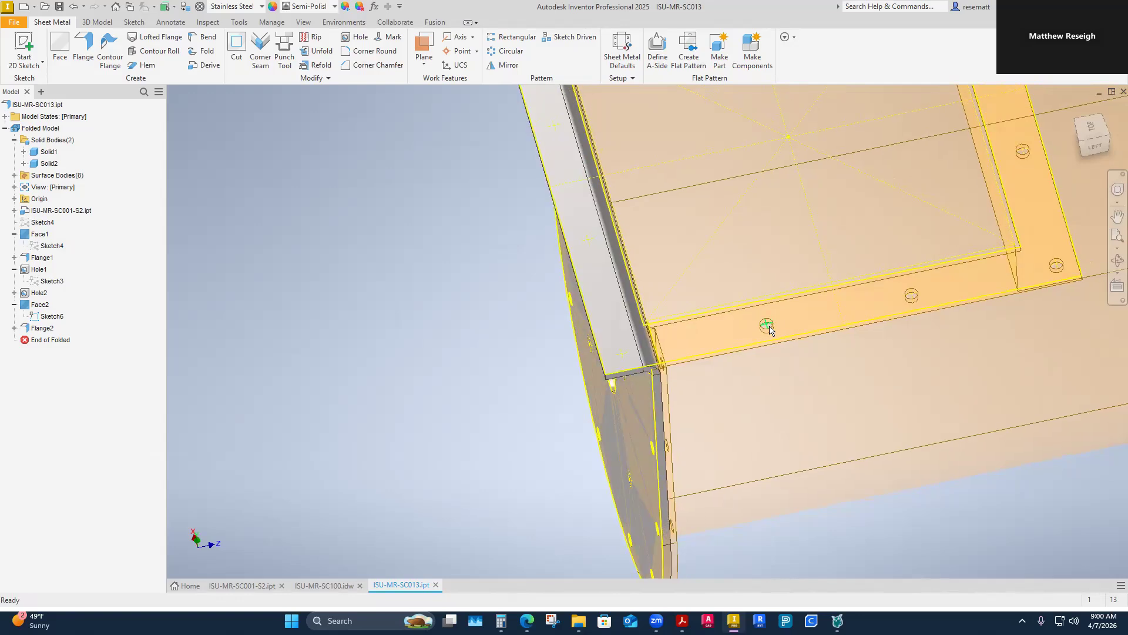
Step: Set up clearance holes for 3/8 hex head bolts with normal fit at the four bolt points on the end plate's top flange
click(356, 37)
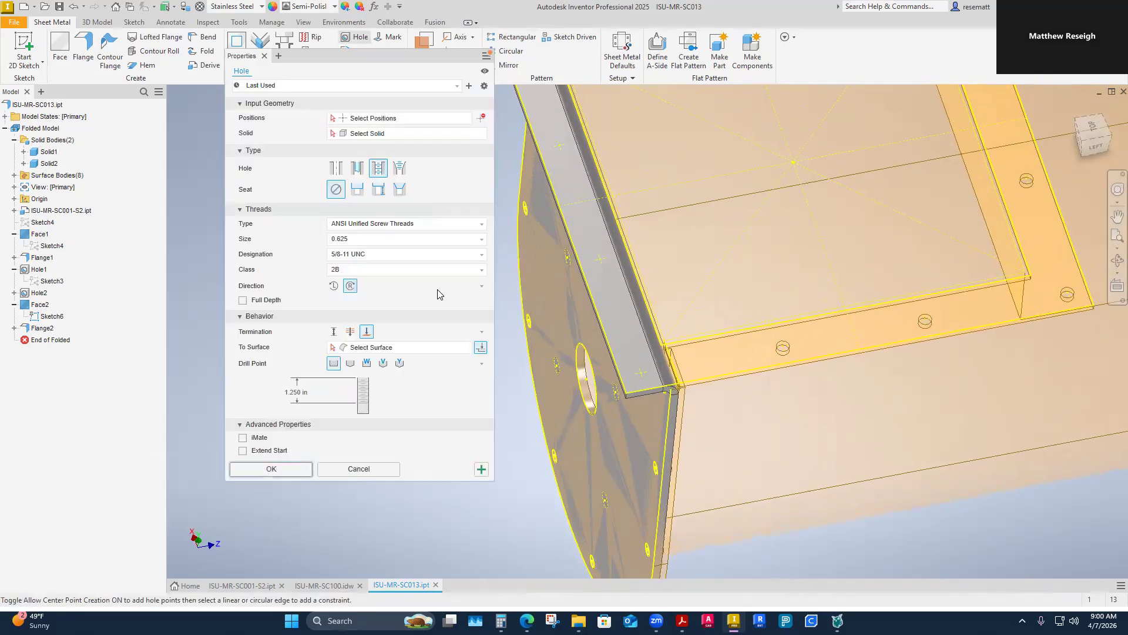
click(356, 168)
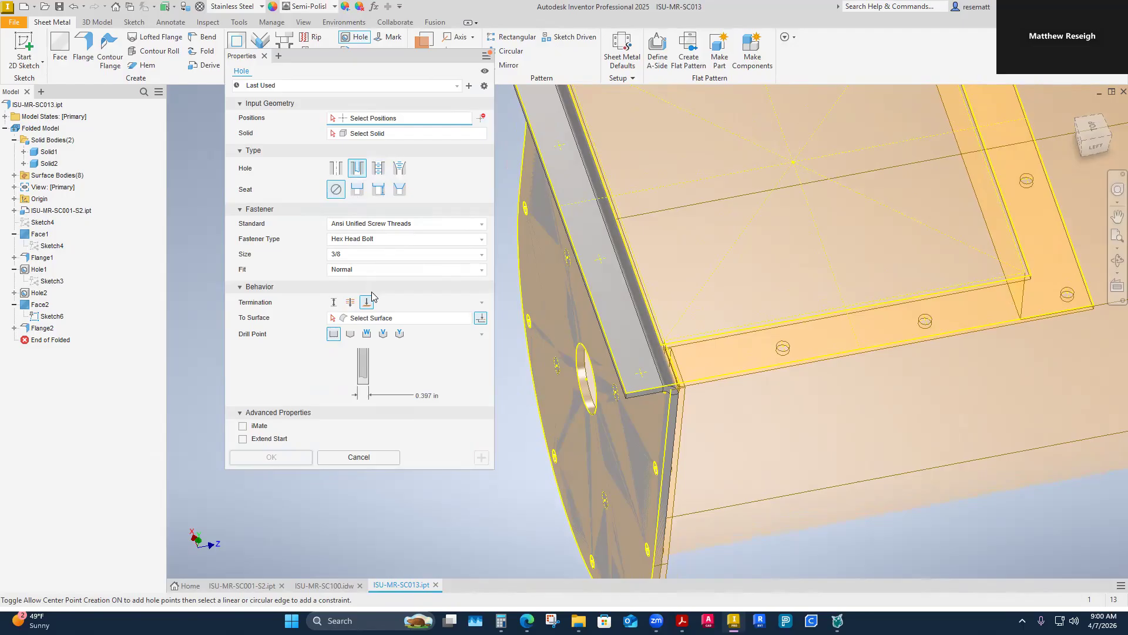
scroll(682, 371, down, 2)
shift+middle_drag(608, 467, 693, 264)
click(718, 358)
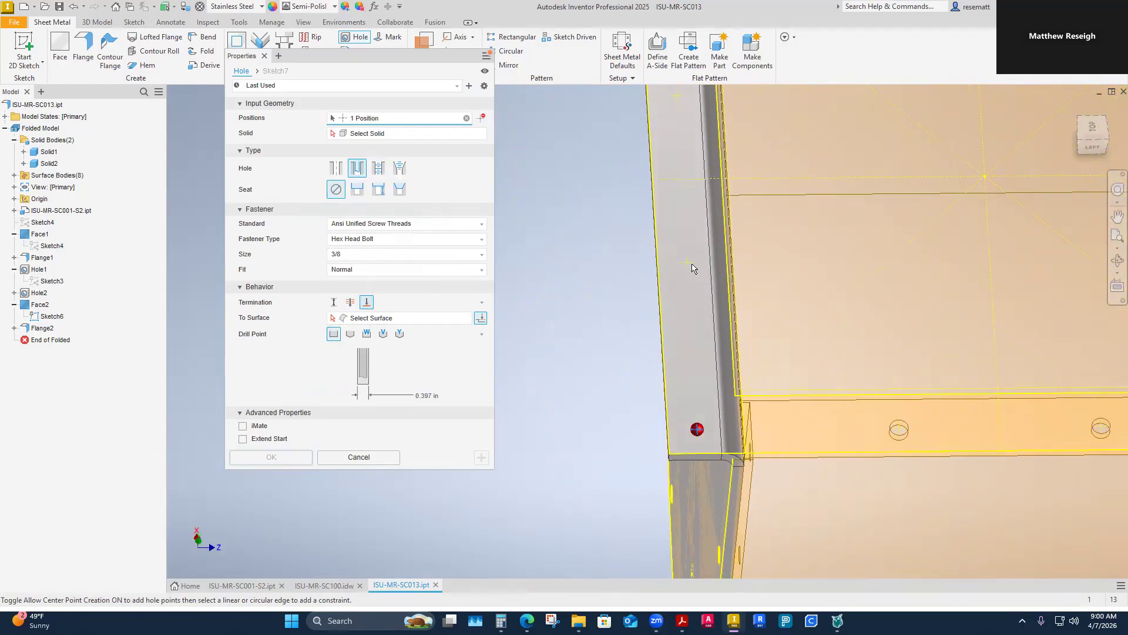
click(664, 275)
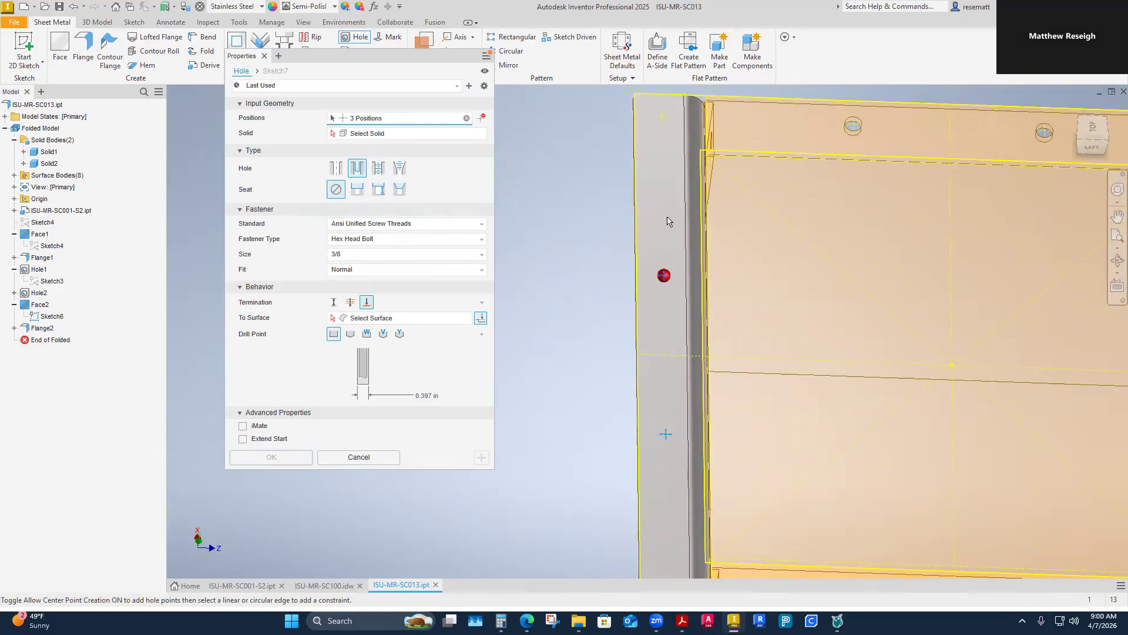
click(665, 121)
shift+middle_drag(666, 121, 666, 350)
shift+middle_drag(674, 404, 408, 378)
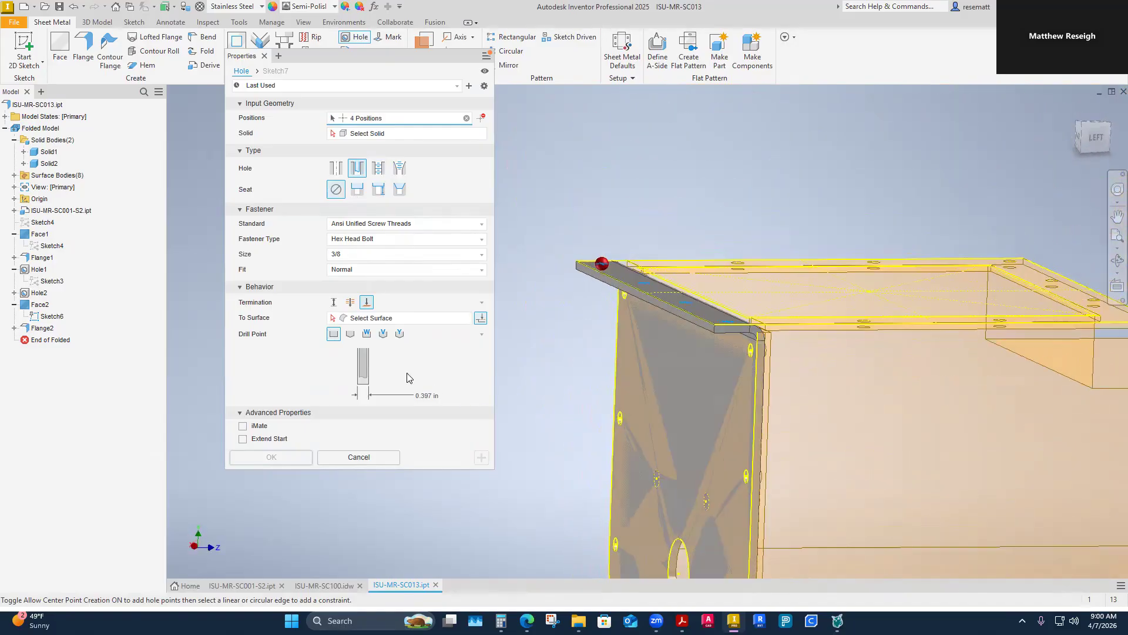
shift+middle_drag(513, 375, 685, 239)
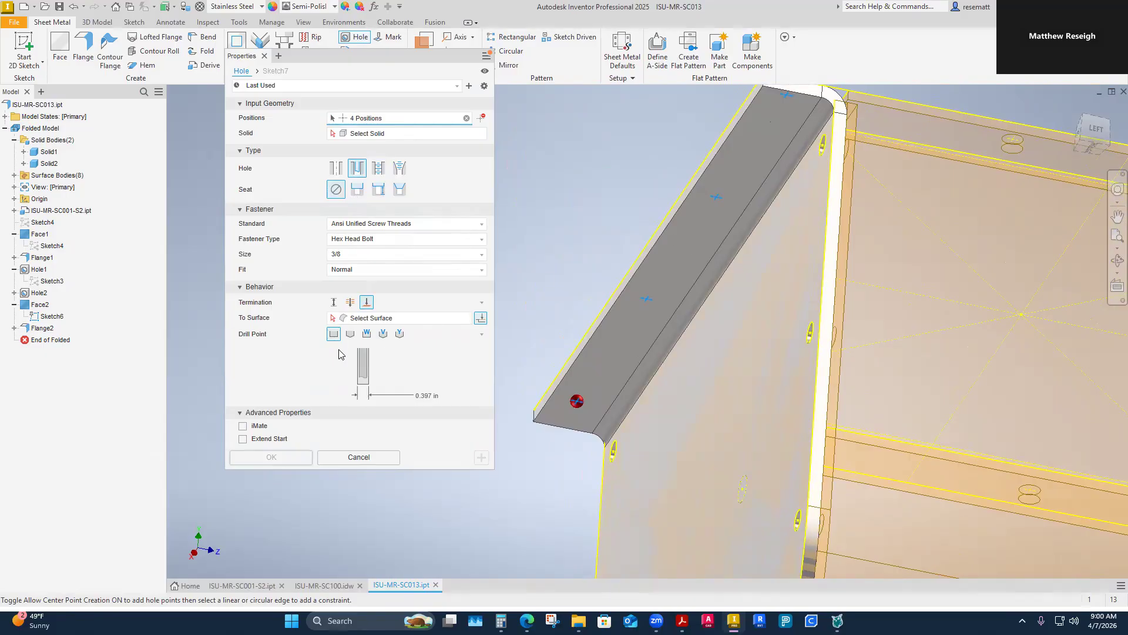
Step: Terminate the four flange holes at the flange's underside, restrict them to the rounded end plate's solid, and create them
click(374, 320)
click(634, 328)
shift+middle_drag(579, 426, 554, 464)
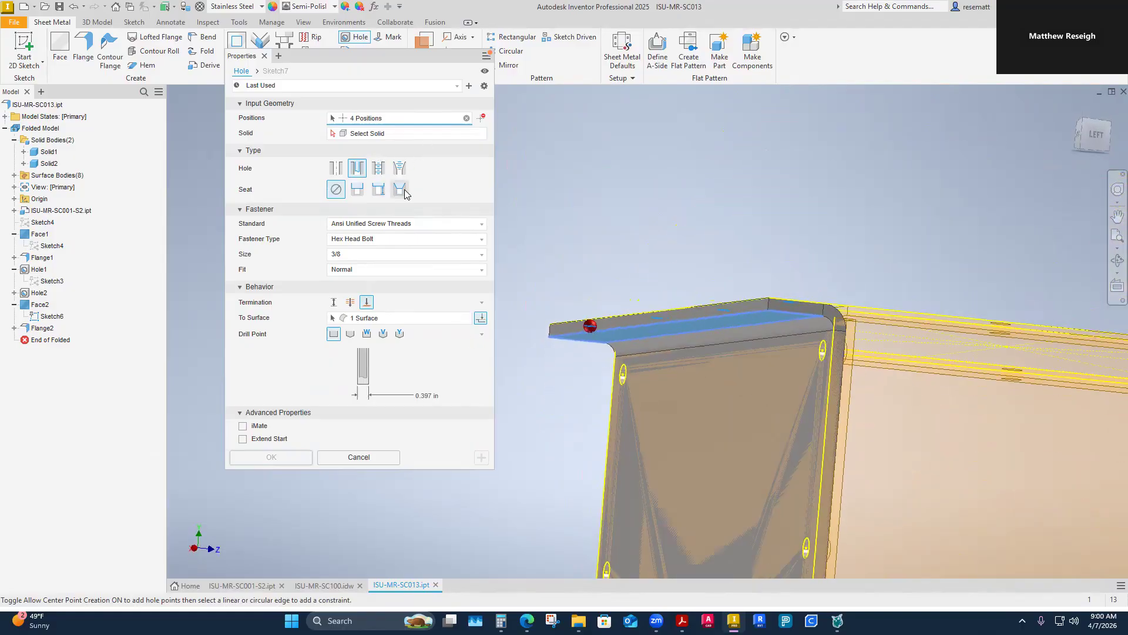
click(410, 137)
click(692, 505)
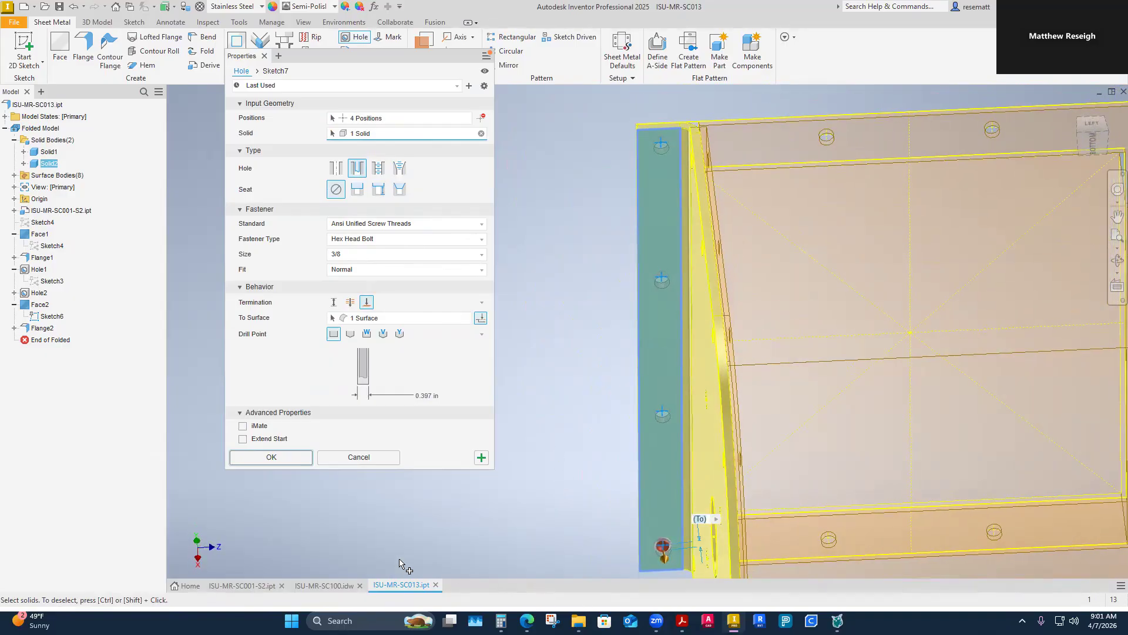
click(269, 458)
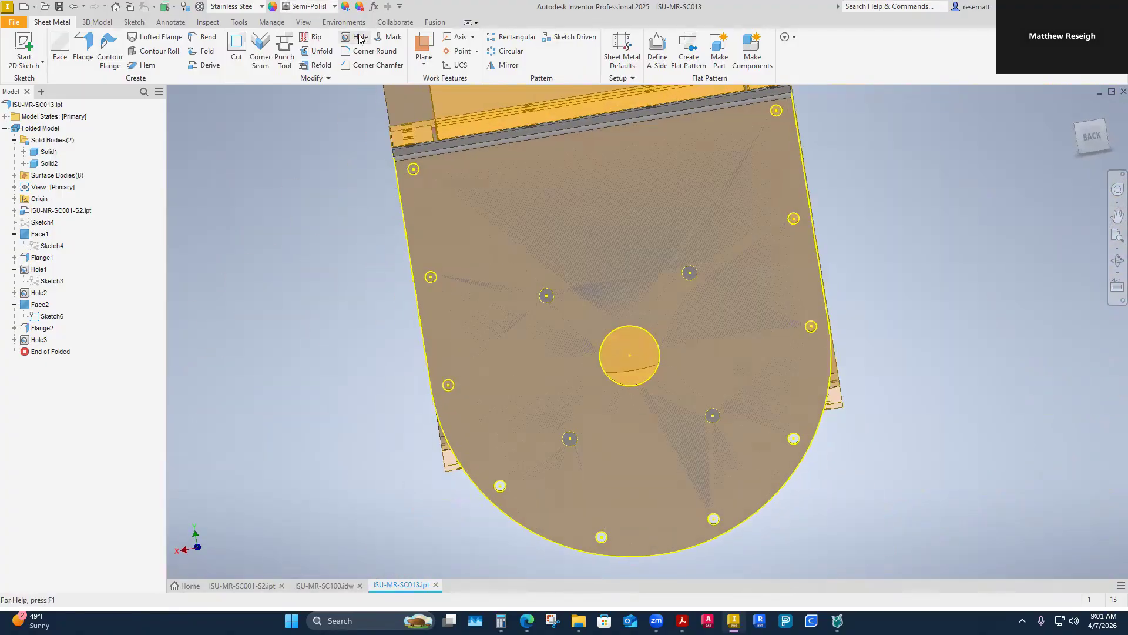
click(360, 39)
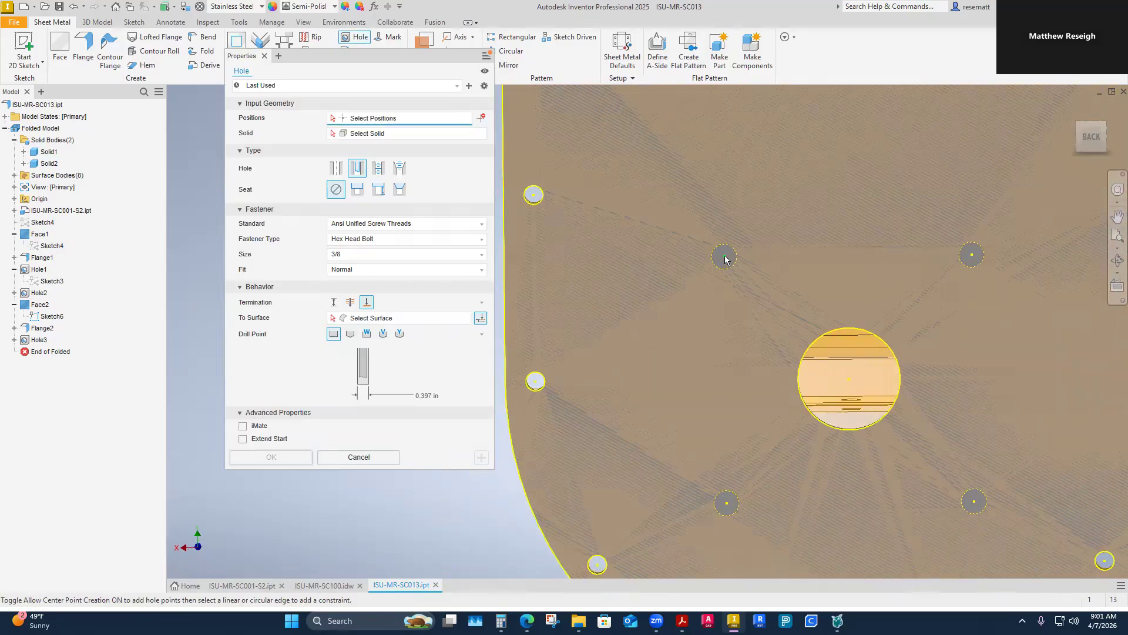
click(358, 457)
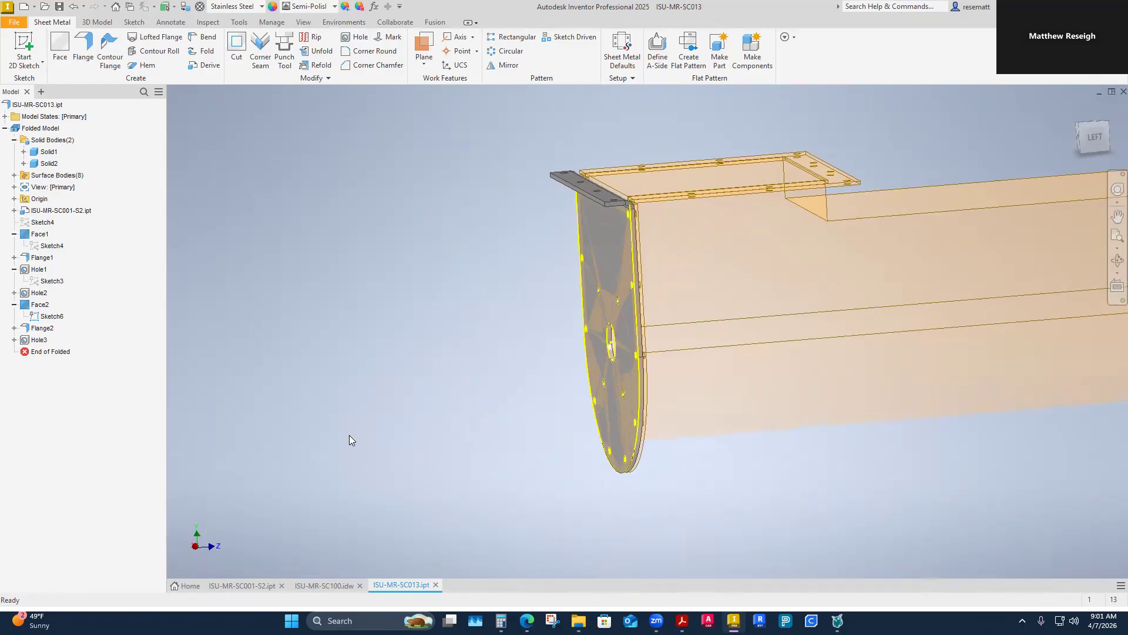
right_click(37, 344)
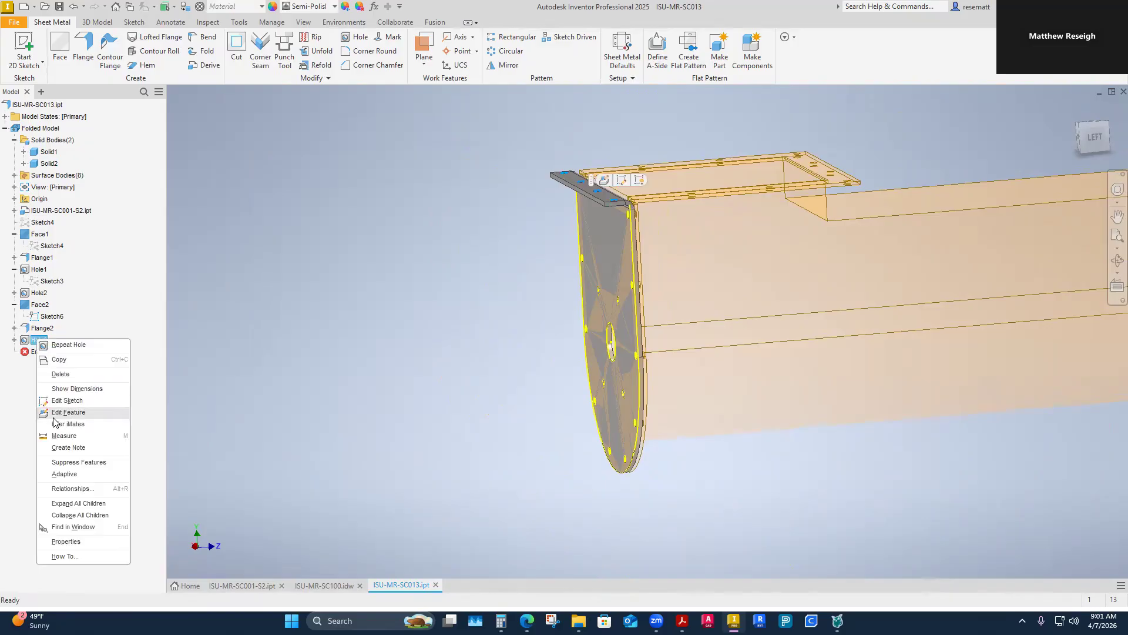
click(63, 410)
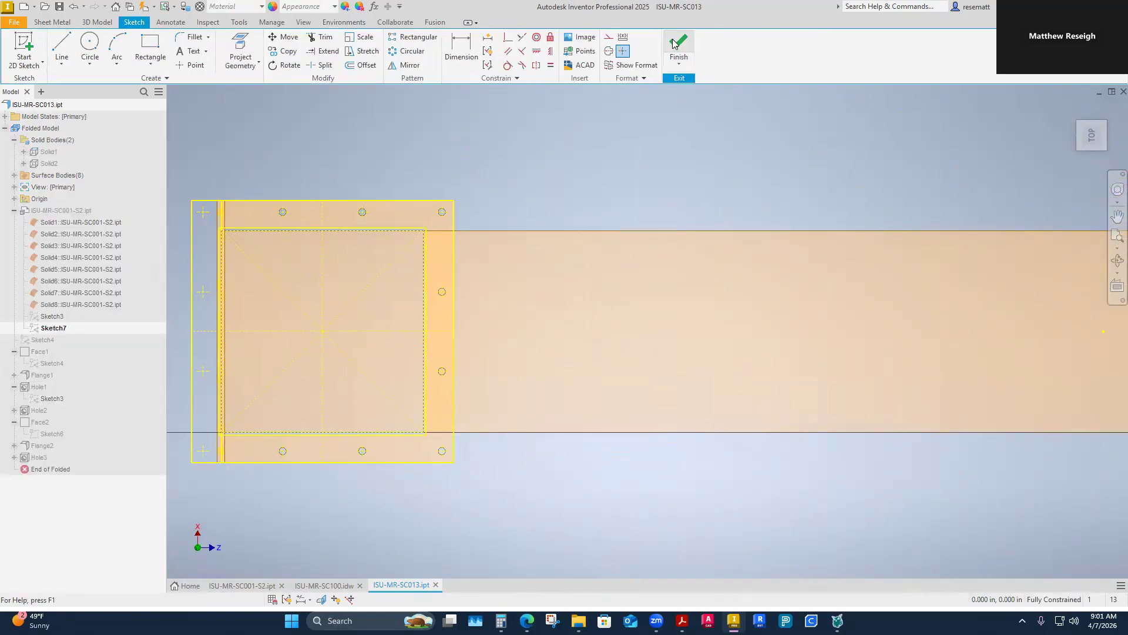
click(676, 47)
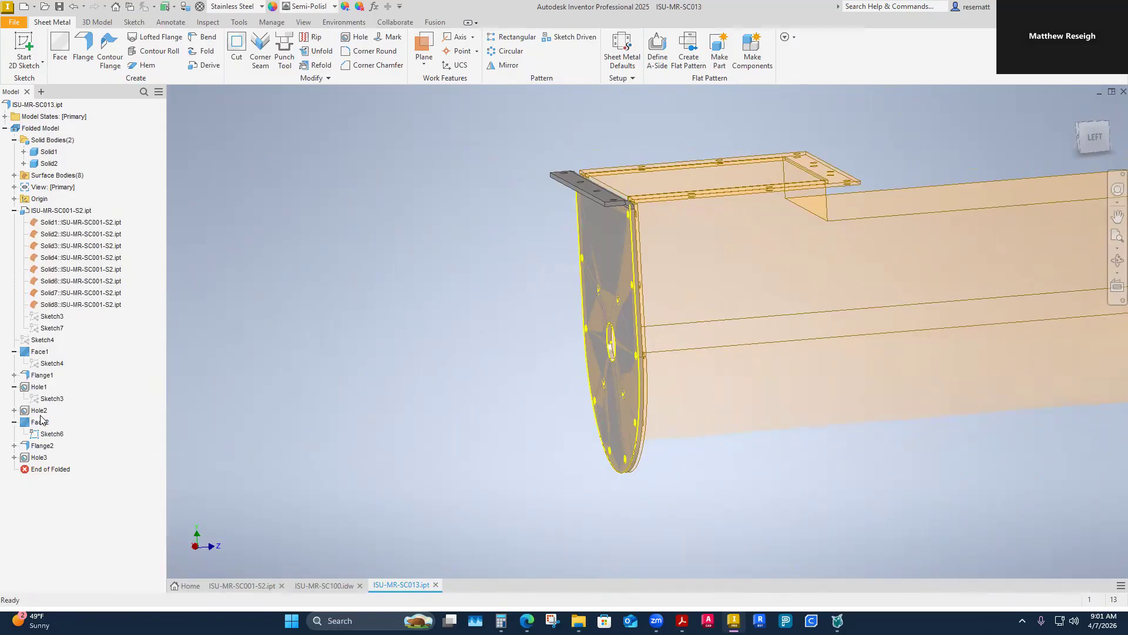
Step: Edit the top flange's hole feature, clear its target solid, reselect the rounded end plate's solid, and apply
right_click(39, 458)
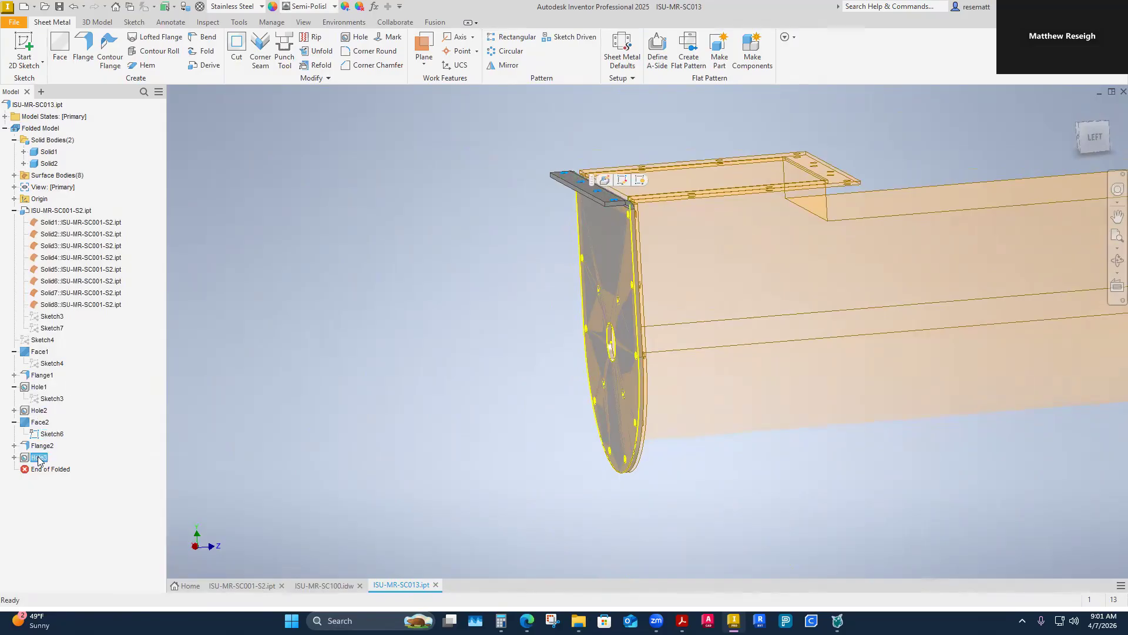
click(59, 452)
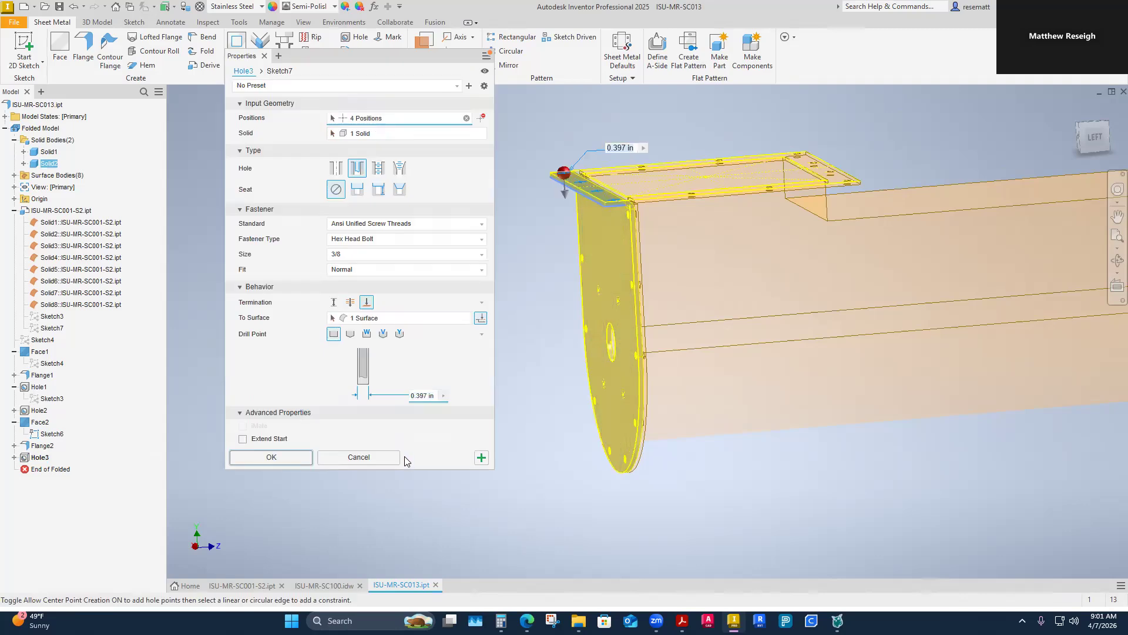
click(481, 134)
scroll(642, 561, up, 2)
shift+middle_drag(642, 562, 673, 526)
shift+middle_drag(700, 482, 650, 474)
scroll(650, 473, up, 4)
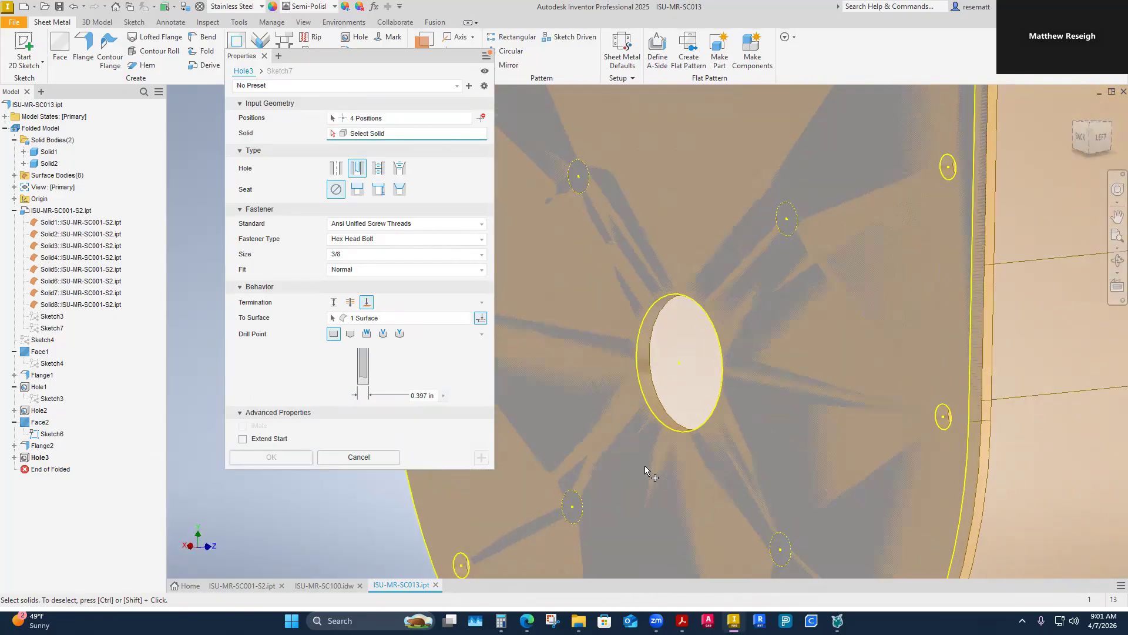
click(654, 379)
scroll(695, 531, down, 4)
mouse_move(696, 531)
shift+middle_down()
mouse_move(682, 523)
mouse_move(691, 535)
shift+middle_up()
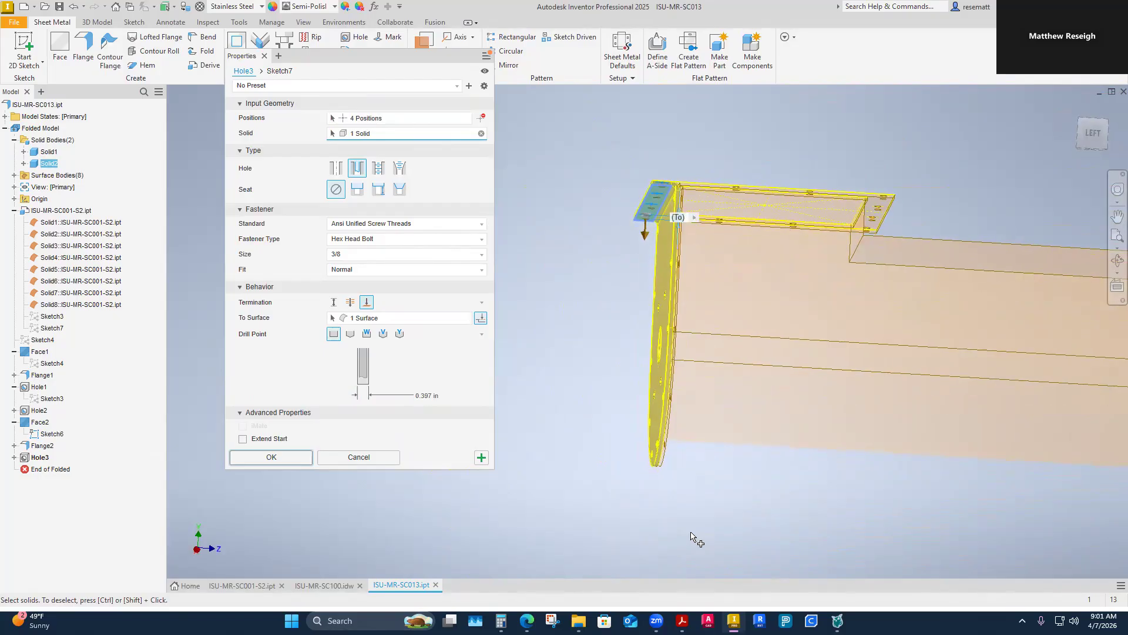
shift+middle_drag(691, 533, 691, 532)
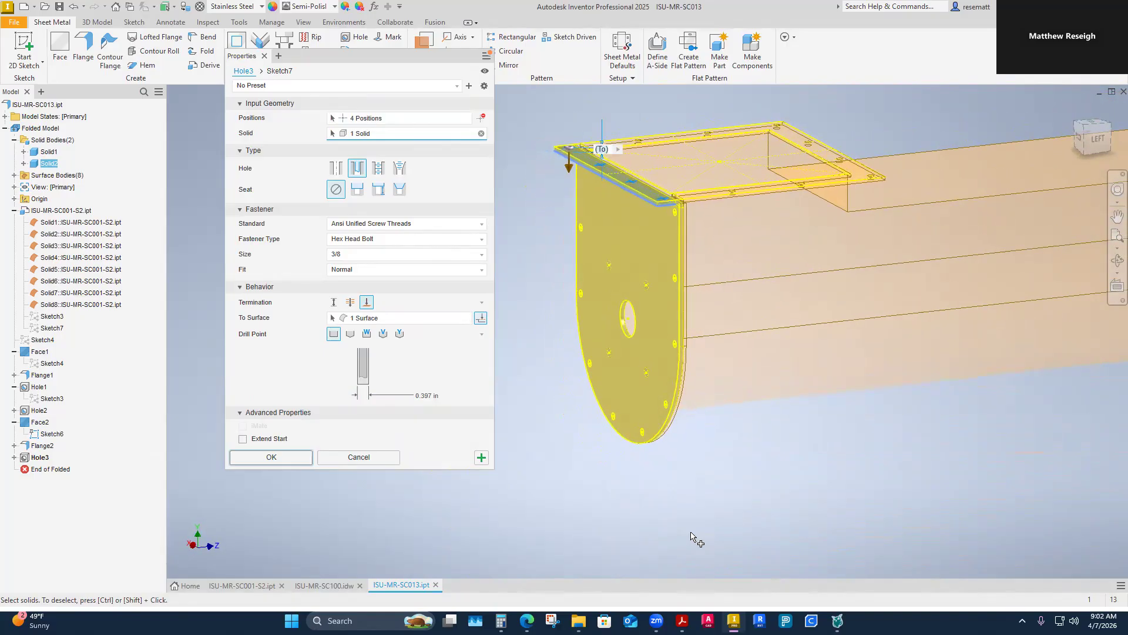
click(271, 457)
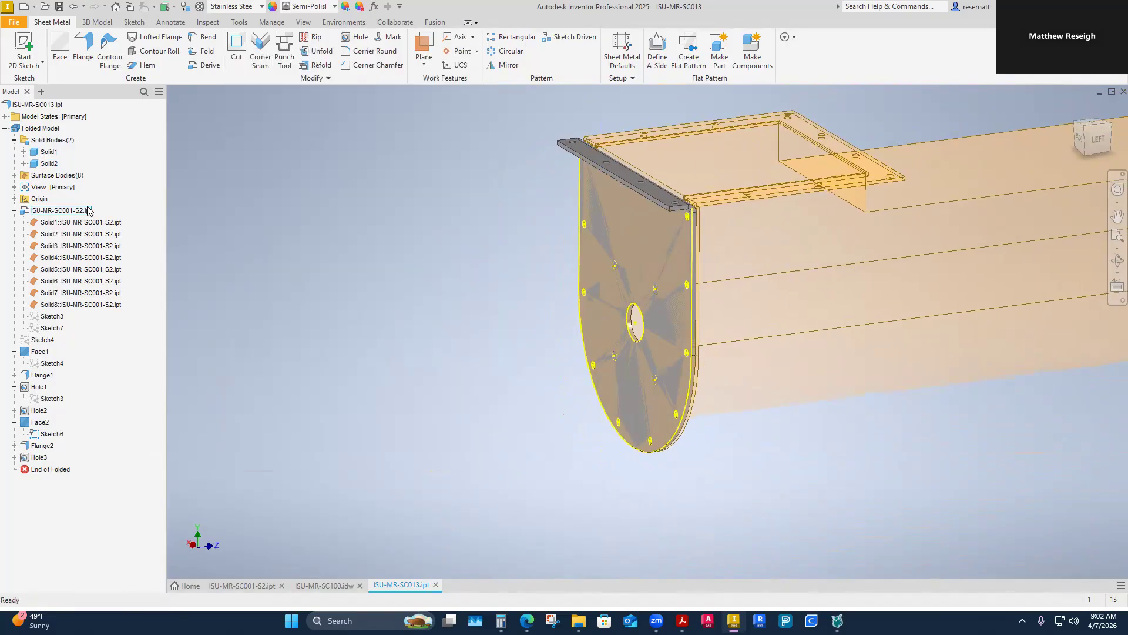
Step: Hide all eight derived surface bodies, Srf1 through Srf8
click(14, 175)
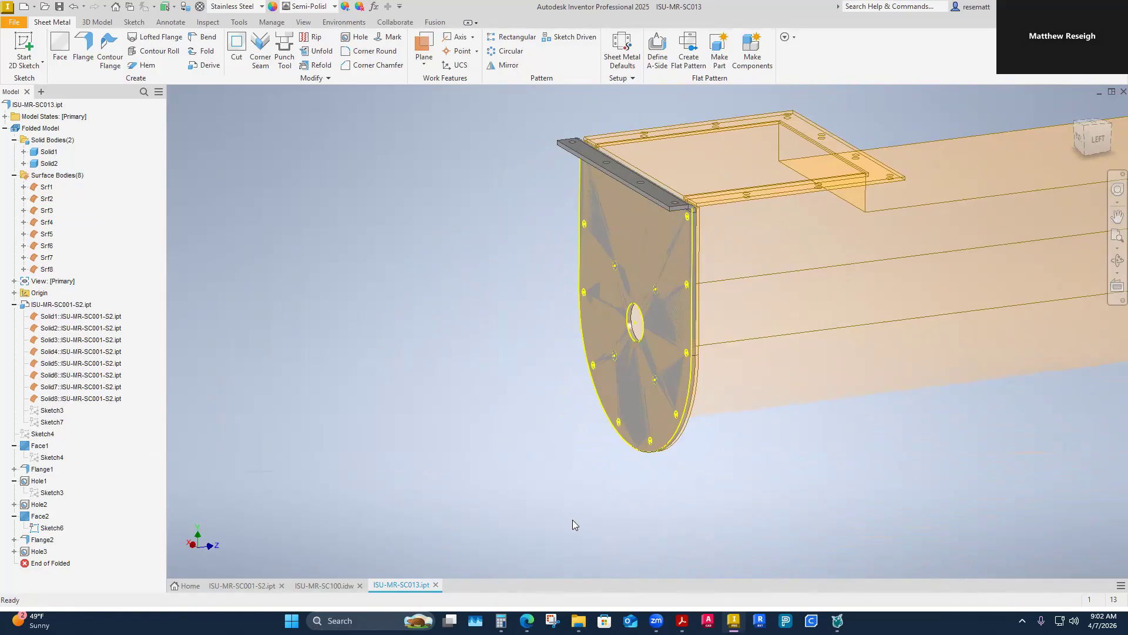
shift+middle_drag(566, 520, 574, 498)
shift+middle_drag(658, 193, 652, 327)
shift+middle_drag(568, 331, 583, 328)
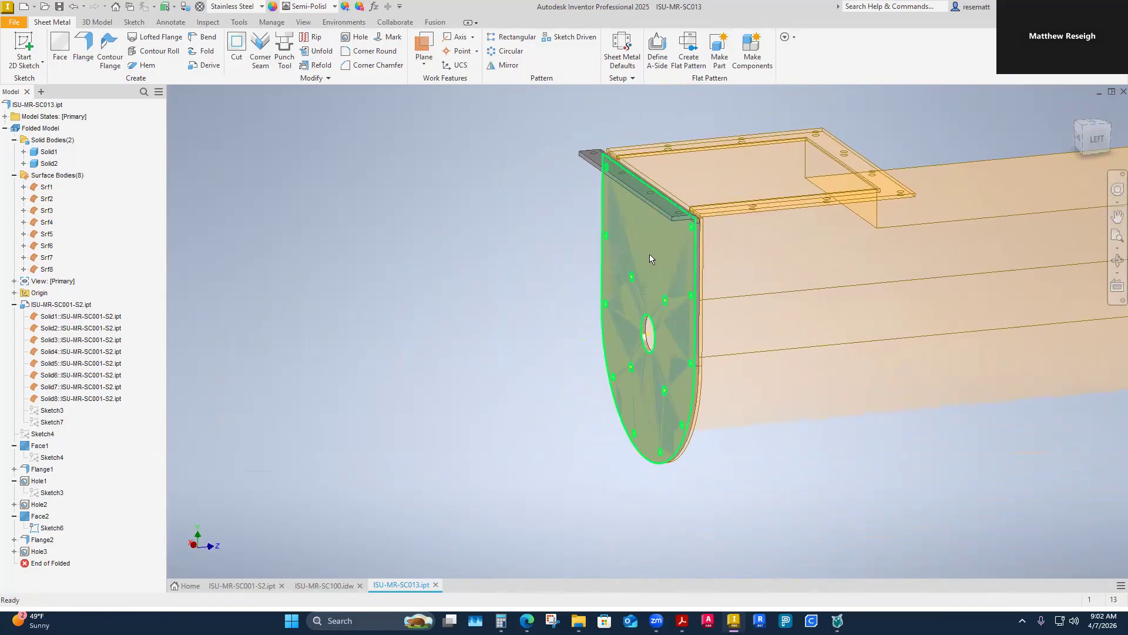
click(47, 187)
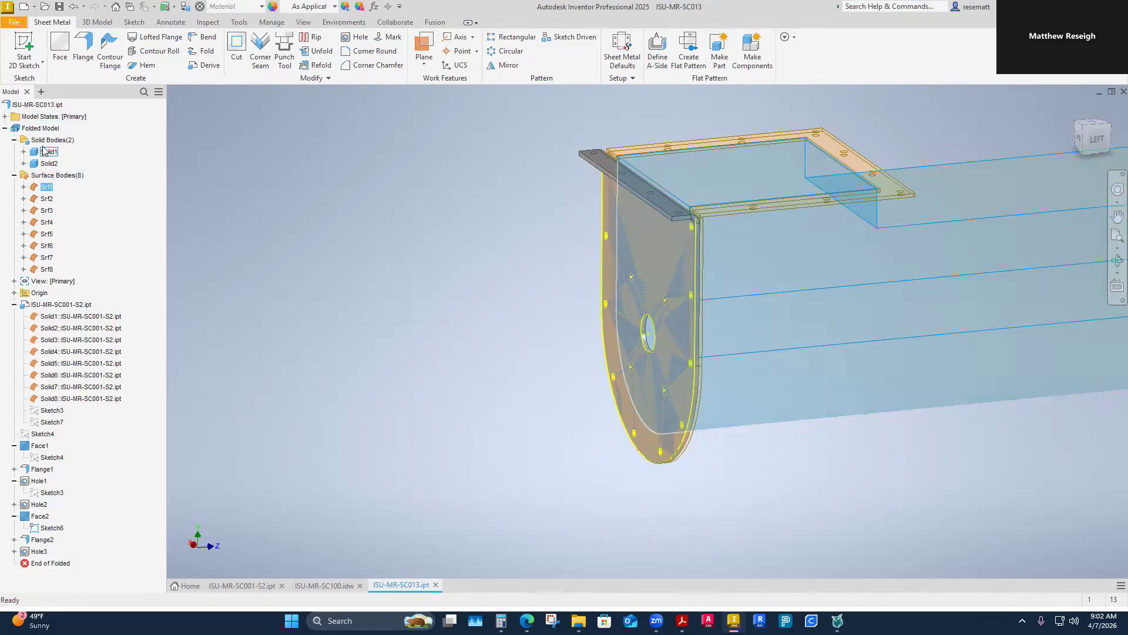
shift+click(46, 269)
right_click(46, 272)
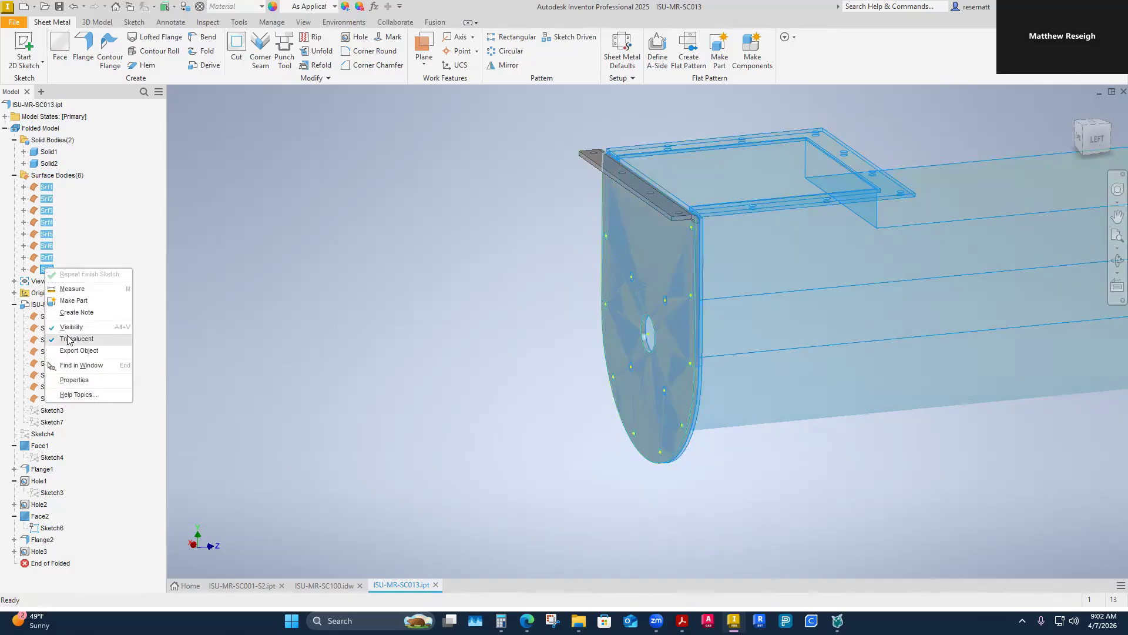
click(121, 329)
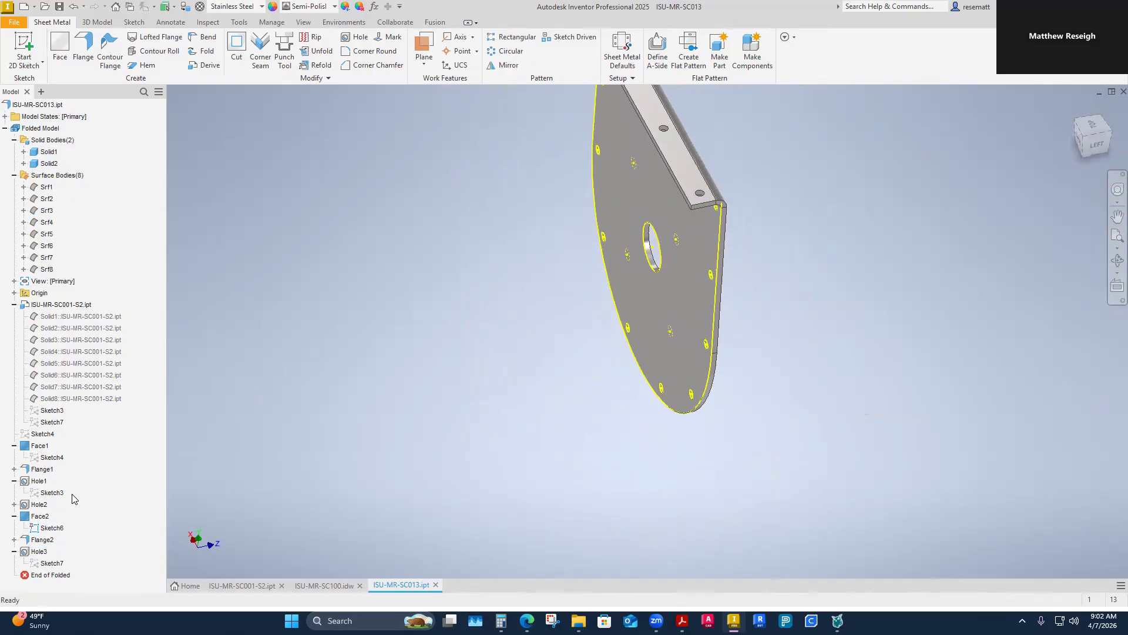
Step: Examine the top flange's hole feature settings and hole positions from beneath, then close them without changes
right_click(36, 552)
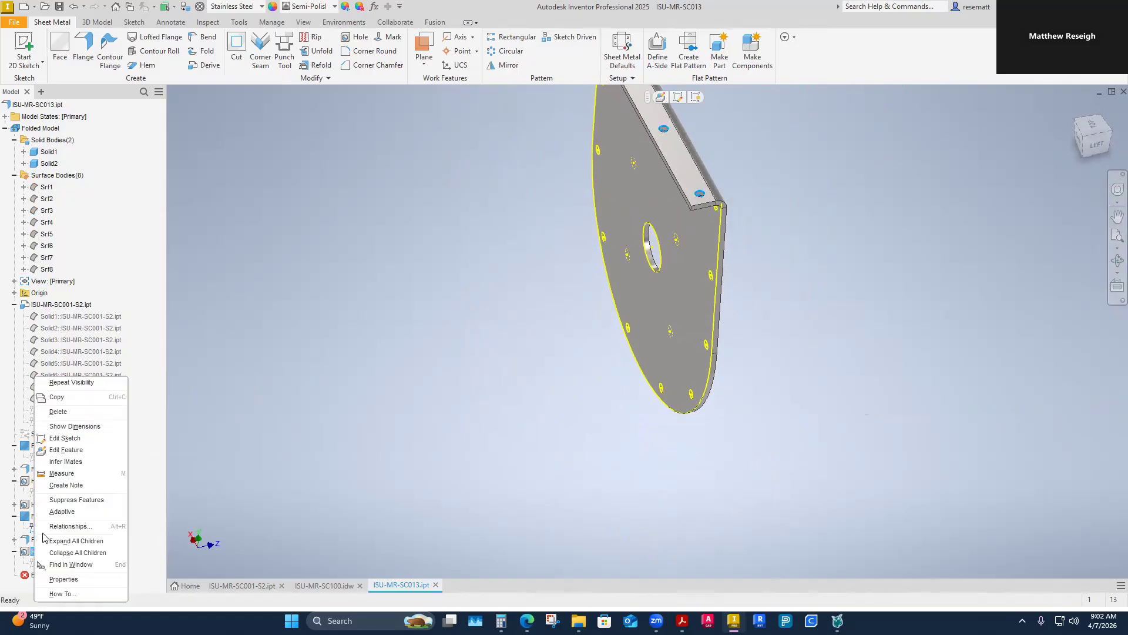
click(63, 449)
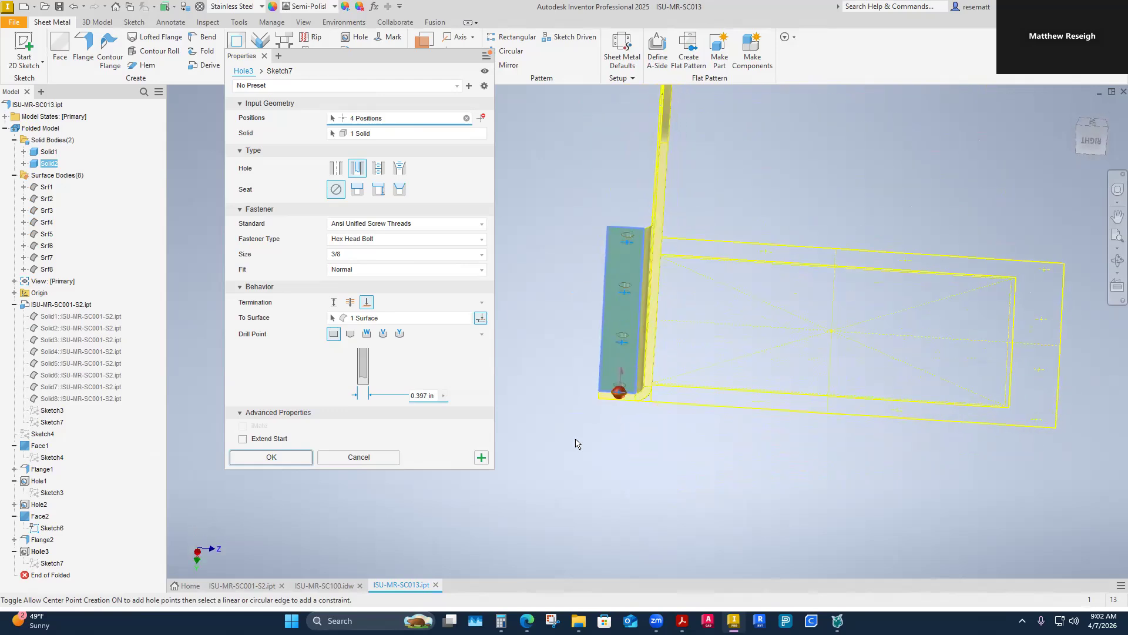
click(359, 457)
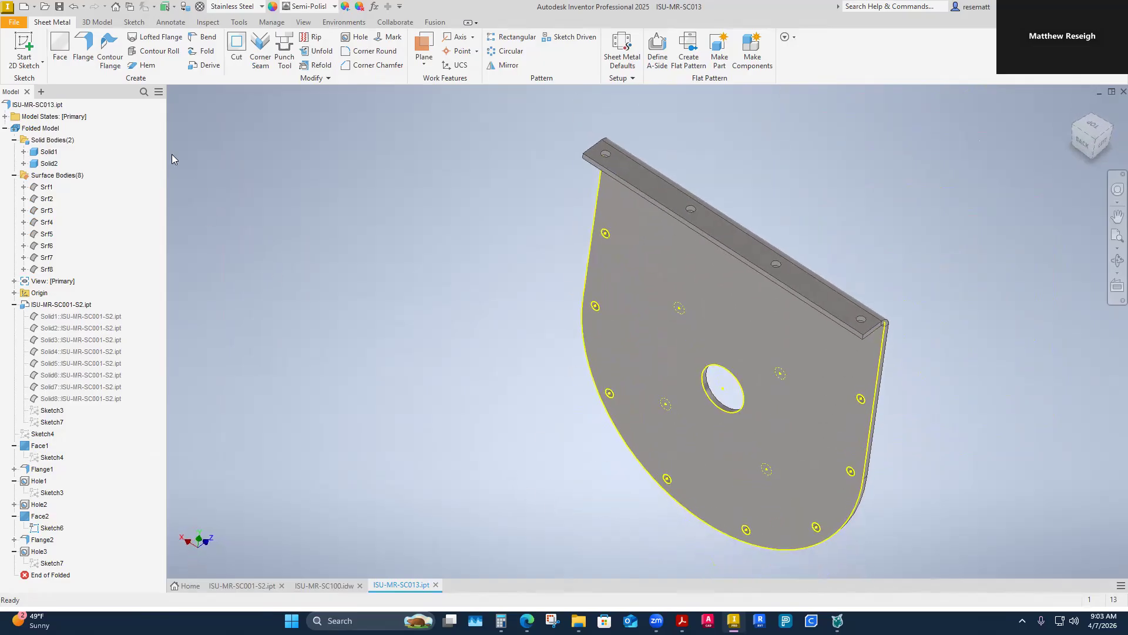
Step: Make the derived surface bodies Srf1 through Srf8 visible again
click(38, 188)
shift+click(47, 269)
right_click(47, 270)
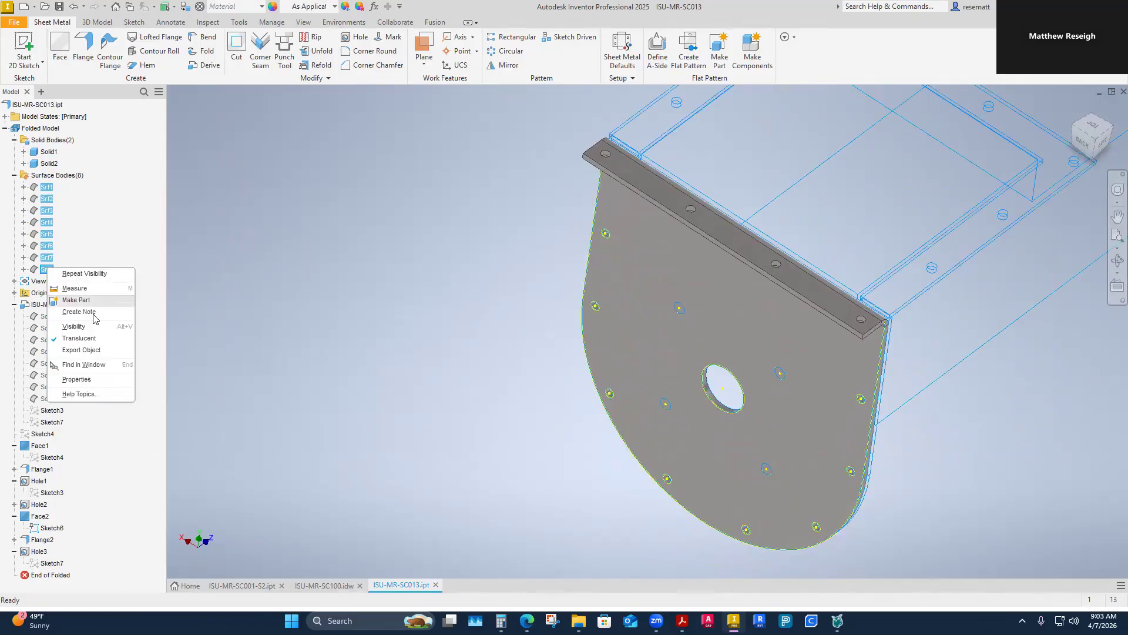
click(53, 333)
shift+middle_drag(329, 375, 179, 374)
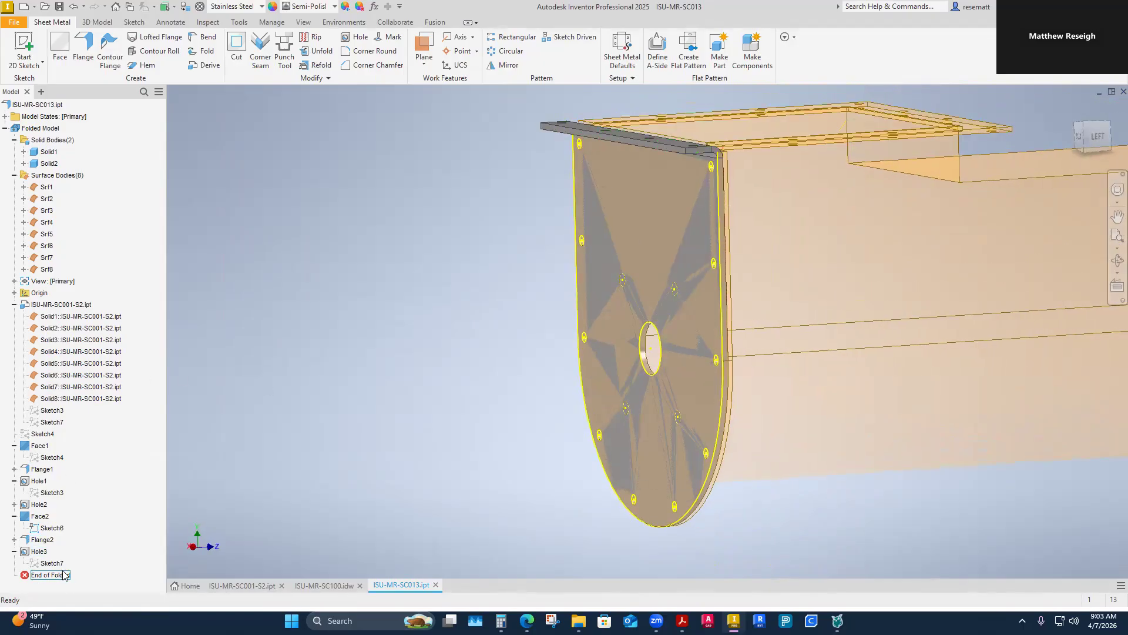
Step: Roll the folded model back to just after Face2 and hide Sketch6
drag(62, 580, 59, 551)
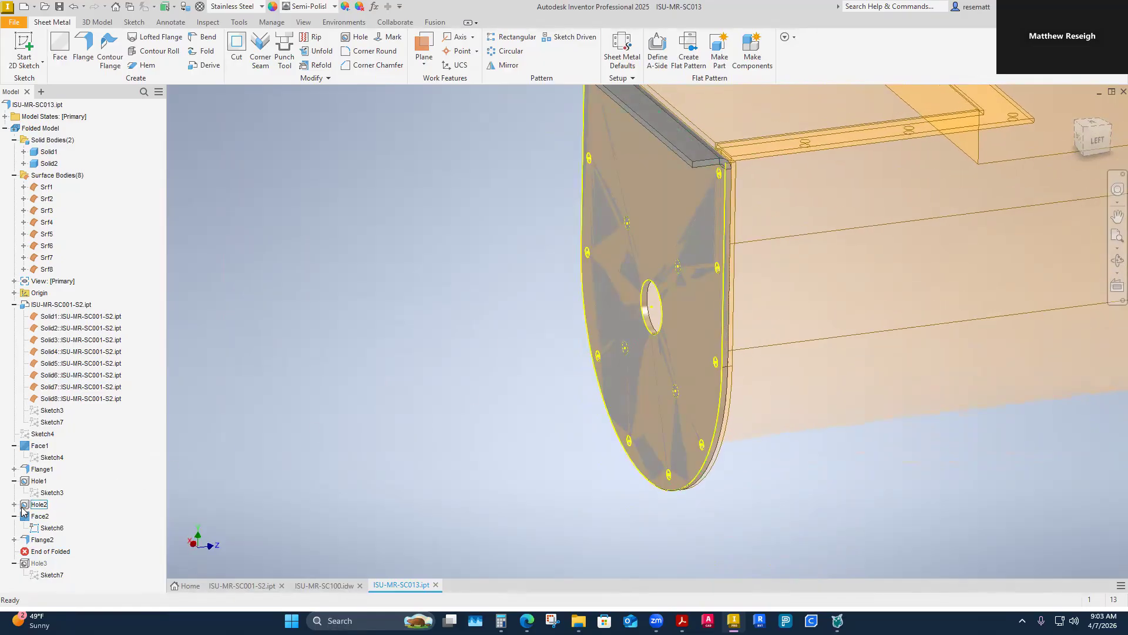
right_click(46, 528)
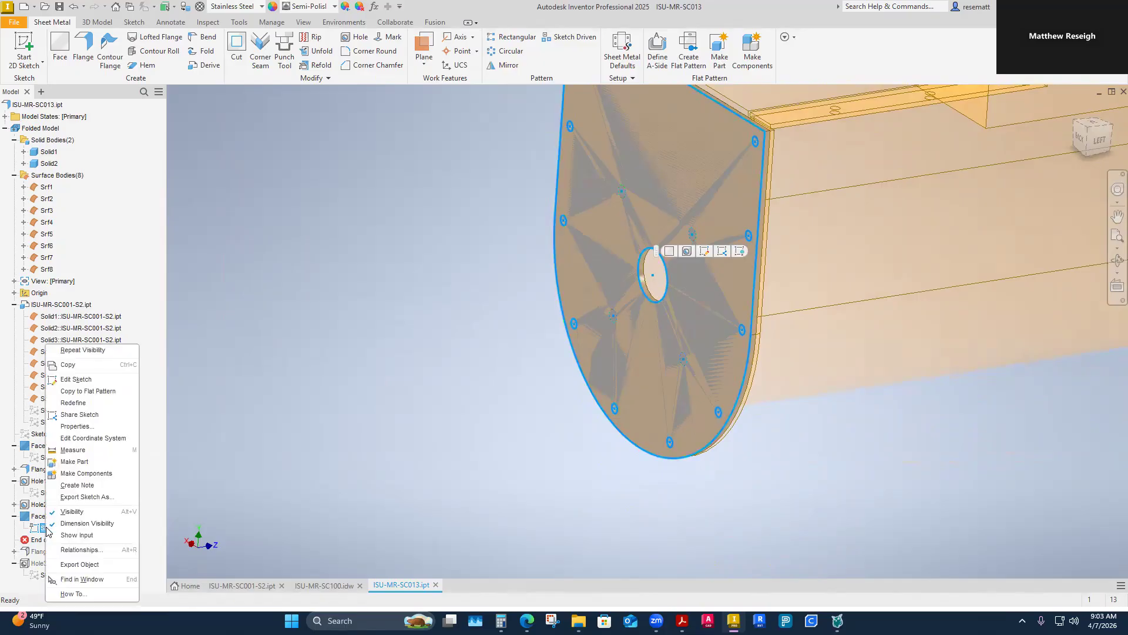
click(57, 513)
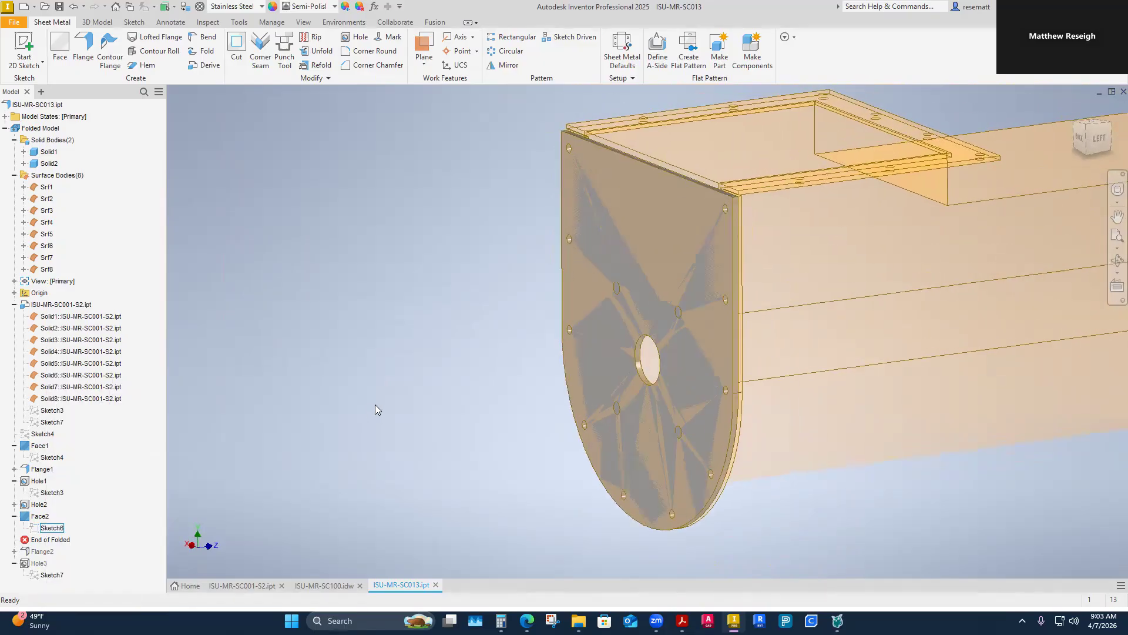
Step: Roll the folded model forward past the end plate's top flange and review that flange's edge, height and angle settings
drag(58, 540, 61, 557)
right_click(42, 539)
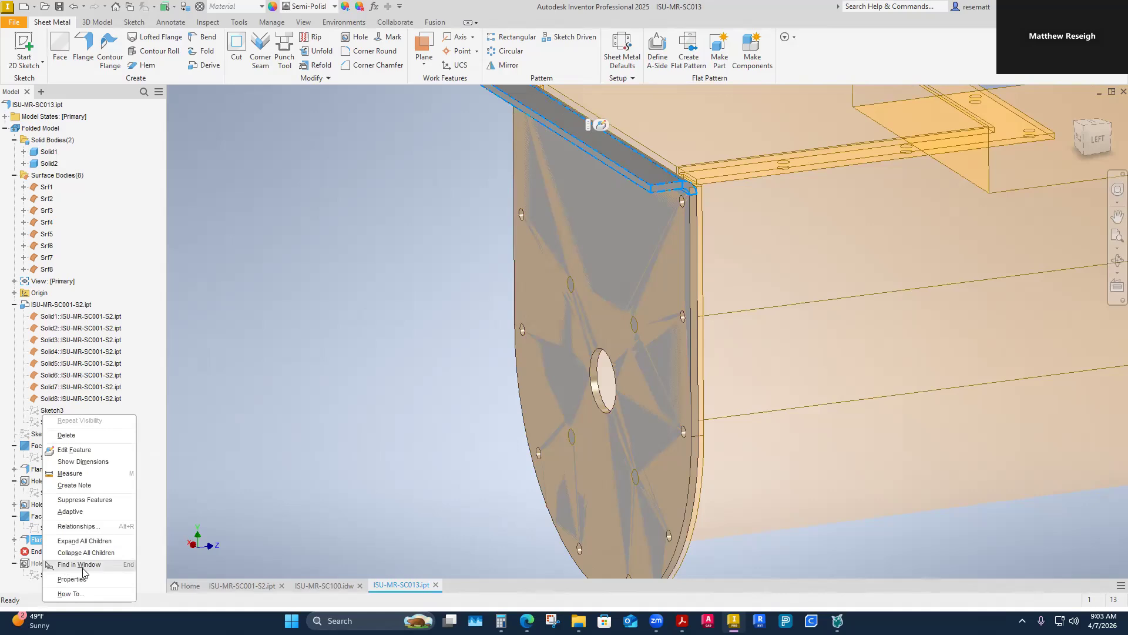
click(65, 453)
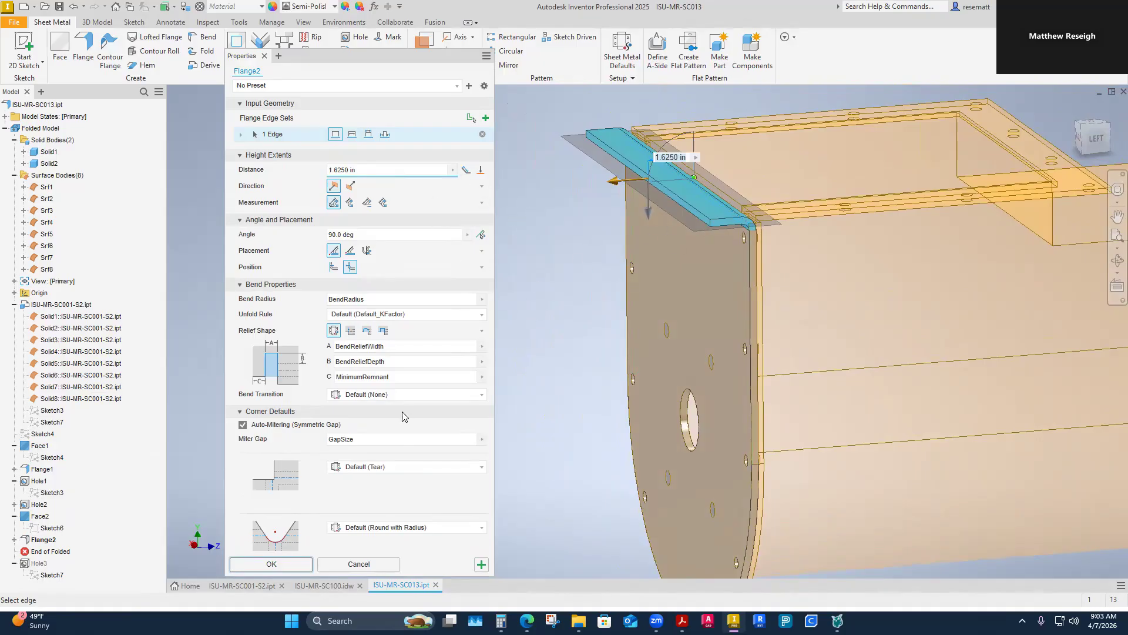
click(270, 563)
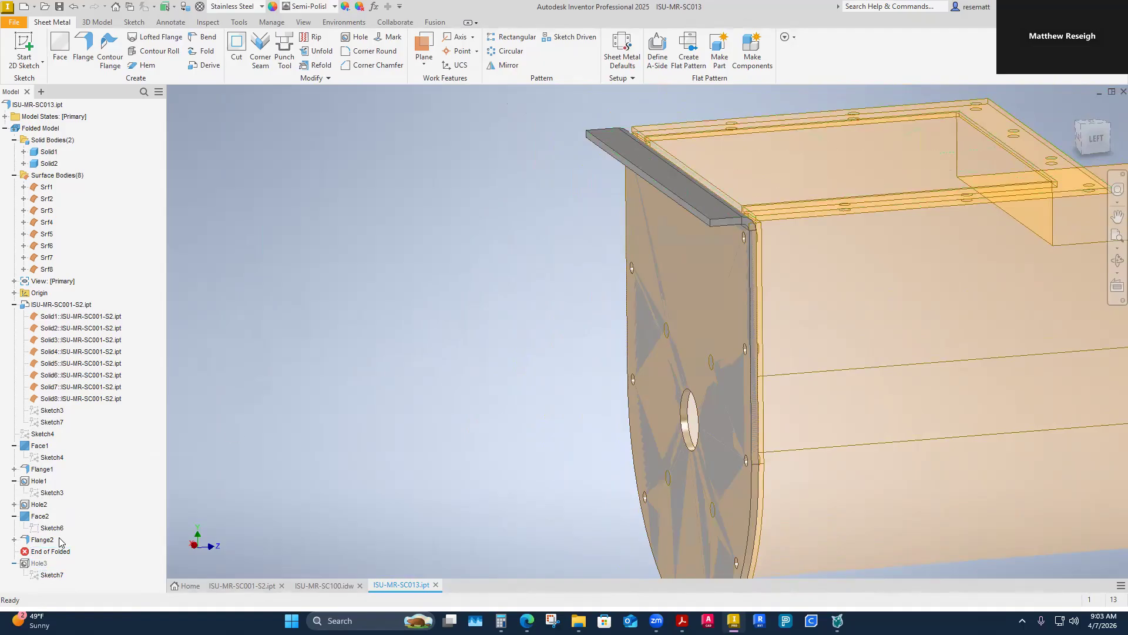
Step: Roll the folded model forward to its end so the flange's hole feature is included again
click(14, 563)
drag(63, 579, 64, 580)
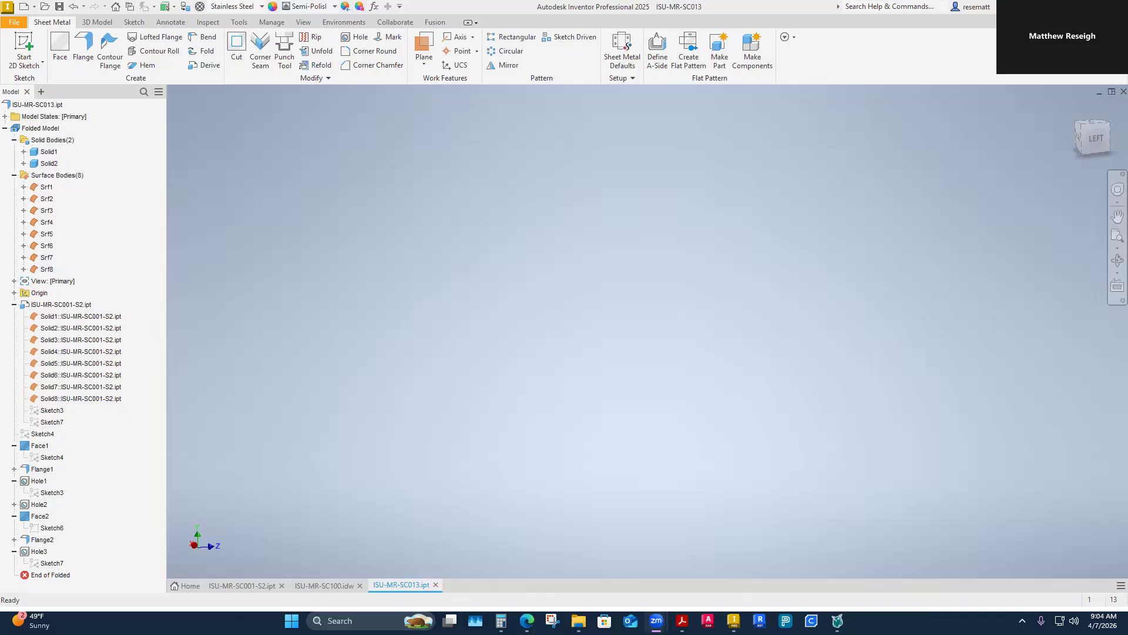
click(498, 413)
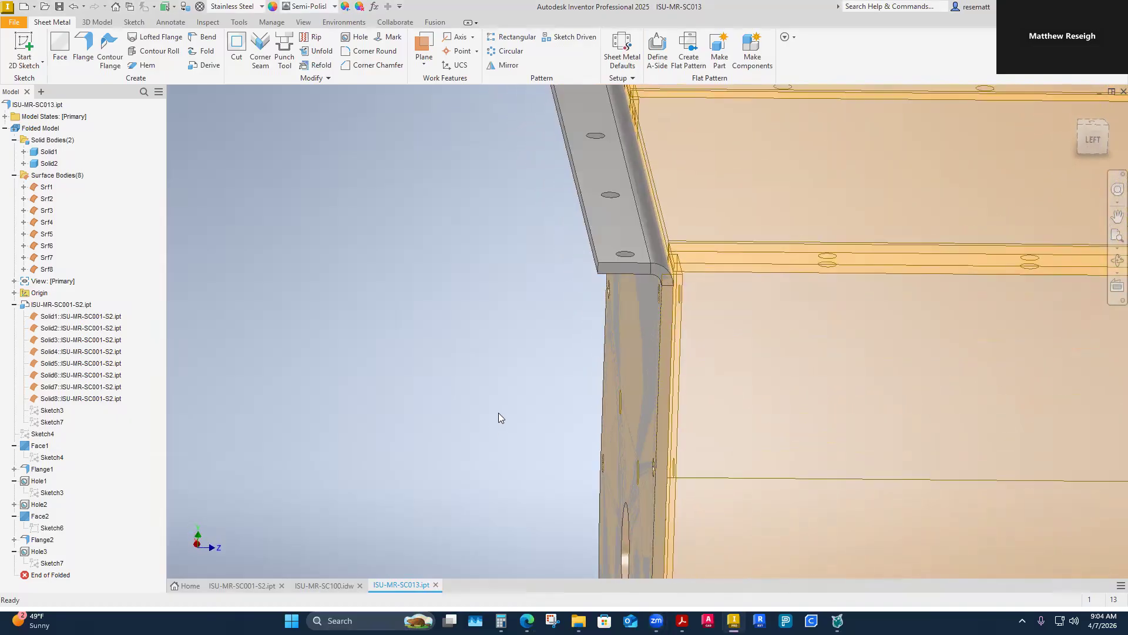
Step: Review the top flange's hole feature, checking its positions and its termination surface on the flange's underside, and accept it
click(36, 551)
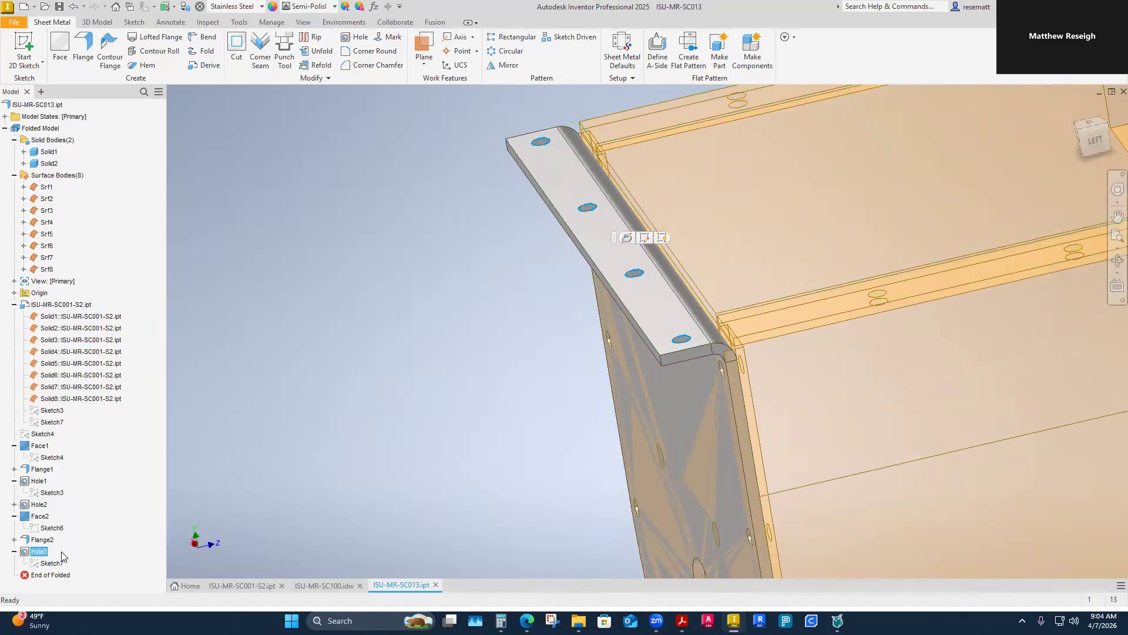
right_click(36, 551)
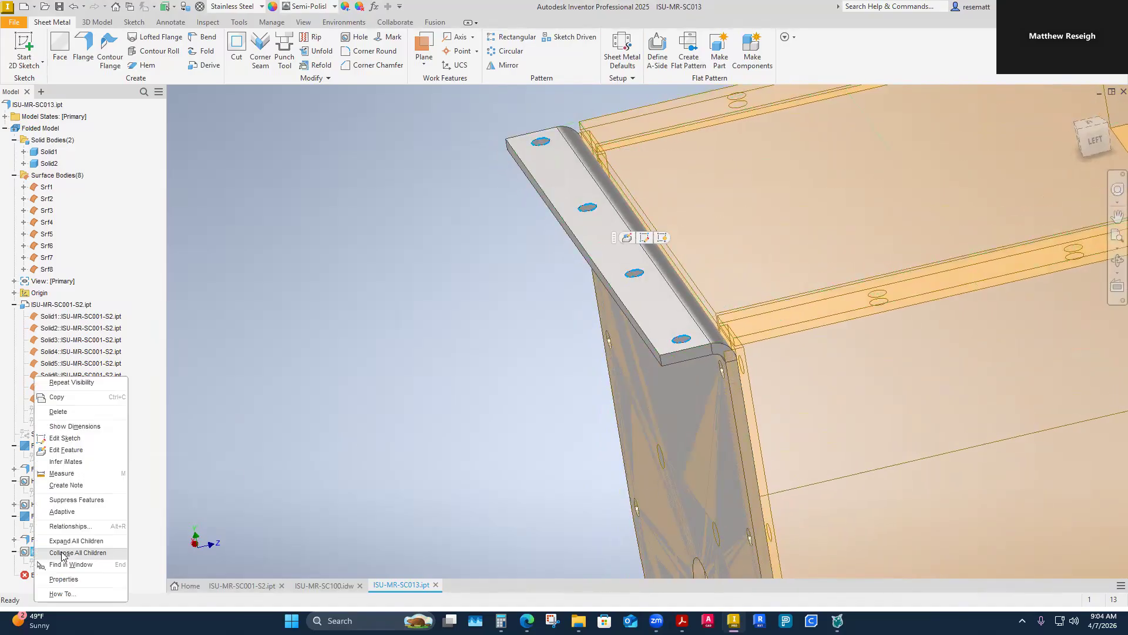
click(64, 450)
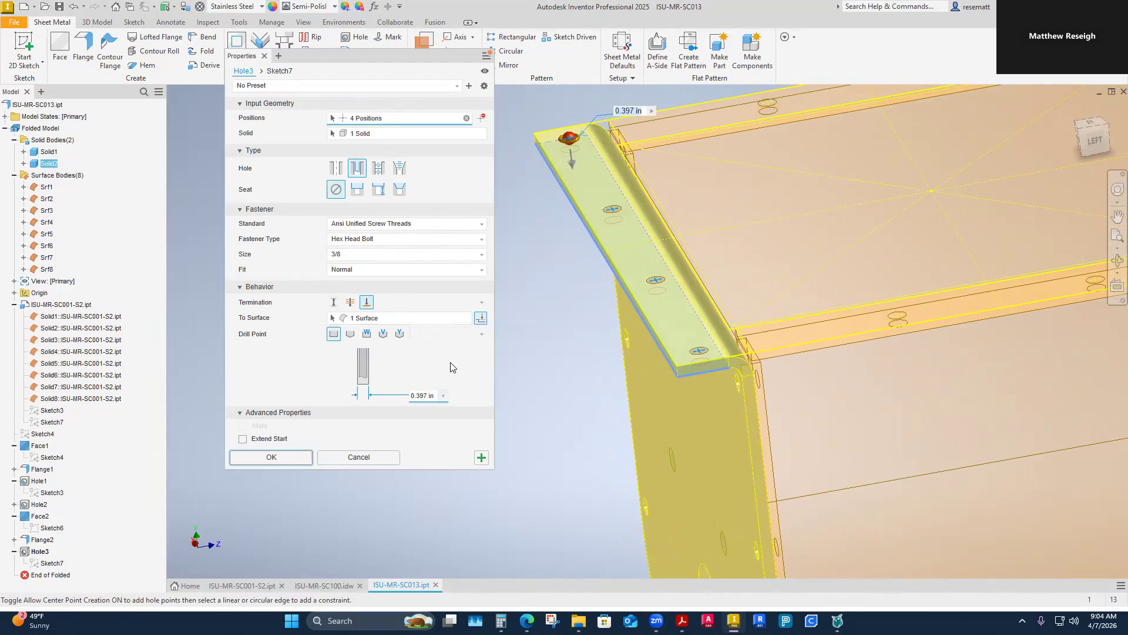
shift+middle_drag(544, 351, 576, 372)
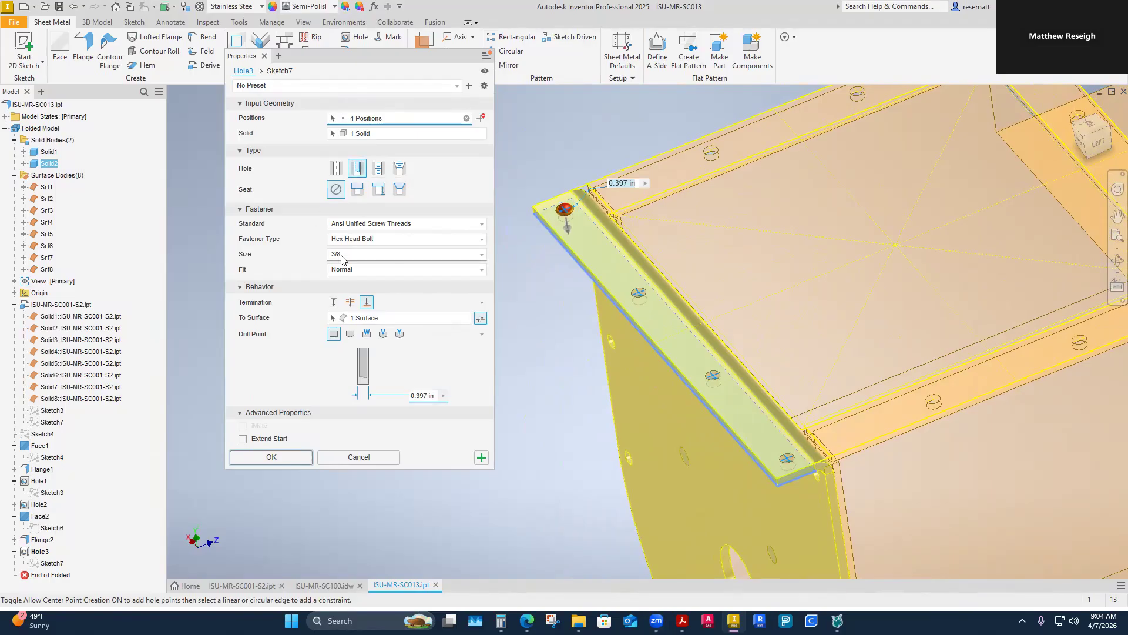
click(371, 323)
shift+middle_drag(764, 471, 808, 347)
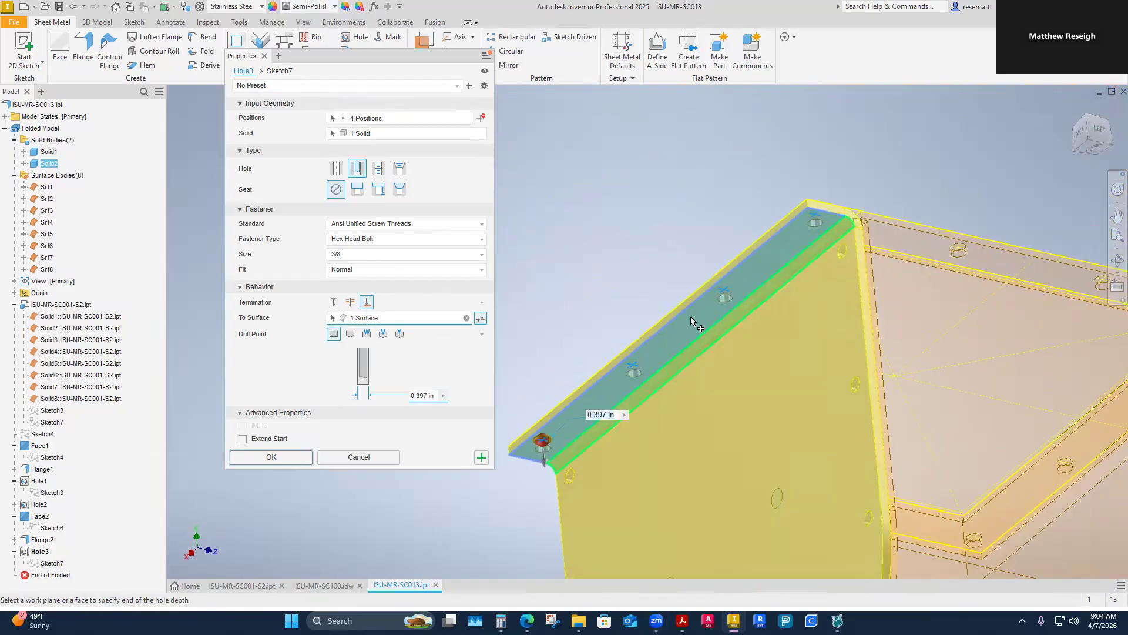
click(263, 464)
shift+middle_drag(376, 382, 378, 474)
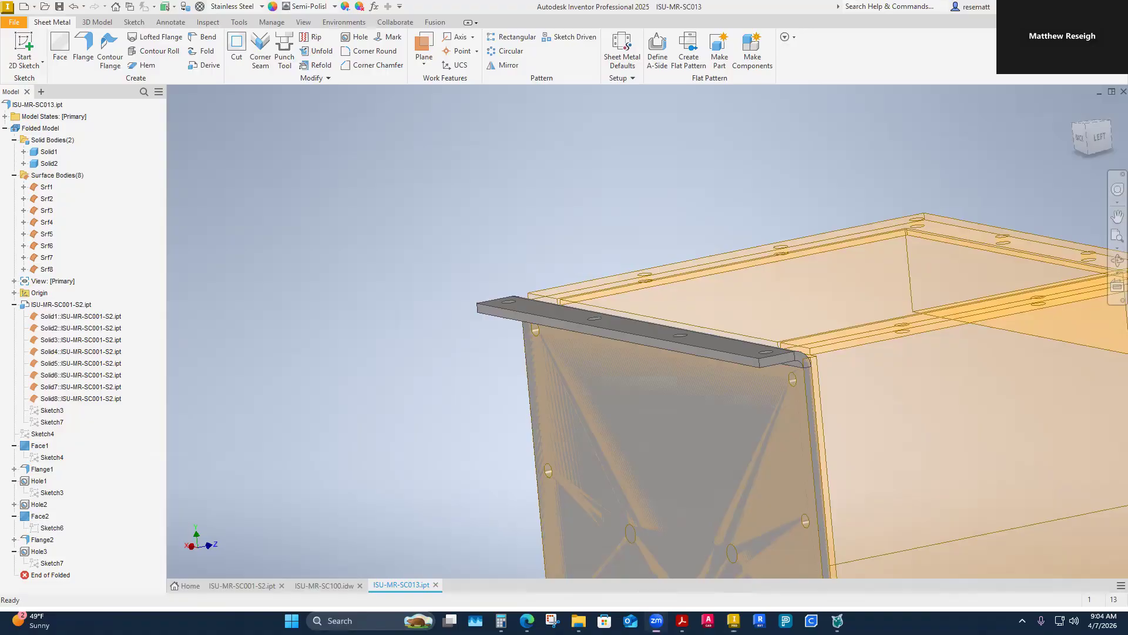